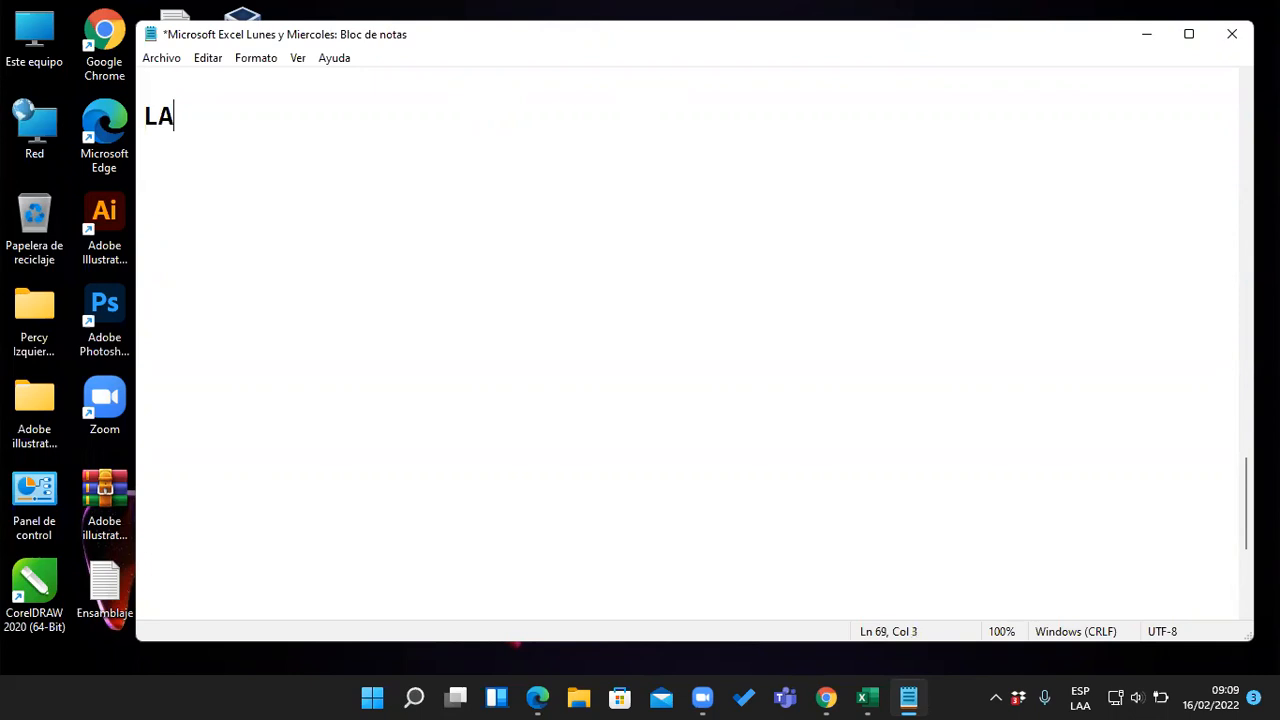
Finish the heading "LAS FUNCIONES EN EXCEL" and underline it with a row of hyphens on the line below
{"action": "type", "text": "S FUNCIONES EN E"}
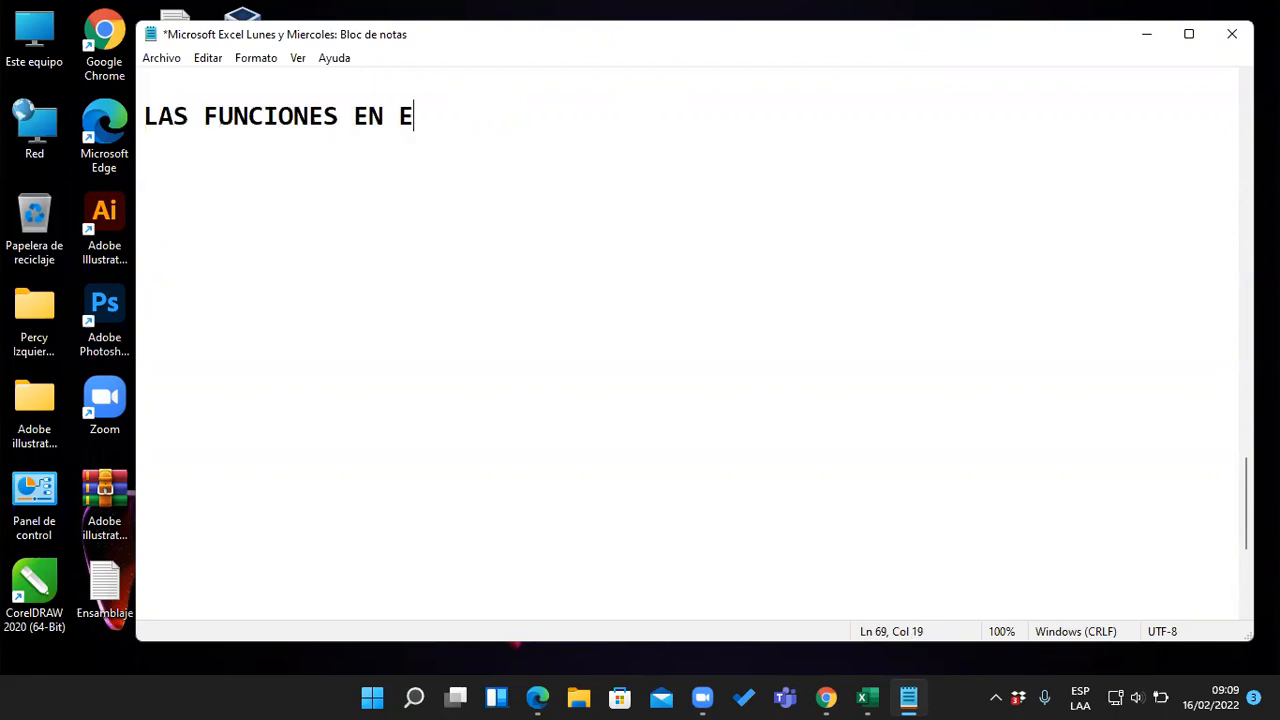
{"action": "type", "text": "XCEL"}
{"action": "key", "text": "Return"}
{"action": "type", "text": "----------------------"}
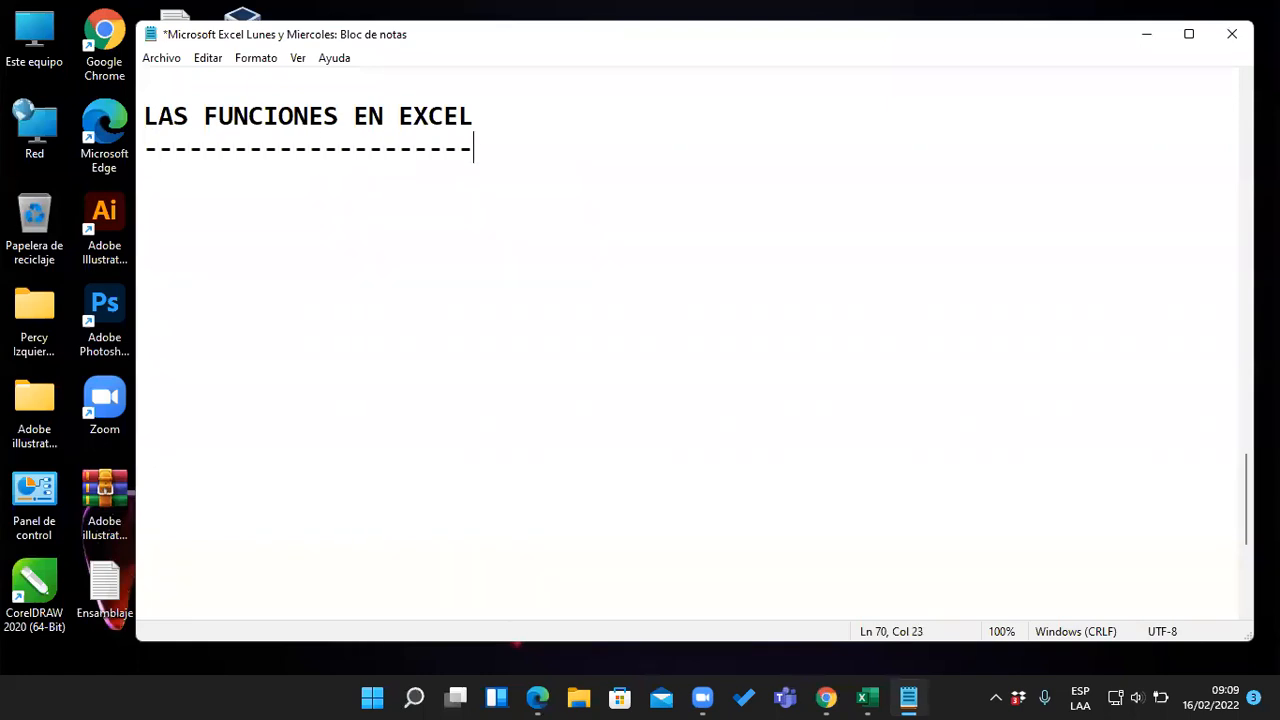
Write below the heading "Las funciones son comandos o procedimientos programados que nos ayudan a realizar diferentes tipos de calculos."
{"action": "key", "text": "Return"}
{"action": "type", "text": "Las funci"}
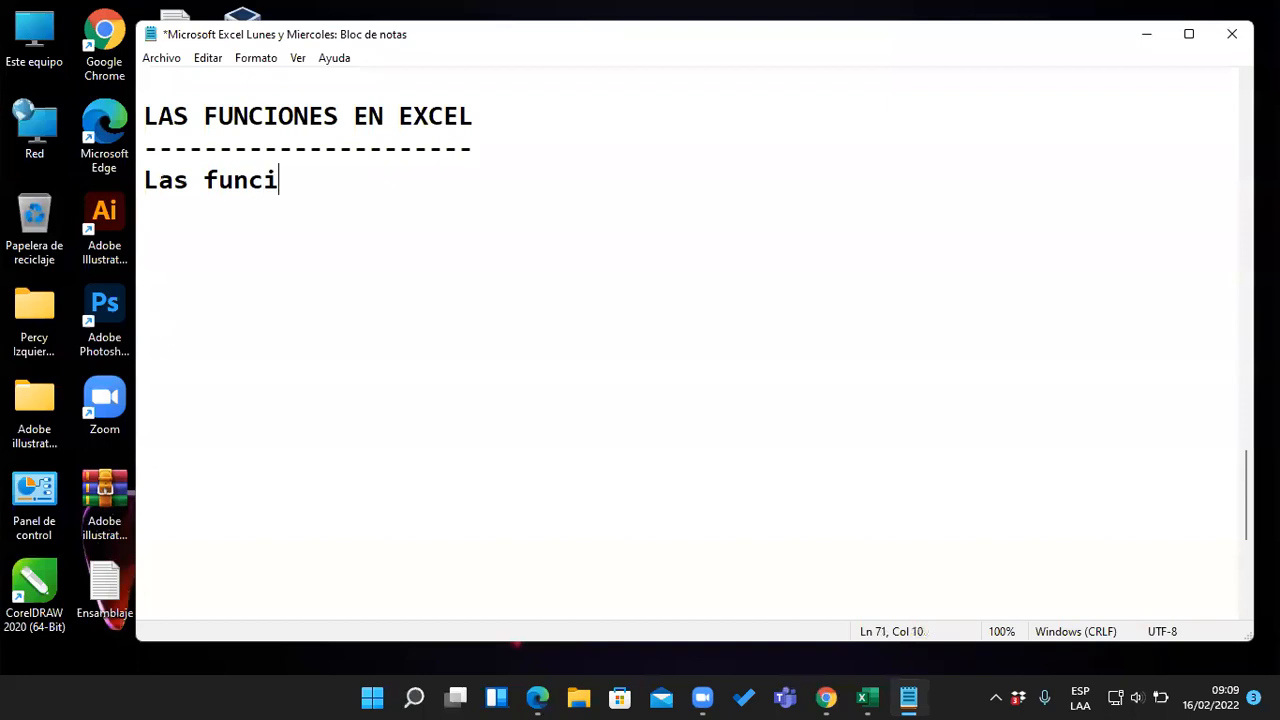
{"action": "type", "text": "ones son coman"}
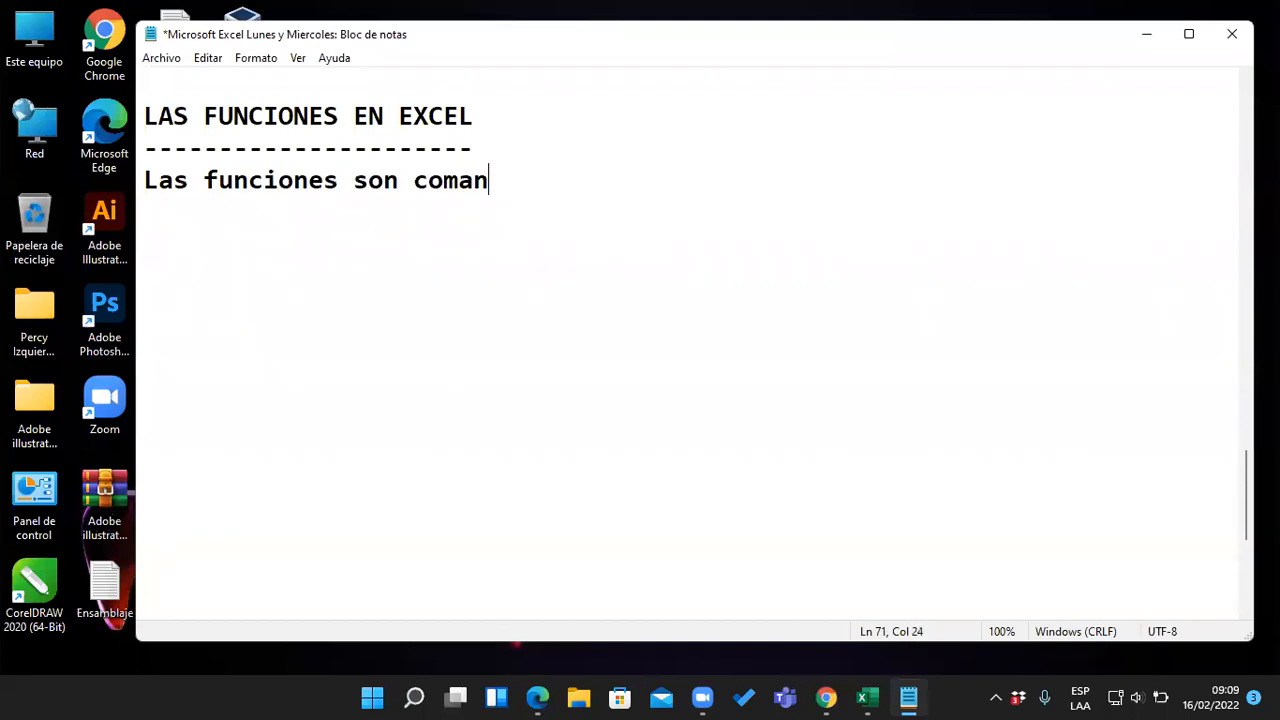
{"action": "type", "text": "dos o proce"}
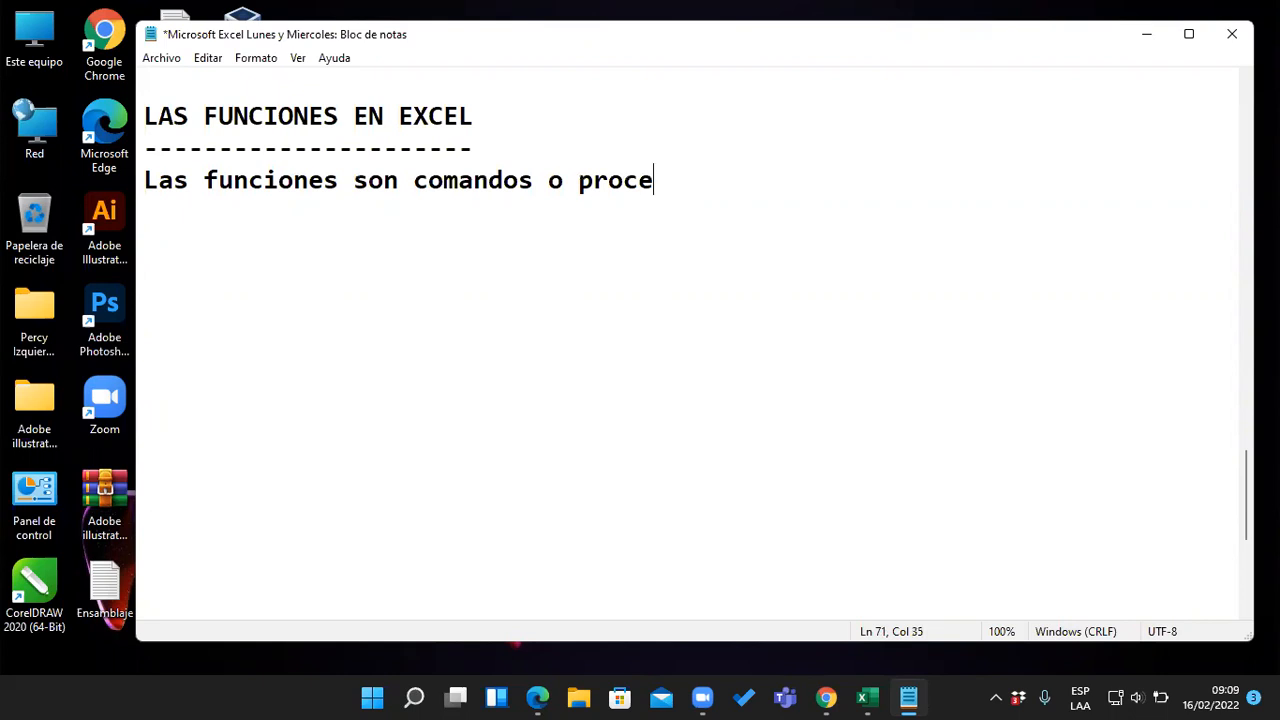
{"action": "type", "text": "dimientos "}
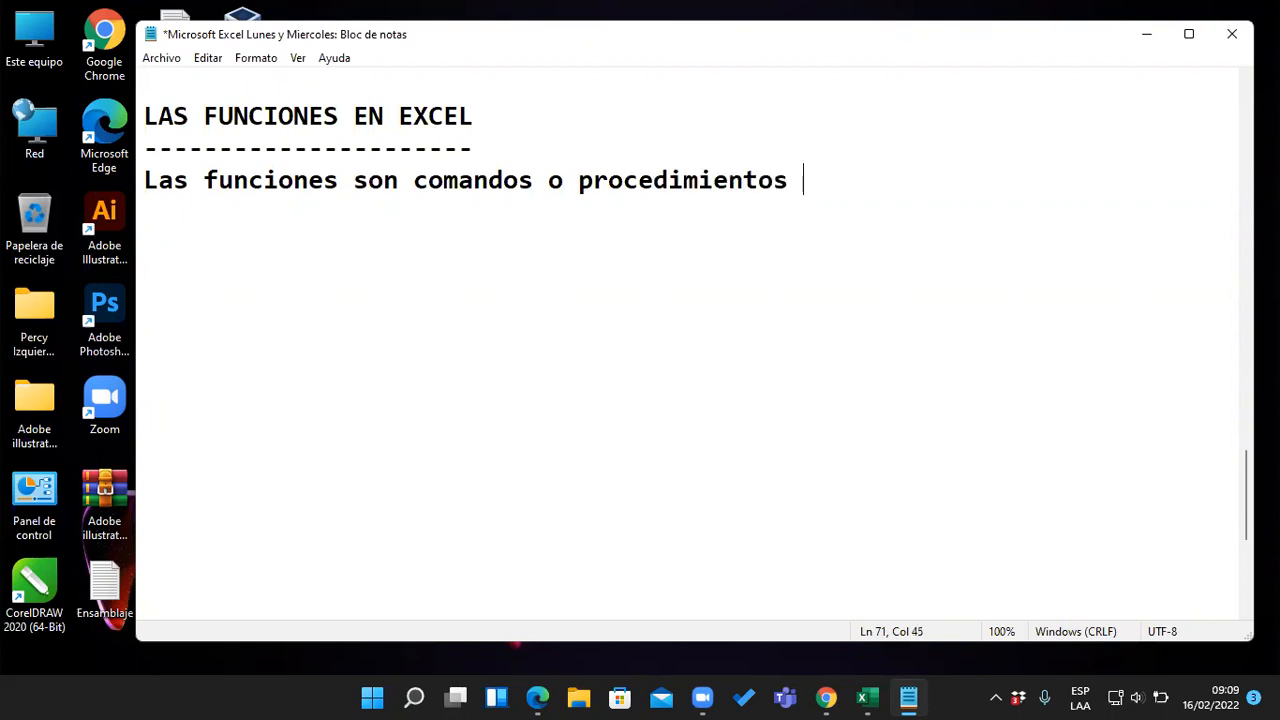
{"action": "type", "text": "programa"}
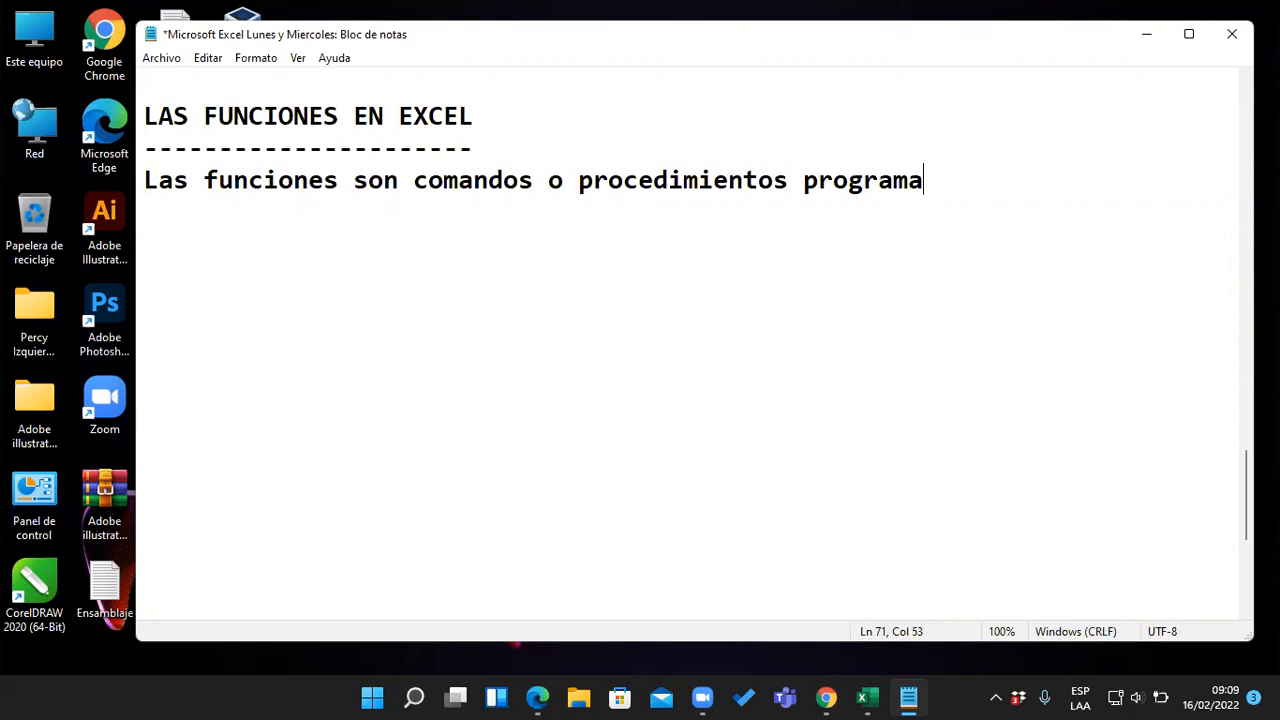
{"action": "type", "text": "dos qu"}
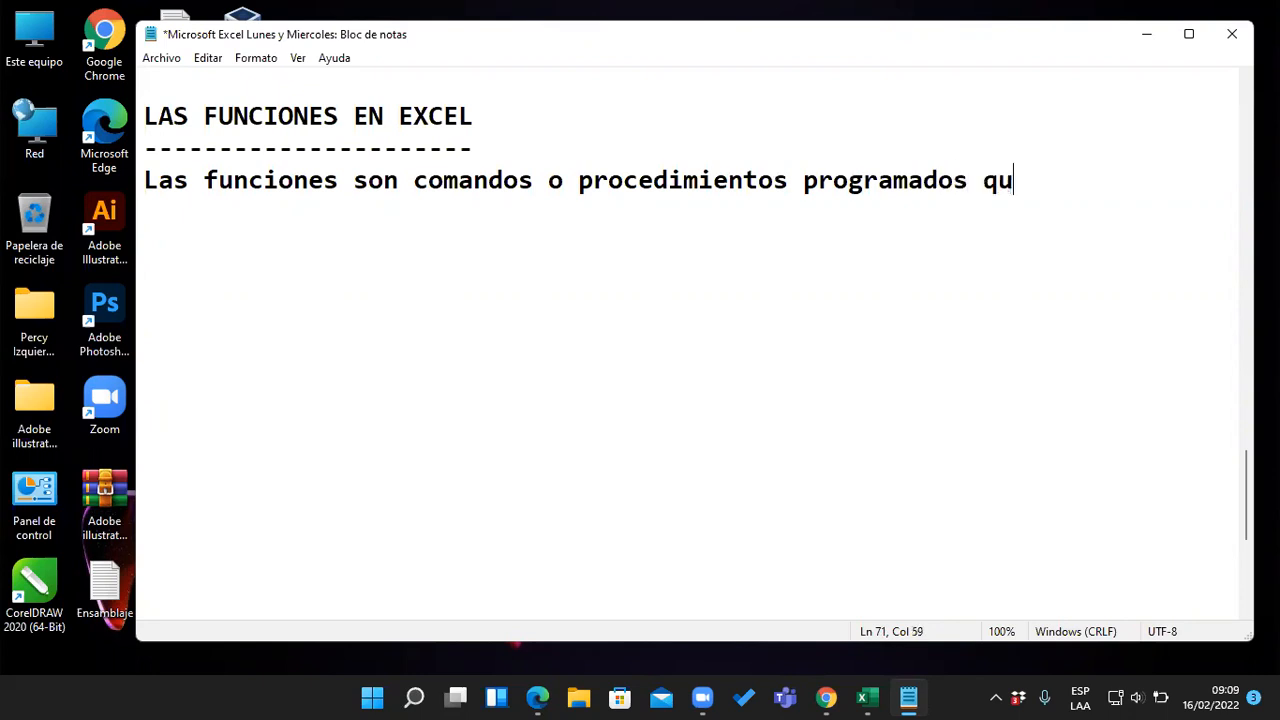
{"action": "type", "text": "e nos ayudan "}
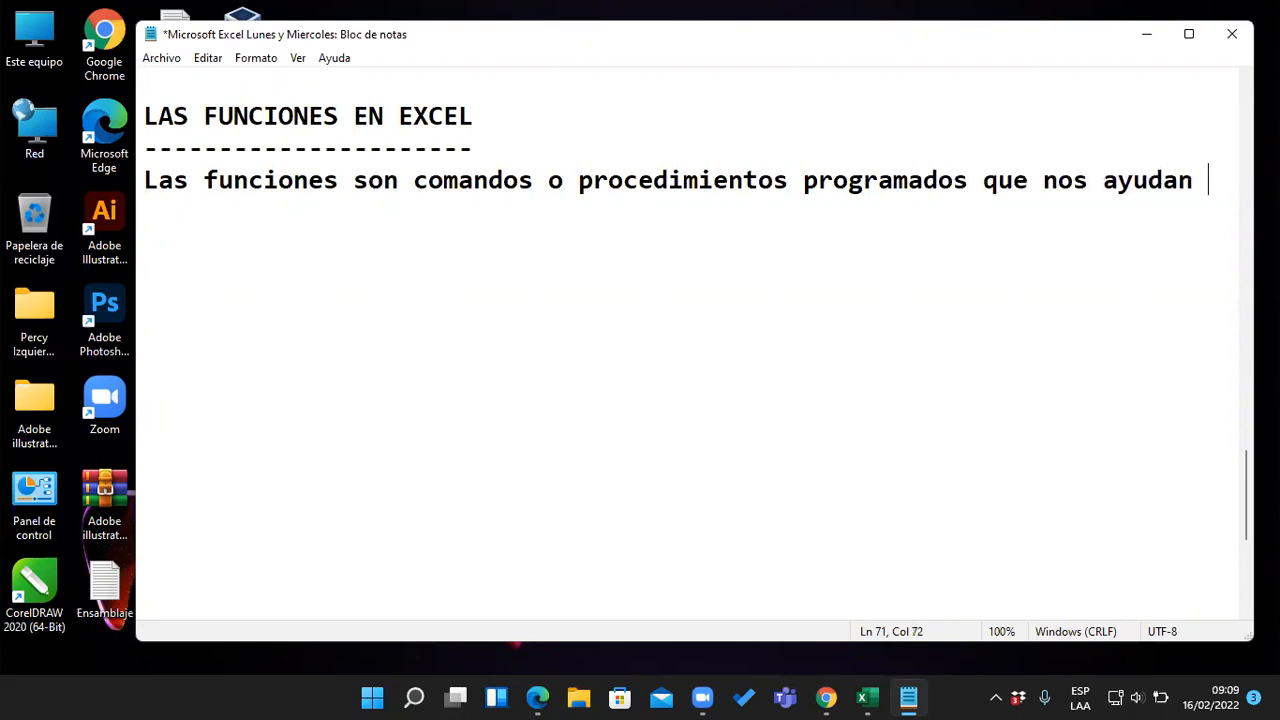
{"action": "type", "text": "a realiz"}
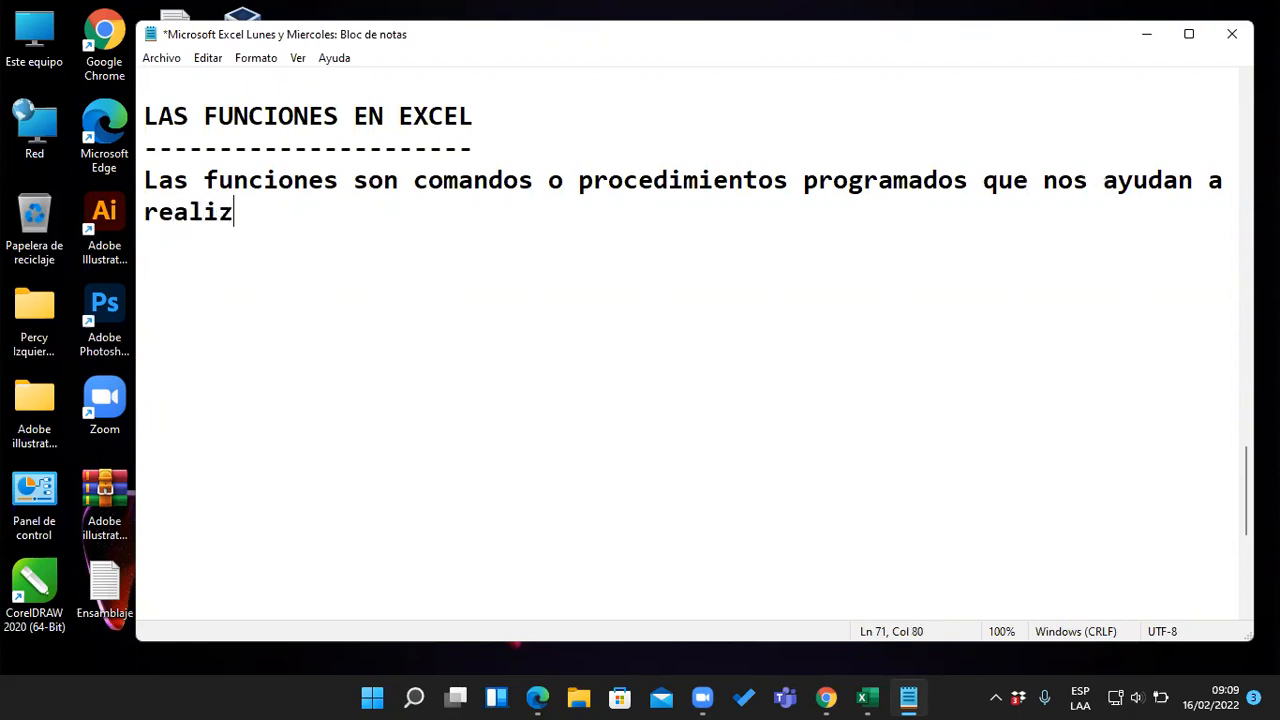
{"action": "type", "text": "ar diferente"}
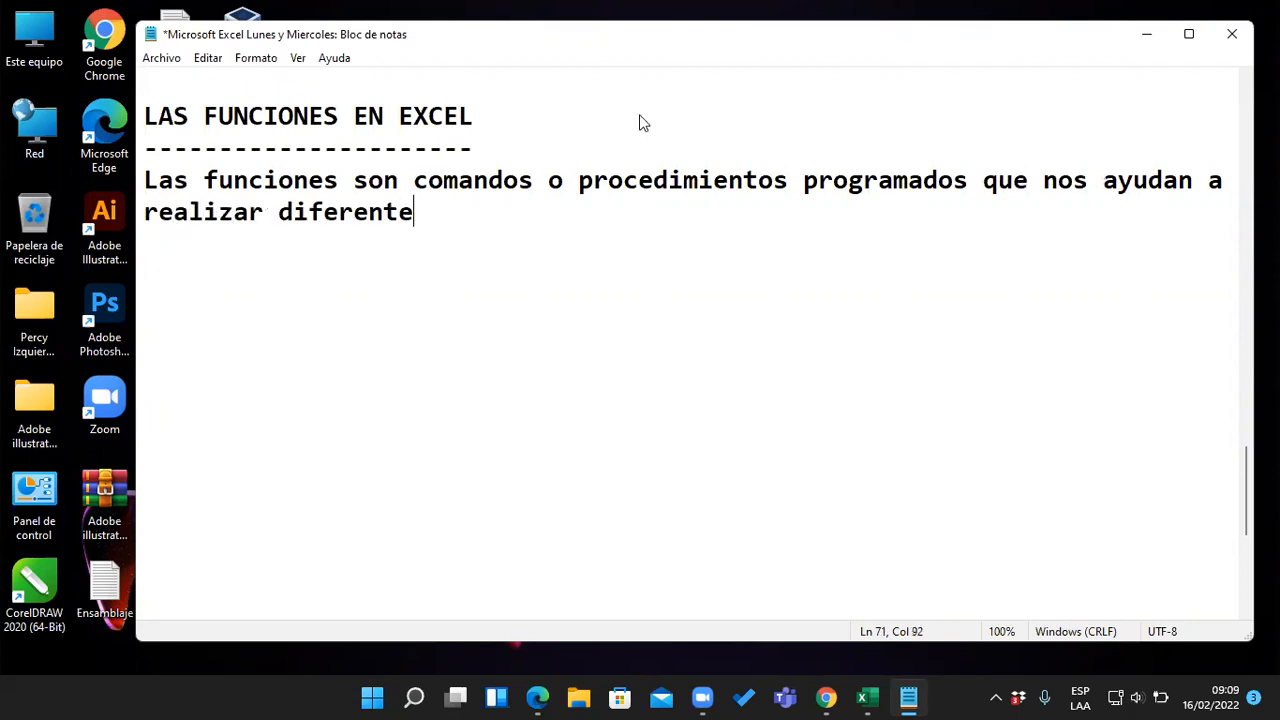
{"action": "type", "text": "s tipos de calculos"}
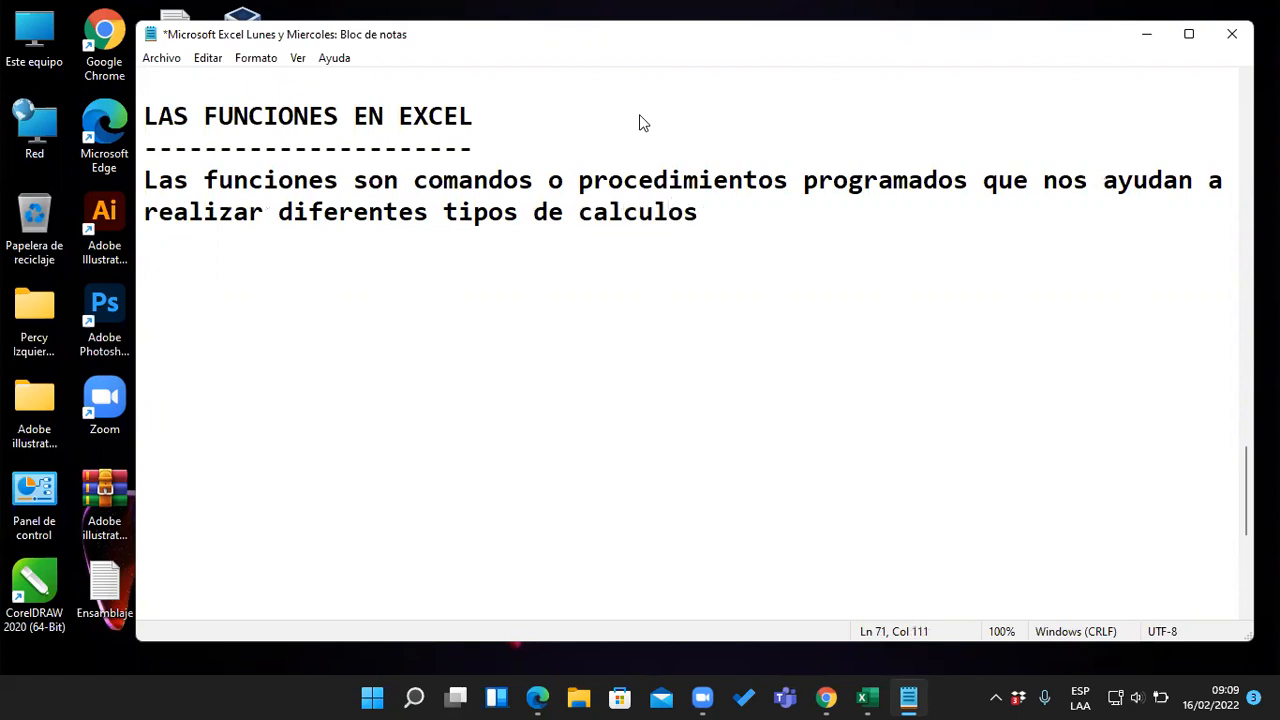
{"action": "type", "text": "."}
Start a new paragraph under the definition with "La mayoria de funciones piden datos llamados argunetos"
{"action": "key", "text": "Return"}
{"action": "key", "text": "Return"}
{"action": "key", "text": "Up"}
{"action": "type", "text": "la"}
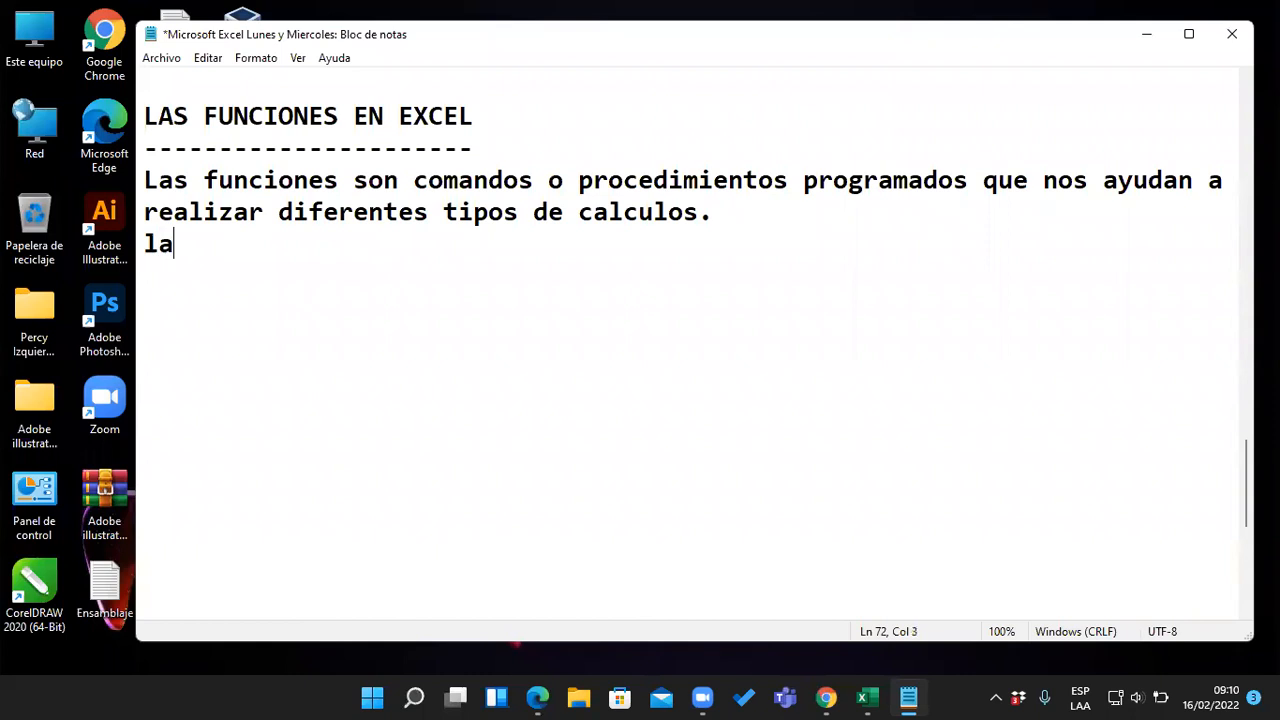
{"action": "key", "text": "BackSpace"}
{"action": "key", "text": "BackSpace"}
{"action": "key", "text": "BackSpace"}
{"action": "type", "text": "La mayoria de "}
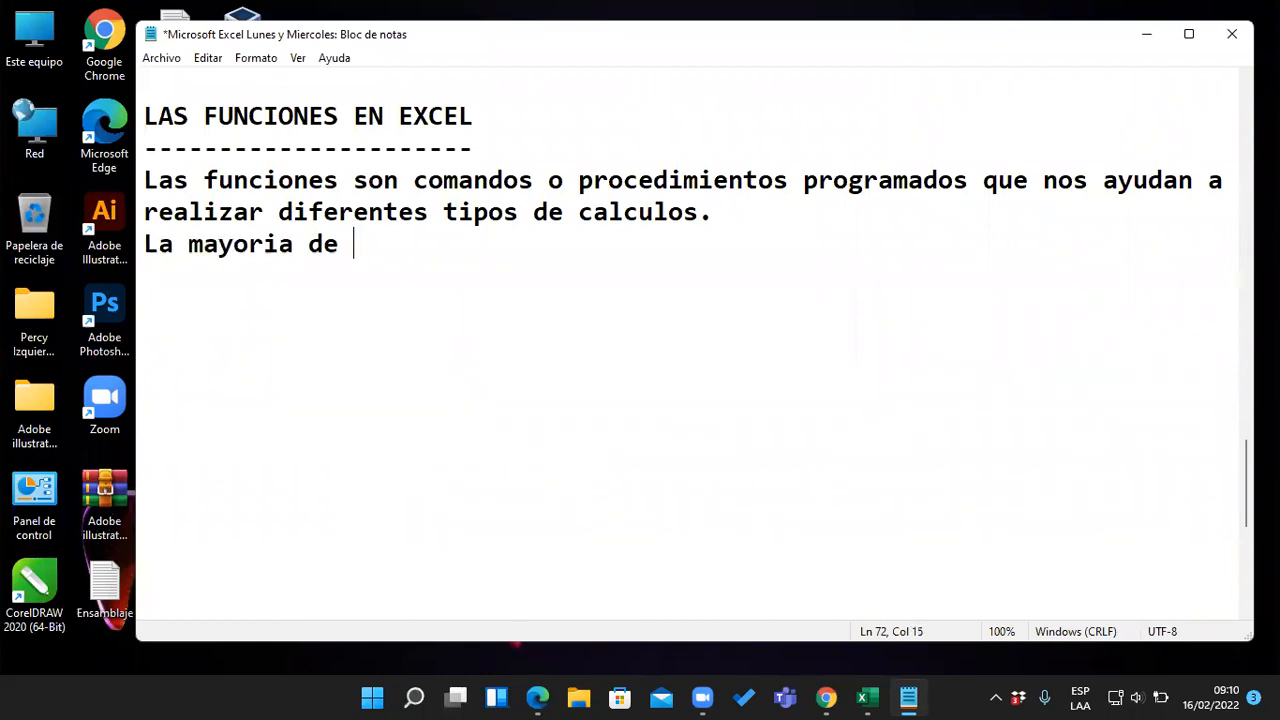
{"action": "type", "text": "funciones pii"}
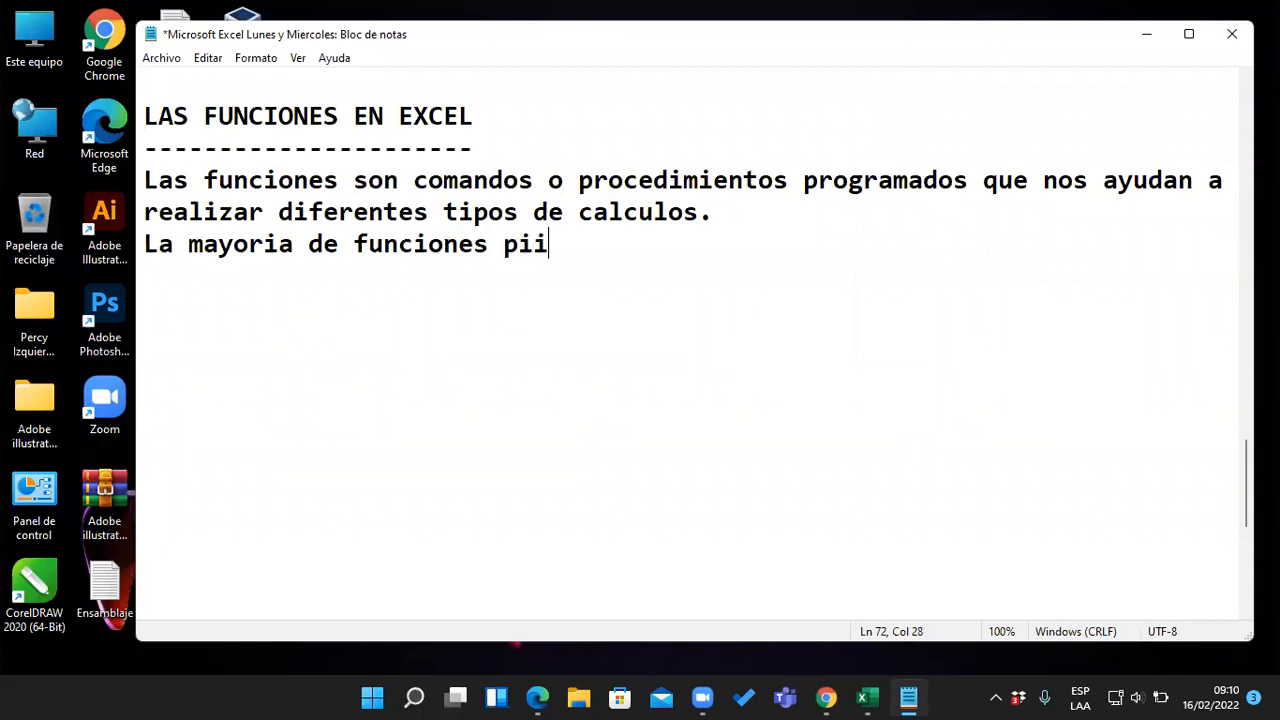
{"action": "key", "text": "BackSpace"}
{"action": "type", "text": "den dato"}
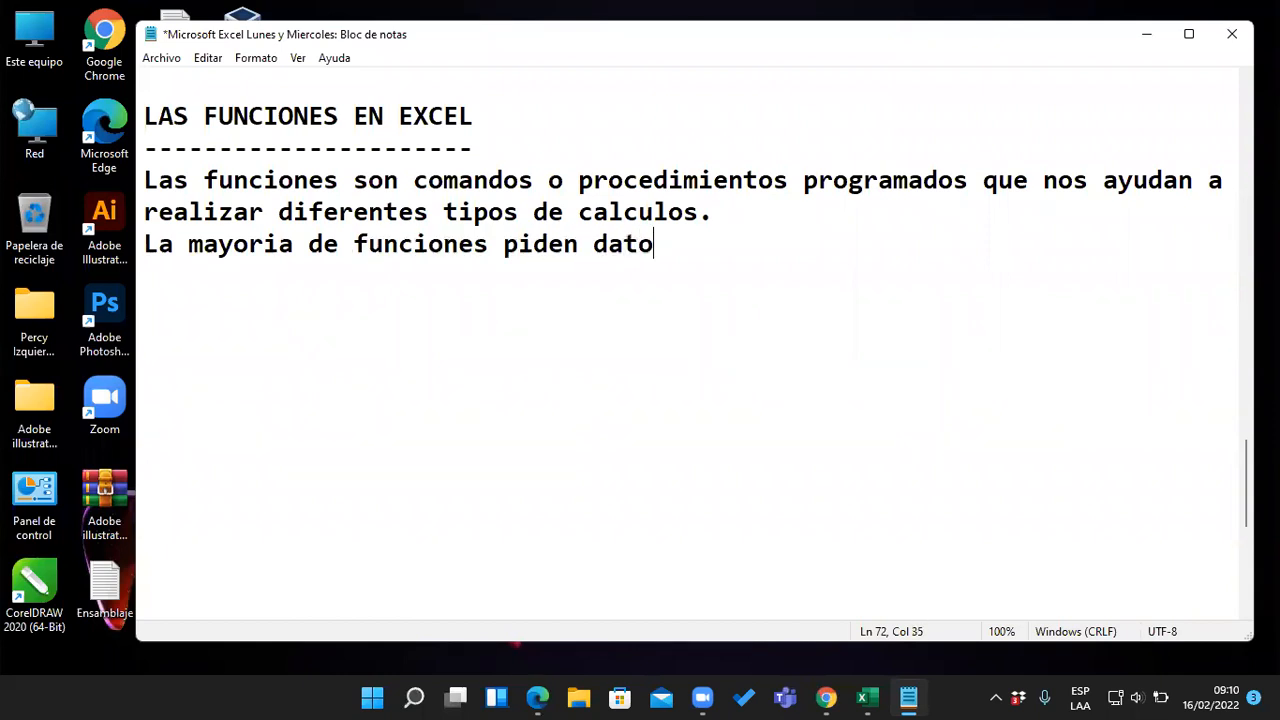
{"action": "type", "text": "s llama"}
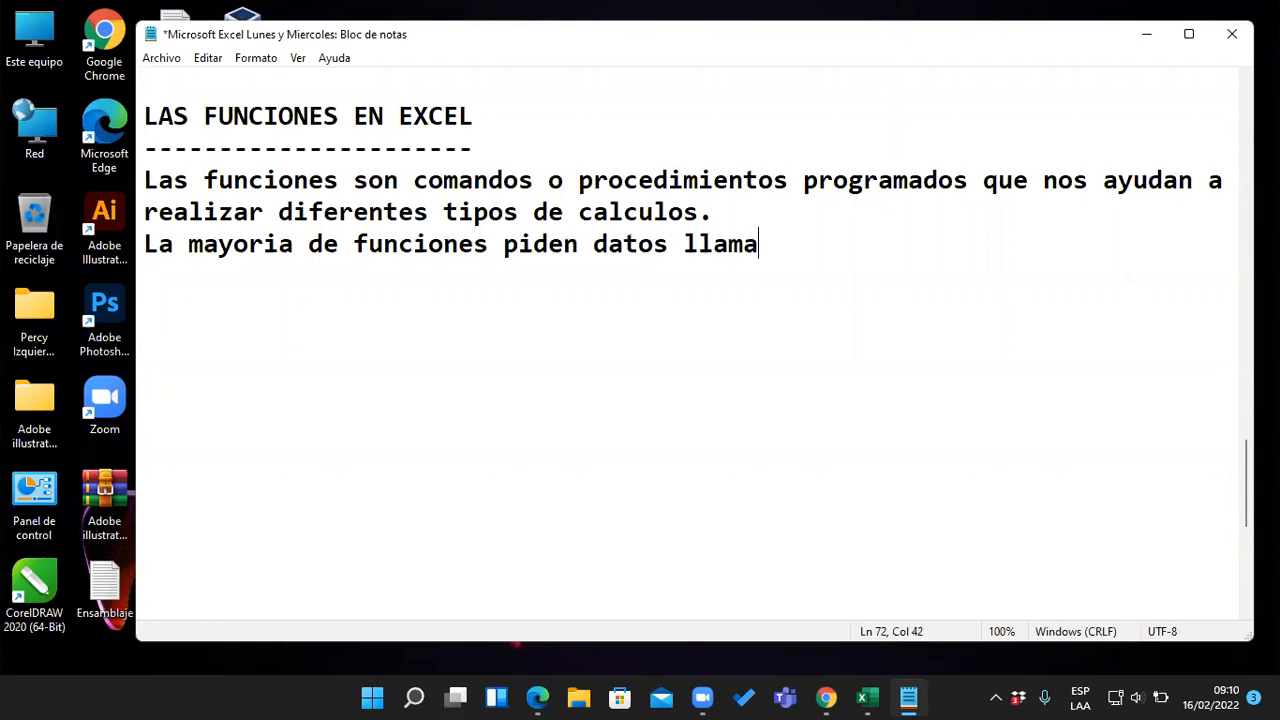
{"action": "type", "text": "dos argunetos"}
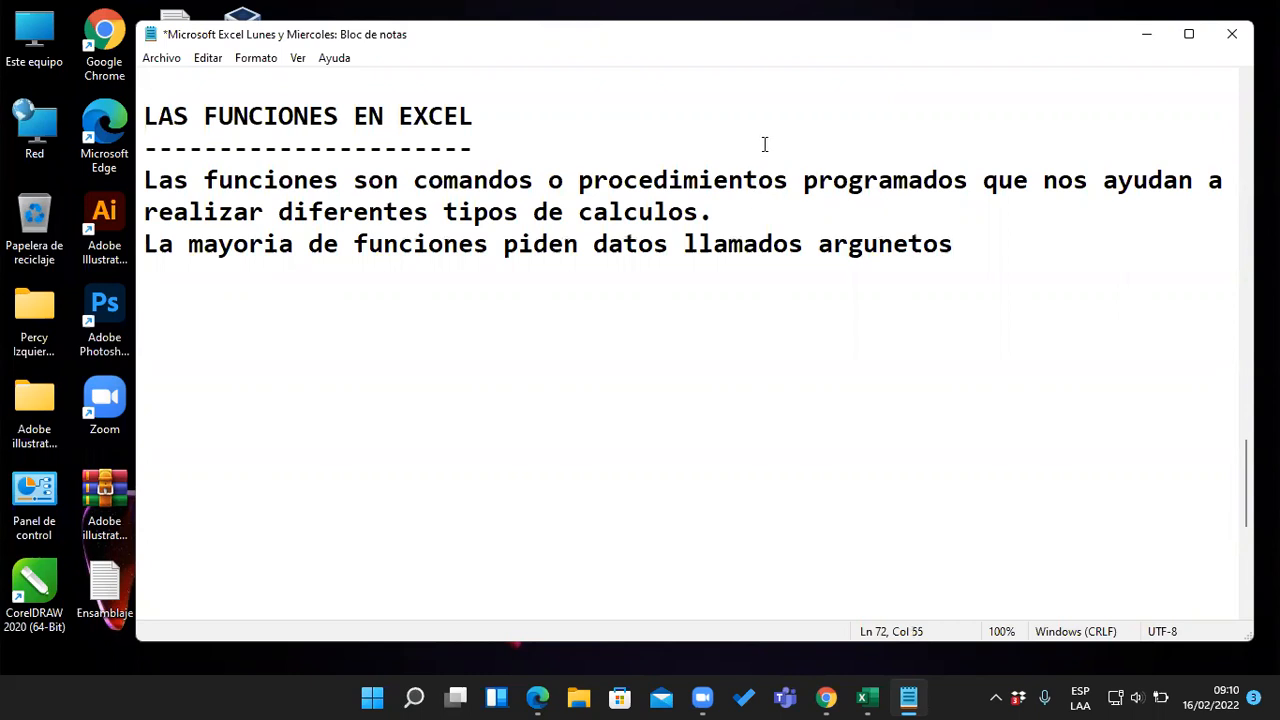
Replace the "n" in "argunetos" with "m" so the word reads "argumetos"
{"action": "left_click", "coordinate": [908, 244]}
{"action": "left_click", "coordinate": [892, 245]}
{"action": "key", "text": "BackSpace"}
{"action": "type", "text": "m"}
Raise the system volume to about 46 in the quick settings and return to the note
{"action": "left_click", "coordinate": [1143, 697]}
{"action": "left_click_drag", "start_coordinate": [1053, 581], "coordinate": [1098, 579]}
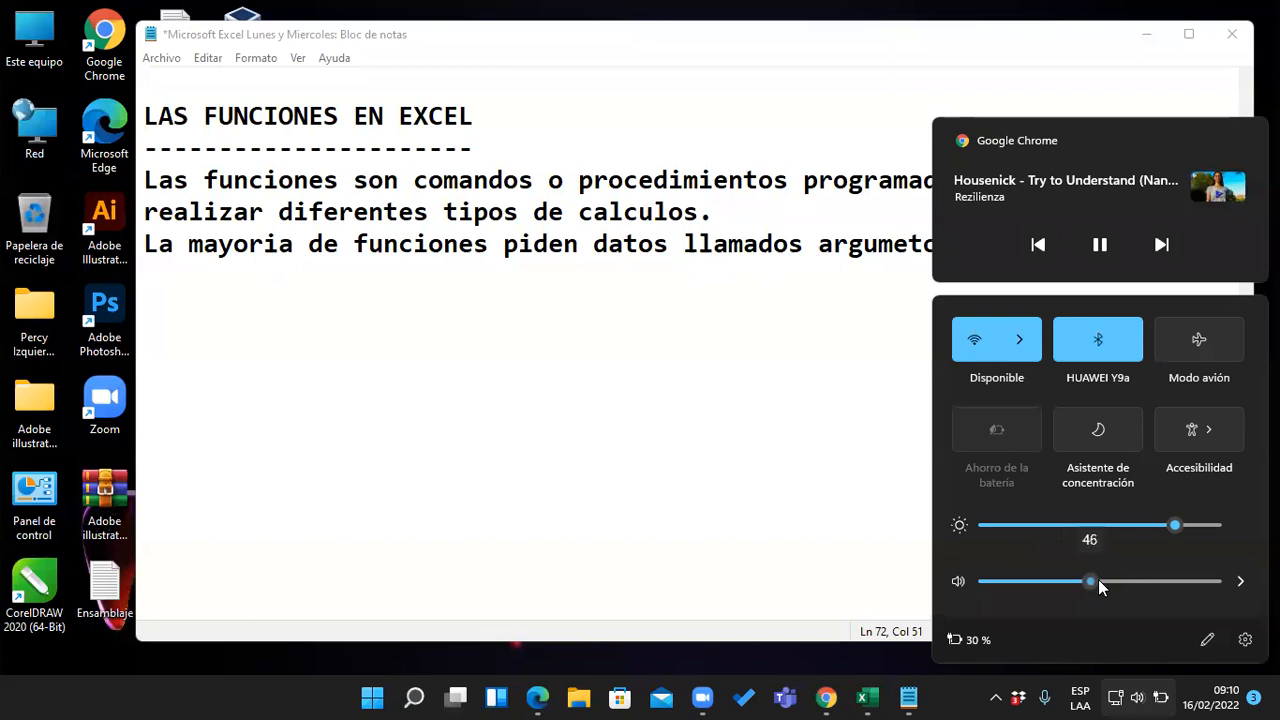
{"action": "left_click", "coordinate": [789, 346]}
Continue the sentence after "argumetos" with "para que pueda realuzar el calculo o procedimiento.", keeping a space before "para"
{"action": "left_click", "coordinate": [976, 255]}
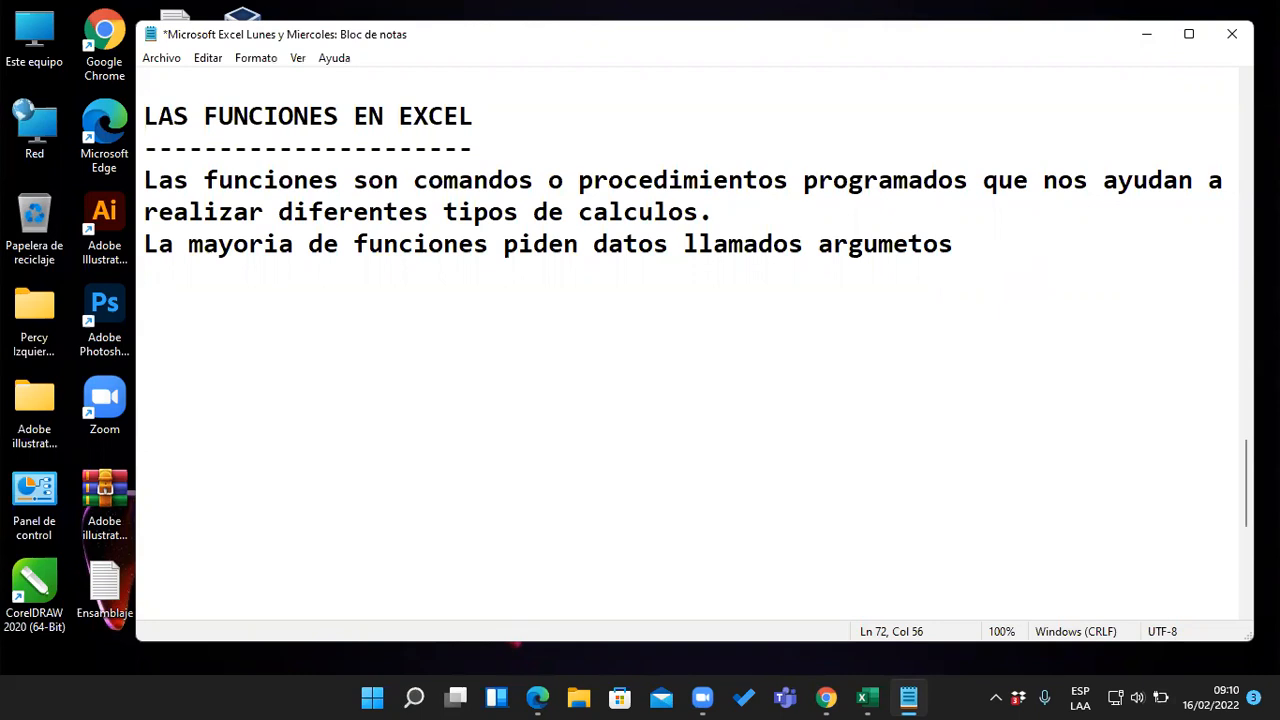
{"action": "key", "text": "BackSpace"}
{"action": "type", "text": "para que pueda "}
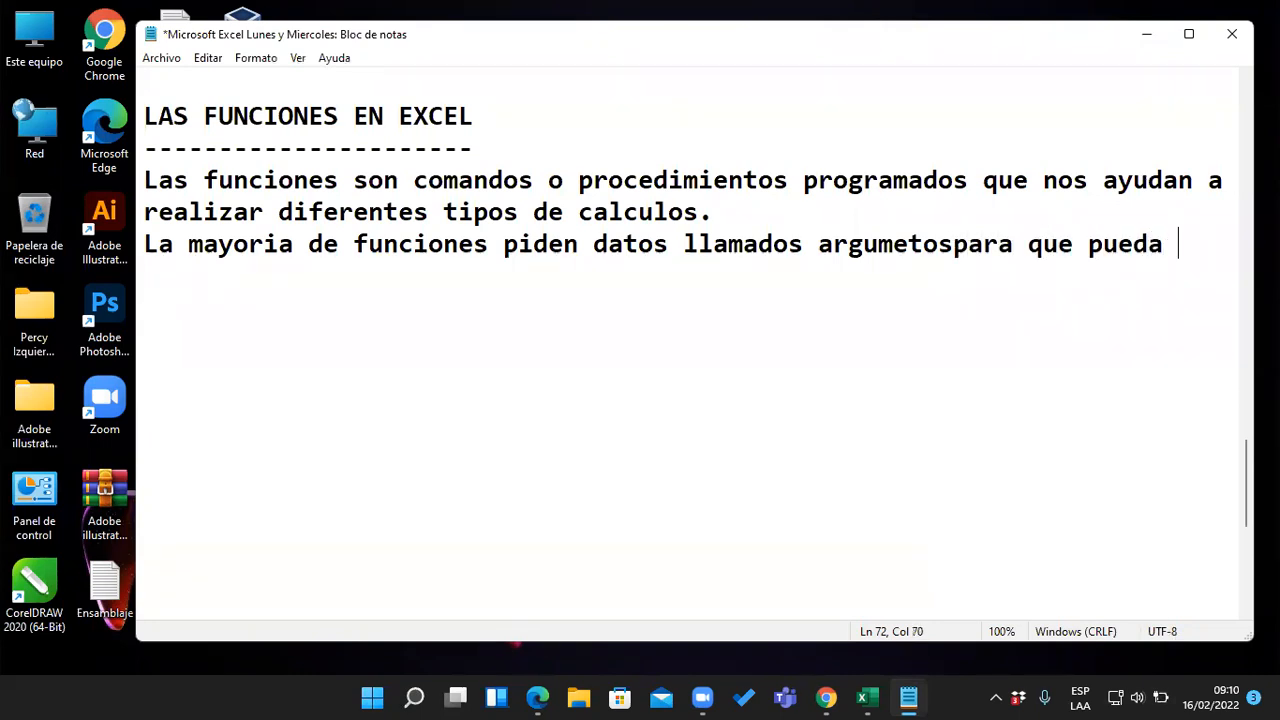
{"action": "type", "text": "realuzar el ca"}
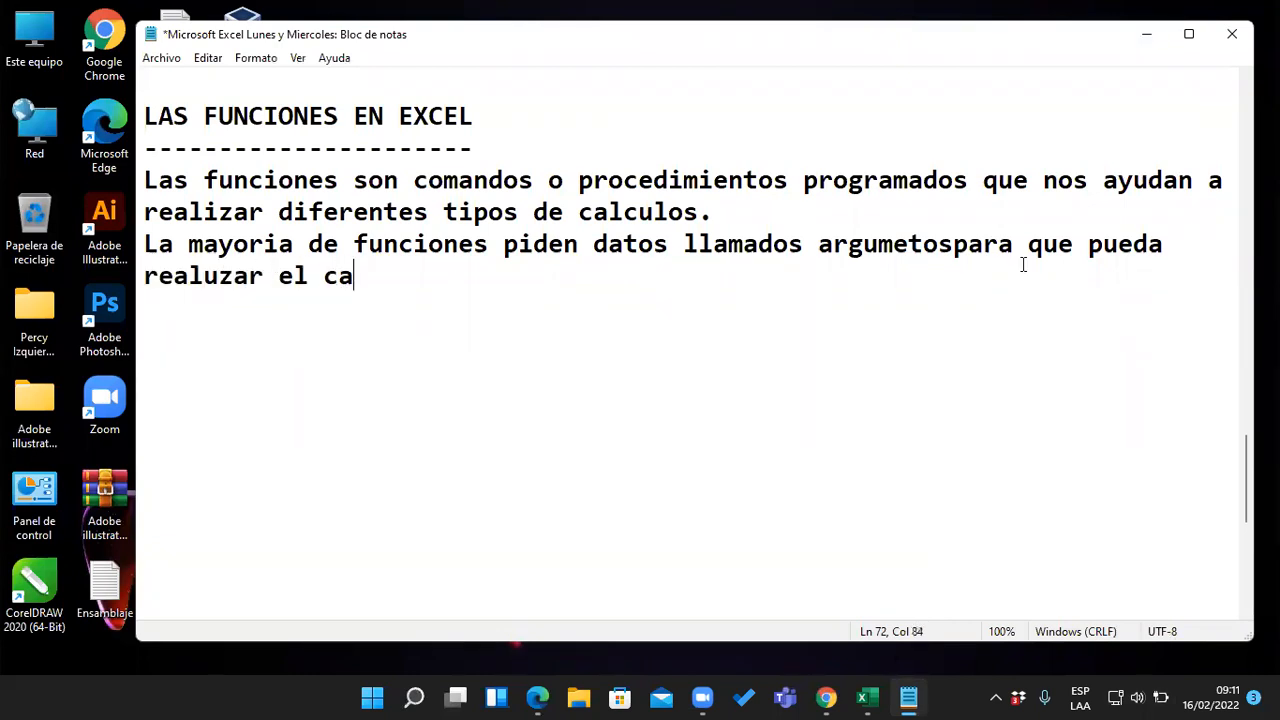
{"action": "type", "text": "lculo o procedimiento."}
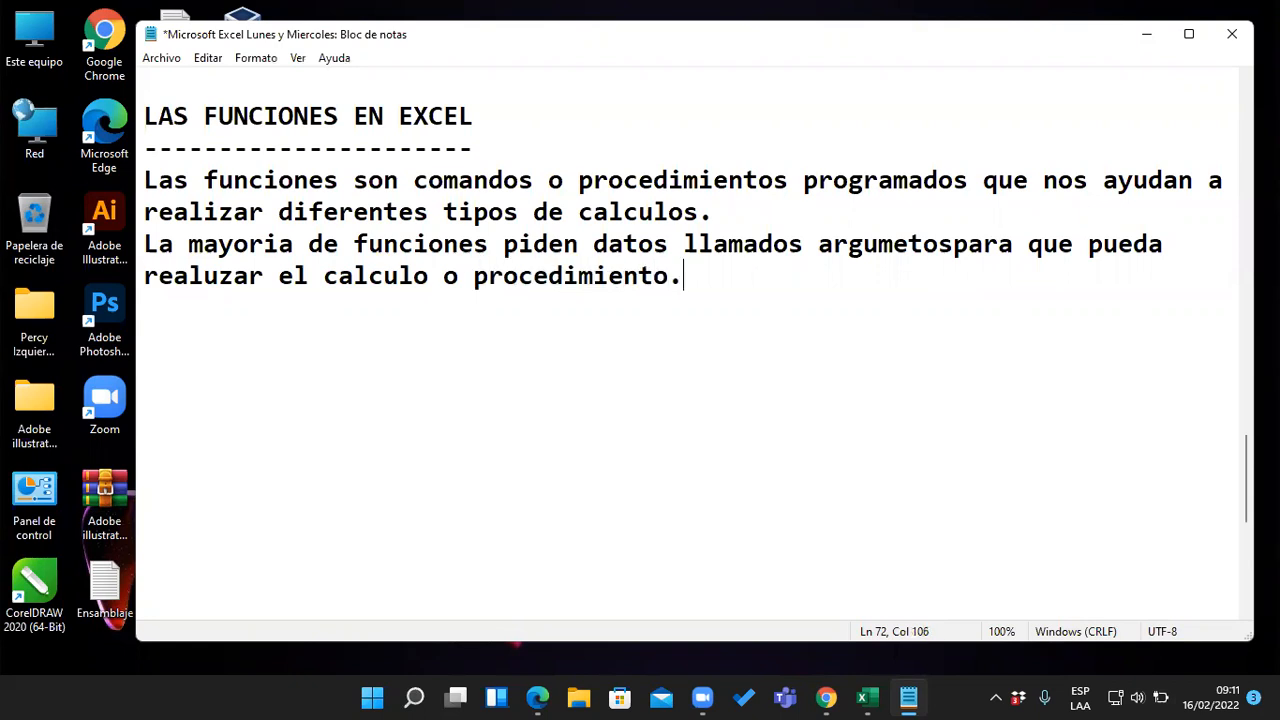
{"action": "left_click", "coordinate": [486, 346]}
{"action": "left_click", "coordinate": [954, 244]}
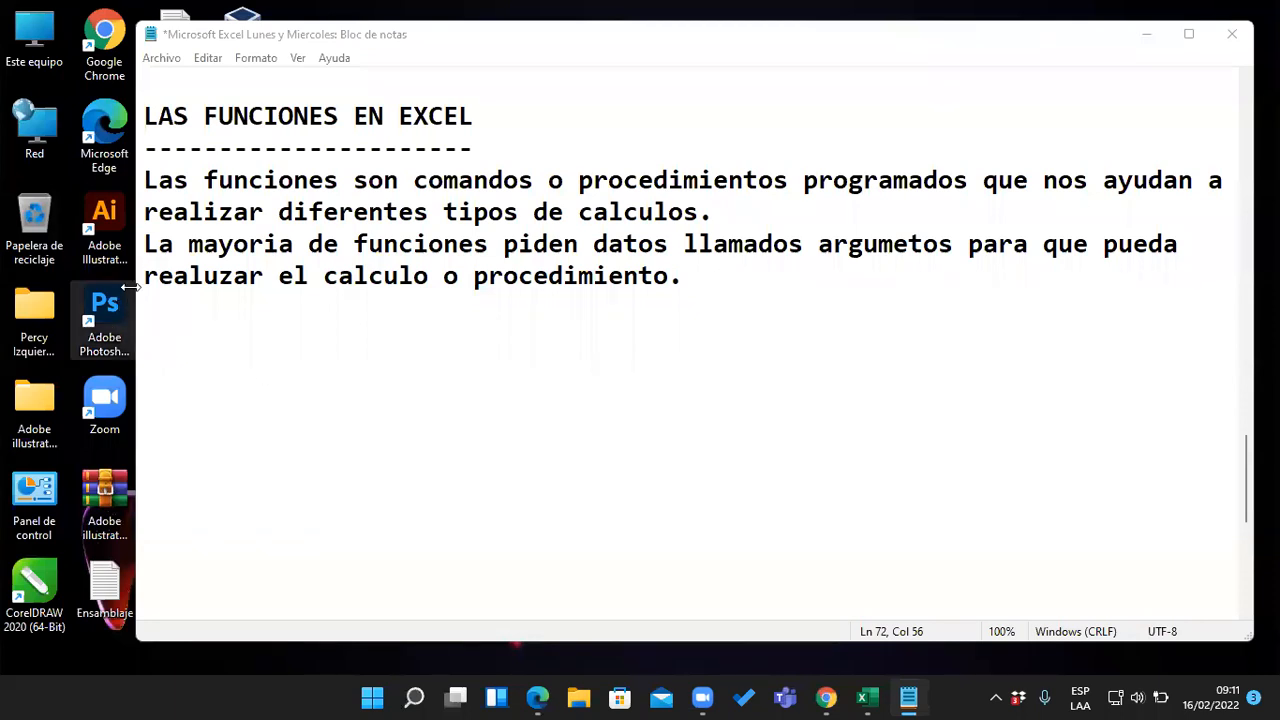
Add the line "Ejemplo:" below the second paragraph, separated from it by a blank line
{"action": "left_click_drag", "start_coordinate": [150, 248], "coordinate": [508, 300]}
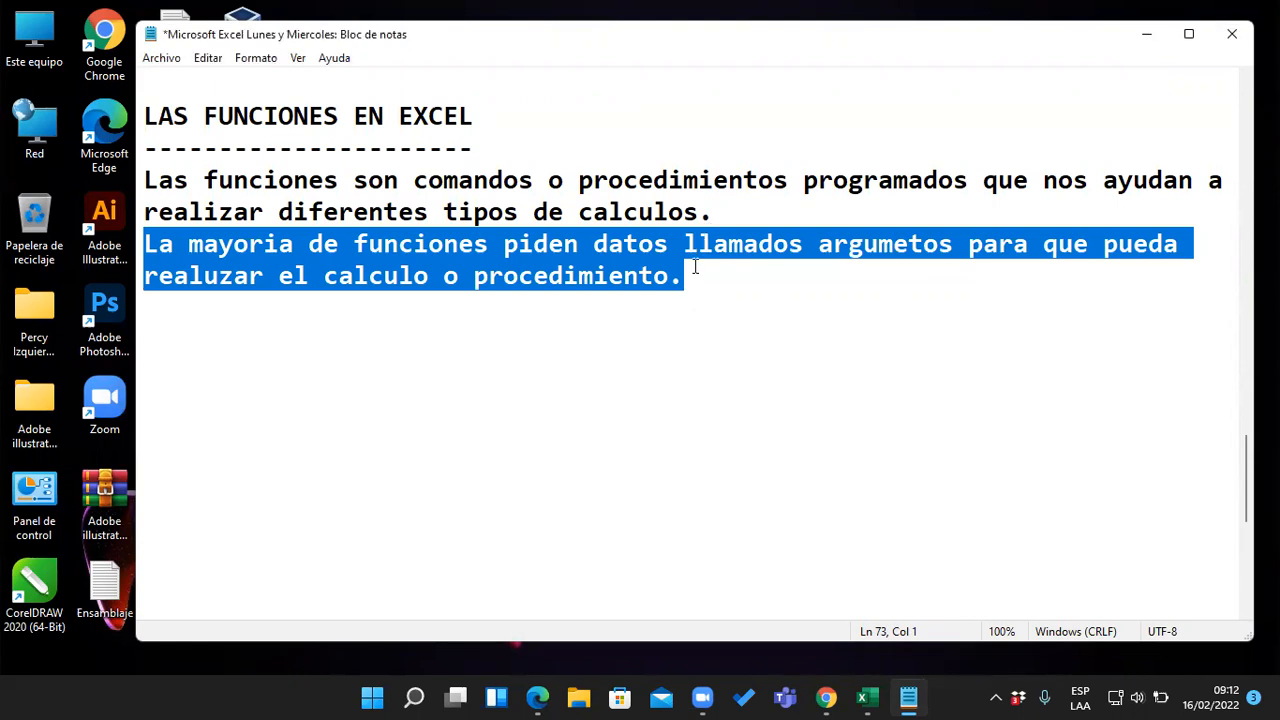
{"action": "left_click", "coordinate": [700, 280]}
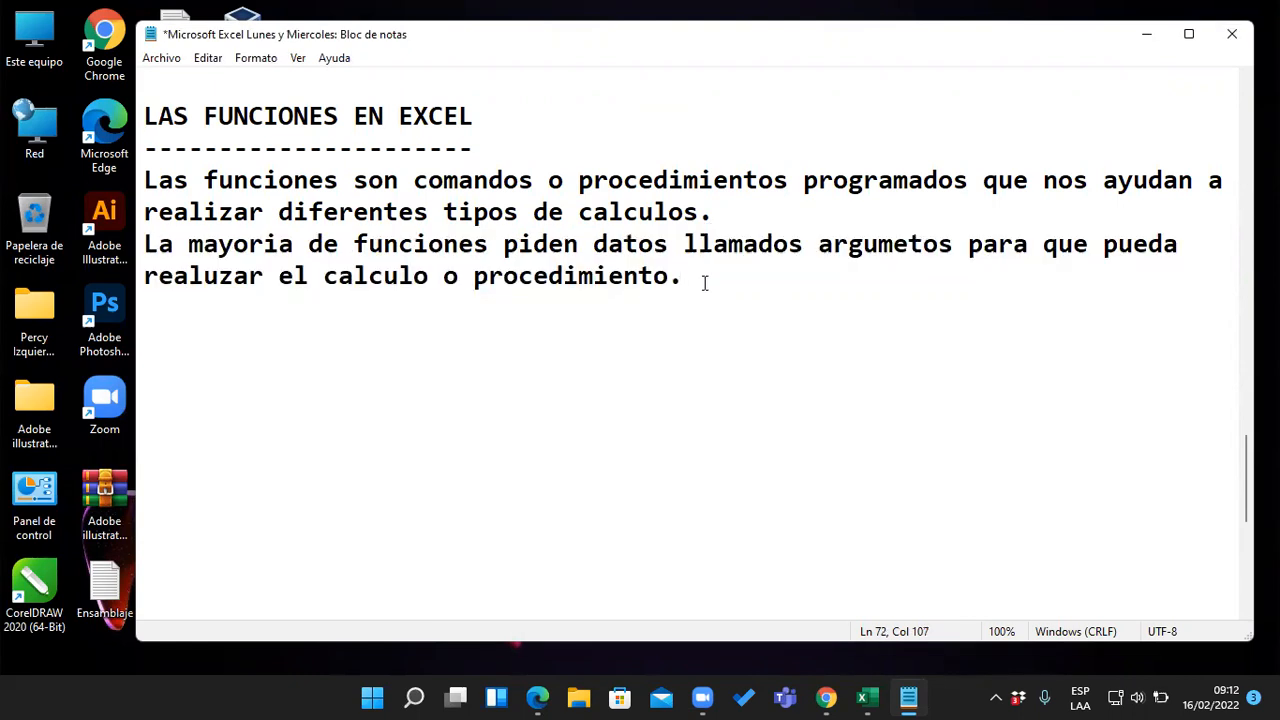
{"action": "key", "text": "Return"}
{"action": "key", "text": "Return"}
{"action": "type", "text": "Ejemplo;"}
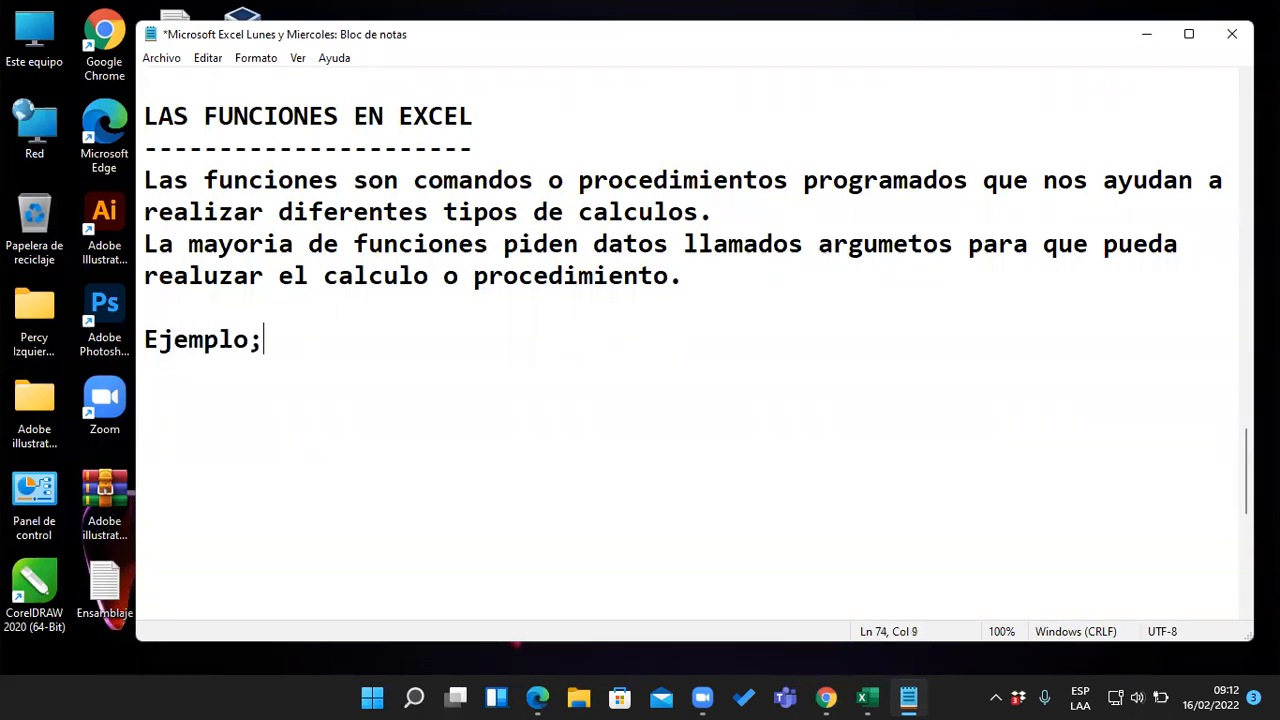
{"action": "key", "text": "BackSpace"}
Add the subheading "1. FUNCION SUMA" with a row of hyphens beneath it, followed by several blank lines
{"action": "key", "text": "Return"}
{"action": "key", "text": "Return"}
{"action": "type", "text": "1. FUNCION SUMA"}
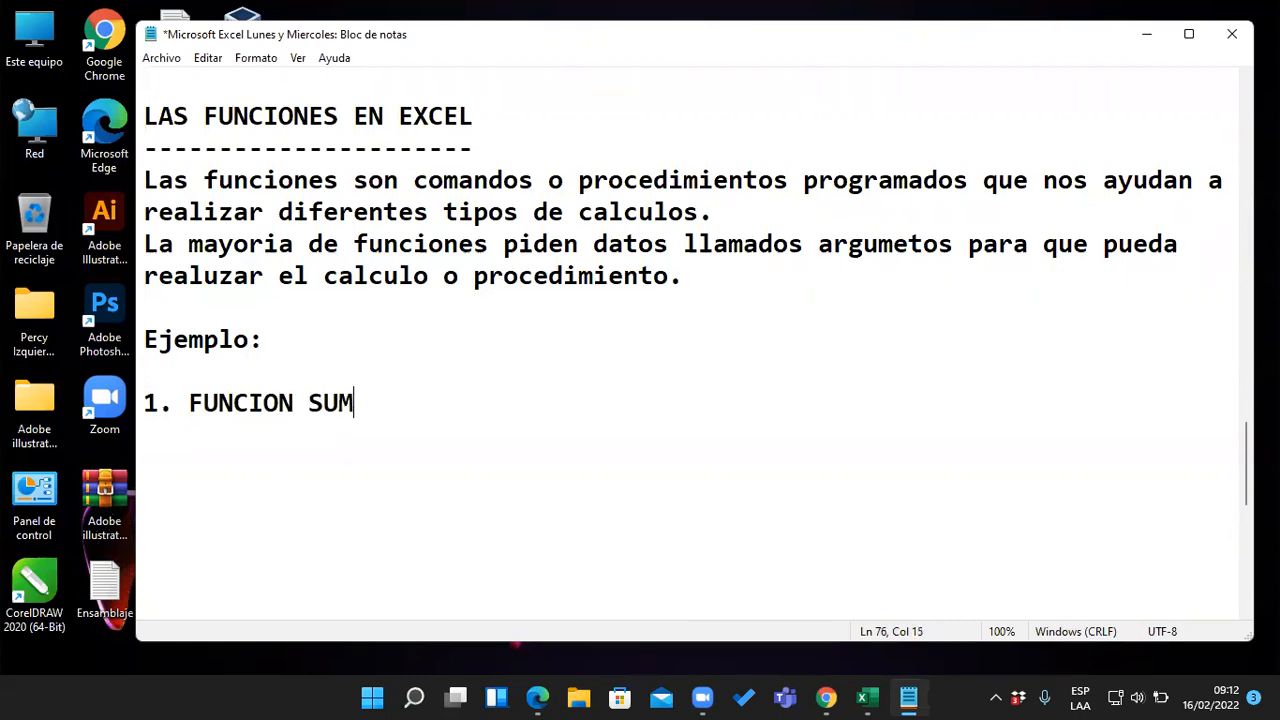
{"action": "key", "text": "Return"}
{"action": "type", "text": "----------------"}
{"action": "key", "text": "Return"}
{"action": "key", "text": "Return"}
{"action": "key", "text": "Return"}
{"action": "key", "text": "Return"}
{"action": "key", "text": "Return"}
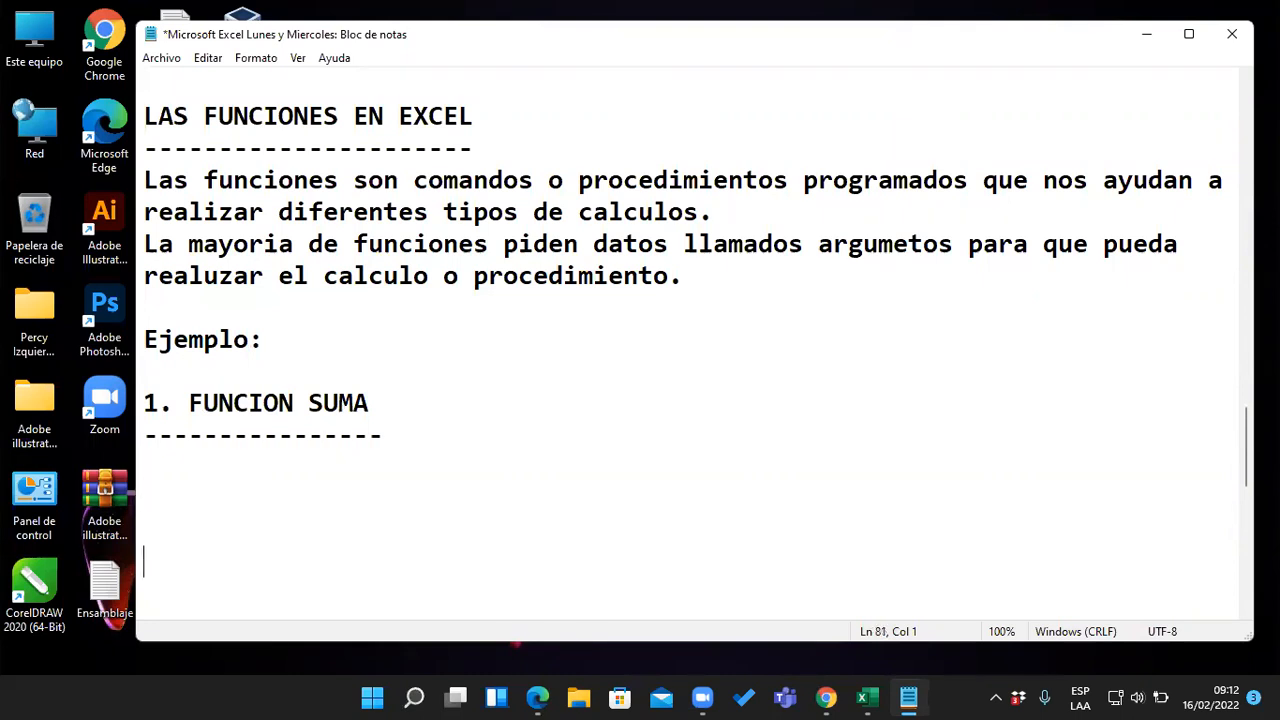
{"action": "scroll", "coordinate": [704, 281], "scroll_direction": "down", "scroll_amount": 1}
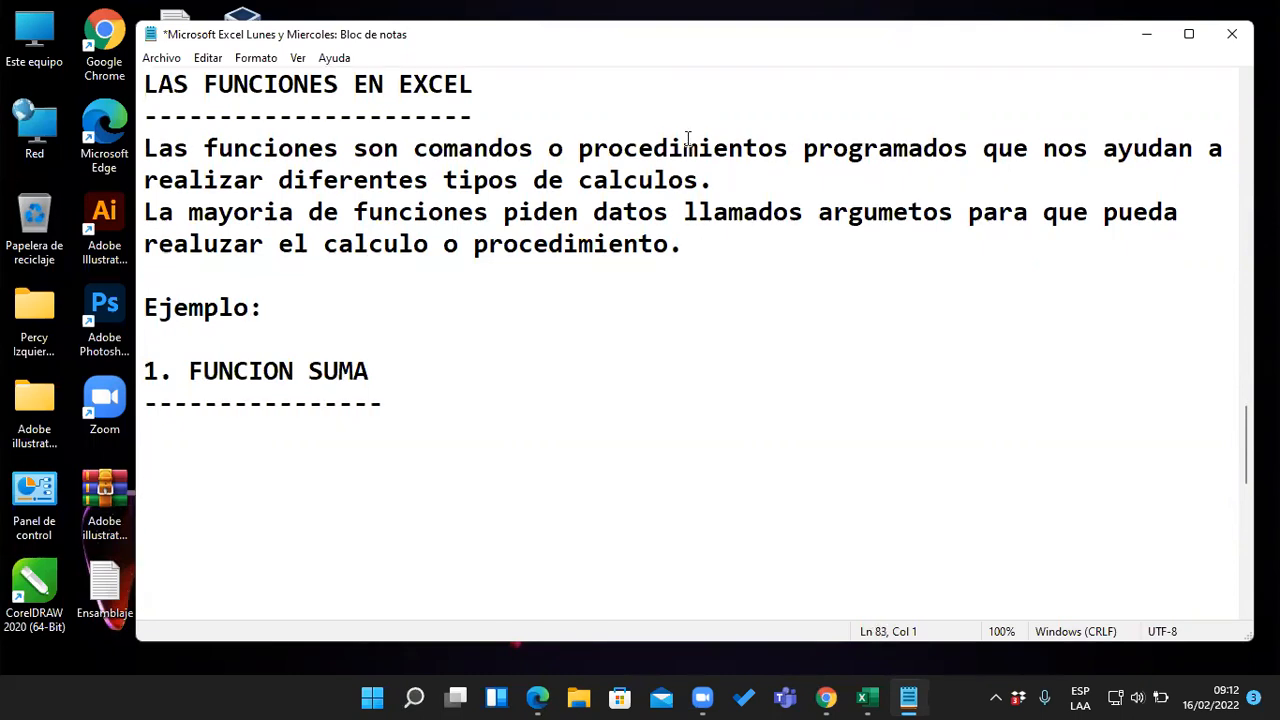
Write "es una función que permite sumar datos o gangos de datos" below the underlined "1. FUNCION SUMA" subheading
{"action": "left_click", "coordinate": [393, 432]}
{"action": "type", "text": "es una "}
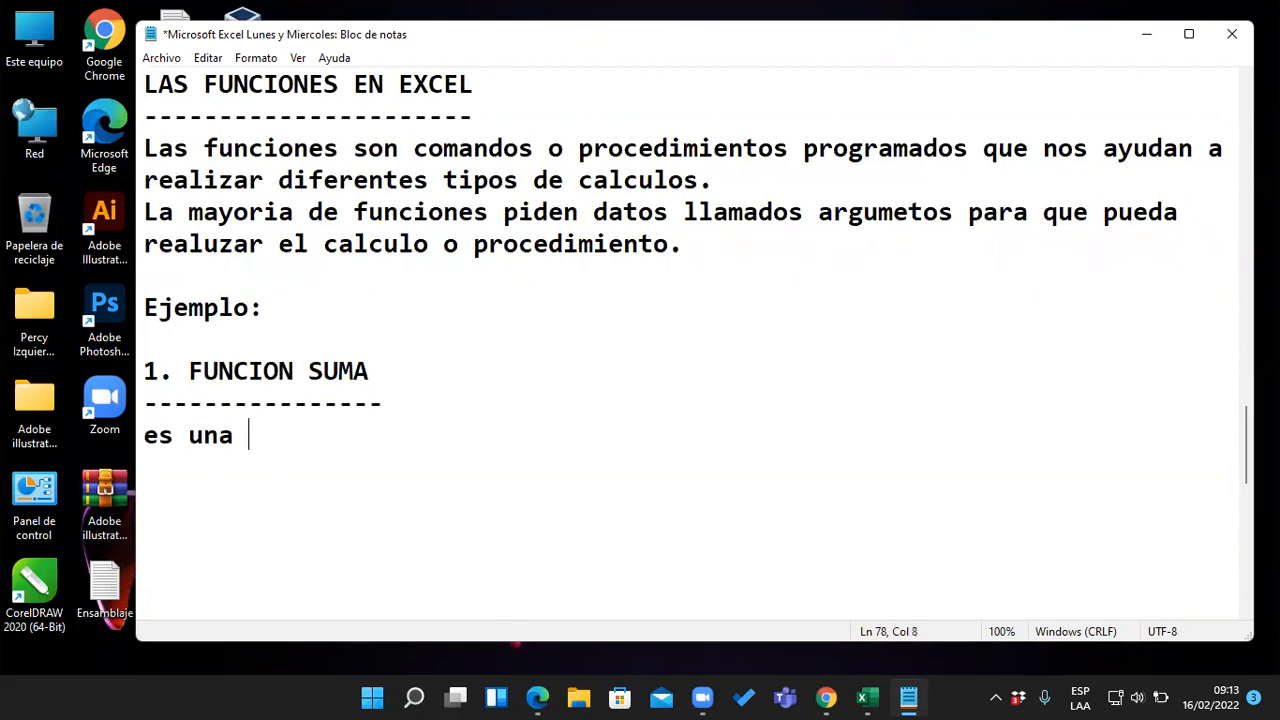
{"action": "type", "text": "función que me"}
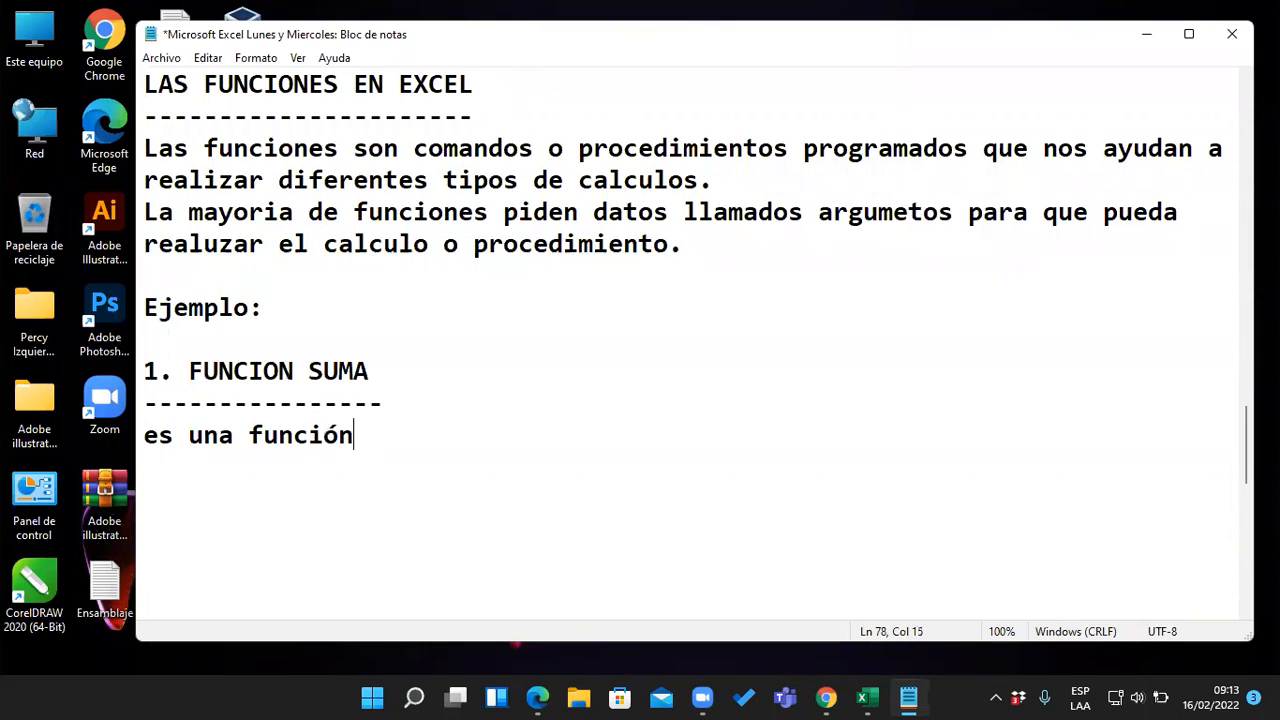
{"action": "key", "text": "BackSpace"}
{"action": "key", "text": "BackSpace"}
{"action": "type", "text": "permite su"}
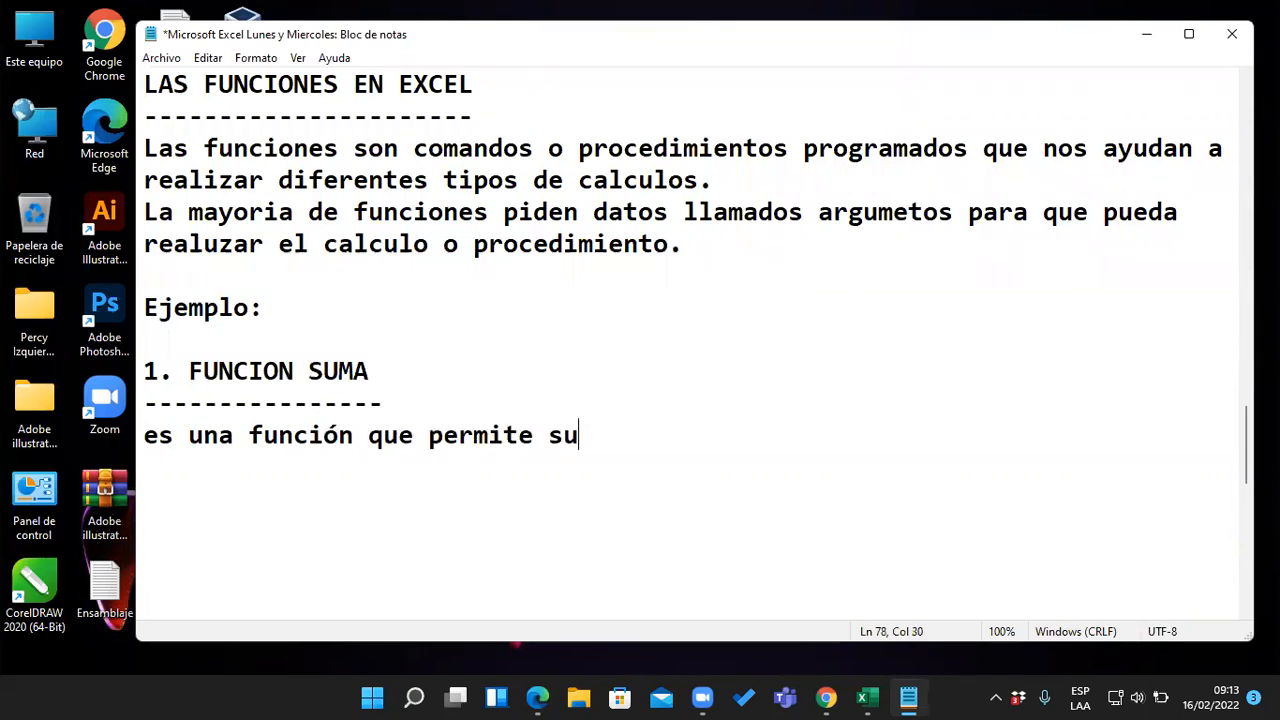
{"action": "type", "text": "mar da"}
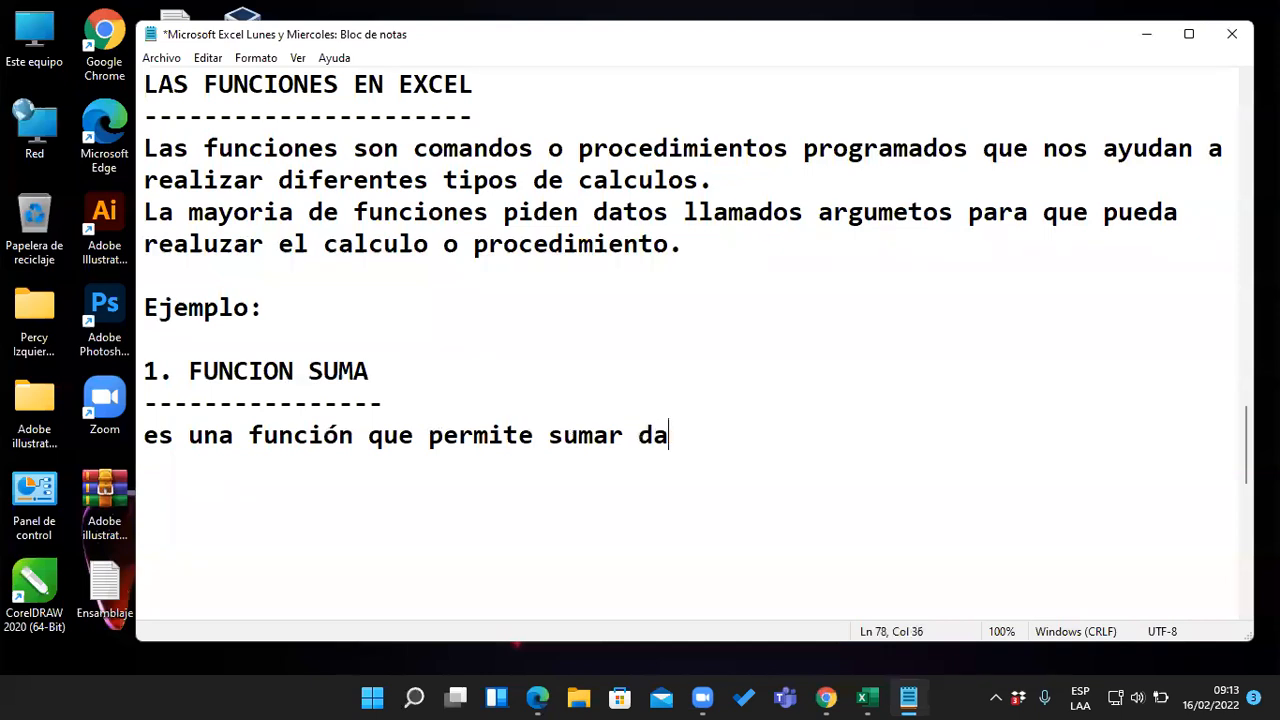
{"action": "type", "text": "tos o gan"}
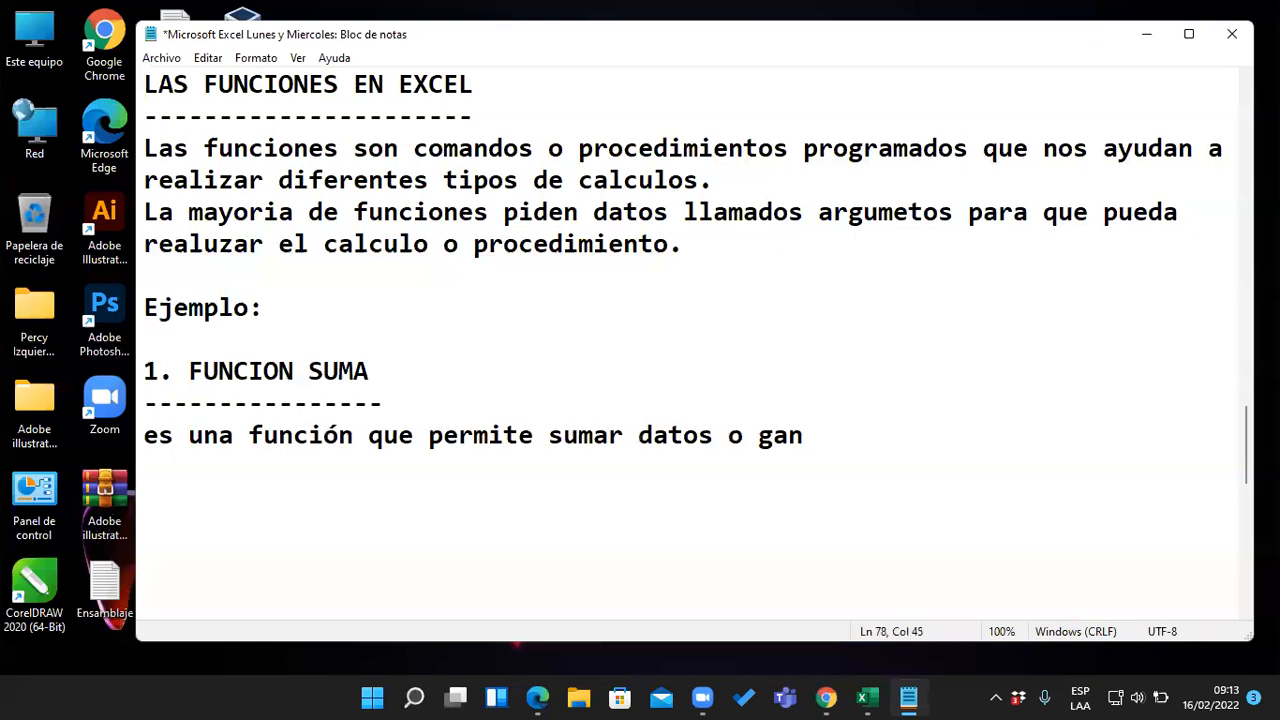
{"action": "type", "text": "gos de datos"}
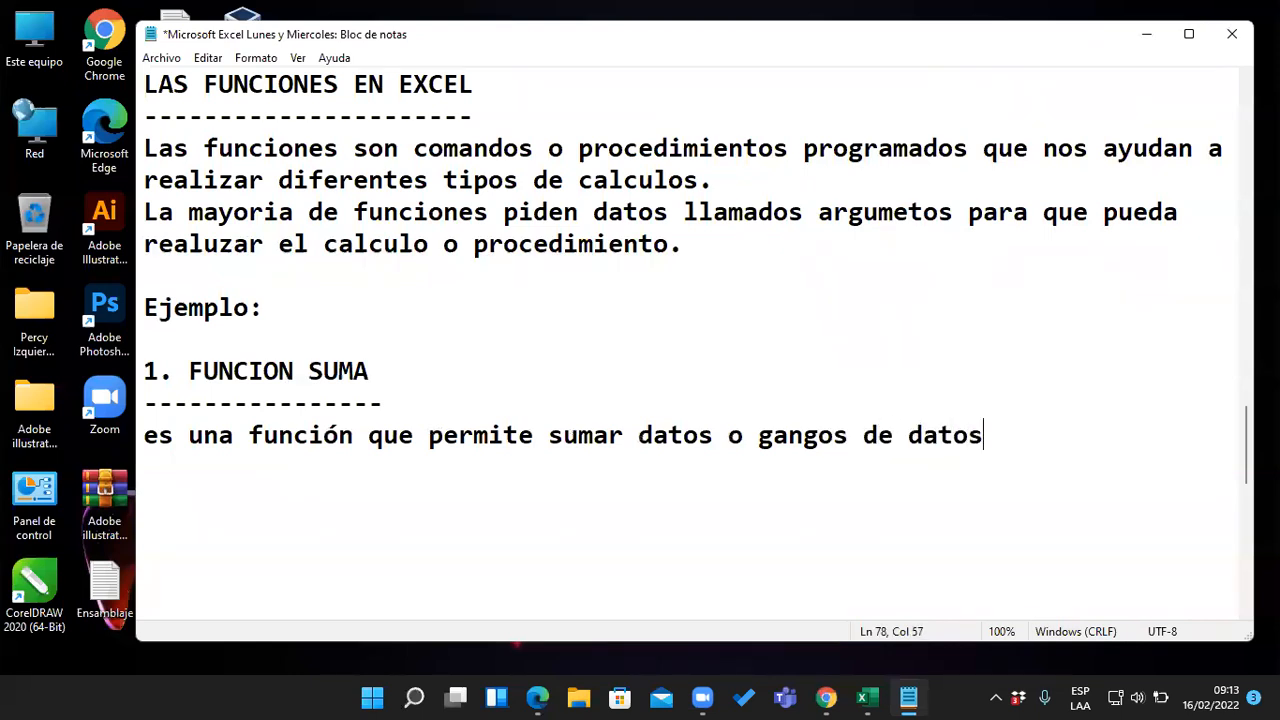
Correct the misspelled word "gangos" to "rangos" in the SUMA description
{"action": "key", "text": "Left"}
{"action": "key", "text": "Left"}
{"action": "key", "text": "Left"}
{"action": "key", "text": "Left"}
{"action": "key", "text": "Left"}
{"action": "key", "text": "Left"}
{"action": "key", "text": "Left"}
{"action": "key", "text": "Left"}
{"action": "key", "text": "Left"}
{"action": "key", "text": "Left"}
{"action": "key", "text": "Left"}
{"action": "key", "text": "Left"}
{"action": "key", "text": "Left"}
{"action": "key", "text": "Left"}
{"action": "type", "text": "¿r"}
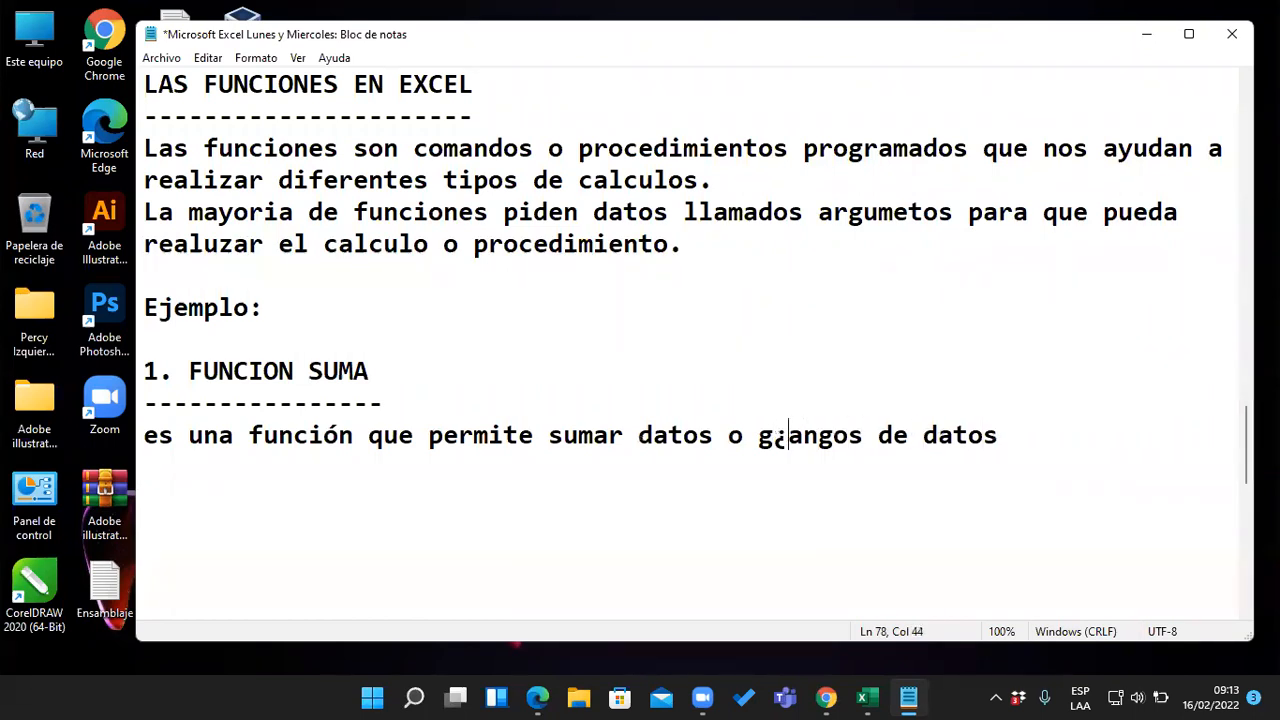
{"action": "key", "text": "BackSpace"}
{"action": "key", "text": "BackSpace"}
{"action": "key", "text": "BackSpace"}
{"action": "type", "text": "r"}
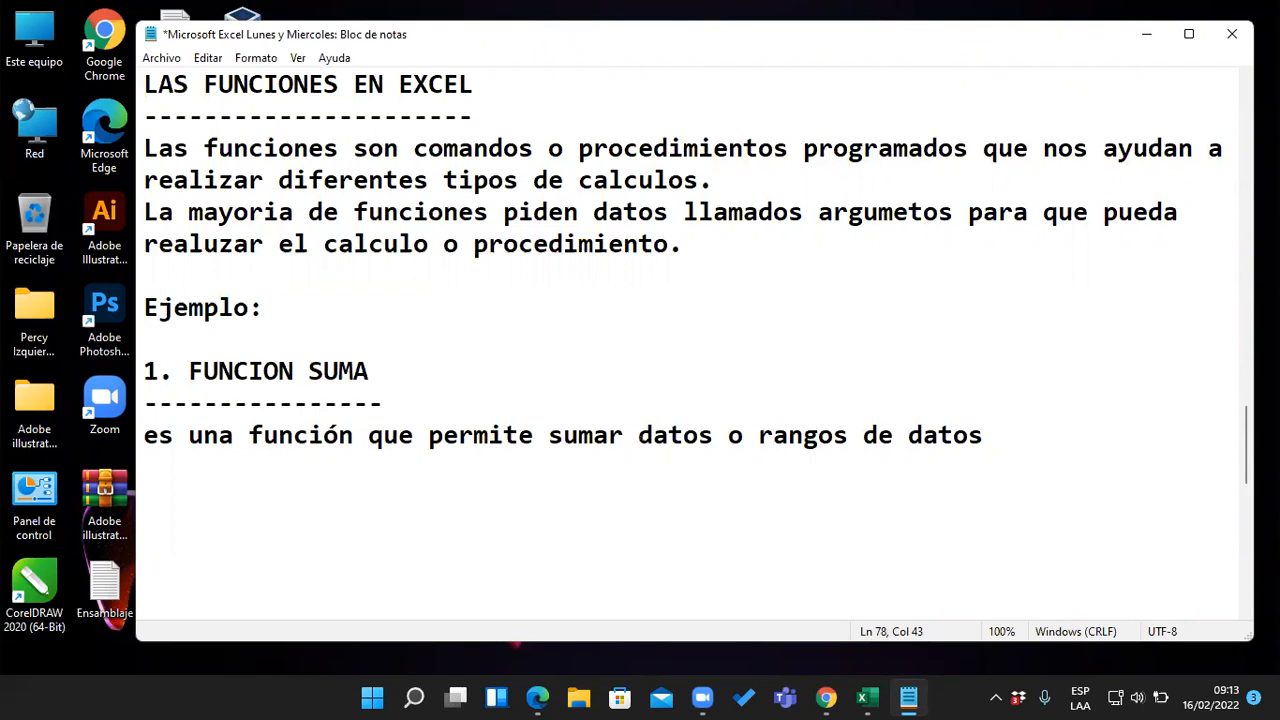
Add a "Sintaxis" line below the description, followed by the lines "=SUMA(Numero1;Numero2;...)" and "=SUMA(Rango)"
{"action": "key", "text": "Down"}
{"action": "type", "text": "Sintaxis"}
{"action": "key", "text": "Return"}
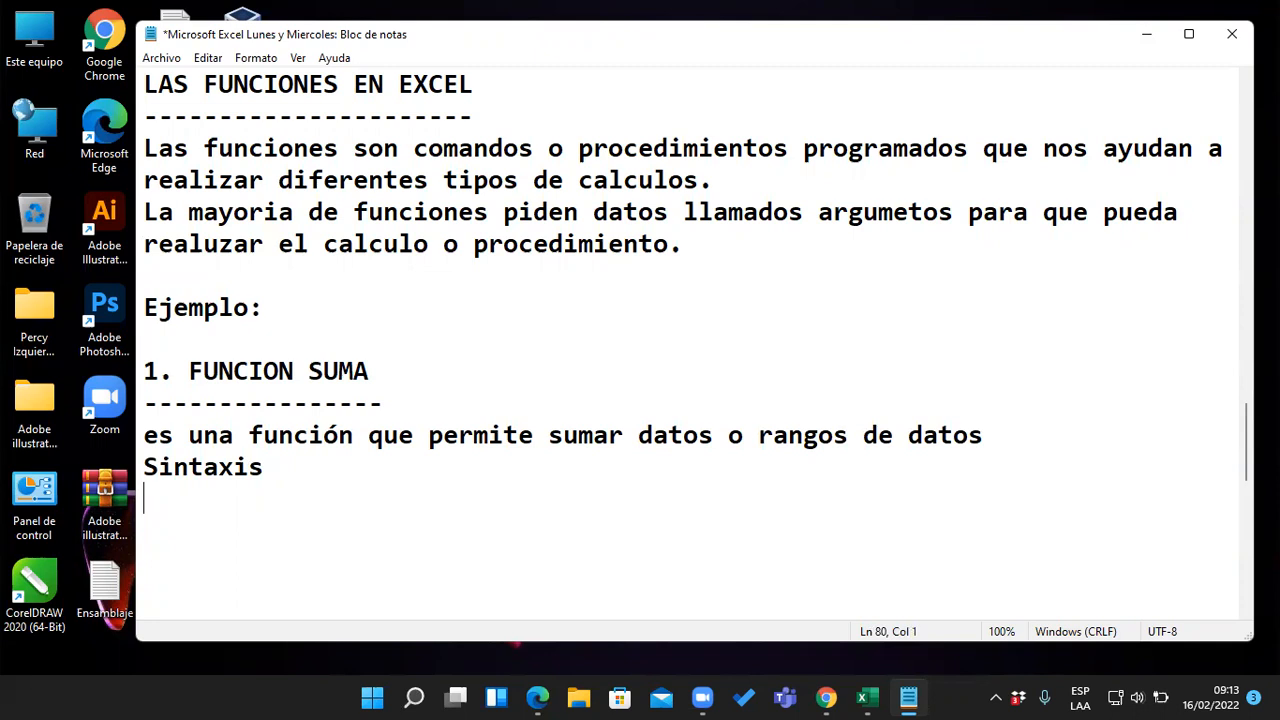
{"action": "type", "text": "=SUMA("}
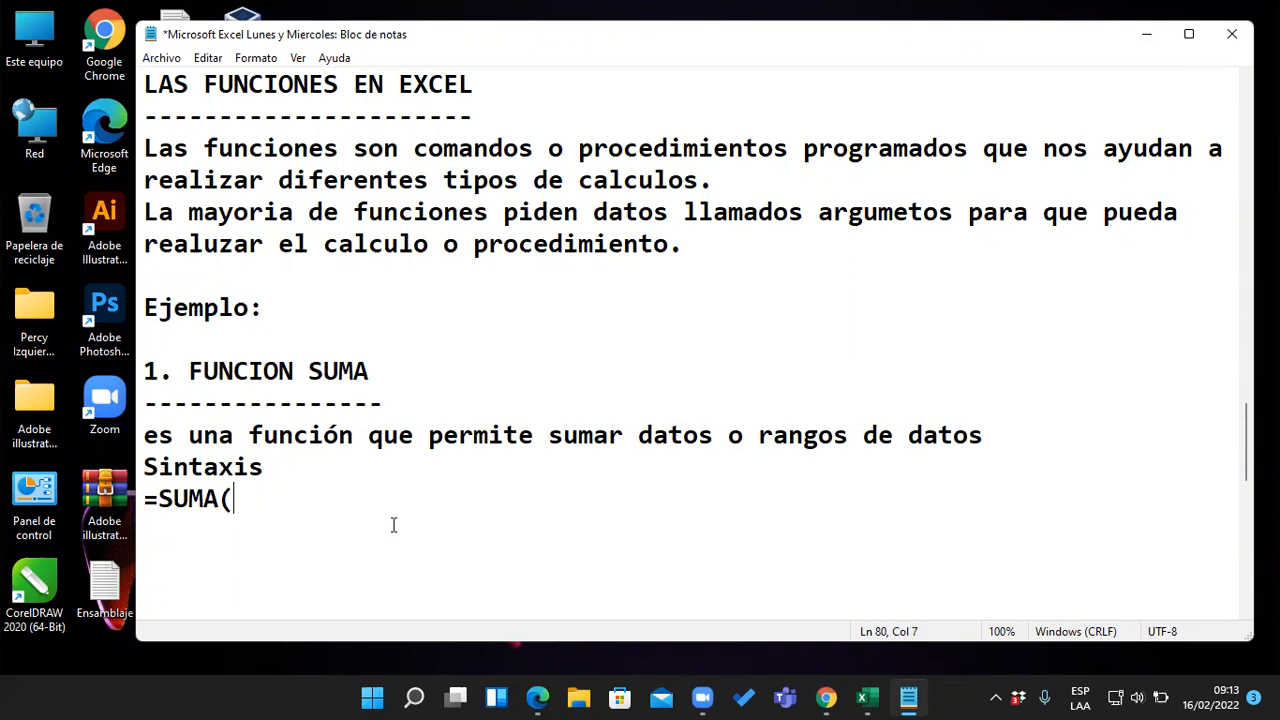
{"action": "type", "text": "Numero"}
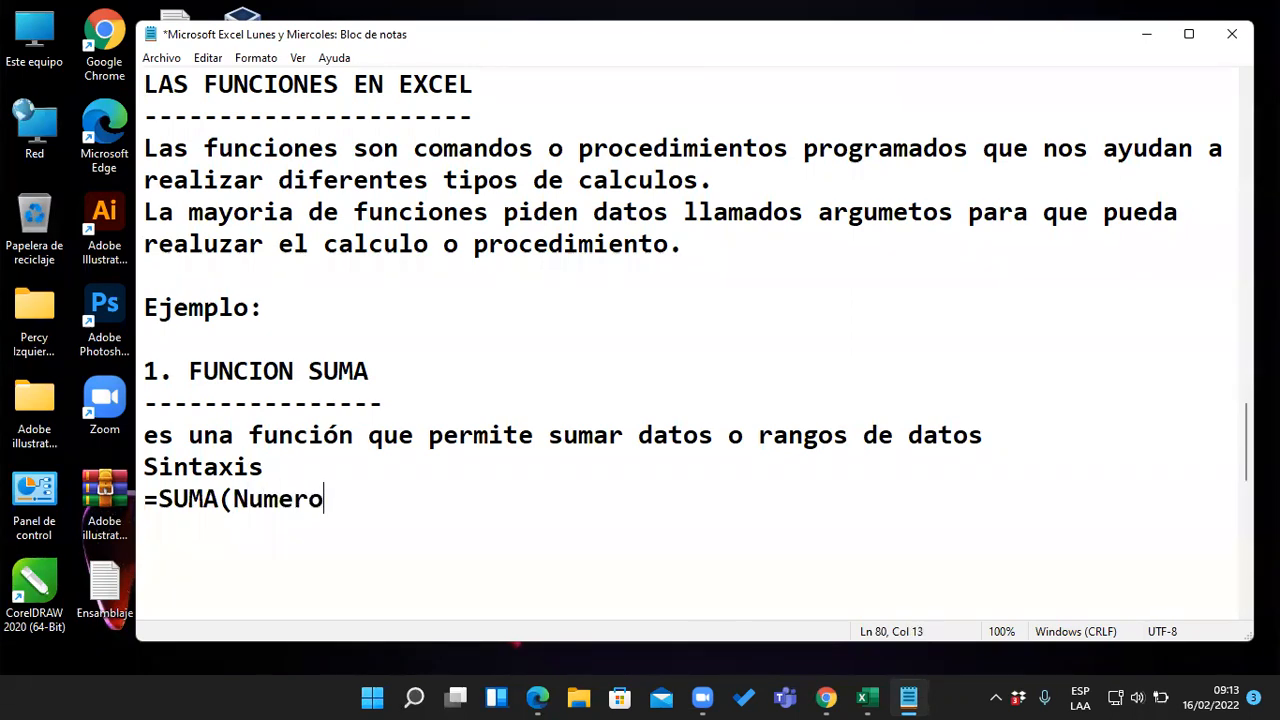
{"action": "type", "text": "1;"}
{"action": "type", "text": "Numero2;"}
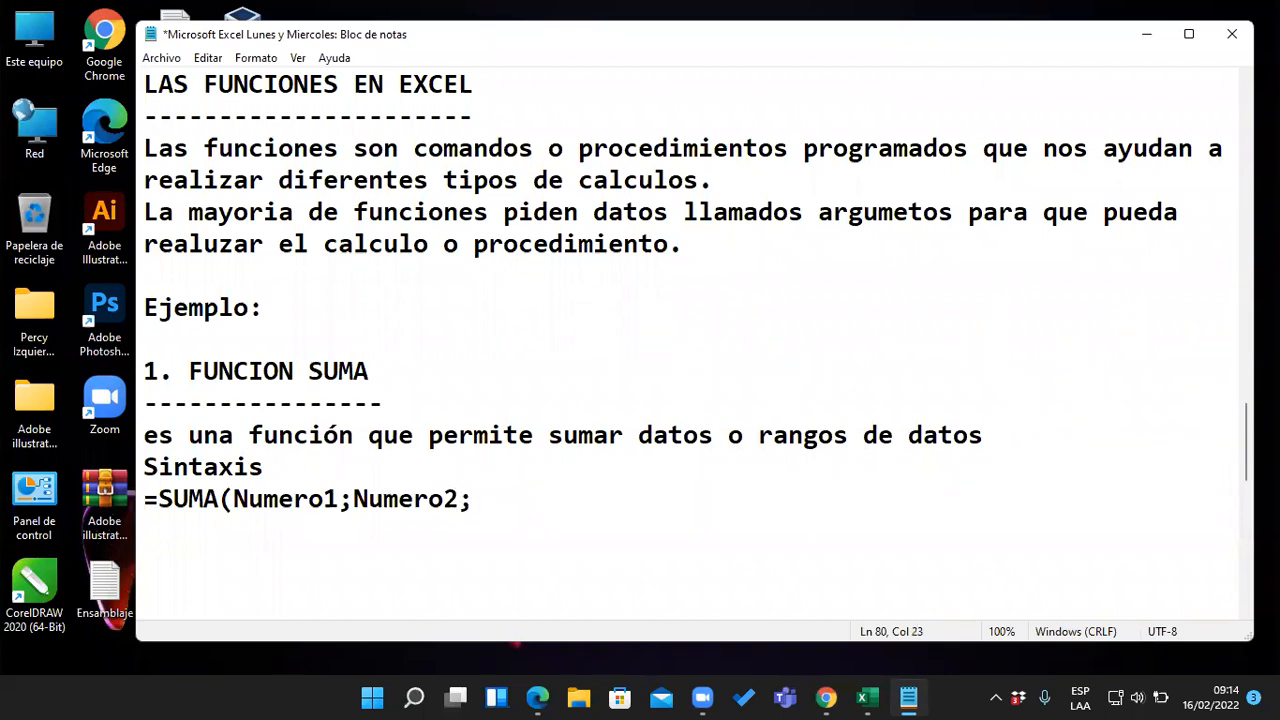
{"action": "type", "text": "...)"}
{"action": "key", "text": "Return"}
{"action": "type", "text": "=SUMA(Rango)"}
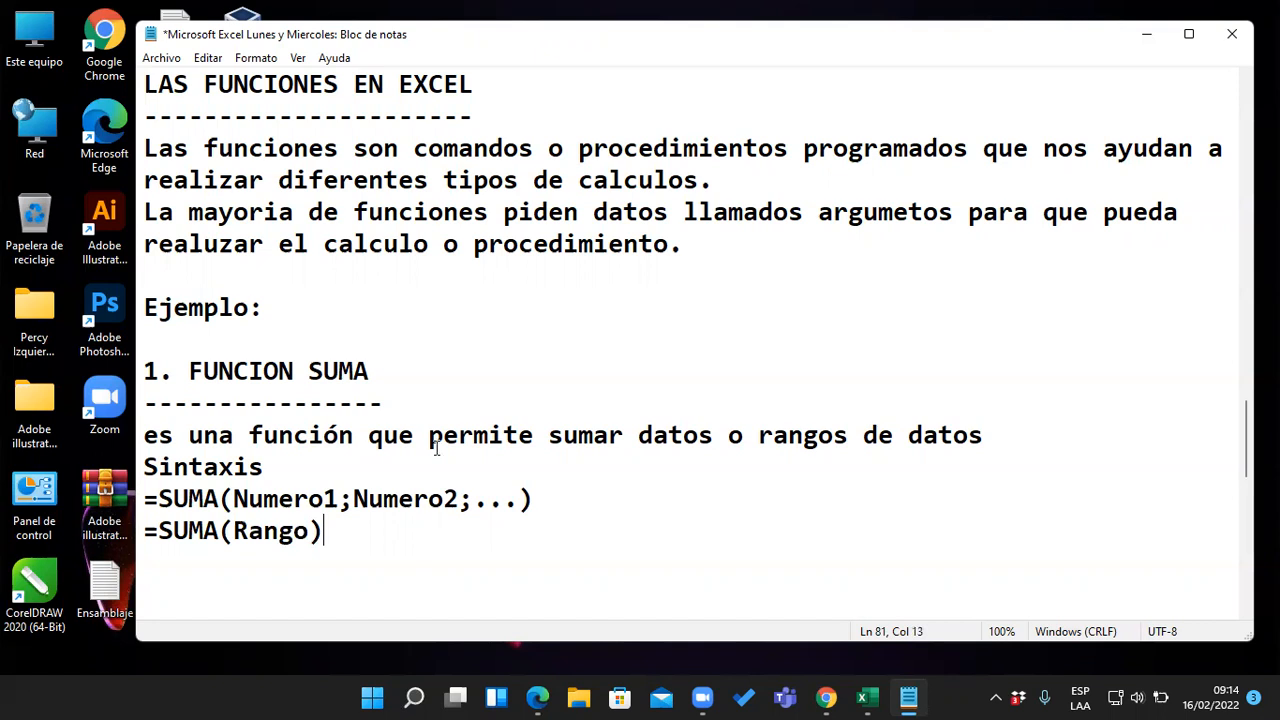
Highlight the arguments inside the parentheses of each SUMA syntax line in turn, and clear the selection
{"action": "left_click", "coordinate": [235, 498]}
{"action": "left_click_drag", "start_coordinate": [235, 498], "coordinate": [518, 500]}
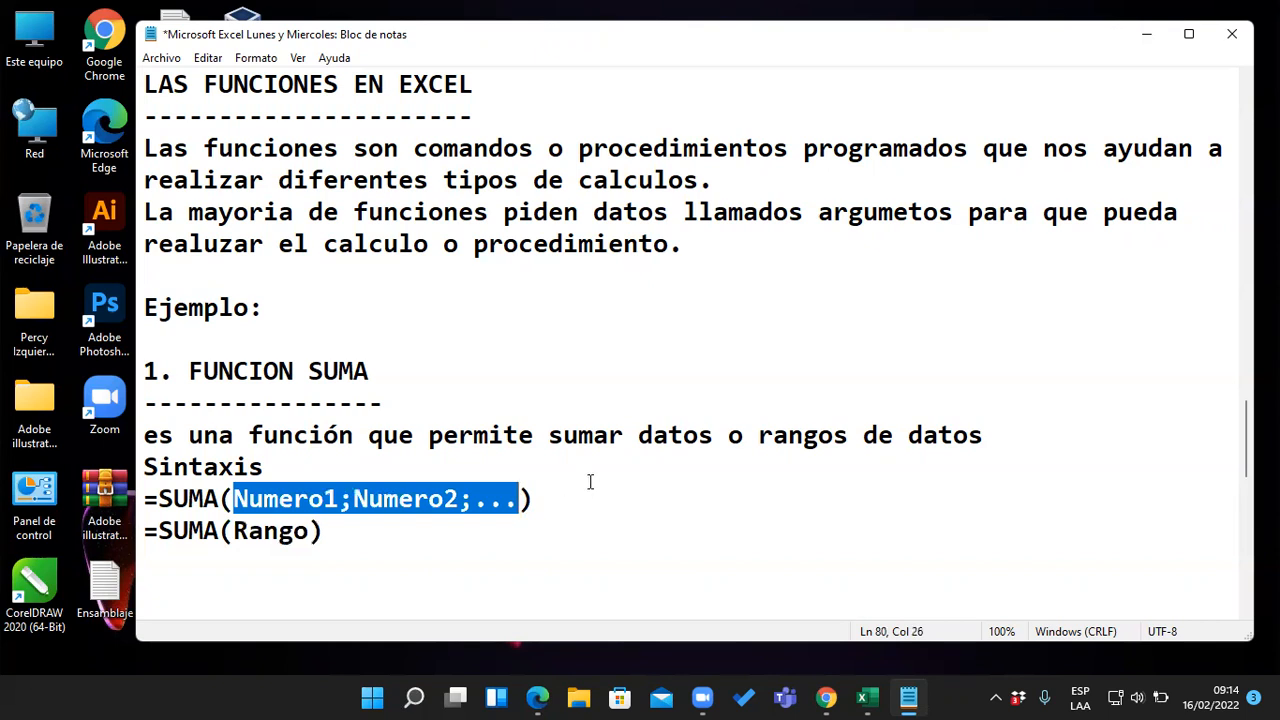
{"action": "left_click_drag", "start_coordinate": [233, 530], "coordinate": [310, 530]}
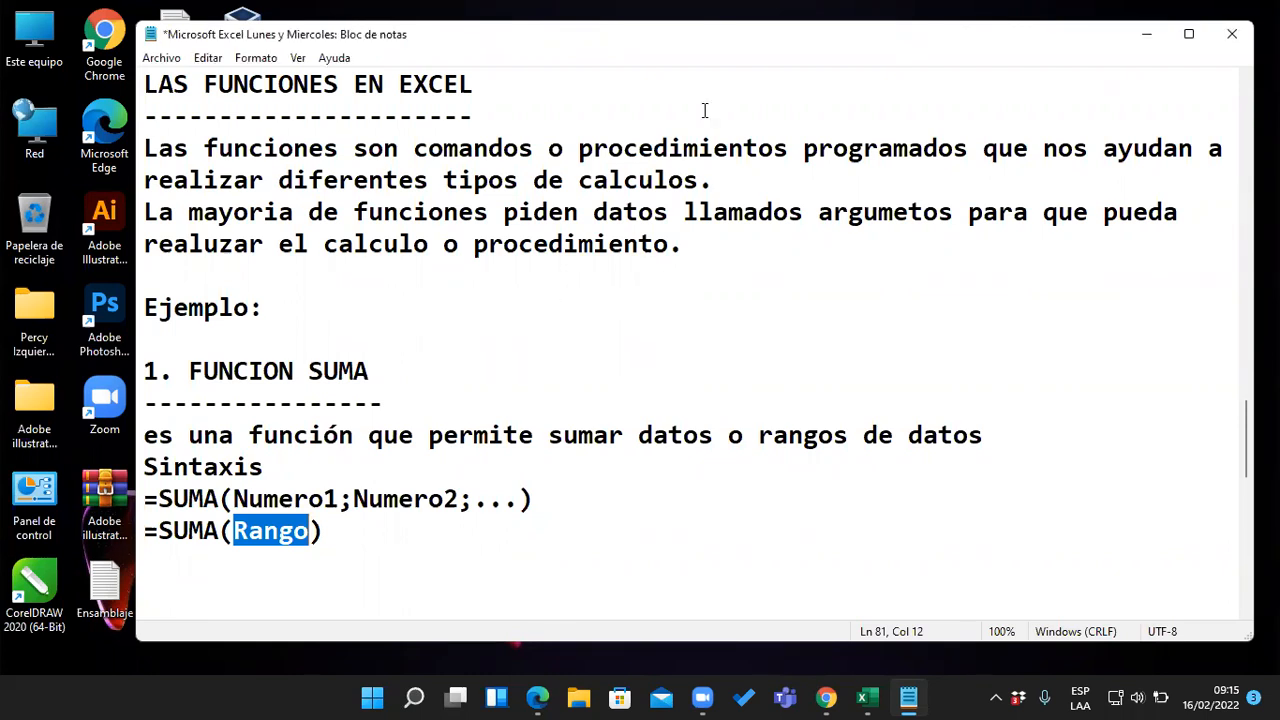
{"action": "left_click", "coordinate": [330, 588]}
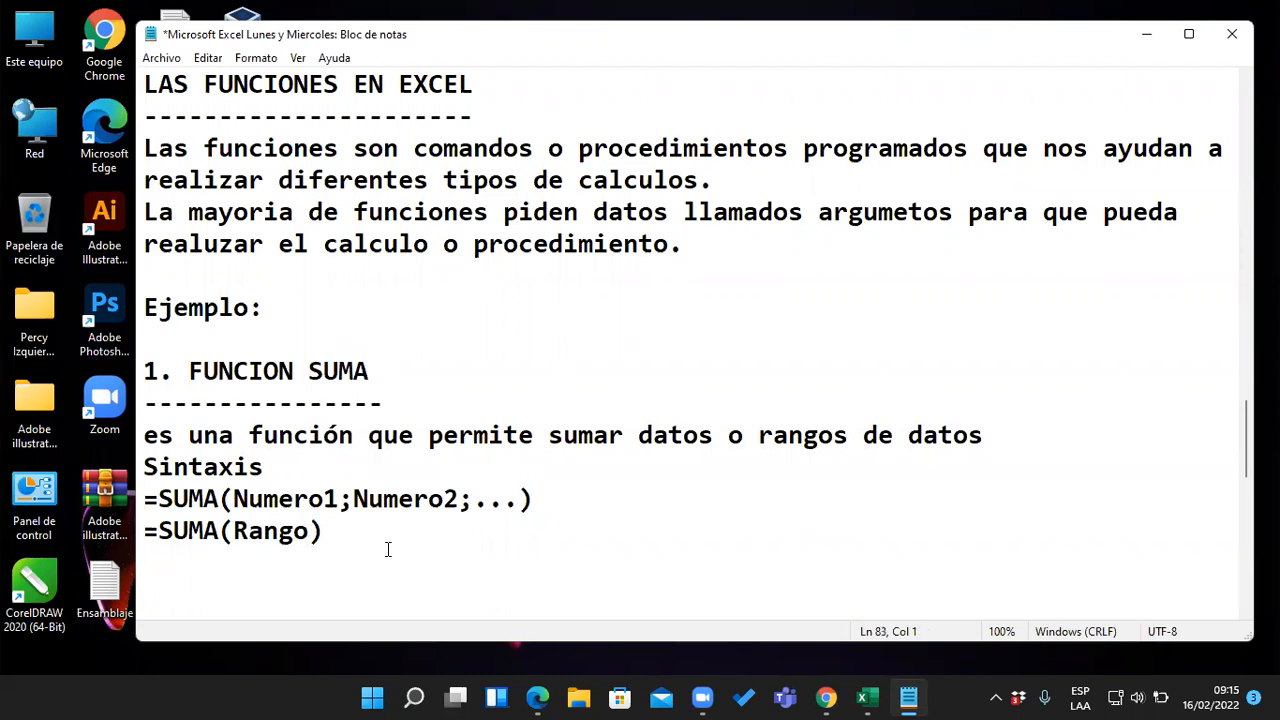
{"action": "scroll", "coordinate": [388, 547], "scroll_direction": "down", "scroll_amount": 1}
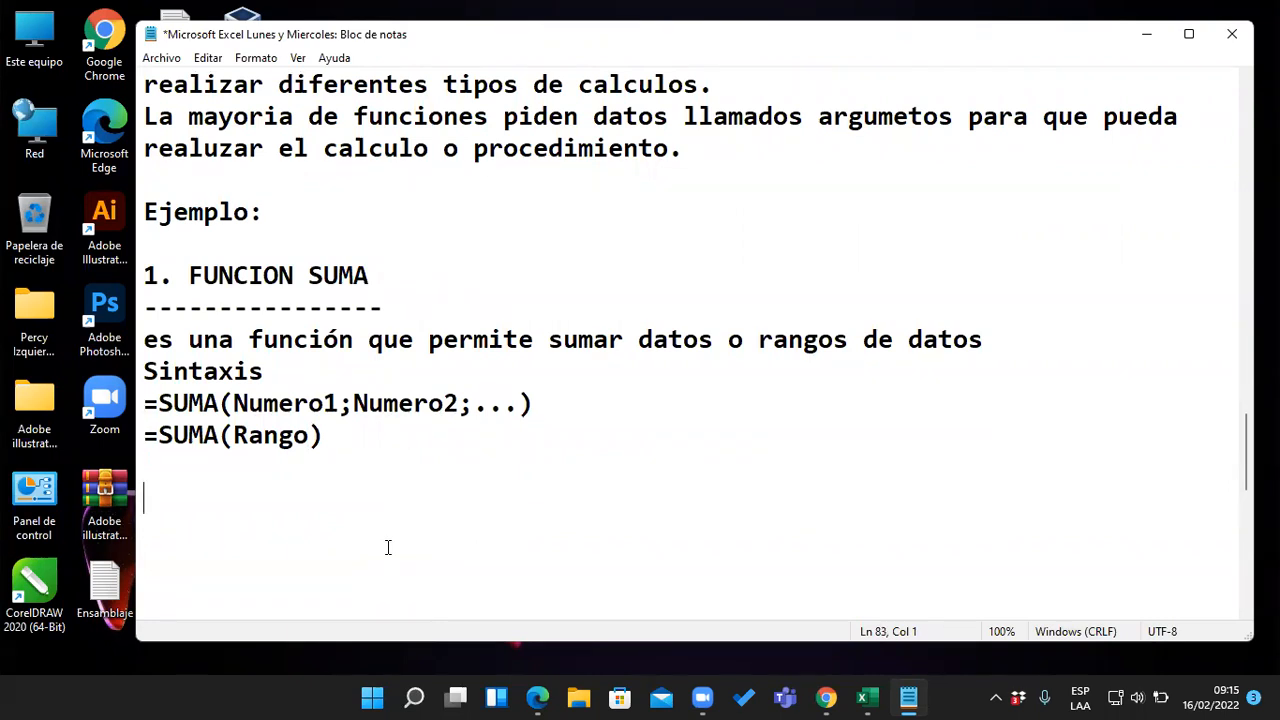
Switch to the blank Excel workbook Libro1 and expand the ribbon so its Inicio commands stay displayed
{"action": "left_click", "coordinate": [873, 697]}
{"action": "double_click", "coordinate": [260, 212]}
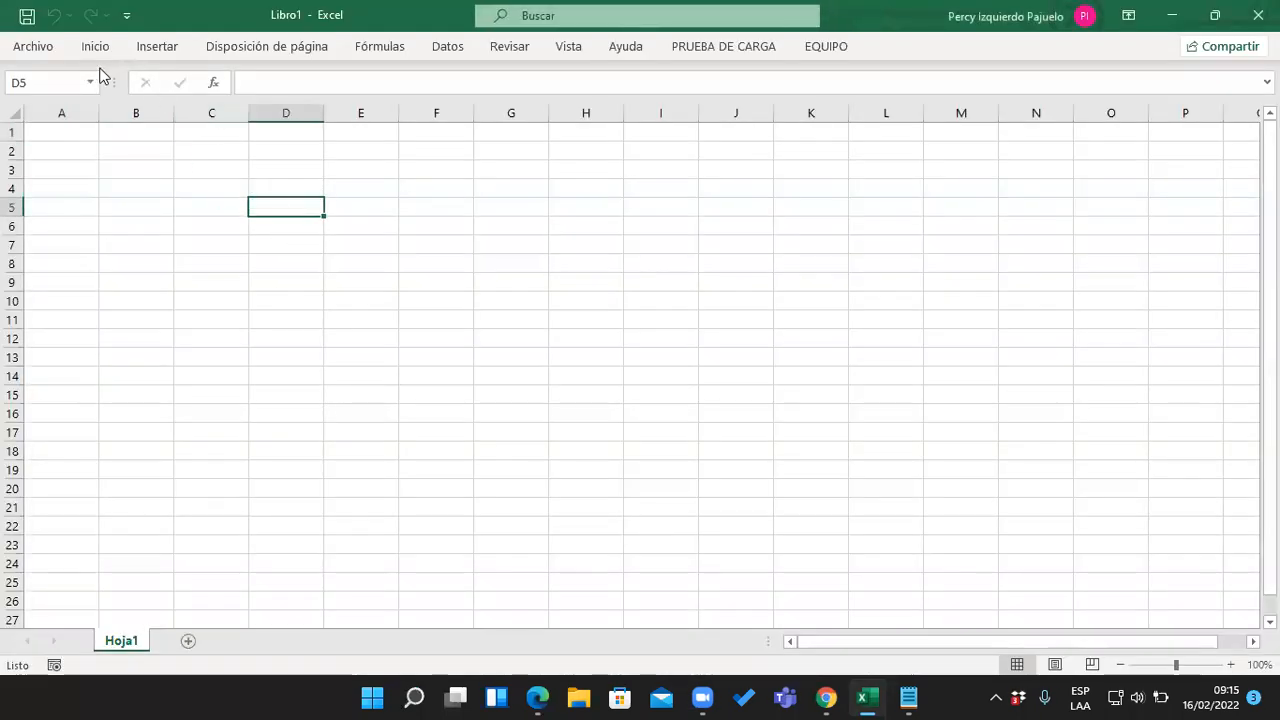
{"action": "left_click", "coordinate": [97, 56]}
{"action": "left_click", "coordinate": [97, 56]}
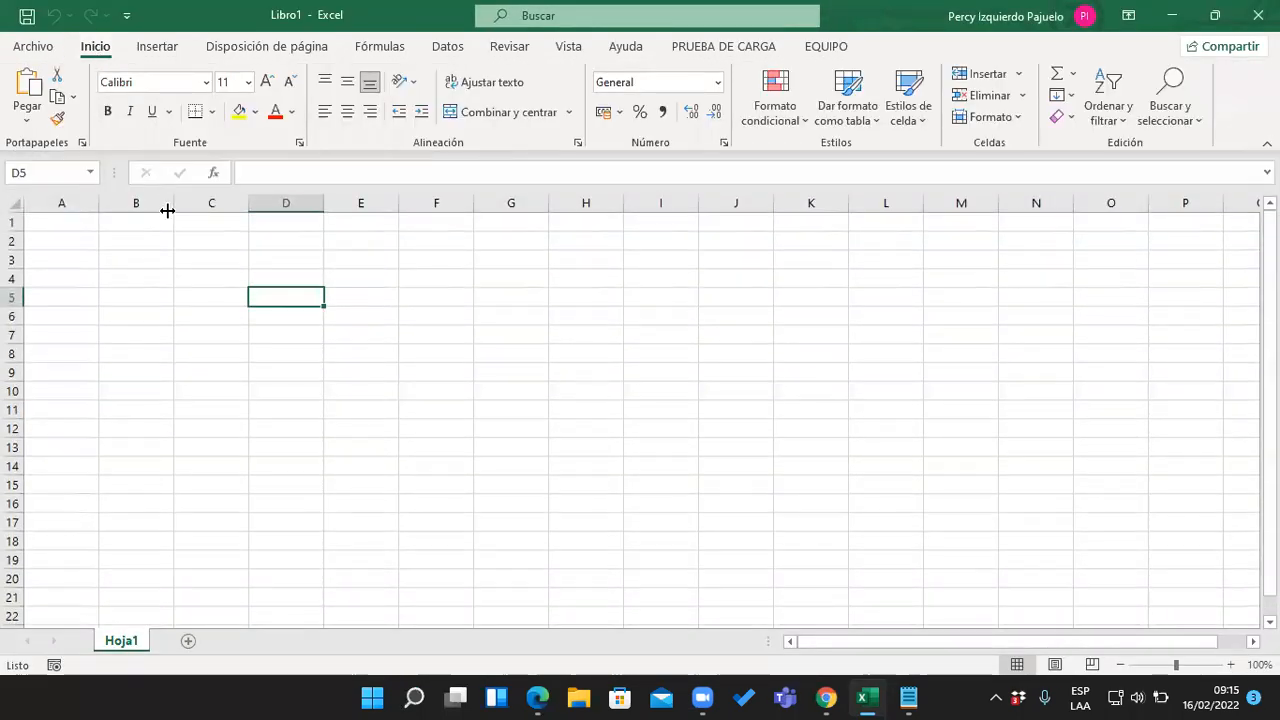
Enter the column heading "SUELDOS" in cell A1
{"action": "left_click", "coordinate": [92, 236]}
{"action": "key", "text": "Up"}
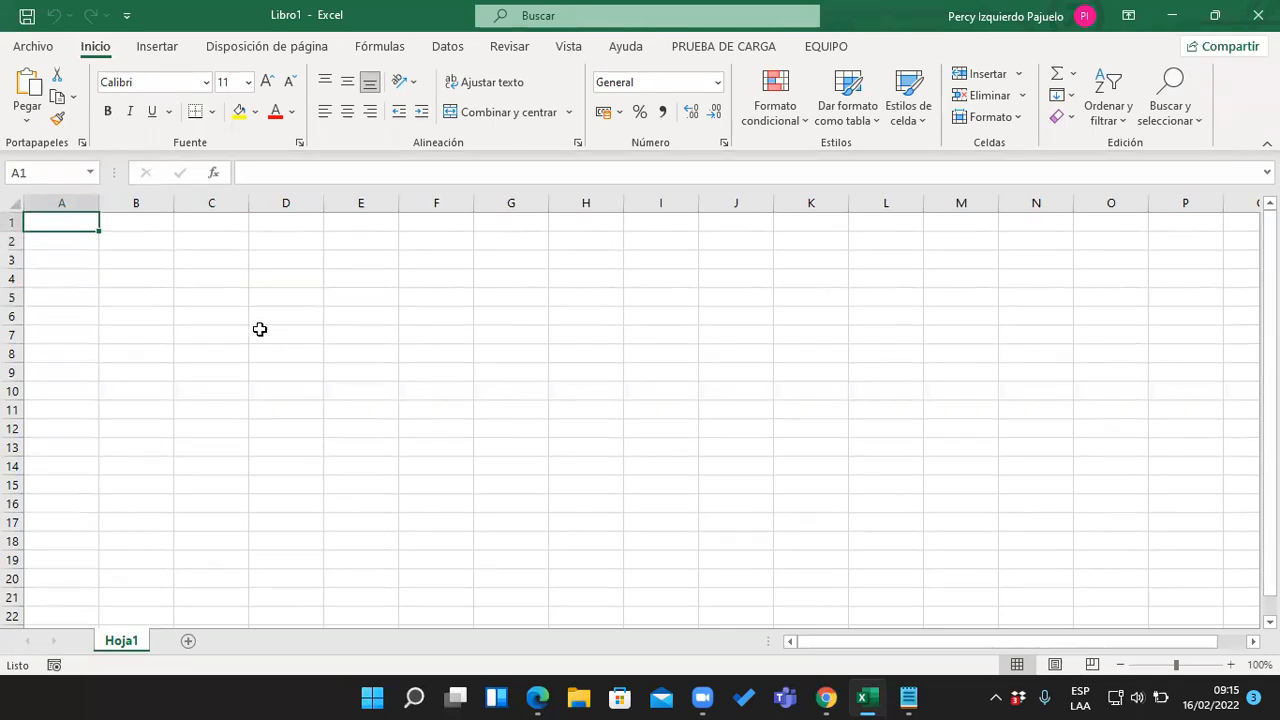
{"action": "type", "text": "SUELDOS"}
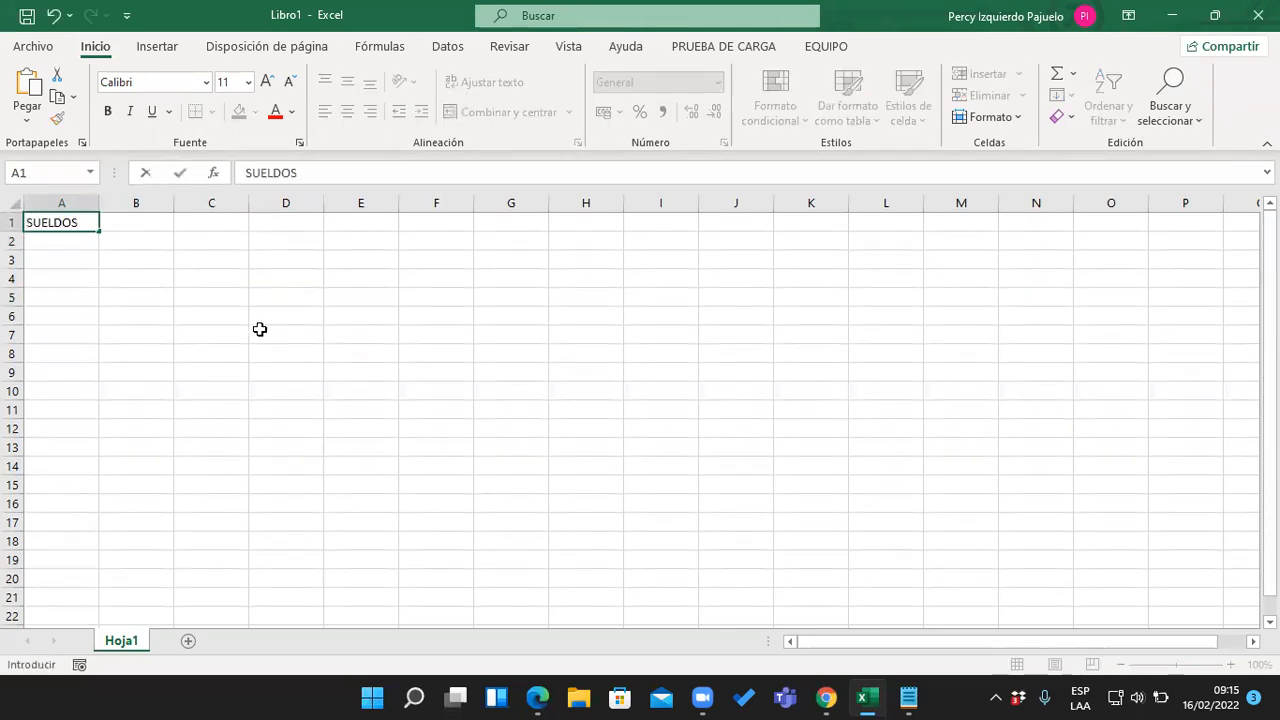
{"action": "key", "text": "Return"}
Enter the salaries 1500, 2000, 1800 and 1200 in cells A2 to A5
{"action": "scroll", "coordinate": [220, 311], "scroll_direction": "up", "scroll_amount": 3, "text": "ctrl"}
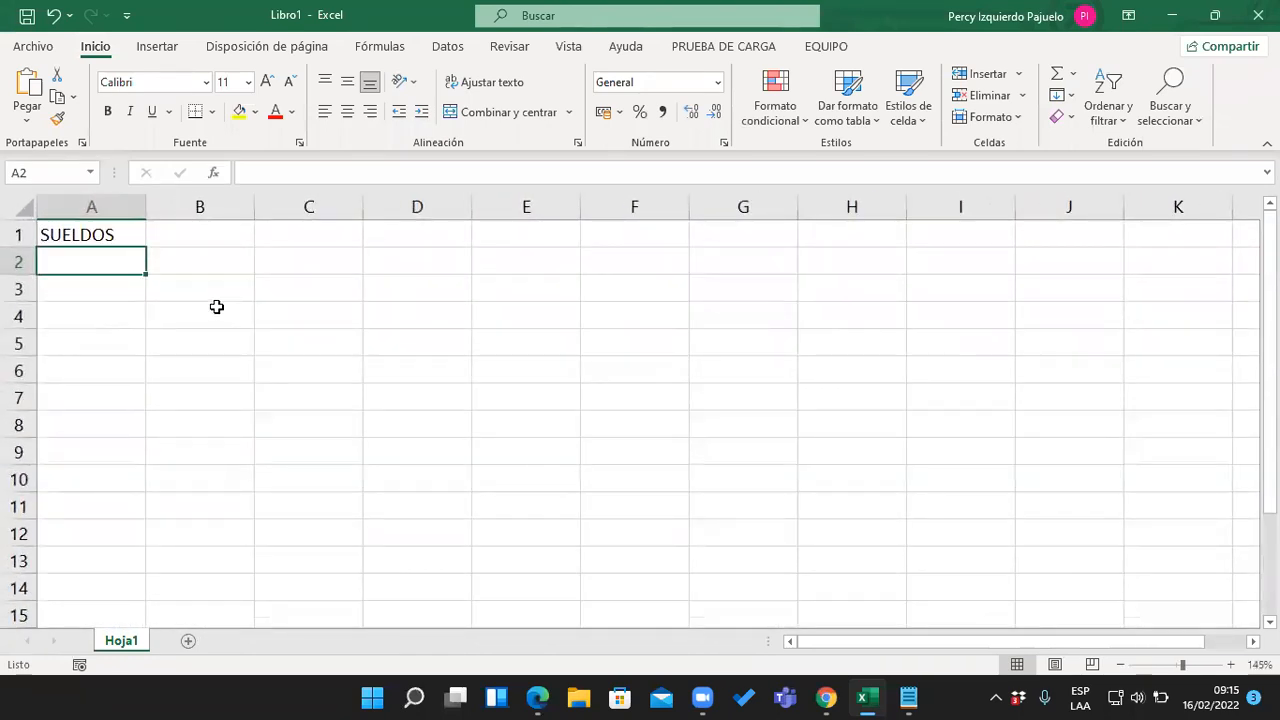
{"action": "type", "text": "15000"}
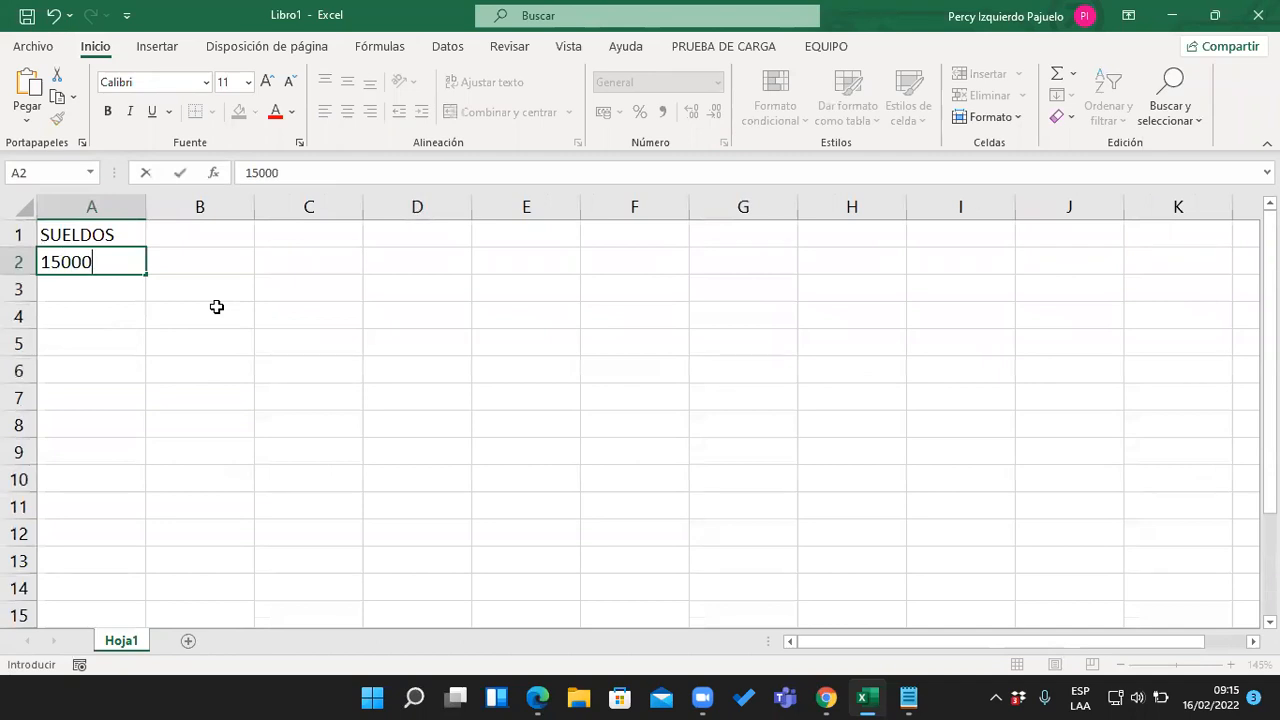
{"action": "key", "text": "BackSpace"}
{"action": "key", "text": "Return"}
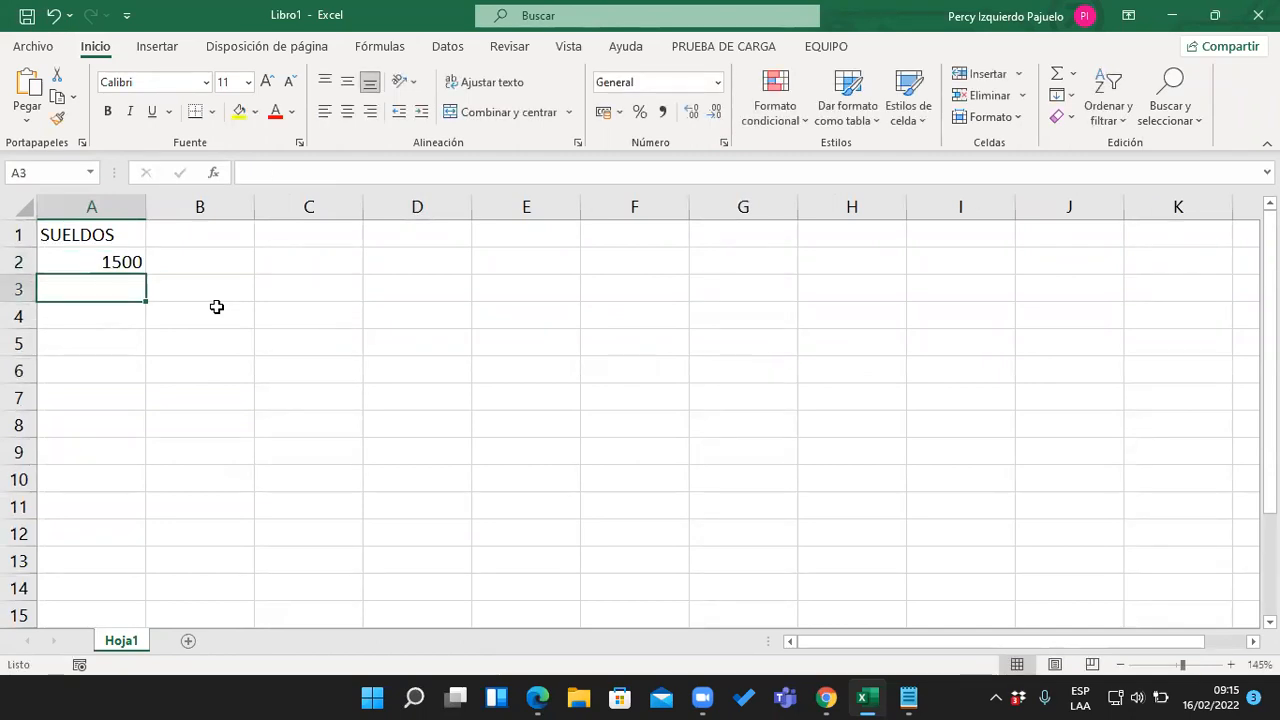
{"action": "type", "text": "2000"}
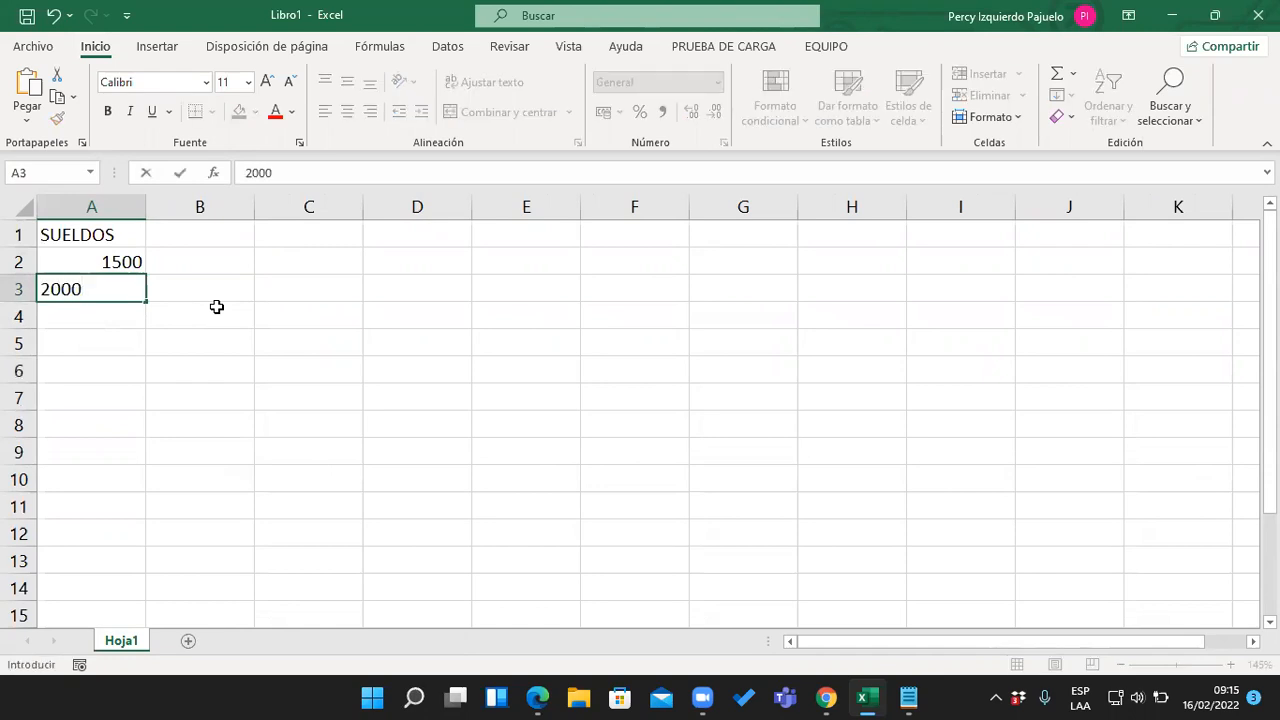
{"action": "key", "text": "Return"}
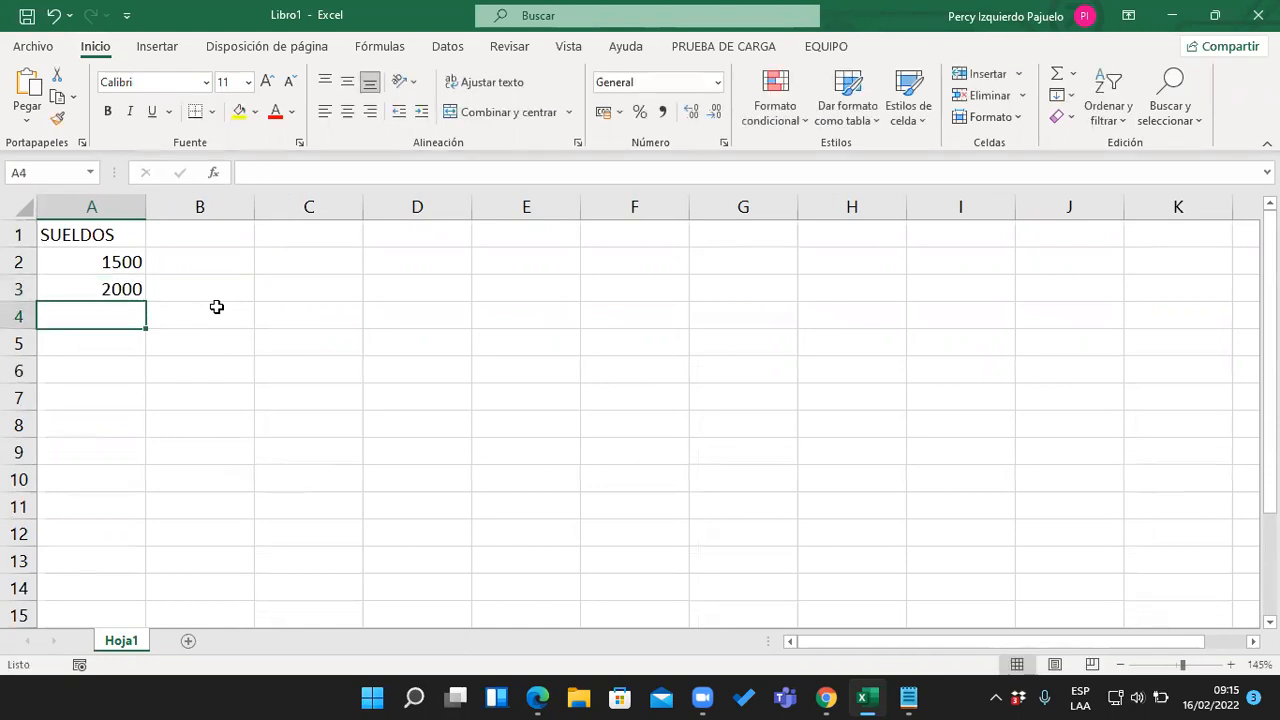
{"action": "type", "text": "1888"}
{"action": "key", "text": "BackSpace"}
{"action": "key", "text": "BackSpace"}
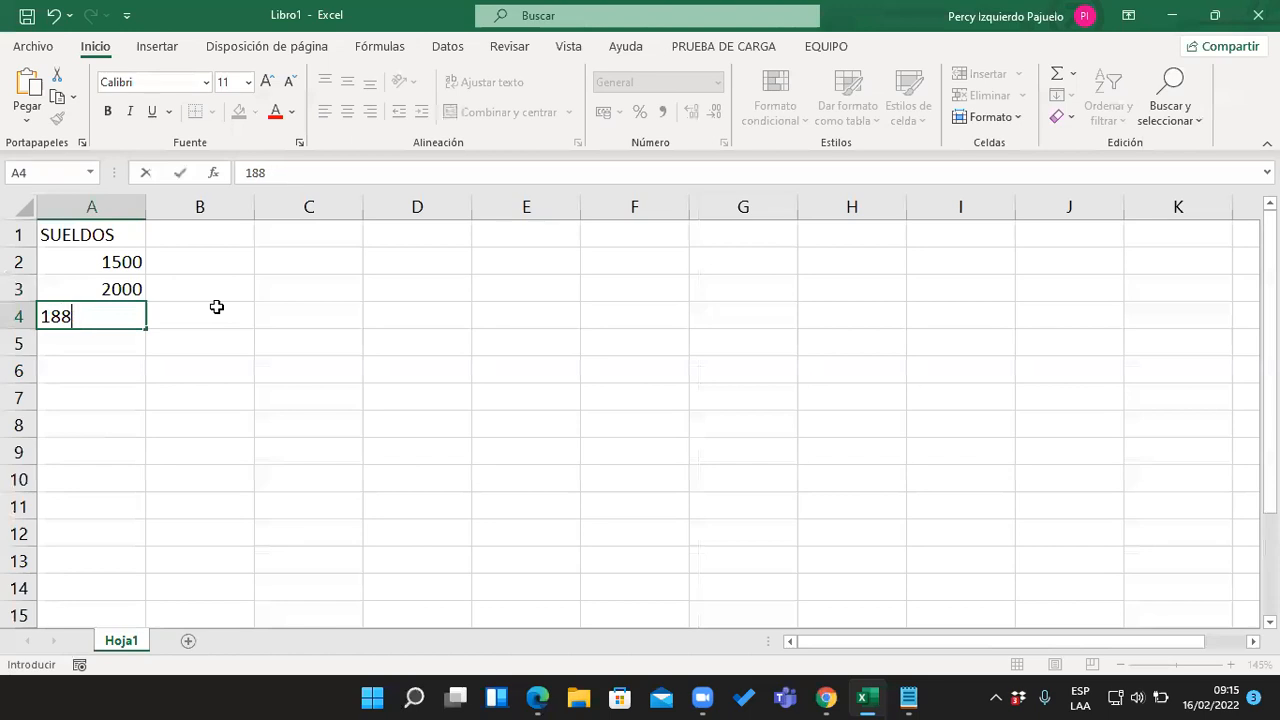
{"action": "type", "text": "00"}
{"action": "key", "text": "Return"}
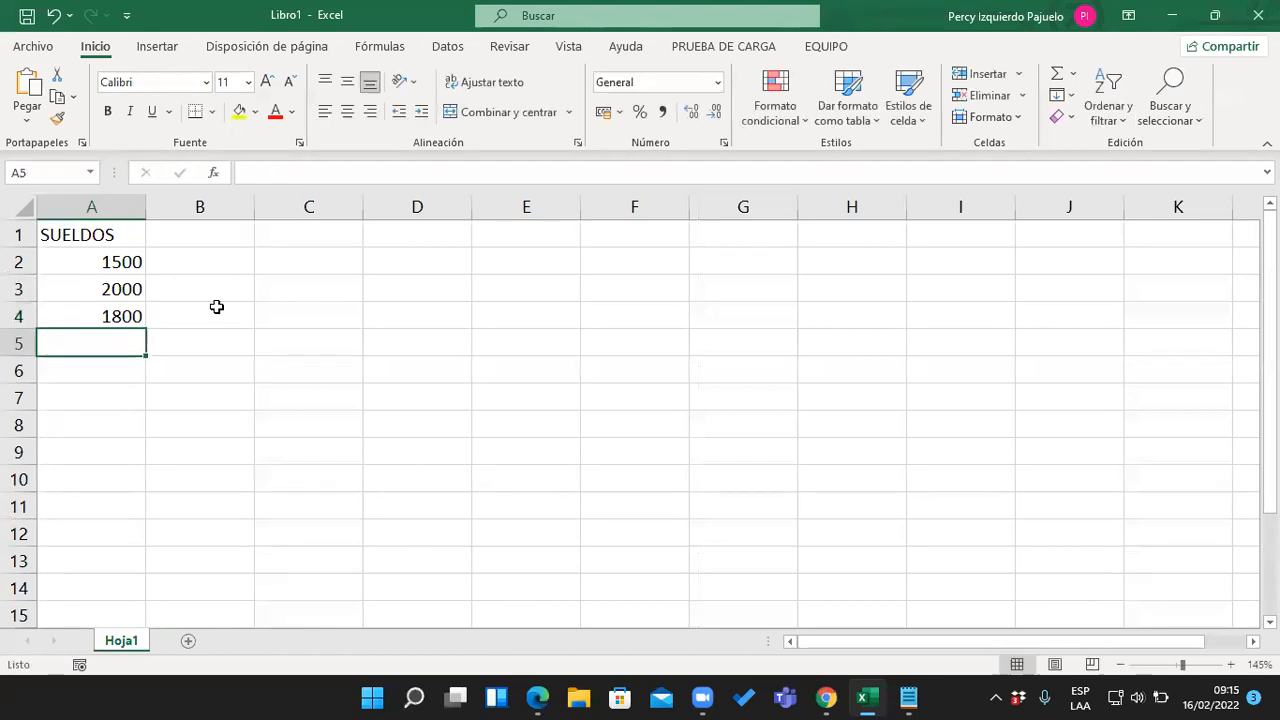
{"action": "type", "text": "1200"}
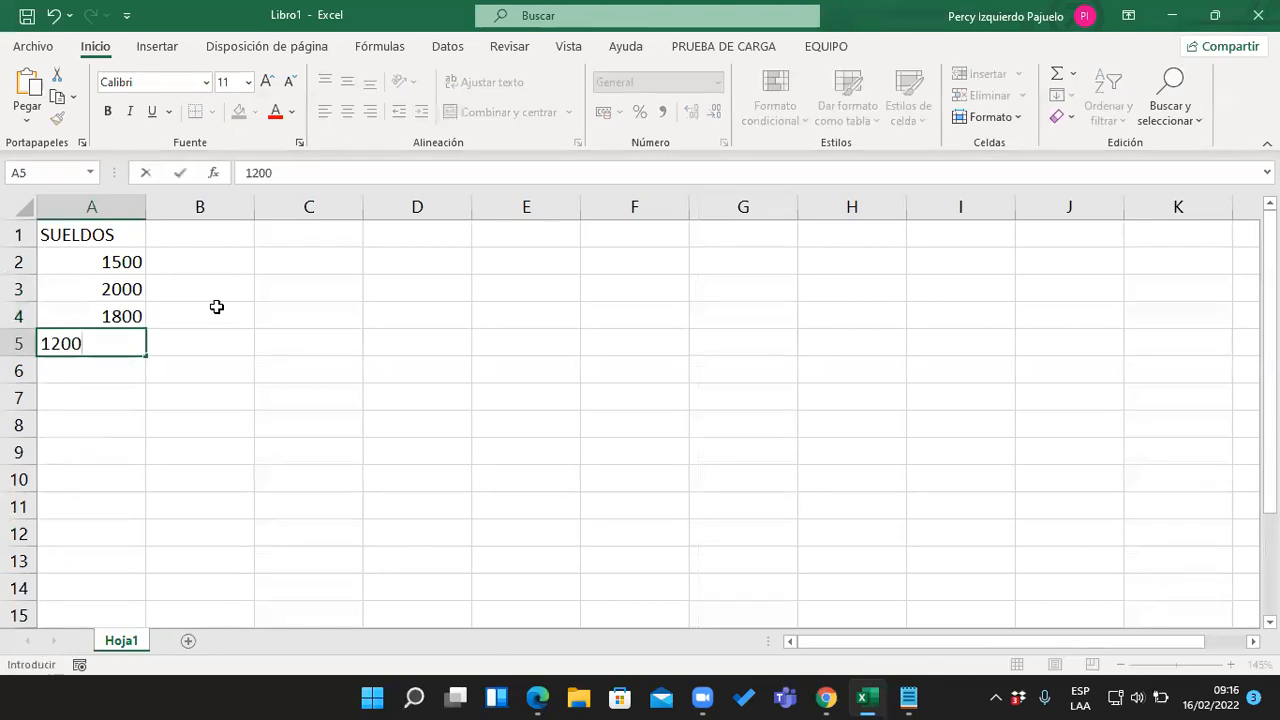
{"action": "key", "text": "Return"}
Narrow column B to a thin spacer and enter the heading "ESTADISTICA" in cell C2, leaving that cell selected
{"action": "key", "text": "Right"}
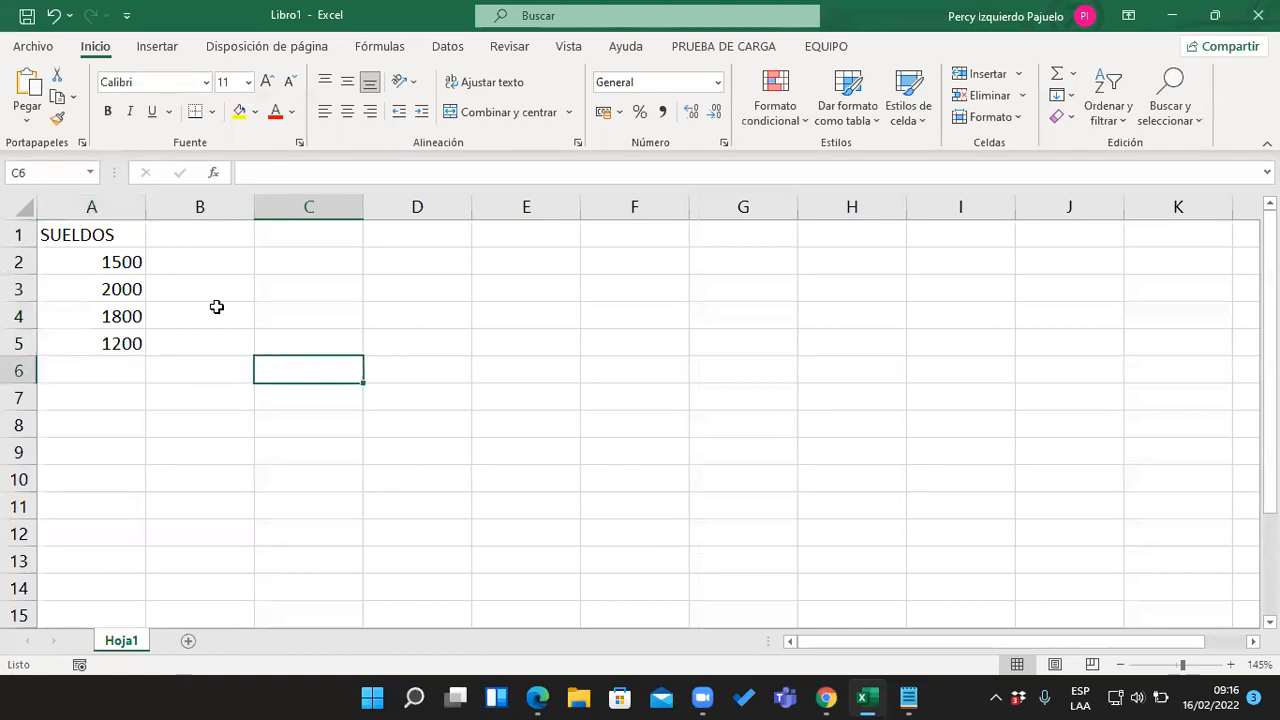
{"action": "key", "text": "Up"}
{"action": "key", "text": "Up"}
{"action": "key", "text": "Up"}
{"action": "key", "text": "Up"}
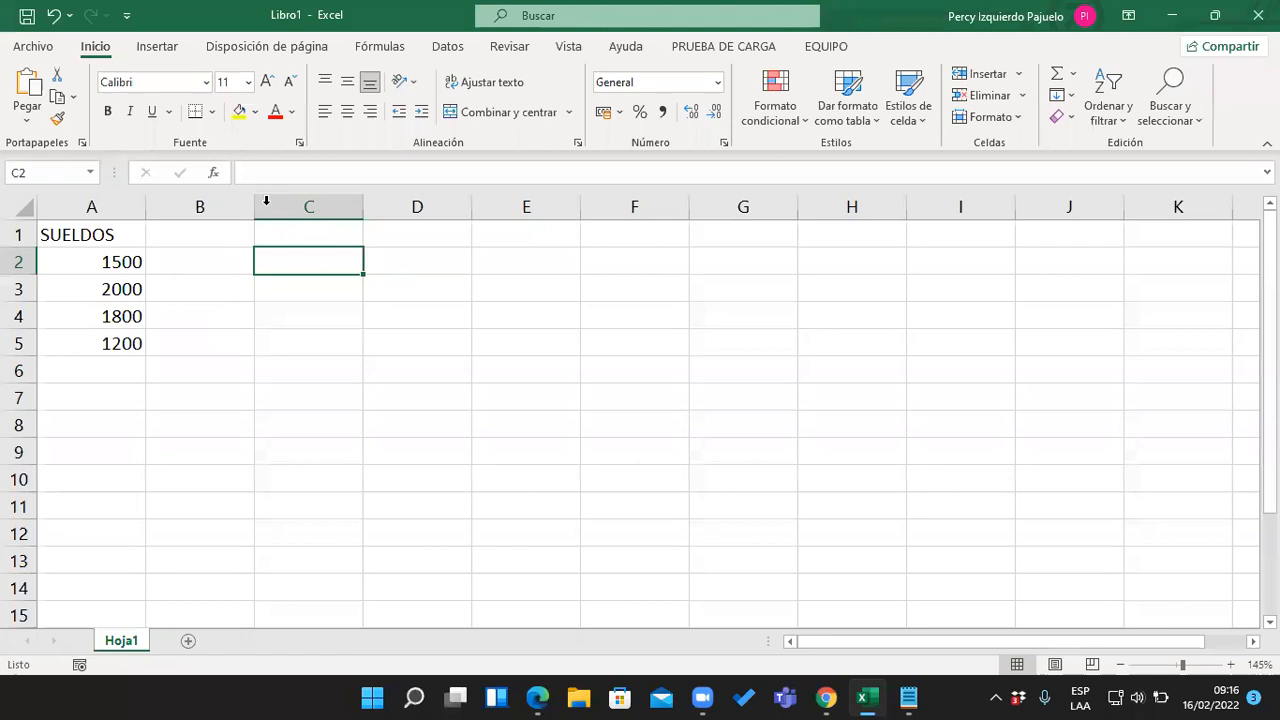
{"action": "left_click_drag", "start_coordinate": [252, 212], "coordinate": [179, 238]}
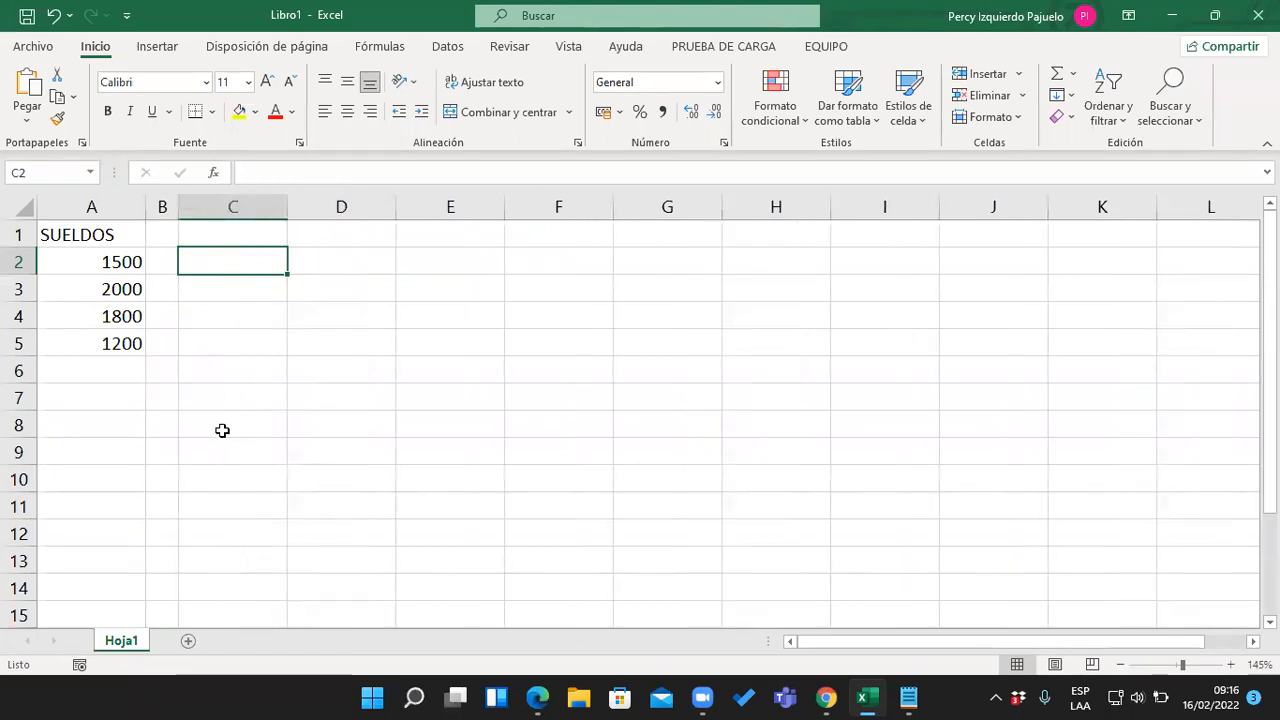
{"action": "type", "text": "ESTADISTICA"}
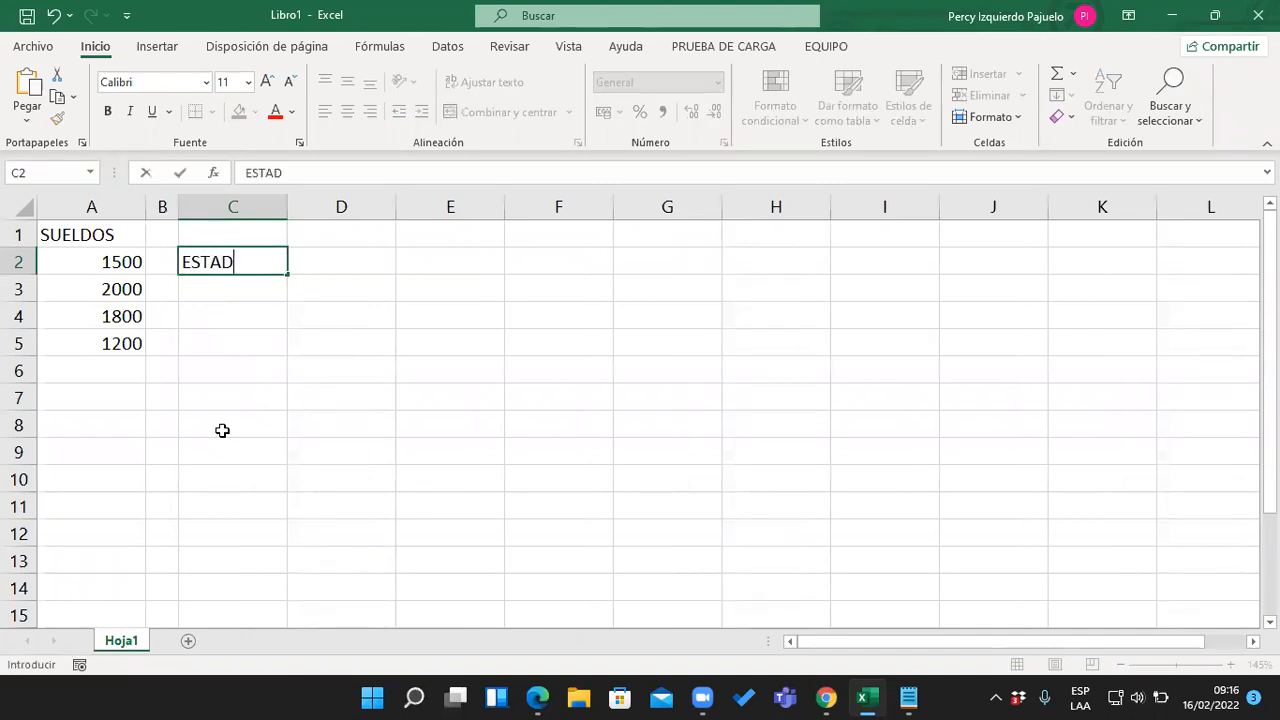
{"action": "key", "text": "Return"}
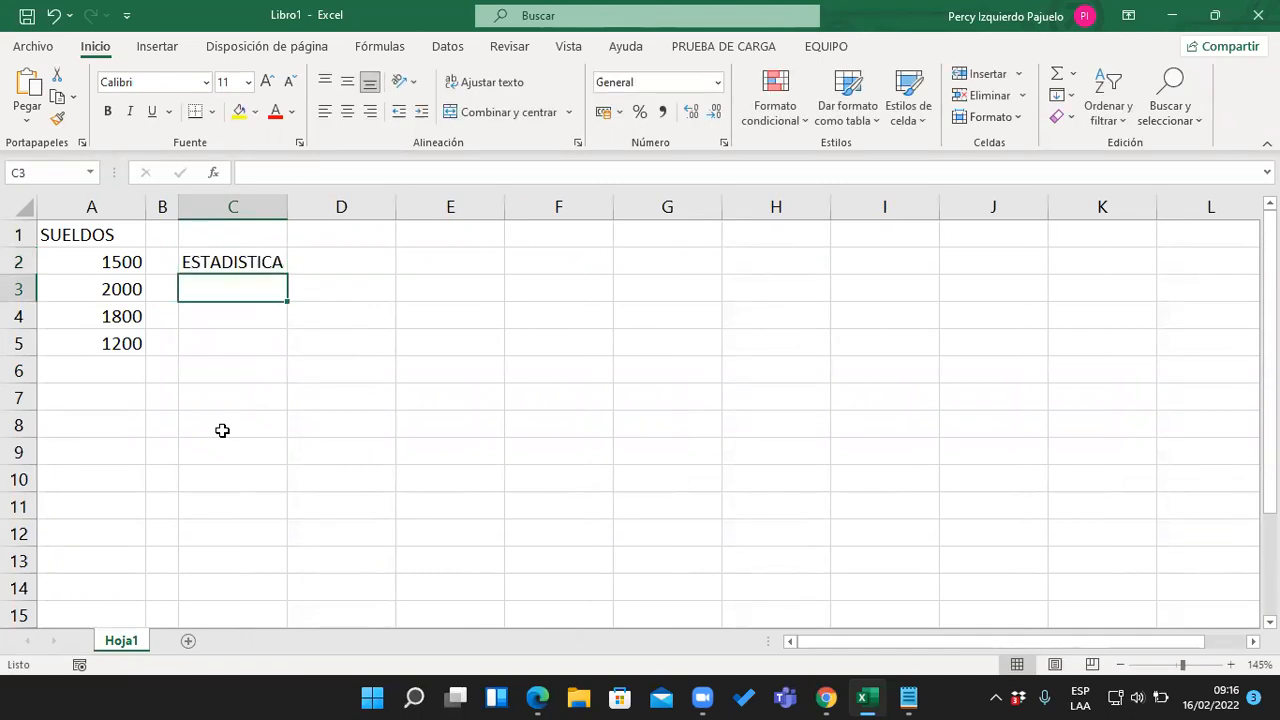
{"action": "key", "text": "Up"}
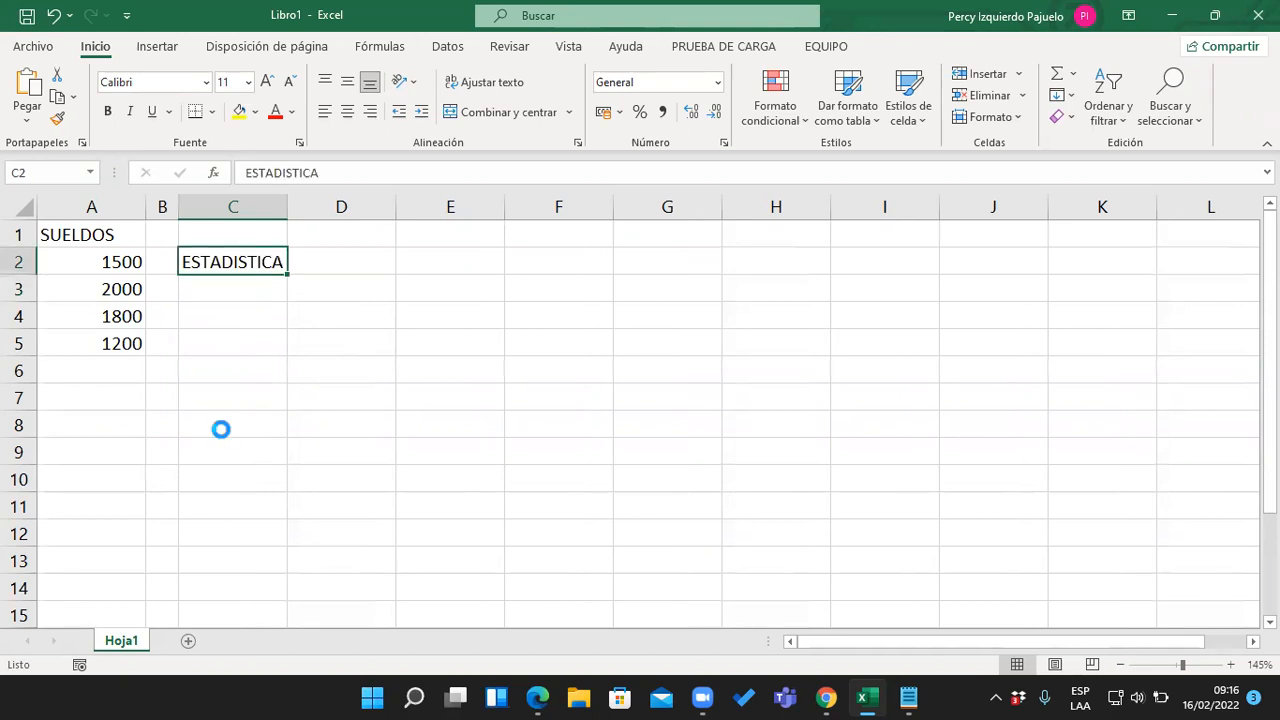
Make the ESTADISTICA heading in cell C2 bold and underlined, and move to cell C3
{"action": "key", "text": "ctrl+n"}
{"action": "key", "text": "ctrl+s"}
{"action": "key", "text": "Down"}
{"action": "key", "text": "Down"}
{"action": "key", "text": "Up"}
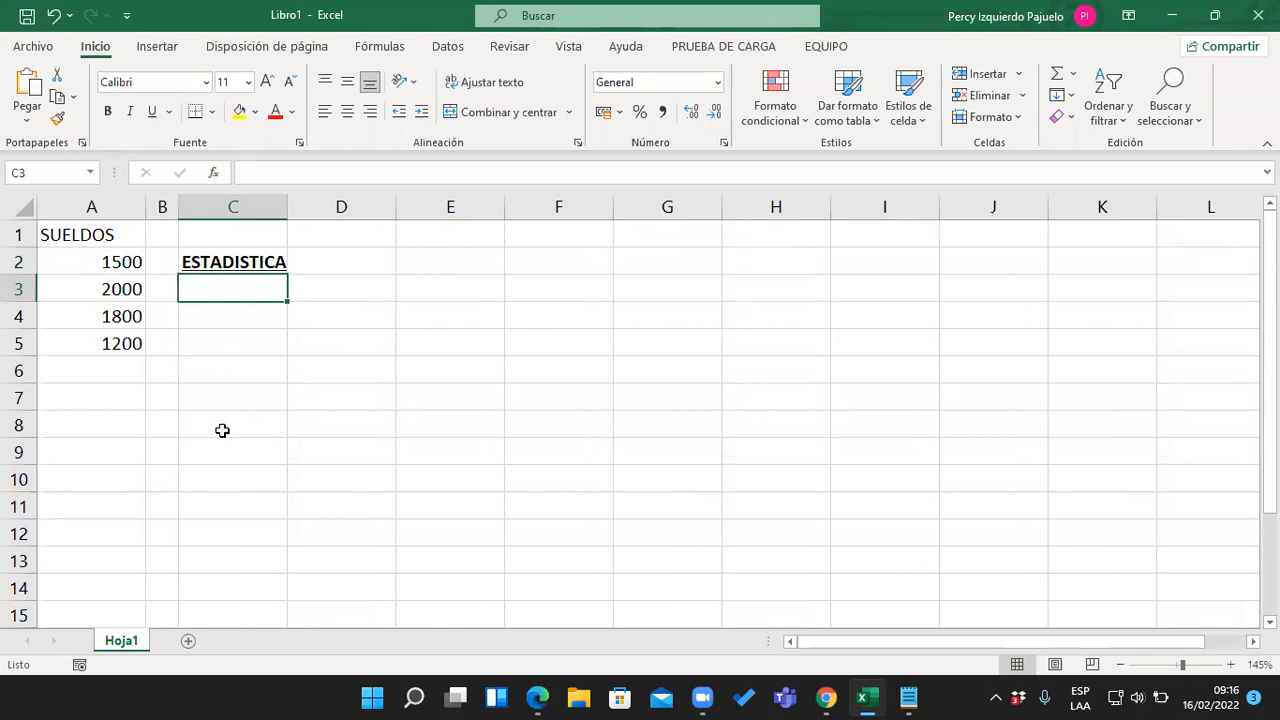
Enter the label "Total sueldos" in cell C3 and widen column C to about twice its width, leaving D3 selected
{"action": "type", "text": "Total sueldos"}
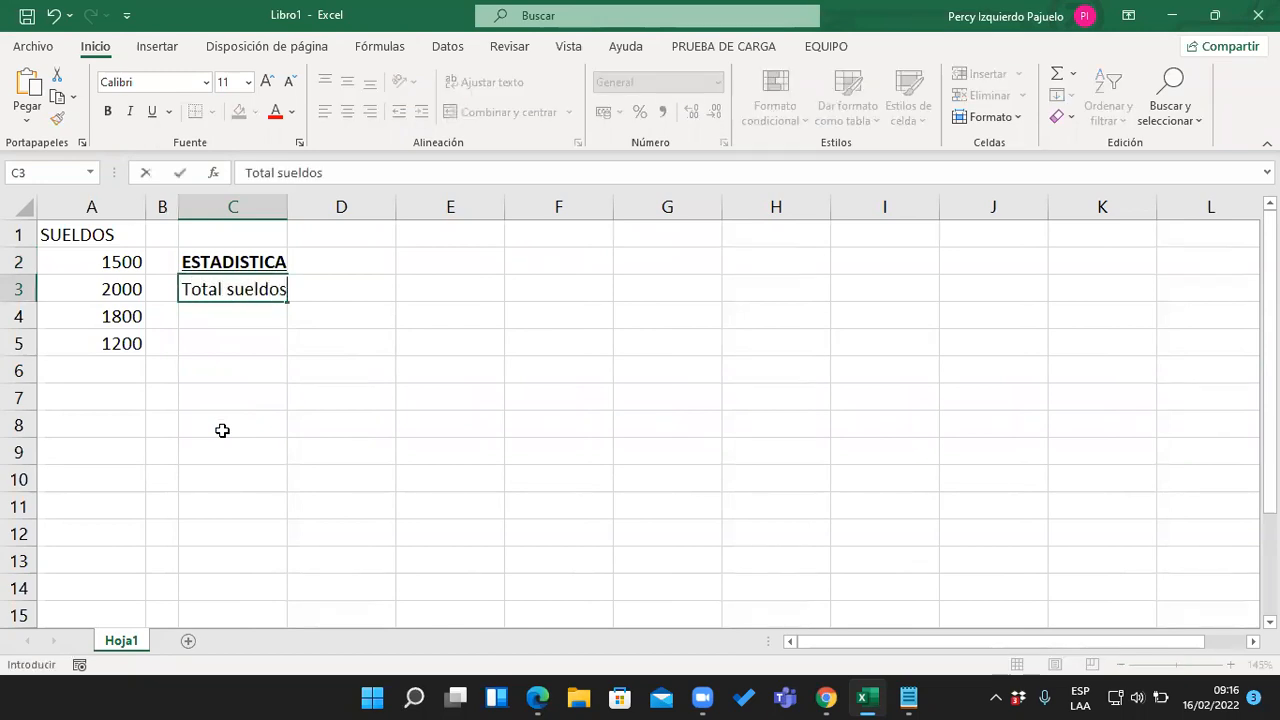
{"action": "key", "text": "Return"}
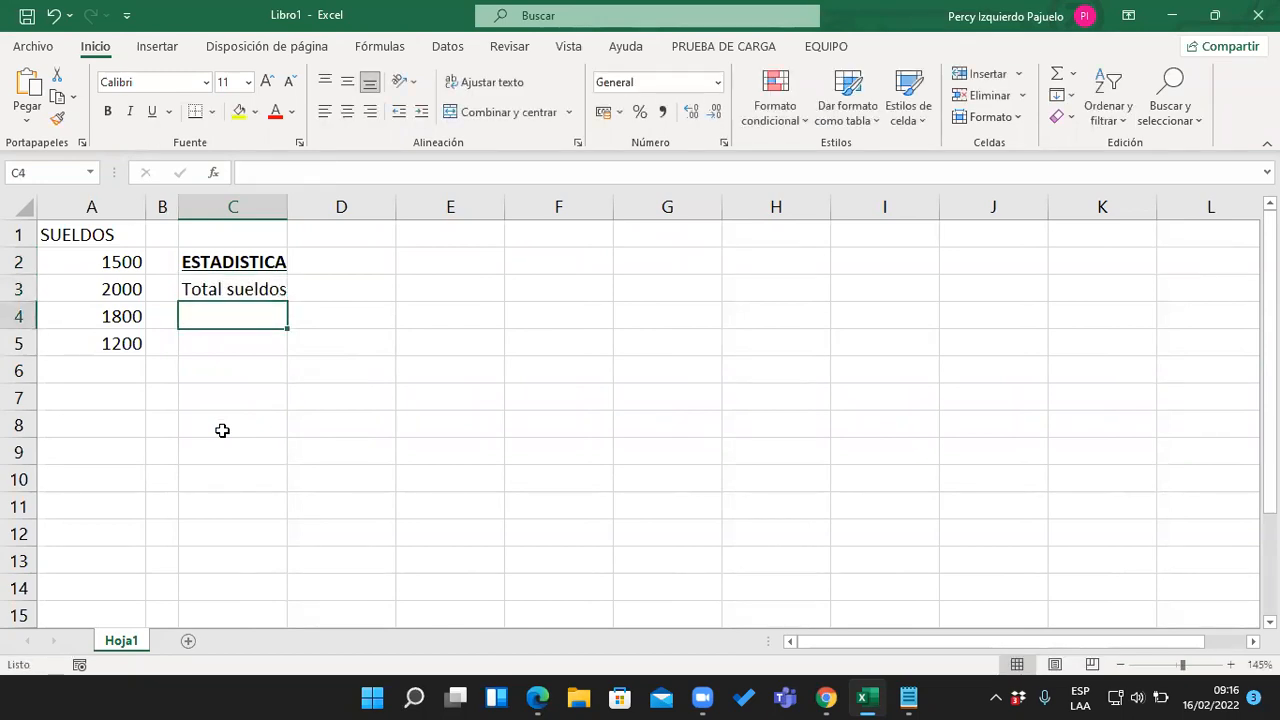
{"action": "left_click_drag", "start_coordinate": [288, 206], "coordinate": [392, 214]}
{"action": "left_click", "coordinate": [458, 288]}
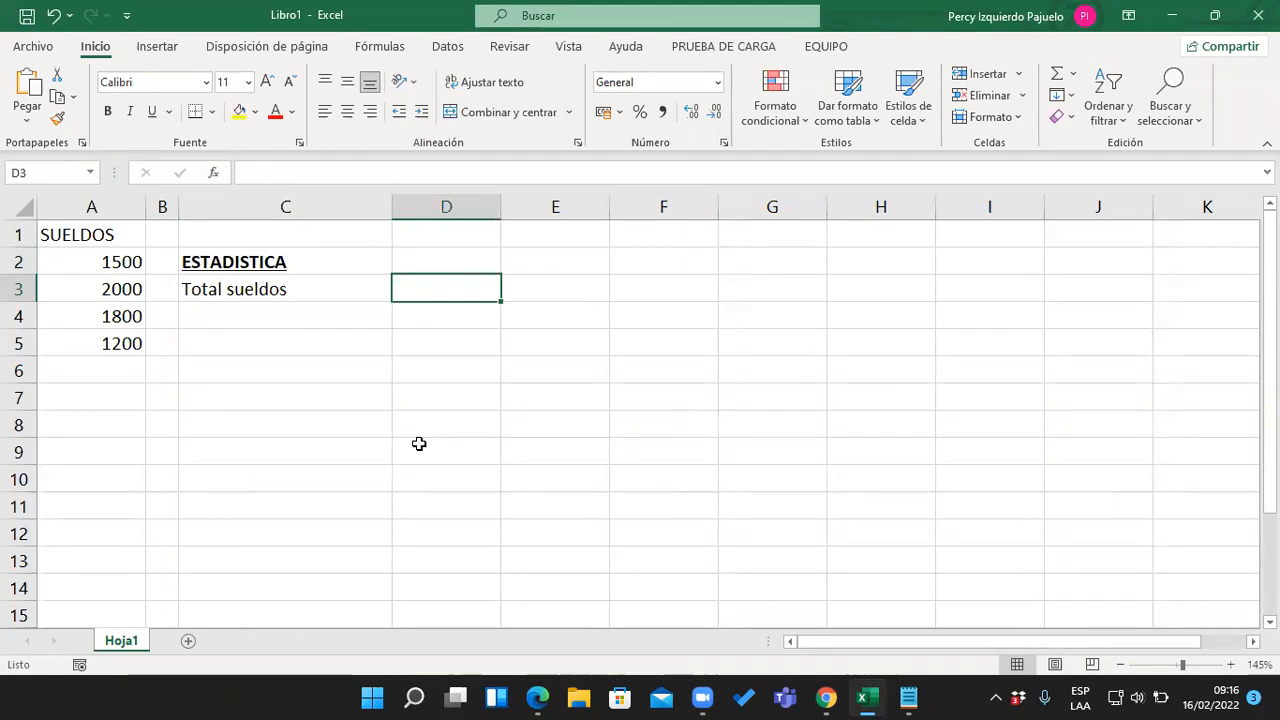
Set the system volume to 56 and return to cell D3 of the worksheet
{"action": "left_click", "coordinate": [1132, 697]}
{"action": "left_click_drag", "start_coordinate": [1103, 588], "coordinate": [1116, 588]}
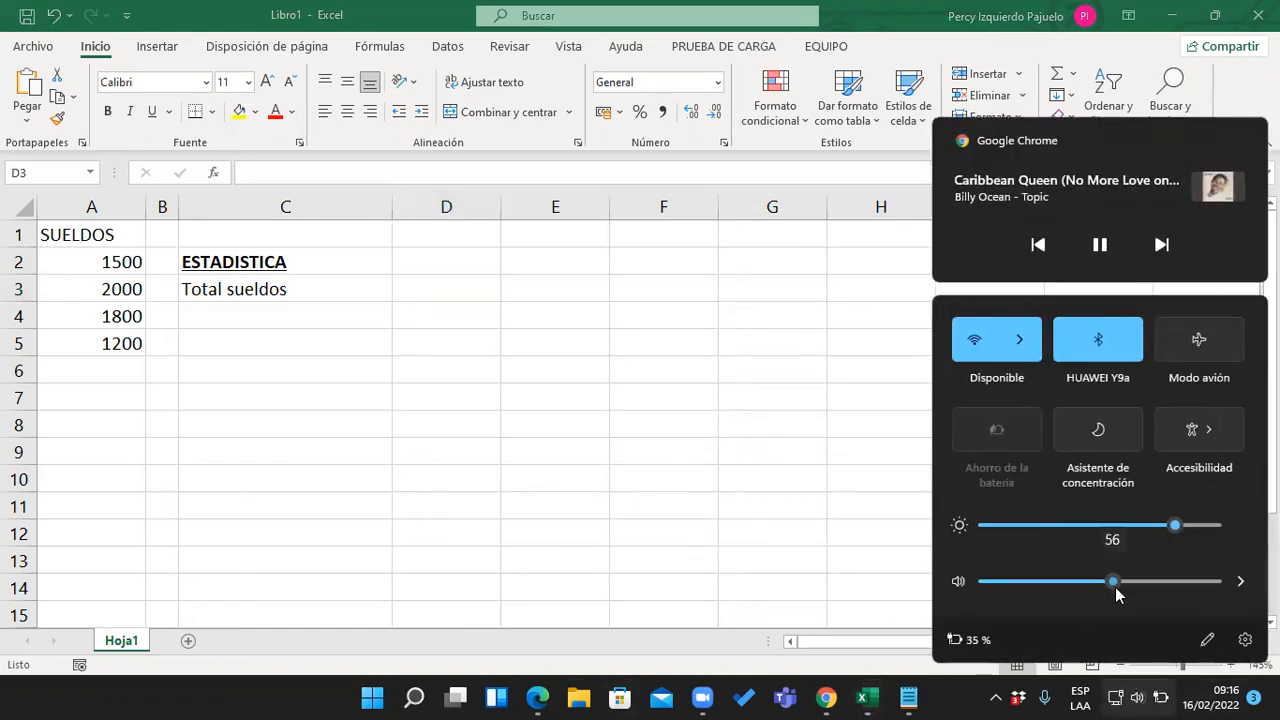
{"action": "left_click", "coordinate": [826, 509]}
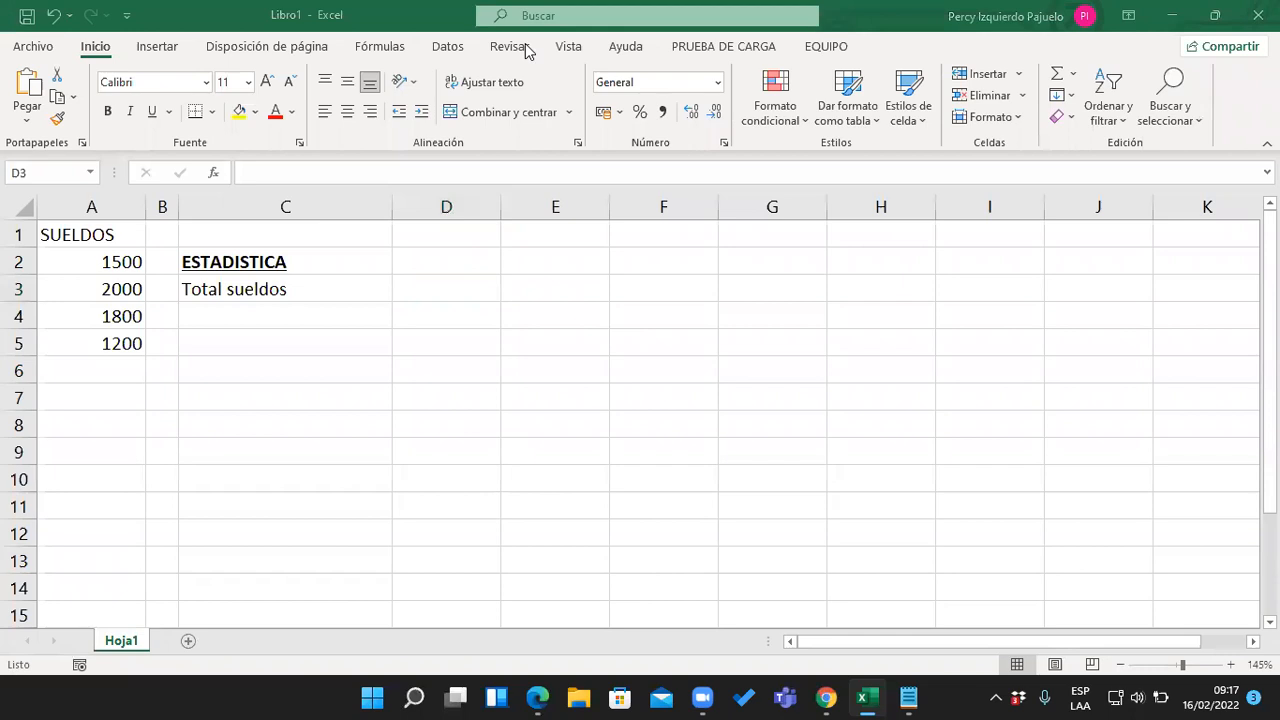
{"action": "left_click", "coordinate": [446, 294]}
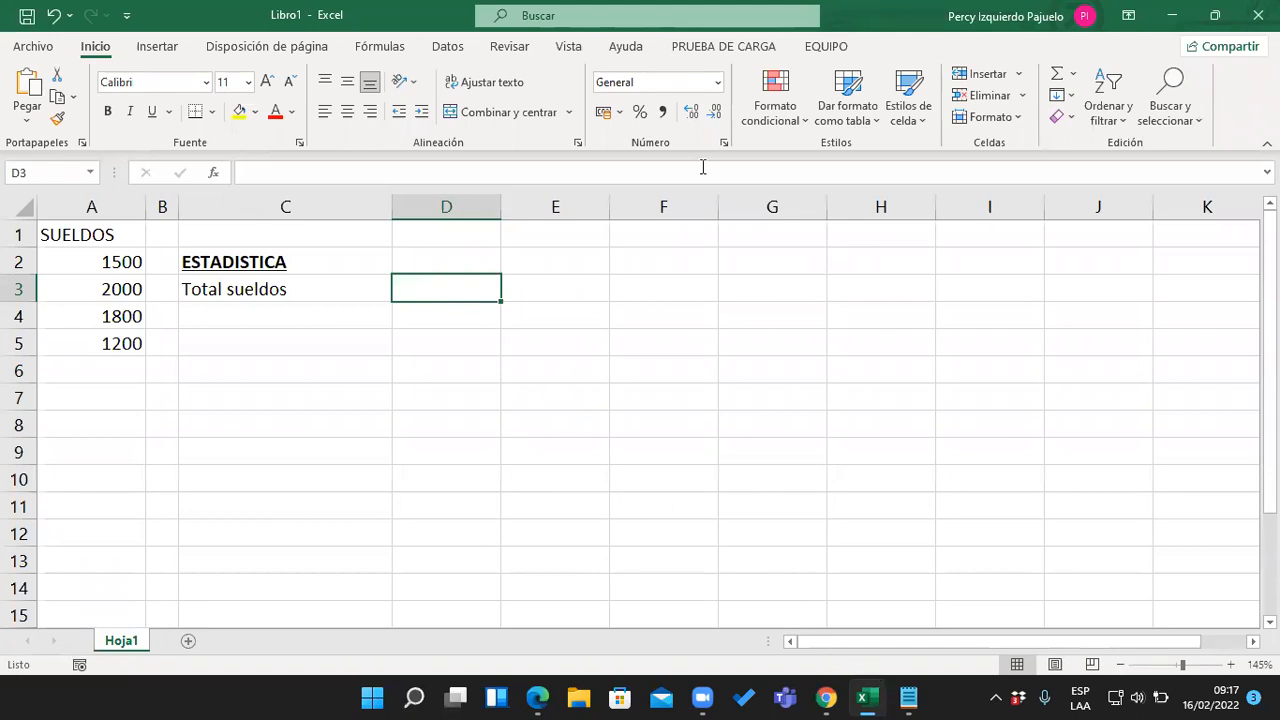
Switch to the class notes in Bloc de notas and correct the misspelled word "realuzar" to "realizar"
{"action": "left_click", "coordinate": [908, 690]}
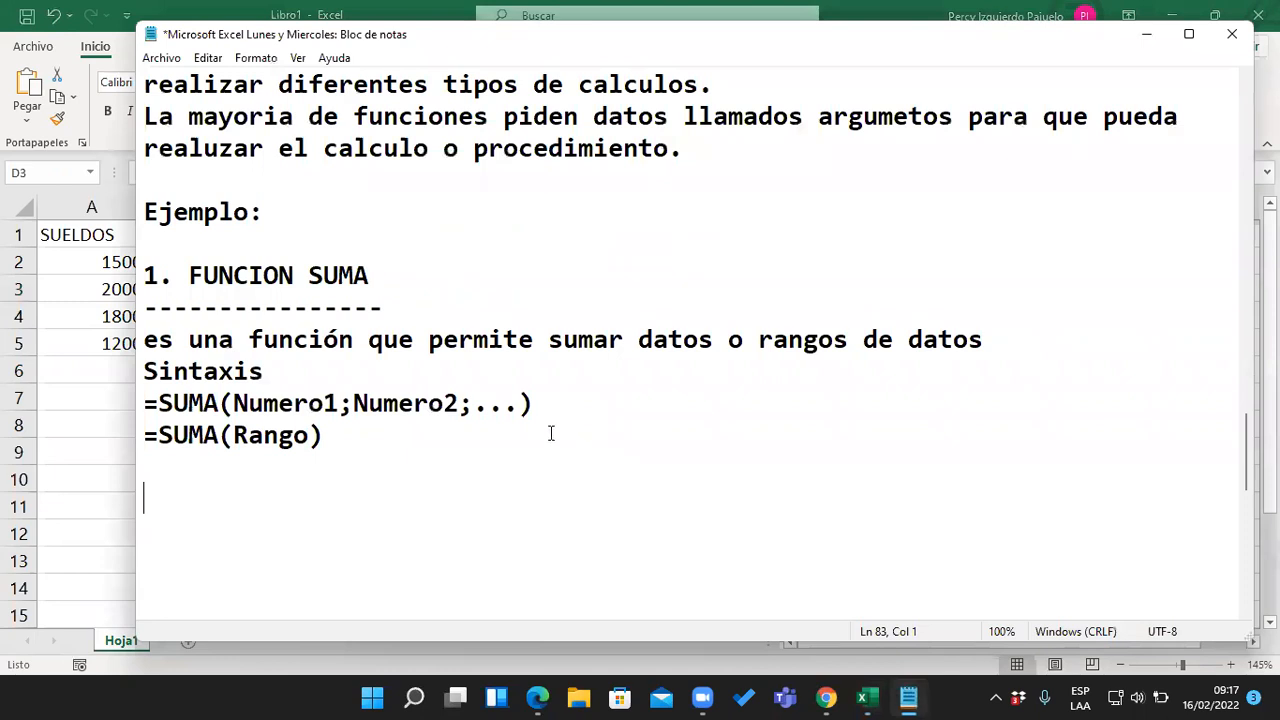
{"action": "scroll", "coordinate": [555, 445], "scroll_direction": "up", "scroll_amount": 1}
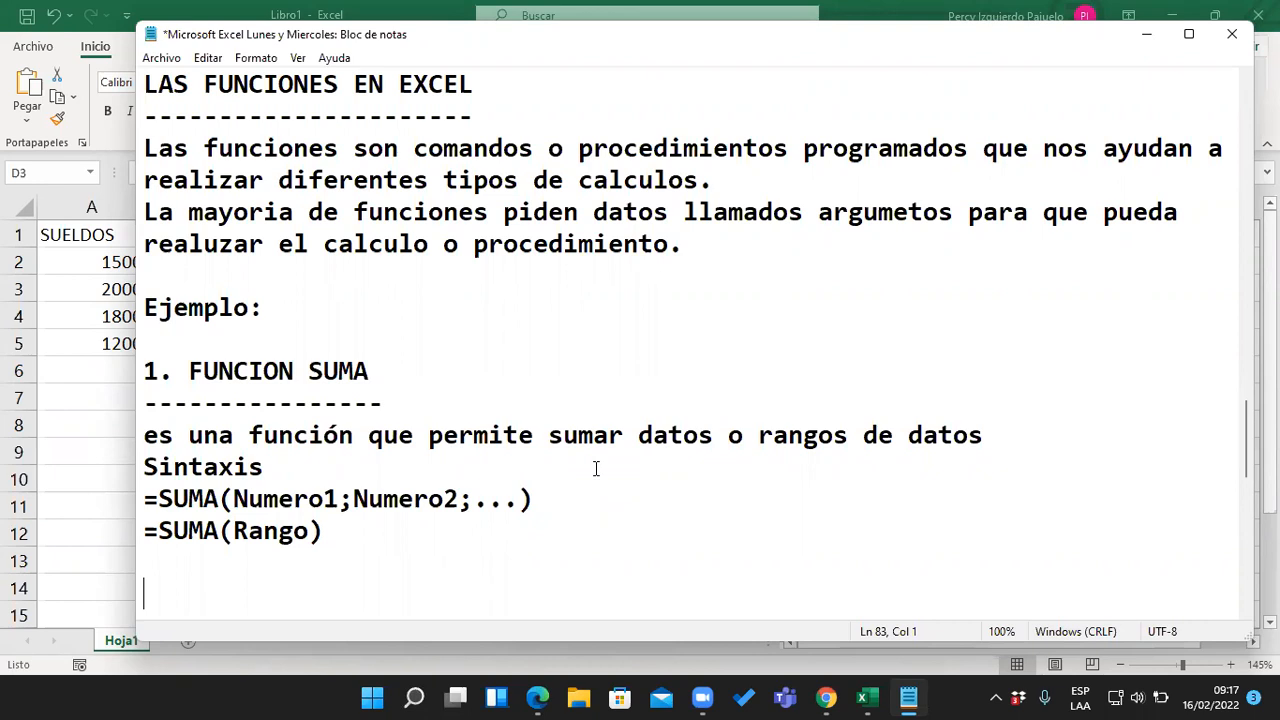
{"action": "left_click", "coordinate": [221, 248]}
{"action": "key", "text": "BackSpace"}
{"action": "type", "text": "i"}
{"action": "left_click", "coordinate": [716, 243]}
{"action": "scroll", "coordinate": [414, 368], "scroll_direction": "down", "scroll_amount": 1}
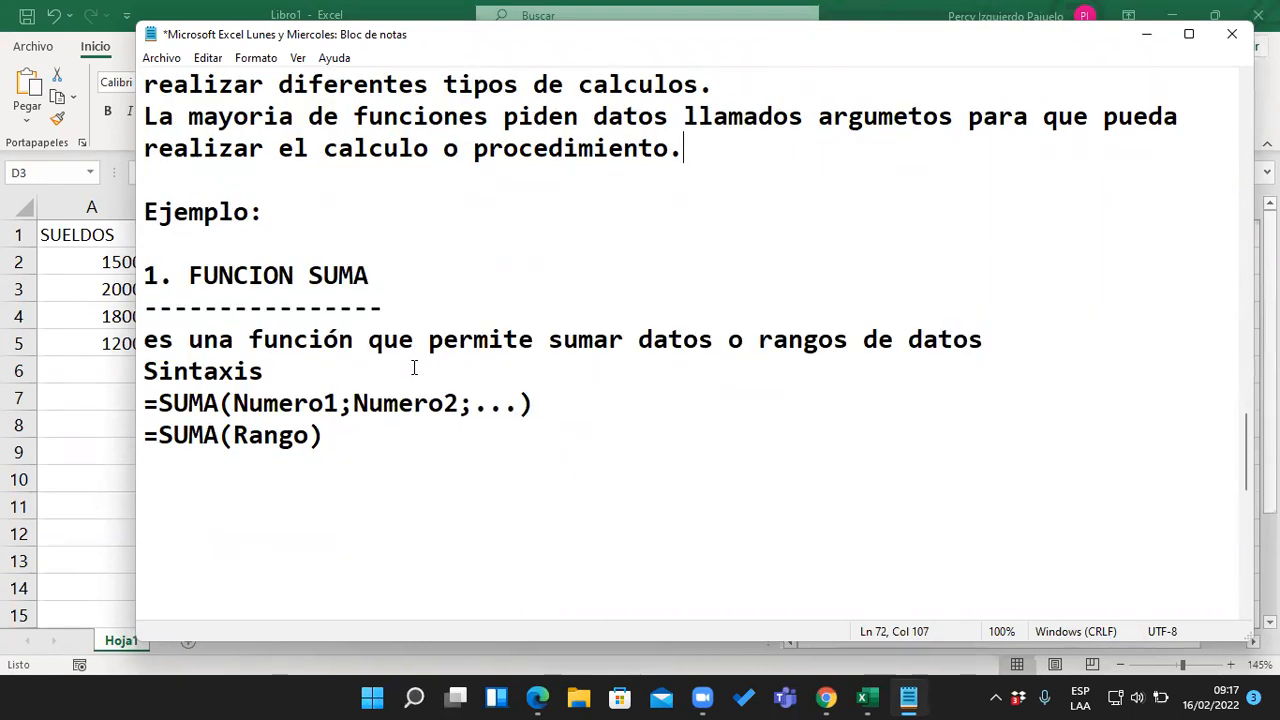
Review the FUNCION SUMA heading and its two syntax lines in the notes, and return to the Excel workbook
{"action": "left_click_drag", "start_coordinate": [189, 275], "coordinate": [427, 307]}
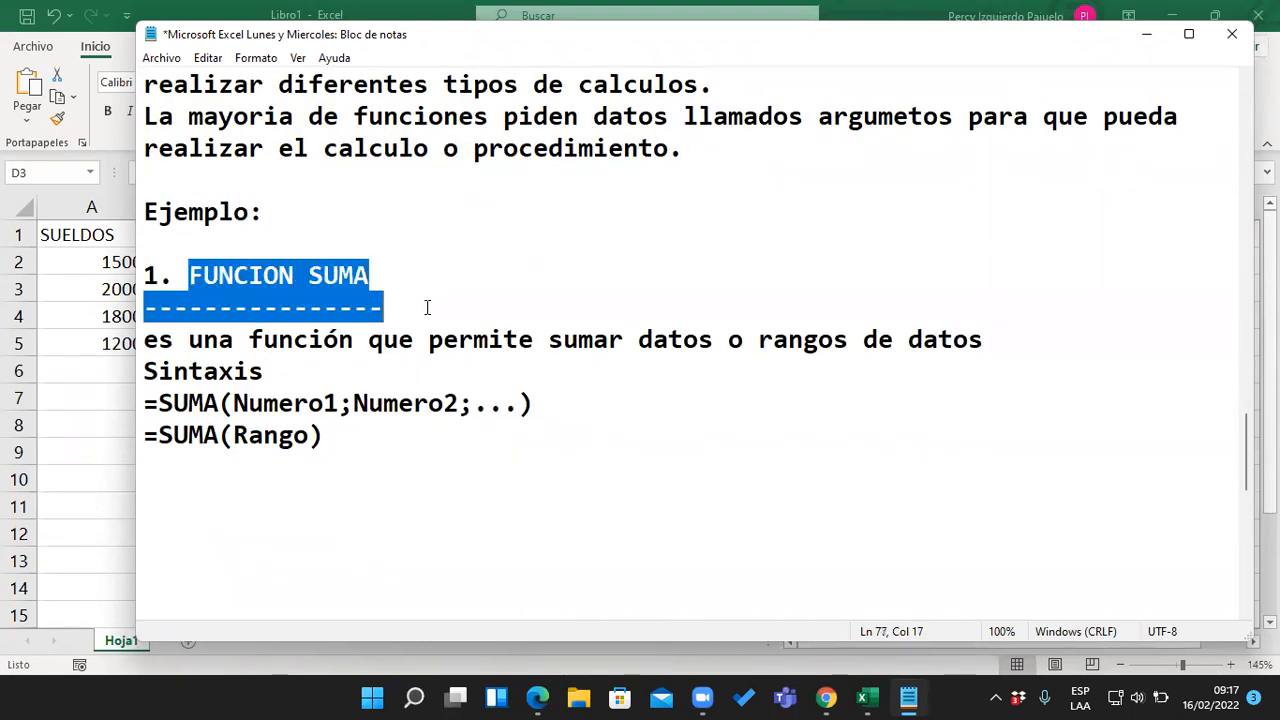
{"action": "left_click", "coordinate": [558, 484]}
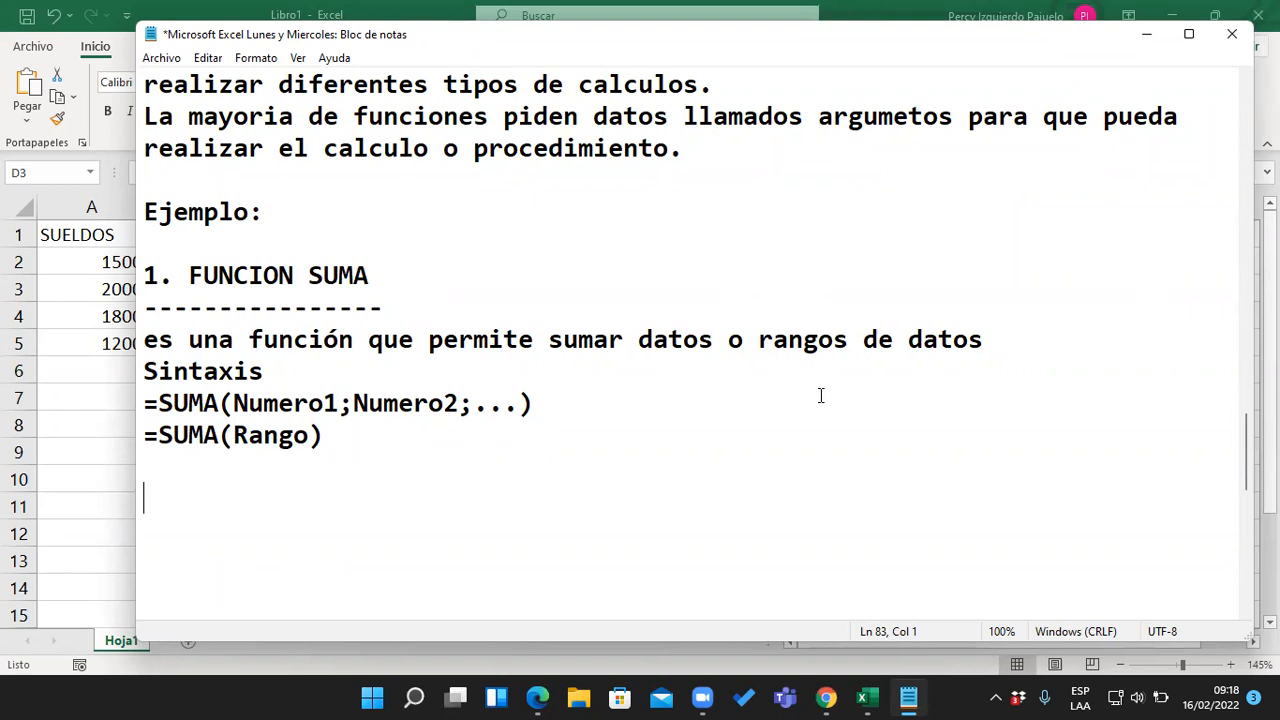
{"action": "left_click_drag", "start_coordinate": [265, 371], "coordinate": [147, 364]}
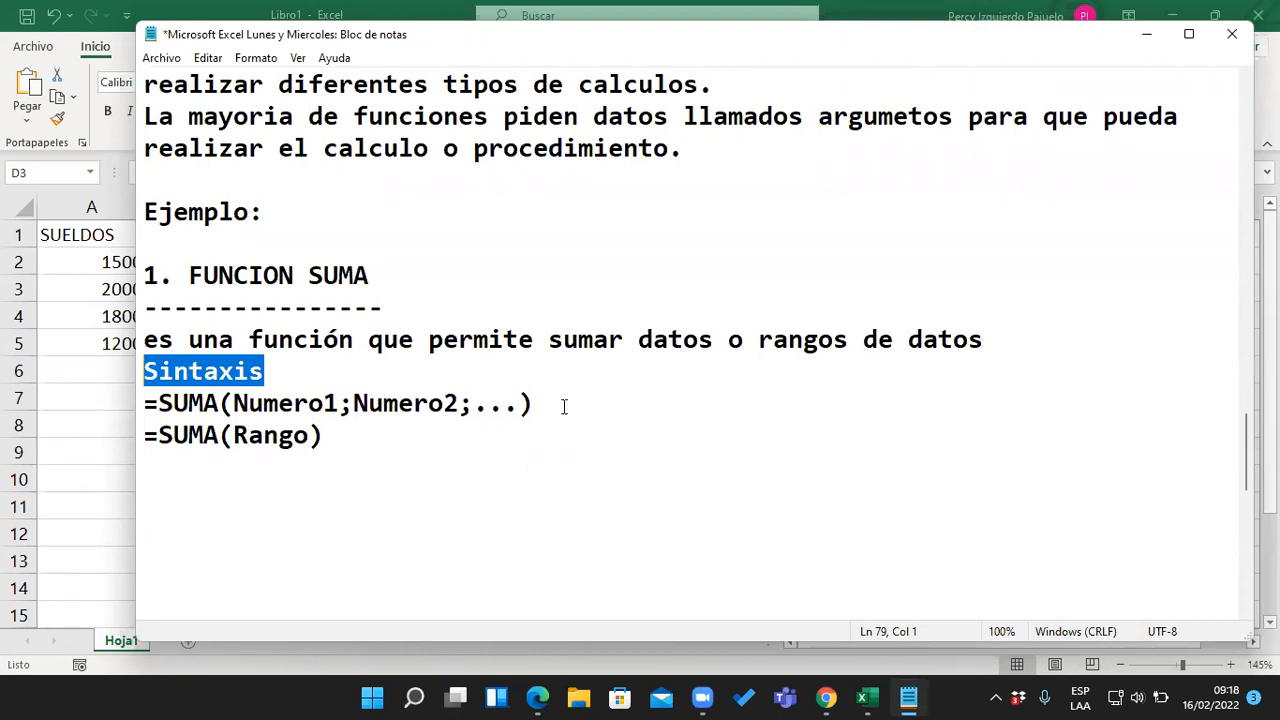
{"action": "left_click_drag", "start_coordinate": [560, 403], "coordinate": [140, 403]}
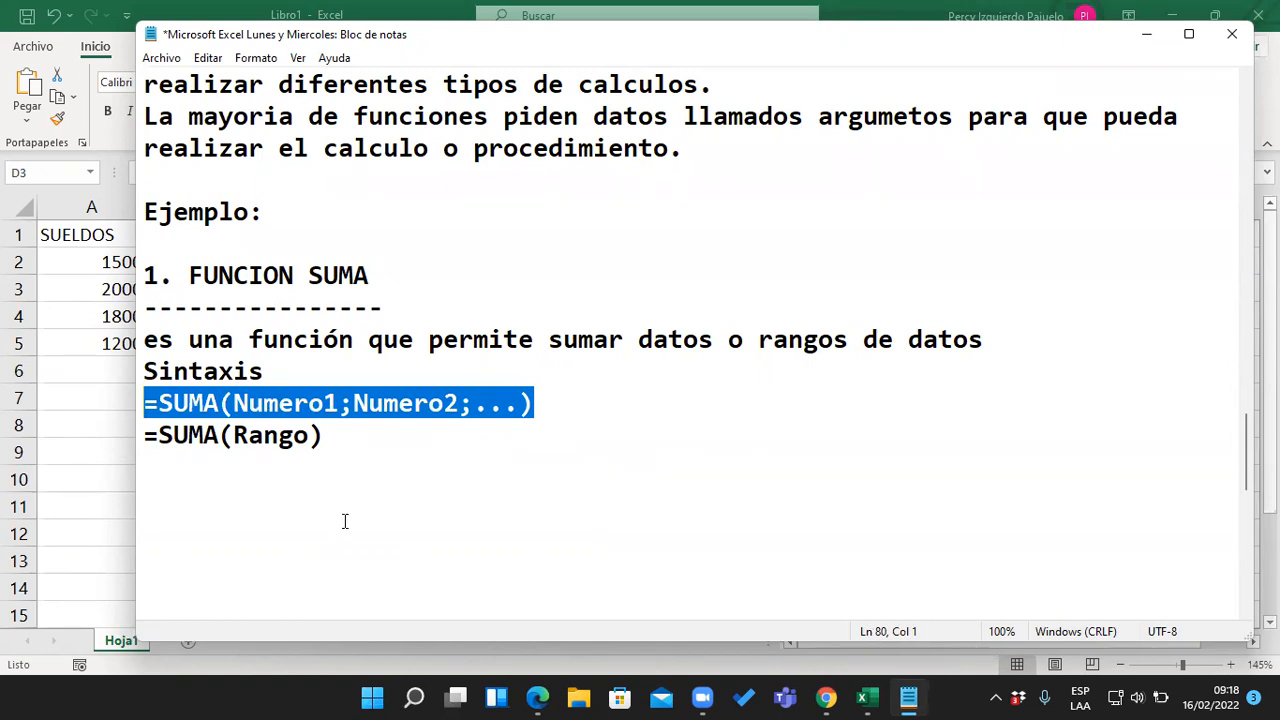
{"action": "left_click_drag", "start_coordinate": [325, 437], "coordinate": [141, 437]}
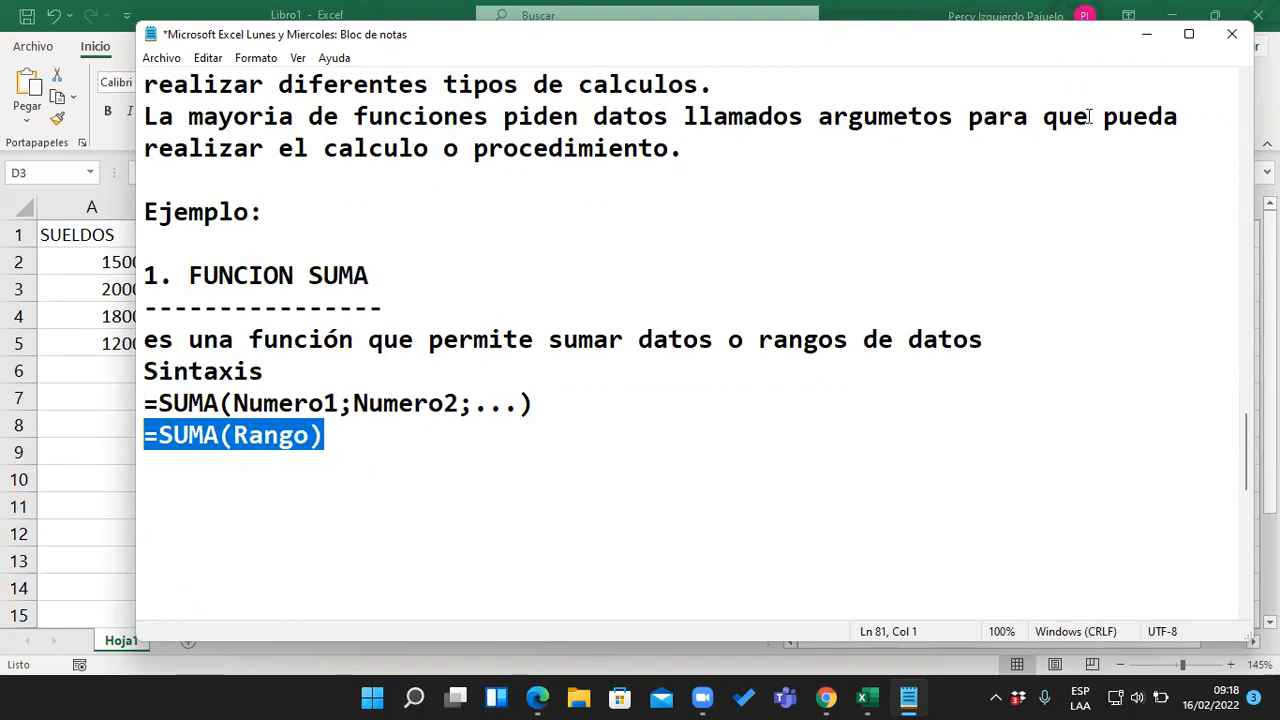
{"action": "left_click", "coordinate": [1145, 39]}
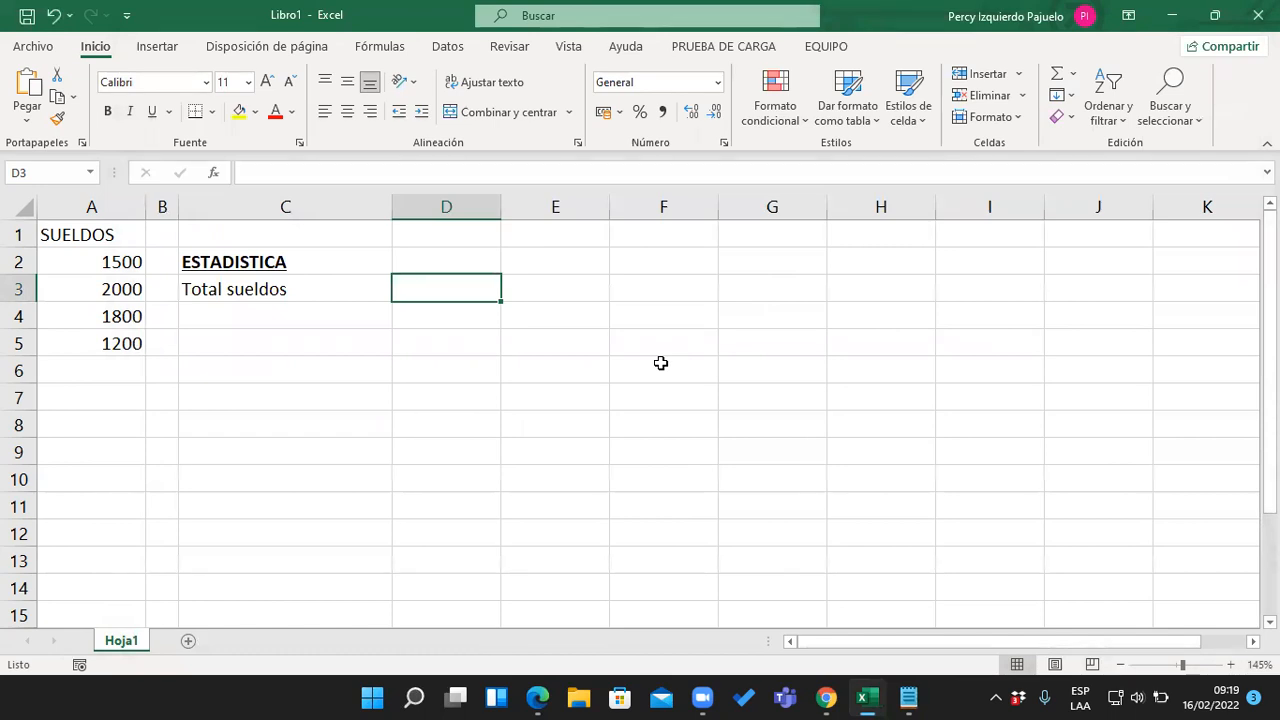
Write the formula =SUMA(A2;A3;A4;A5) in cell D3, picking each salary cell as a separate argument
{"action": "type", "text": "="}
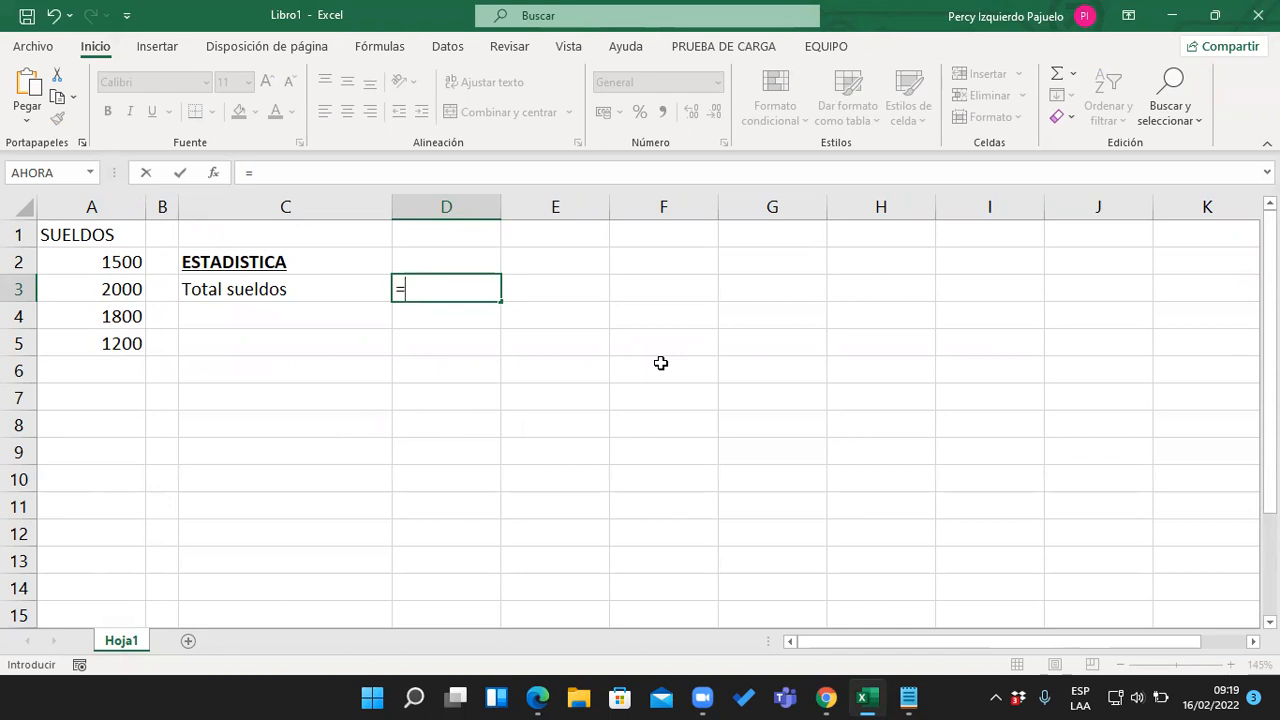
{"action": "type", "text": "suma"}
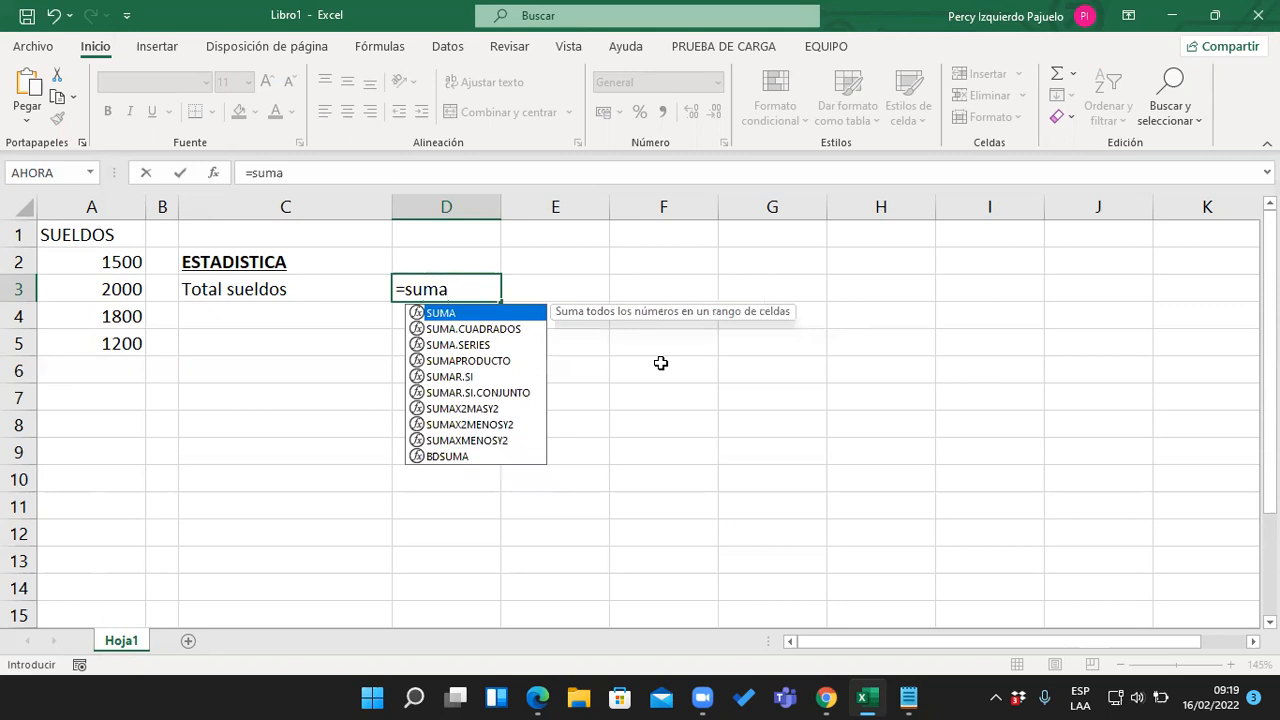
{"action": "key", "text": "Tab"}
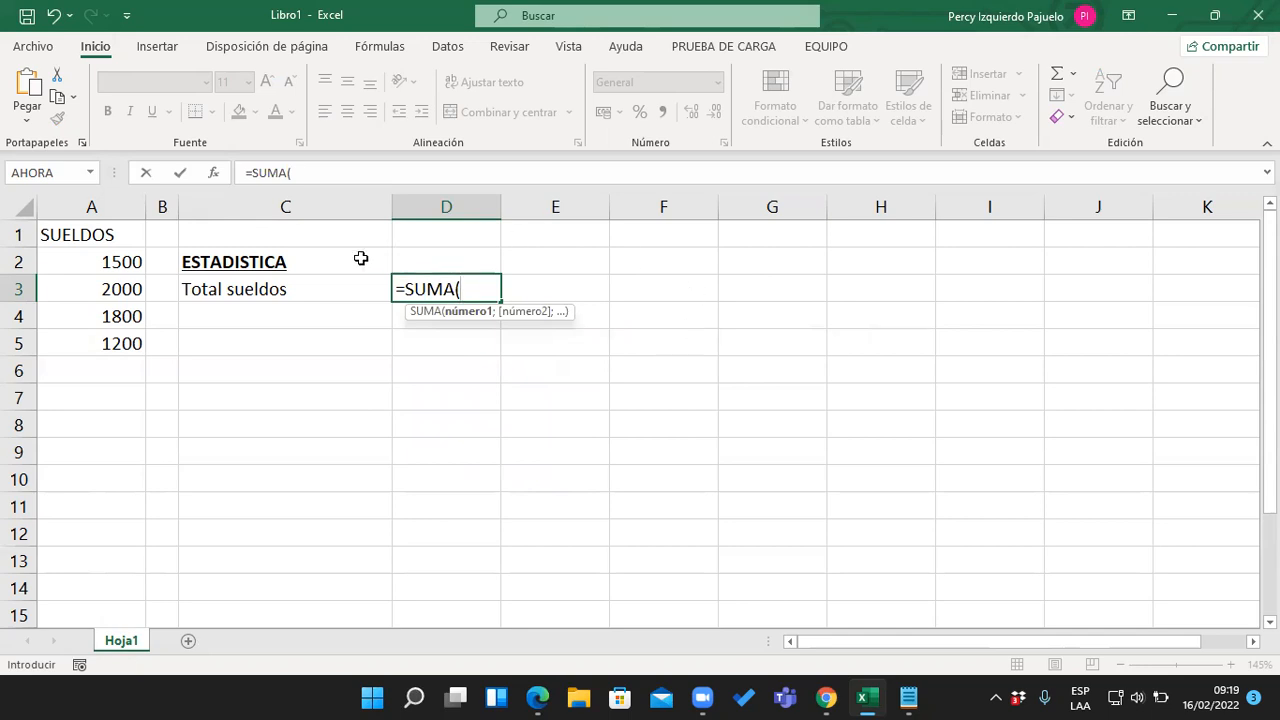
{"action": "left_click", "coordinate": [108, 260]}
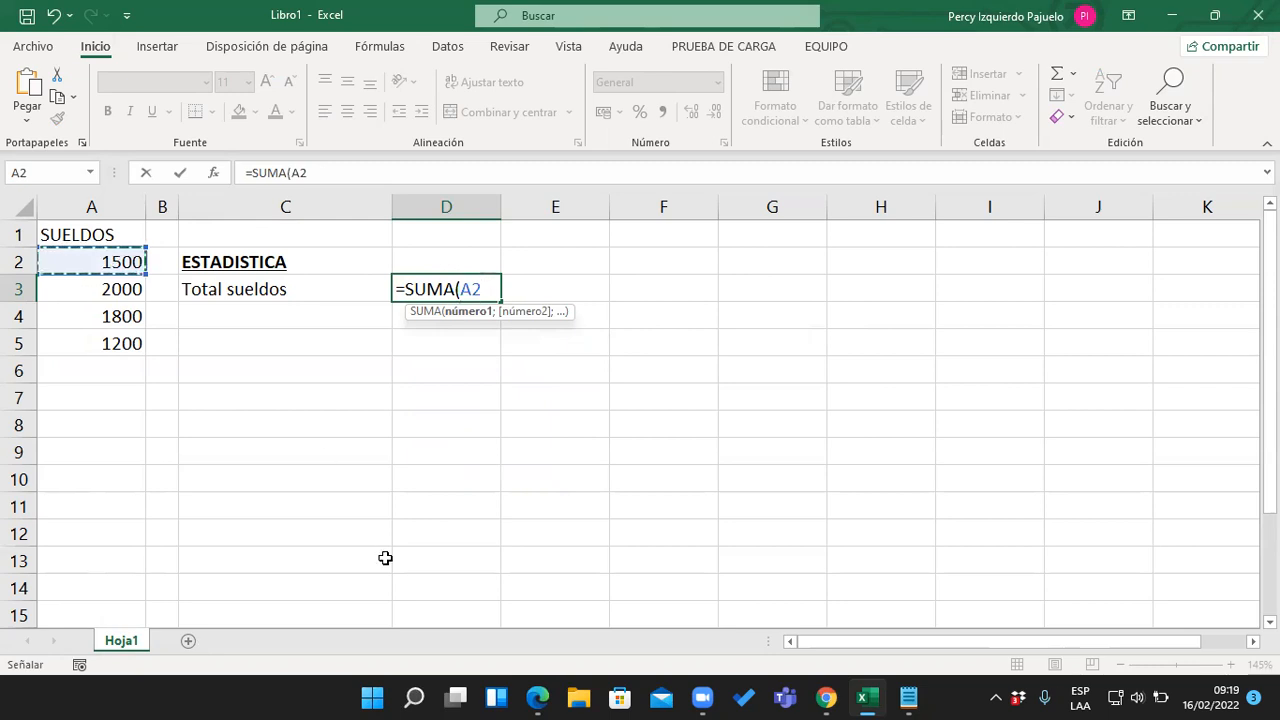
{"action": "type", "text": ";"}
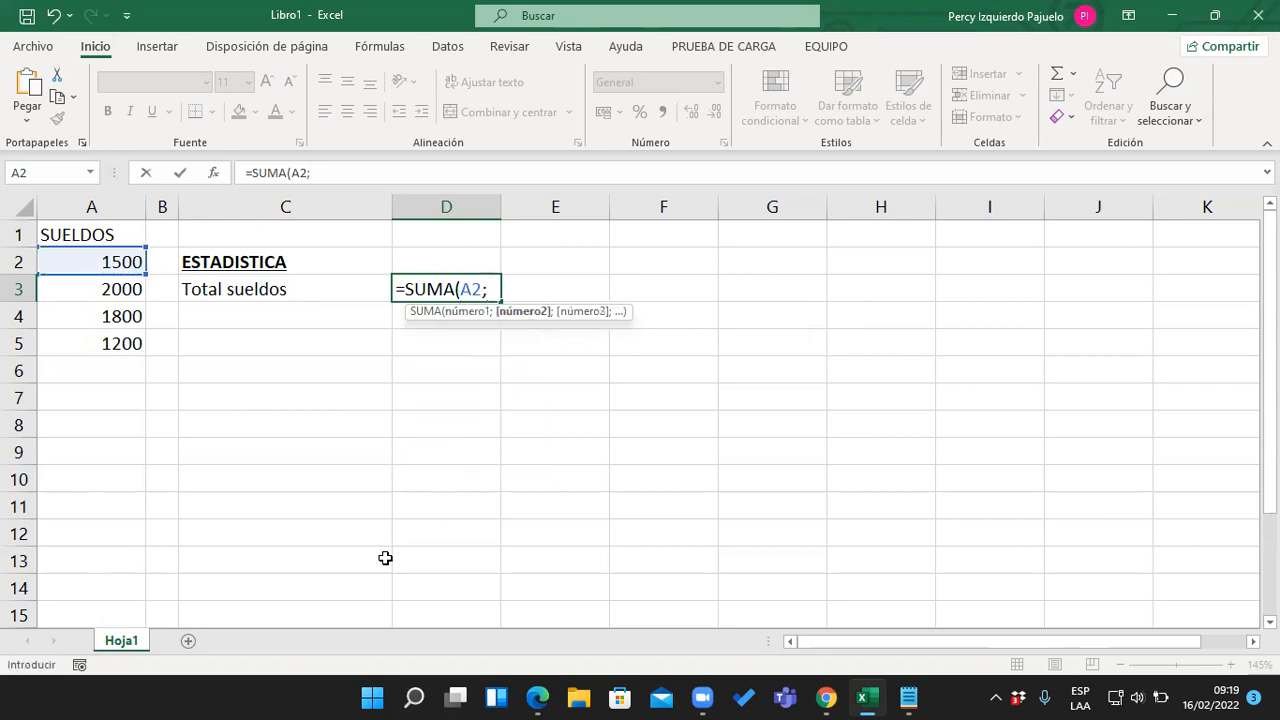
{"action": "left_click", "coordinate": [126, 288]}
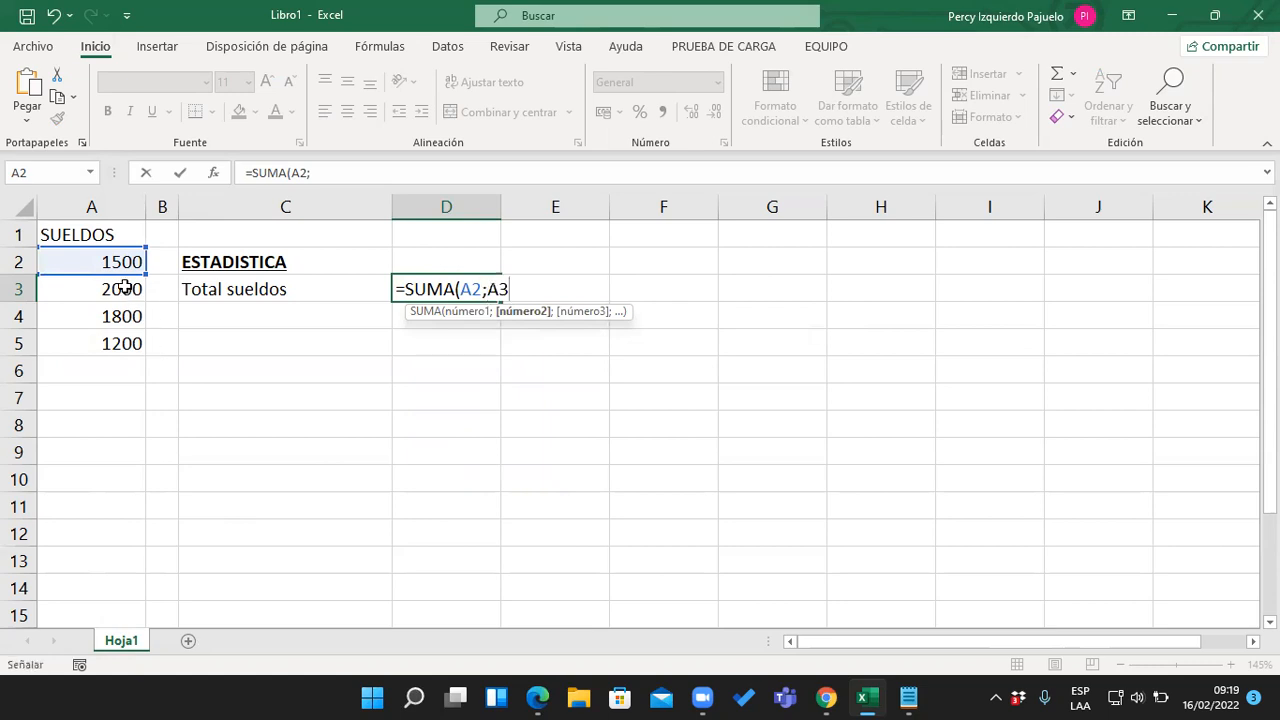
{"action": "type", "text": ";"}
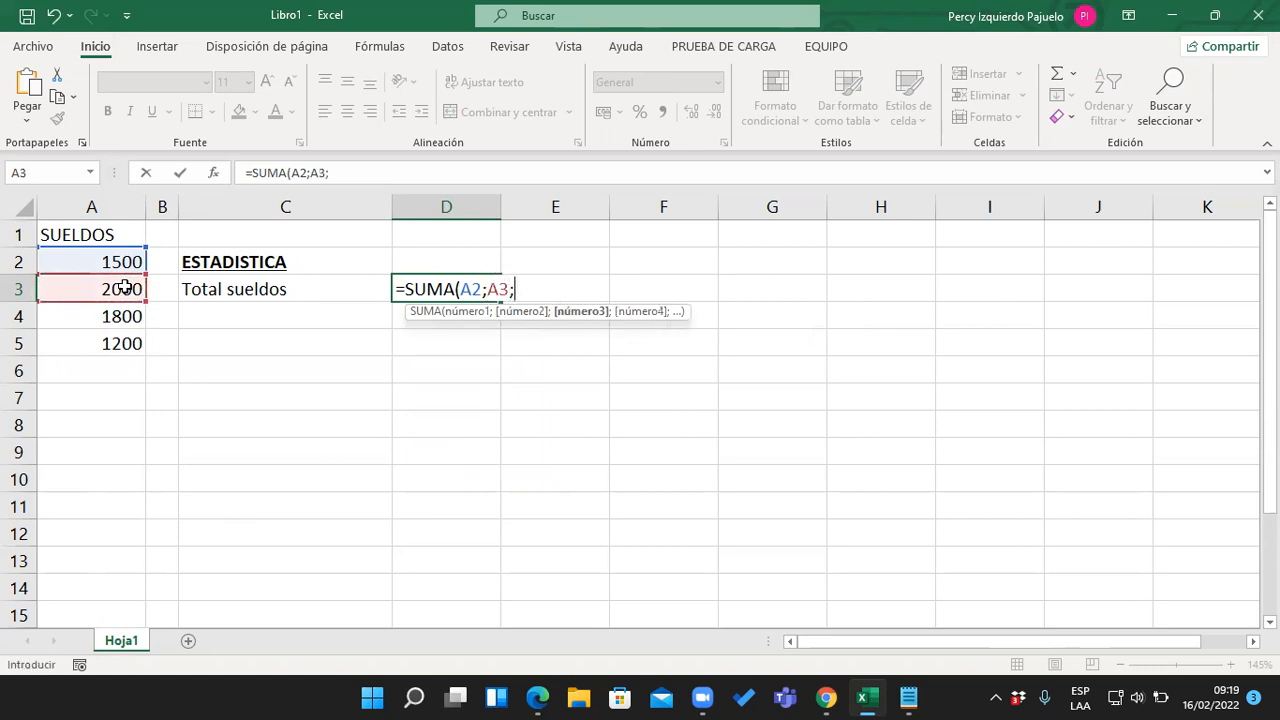
{"action": "left_click", "coordinate": [119, 314]}
{"action": "type", "text": ";"}
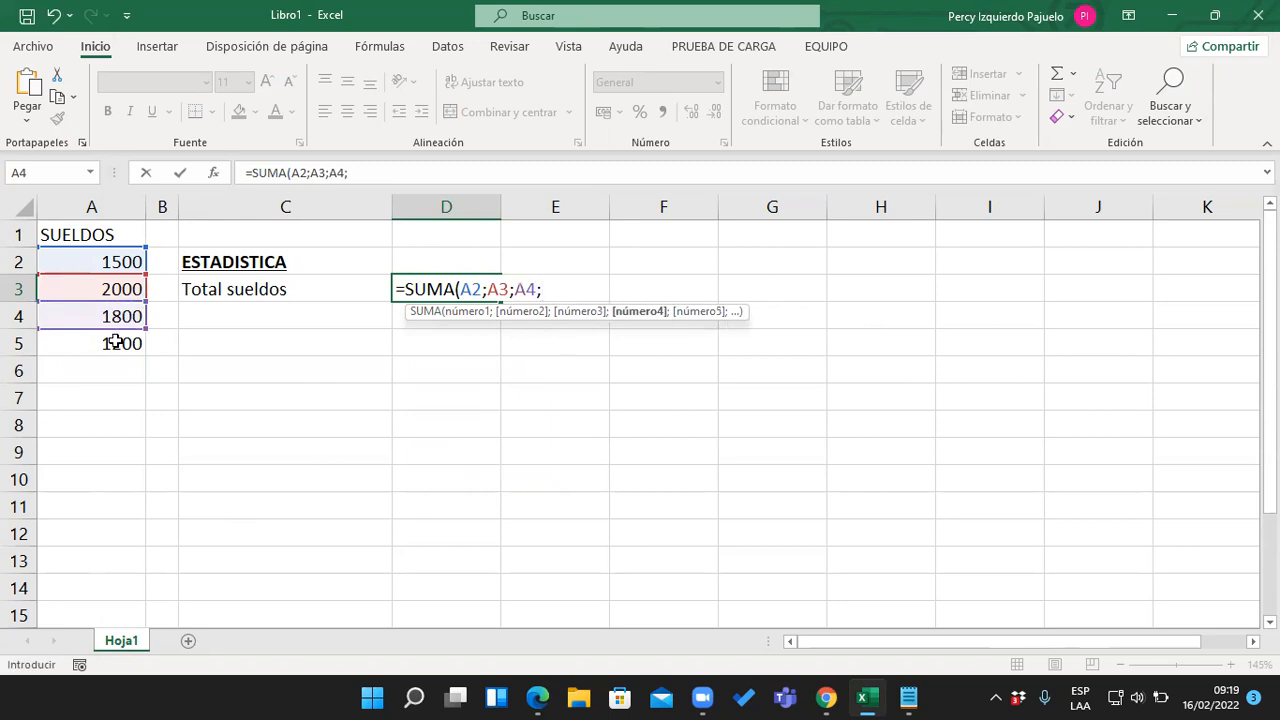
{"action": "left_click", "coordinate": [117, 342]}
{"action": "type", "text": ")"}
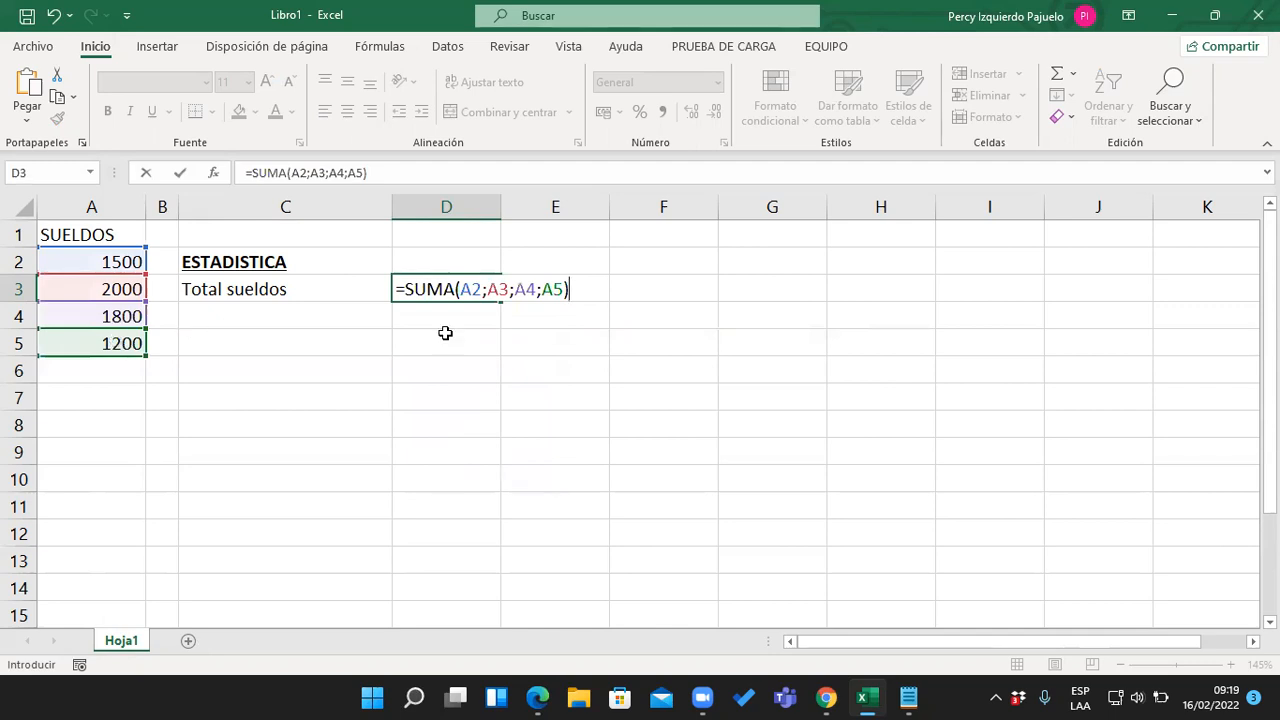
Check the syntax line =SUMA(Numero1;Numero2;...) in the Bloc de notas file and return to the workbook
{"action": "left_click", "coordinate": [908, 698]}
{"action": "left_click_drag", "start_coordinate": [540, 403], "coordinate": [138, 400]}
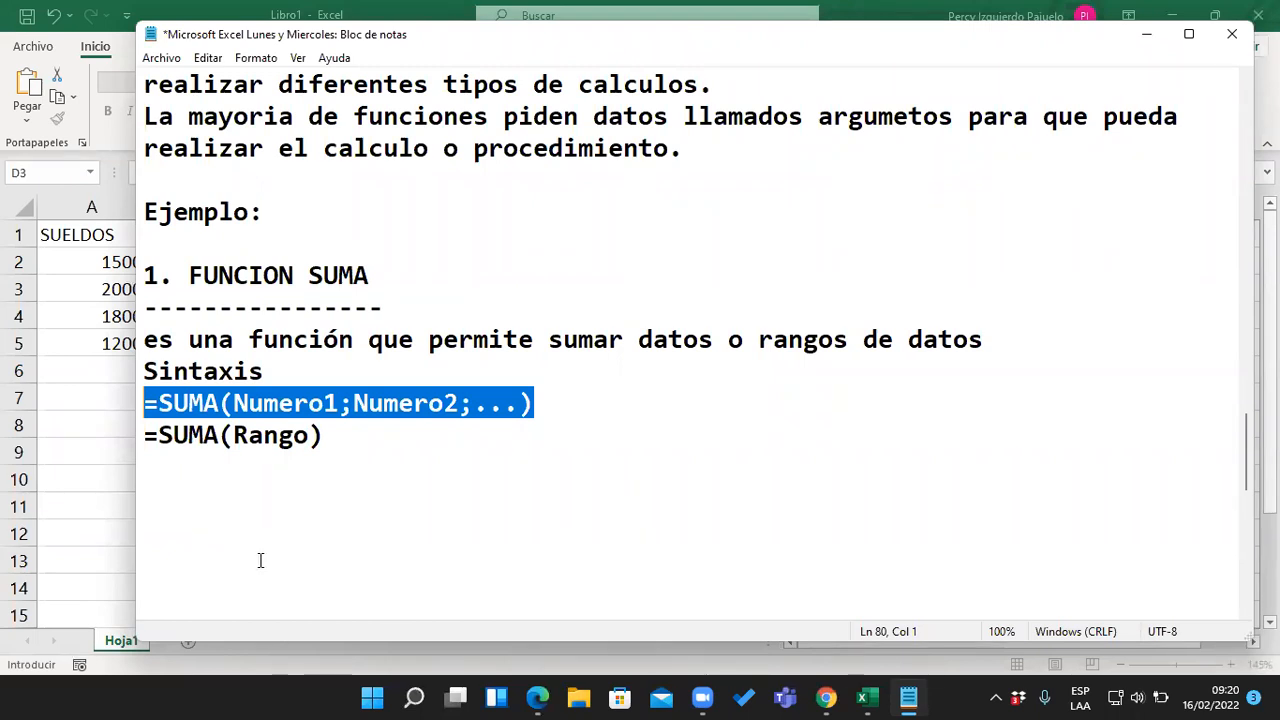
{"action": "left_click", "coordinate": [1150, 42]}
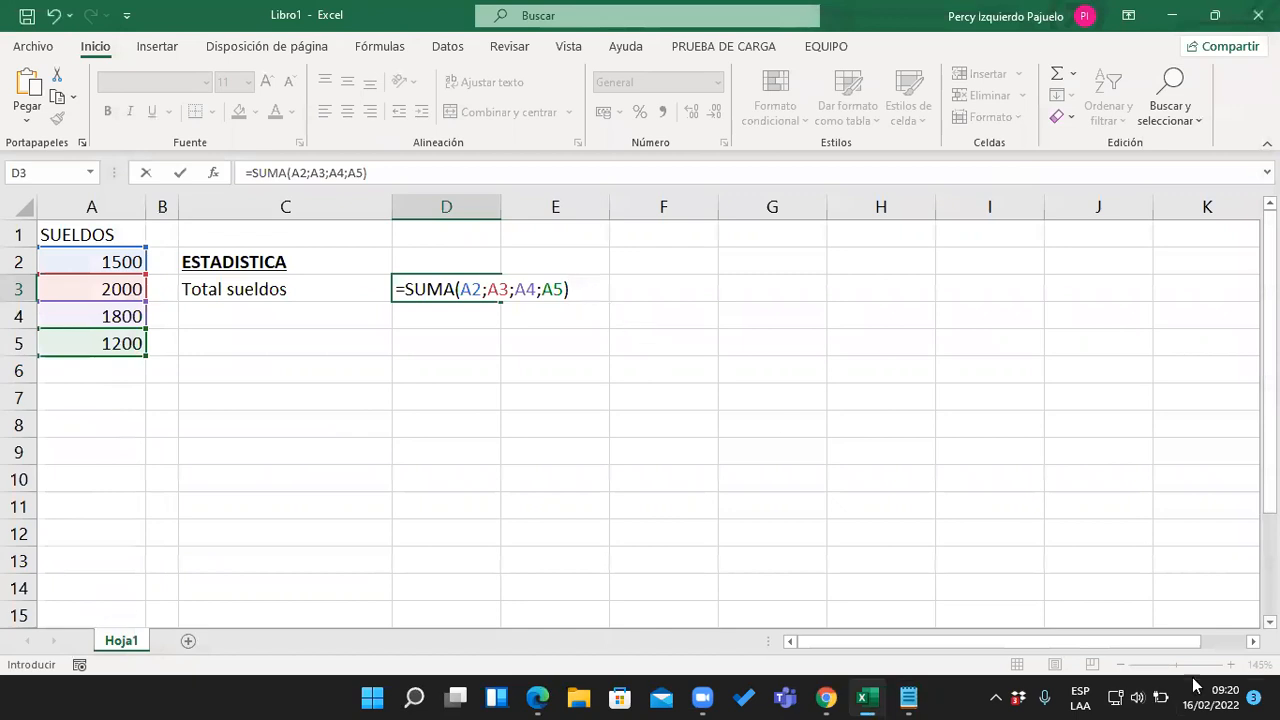
Lower the system volume and commit the SUMA formula in cell D3
{"action": "left_click", "coordinate": [1138, 697]}
{"action": "left_click_drag", "start_coordinate": [1102, 577], "coordinate": [1079, 581]}
{"action": "left_click", "coordinate": [598, 287]}
{"action": "key", "text": "Return"}
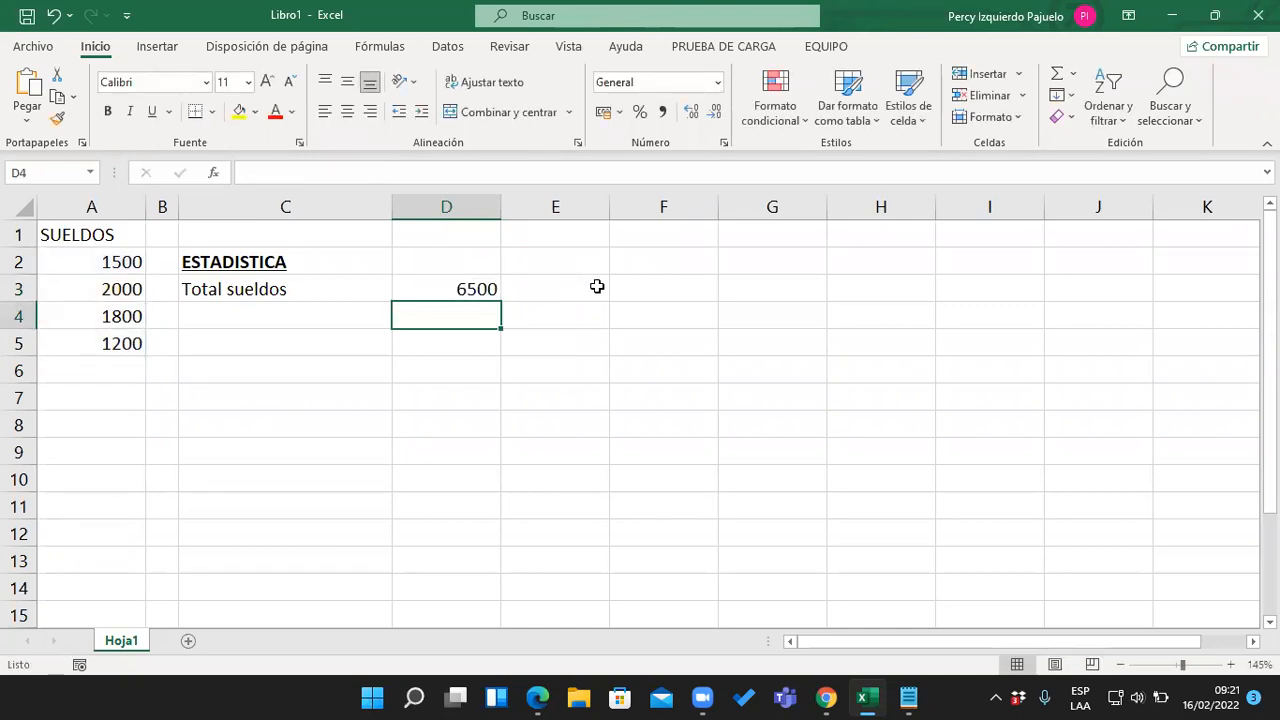
Open the SUMA formula in cell D3 for editing and review how its cell arguments match the function's syntax
{"action": "key", "text": "alt+Tab"}
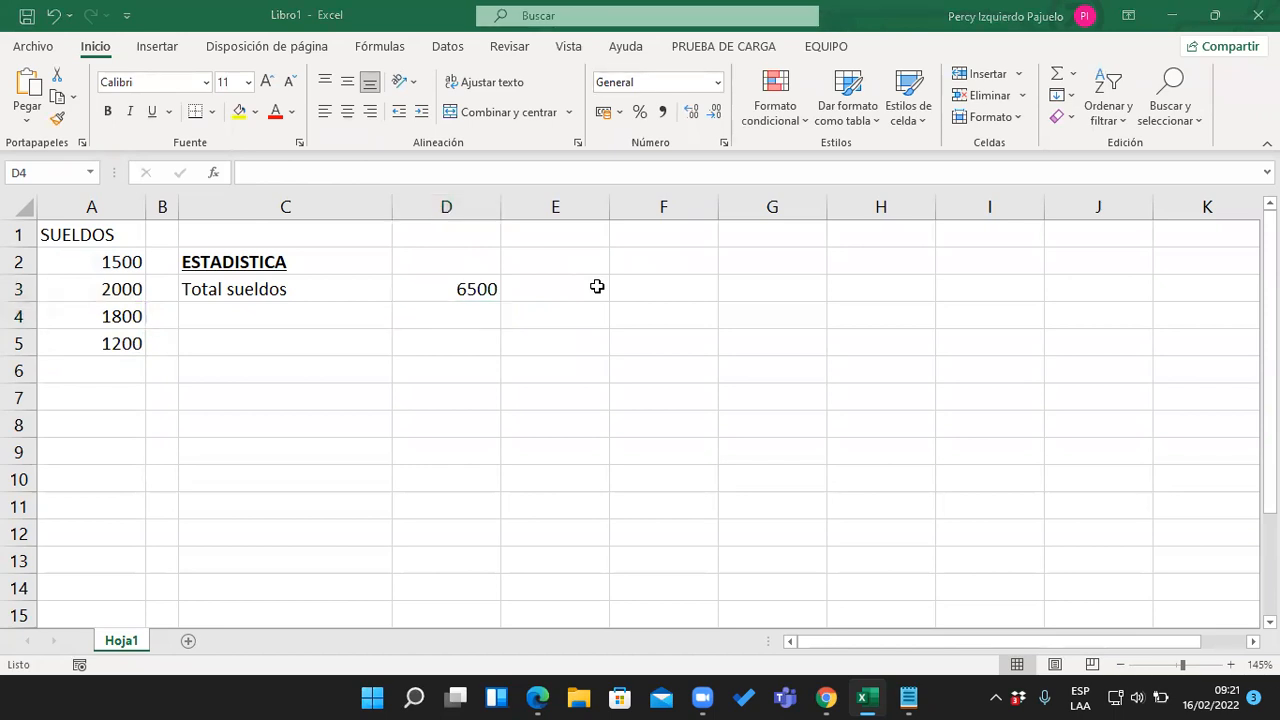
{"action": "double_click", "coordinate": [475, 289]}
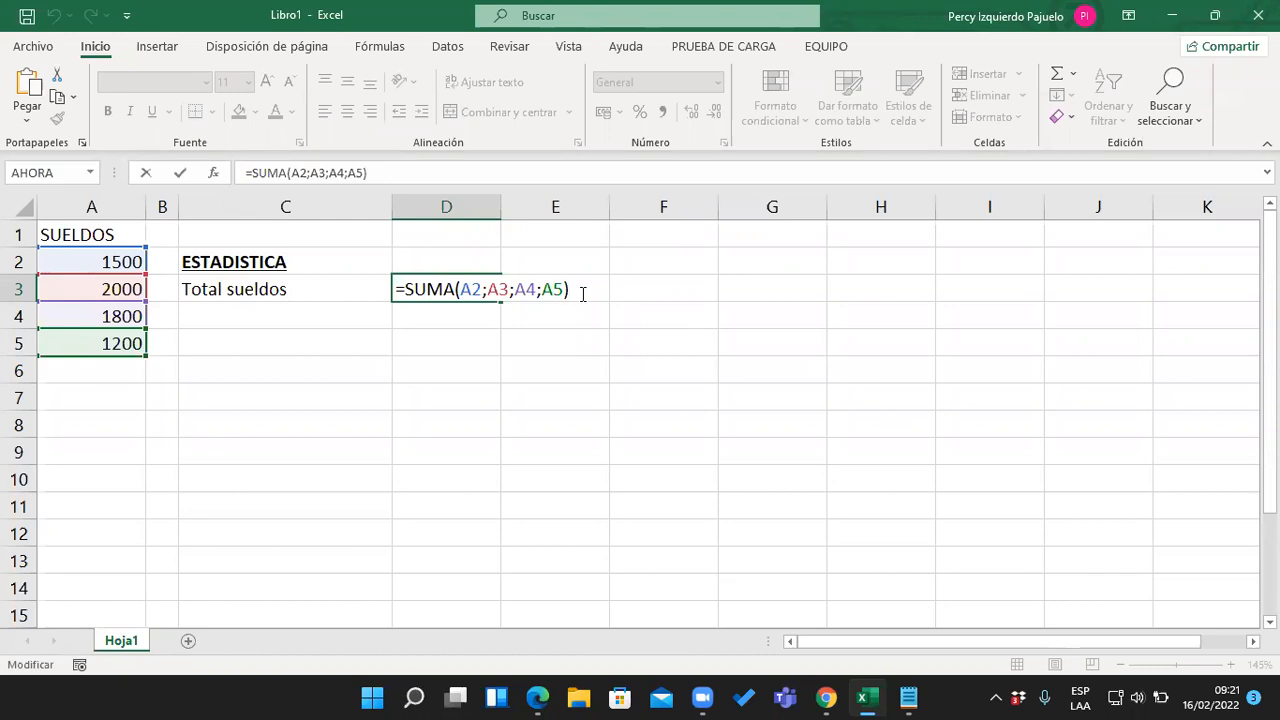
{"action": "left_click", "coordinate": [498, 290]}
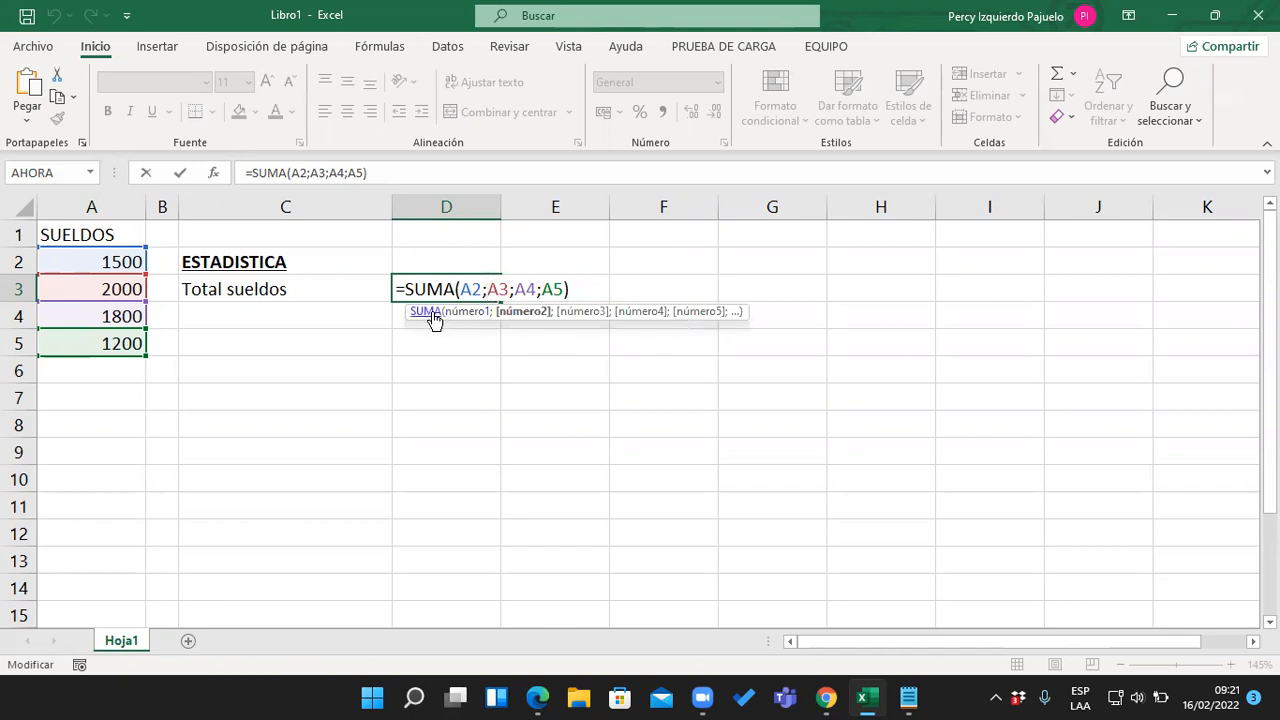
{"action": "left_click", "coordinate": [465, 289]}
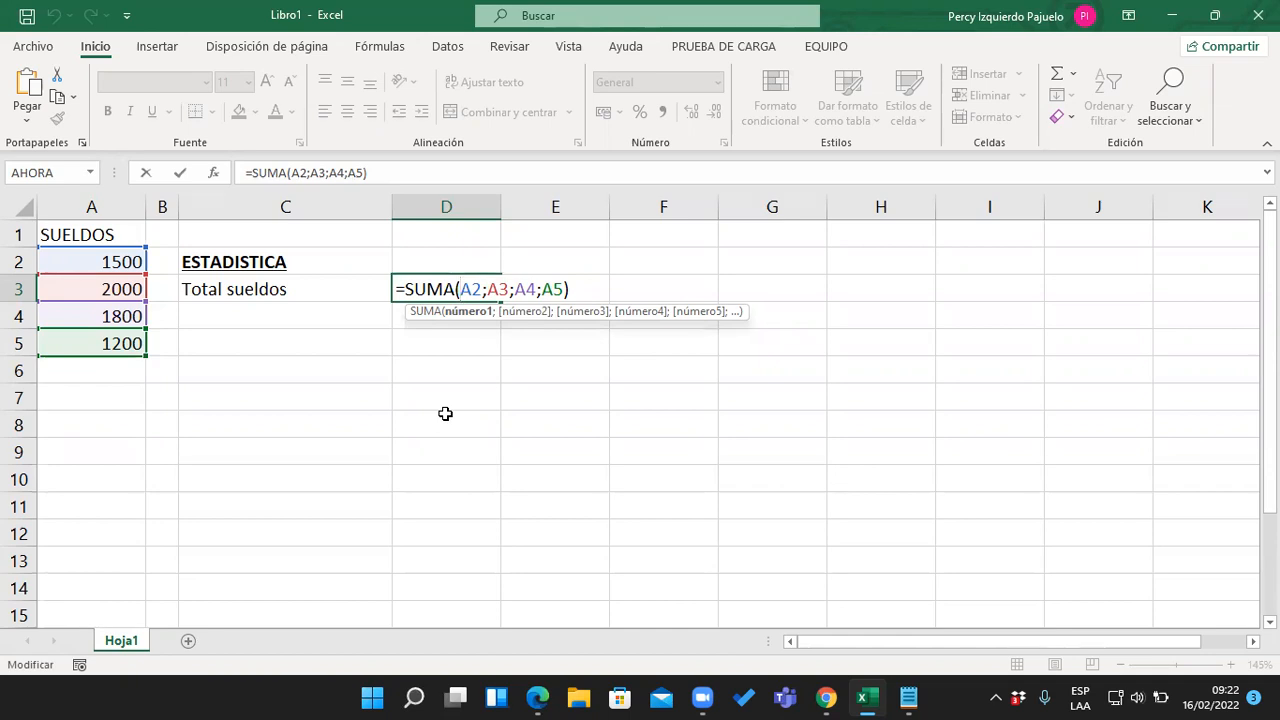
{"action": "key", "text": "Return"}
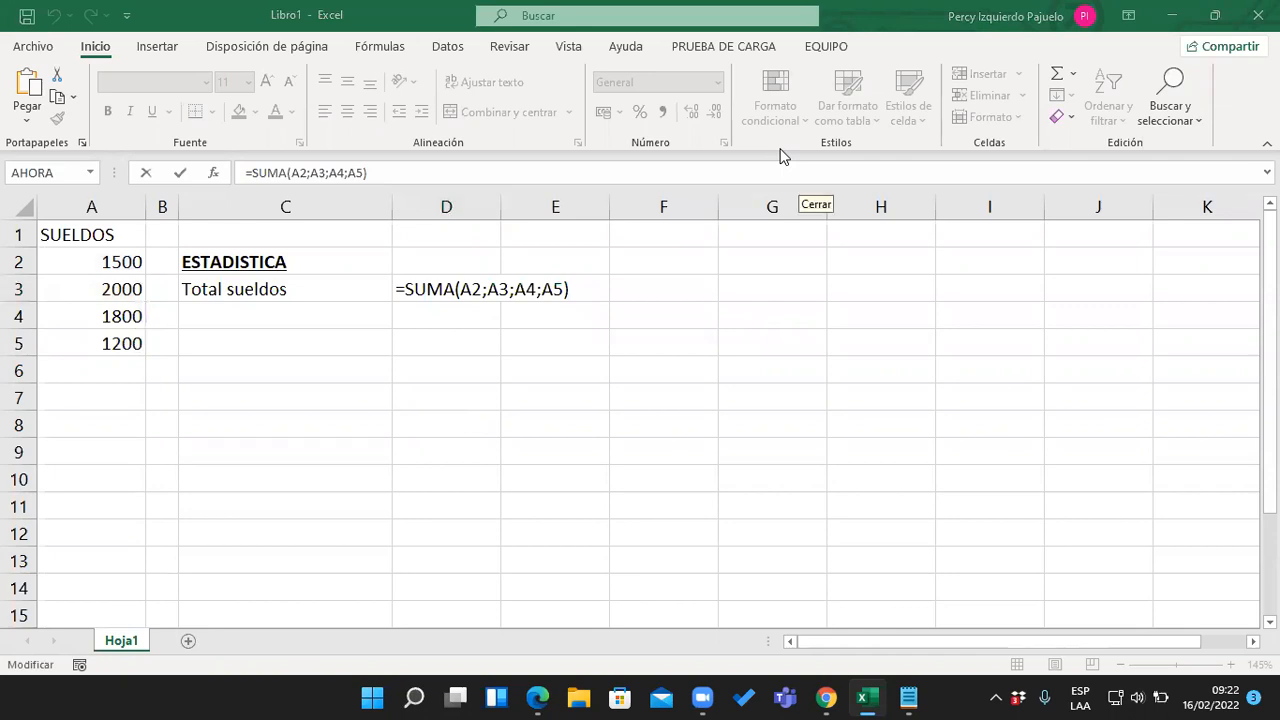
Try the wrong function name SUMAR in cell D3 by committing =SUMAR(A2;A3;A4;A5)
{"action": "left_click", "coordinate": [583, 284]}
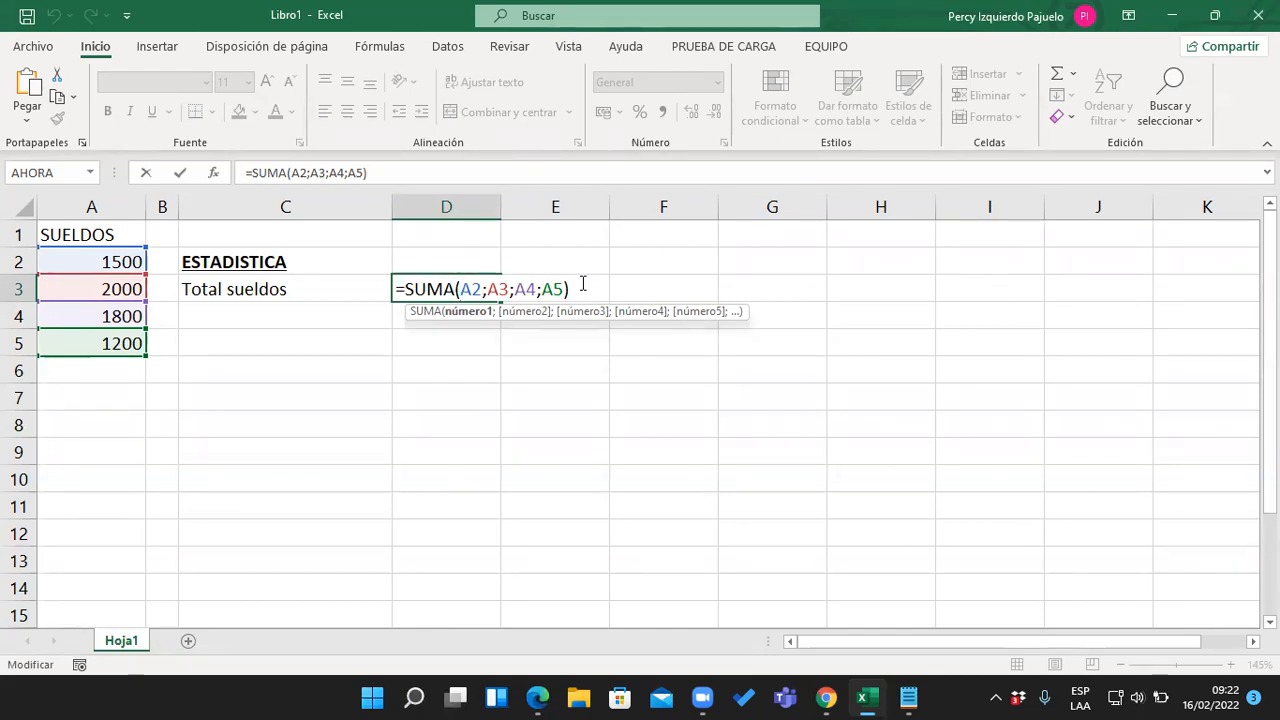
{"action": "type", "text": "r"}
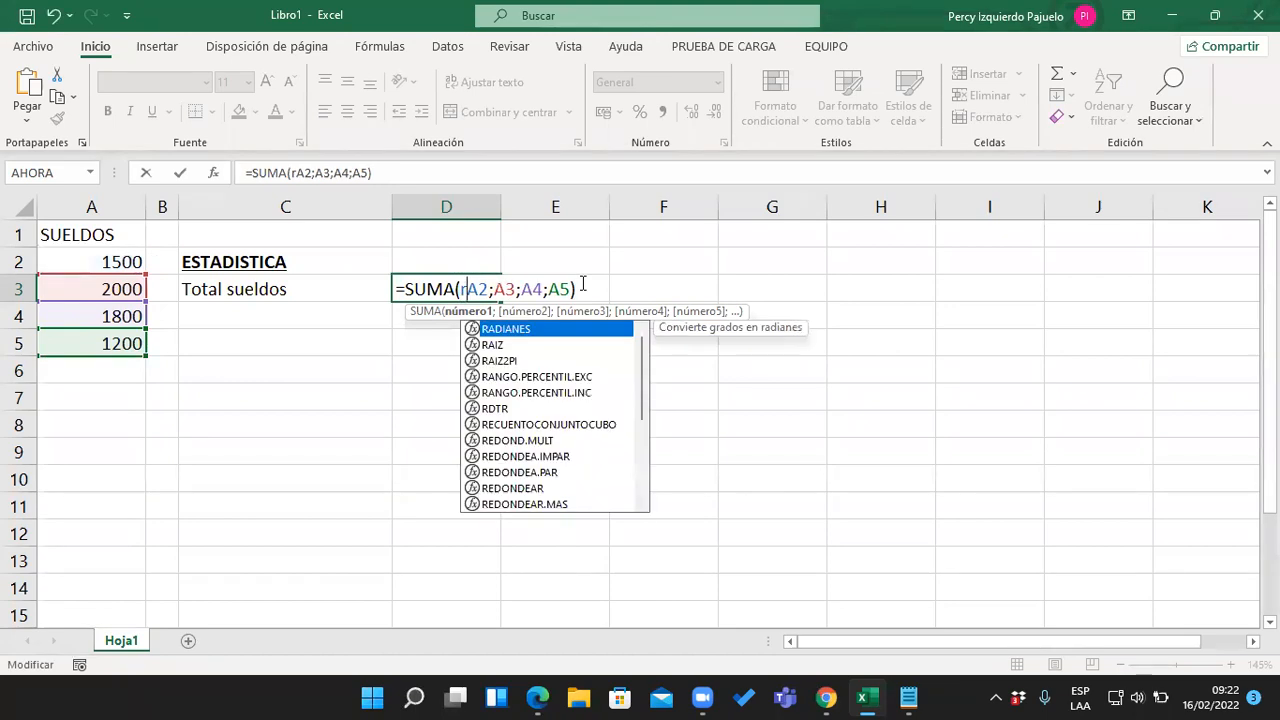
{"action": "key", "text": "BackSpace"}
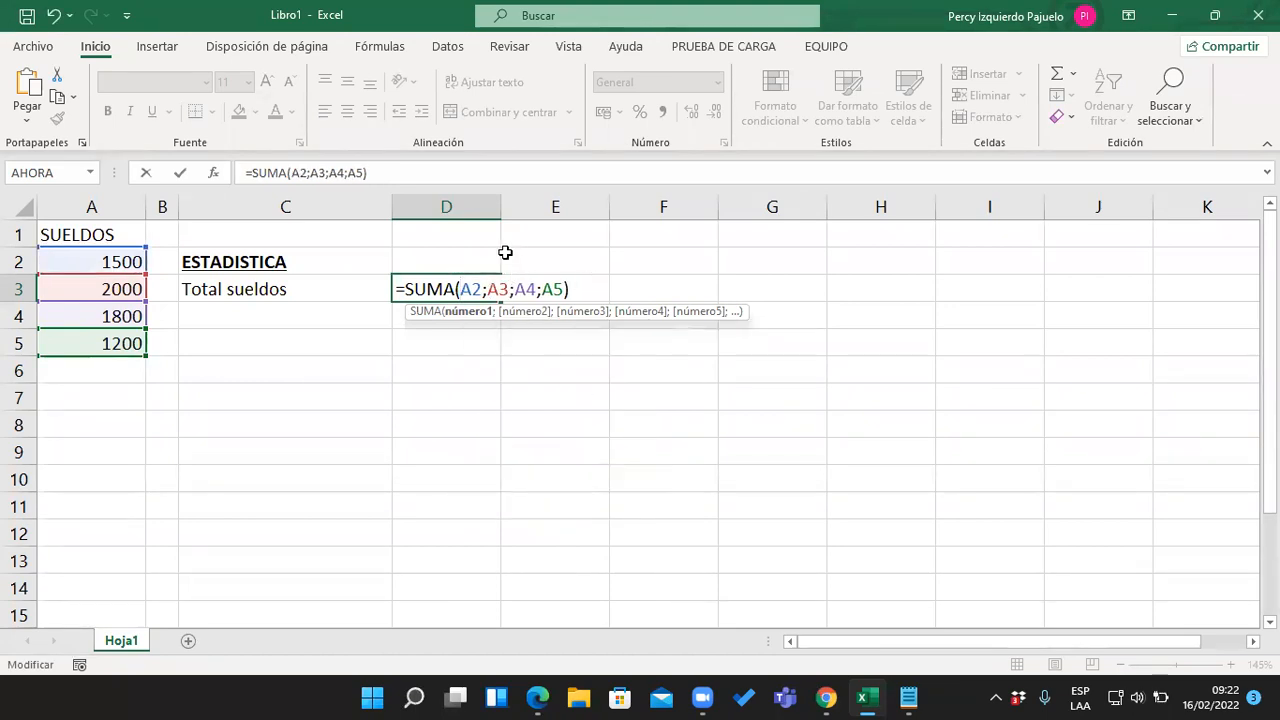
{"action": "left_click", "coordinate": [457, 290]}
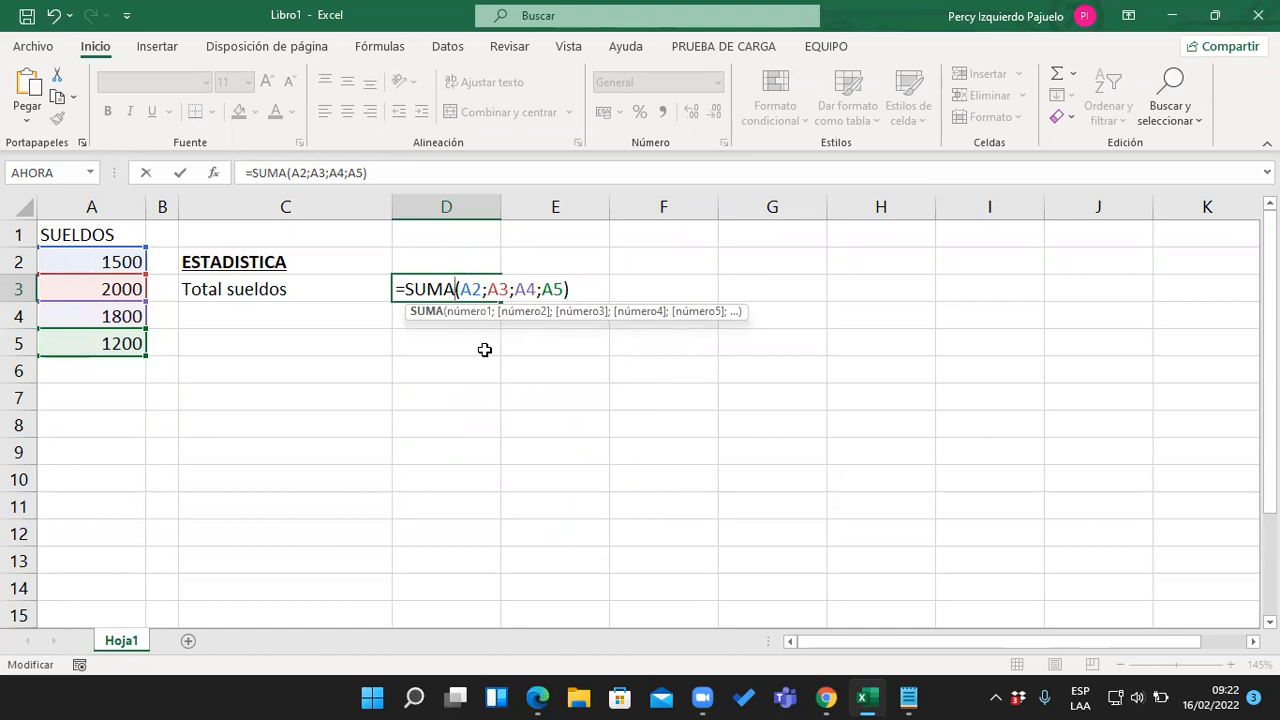
{"action": "type", "text": "R"}
{"action": "left_click", "coordinate": [602, 293]}
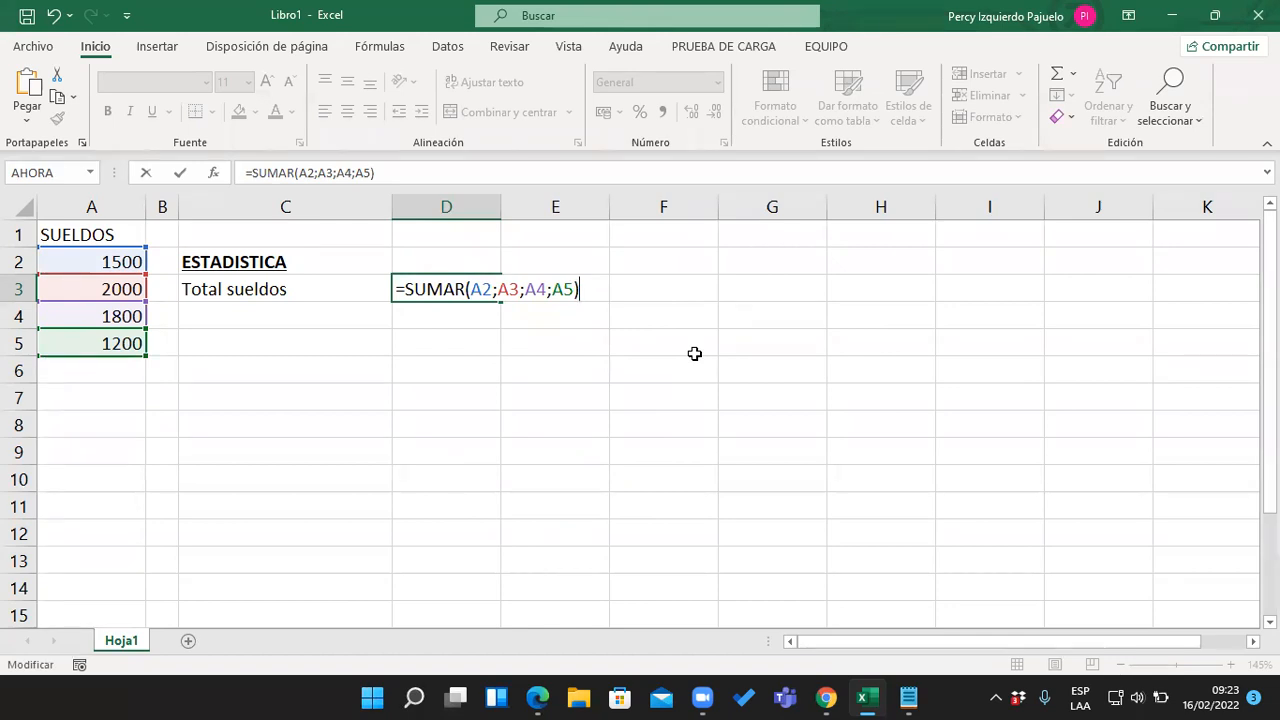
{"action": "key", "text": "Return"}
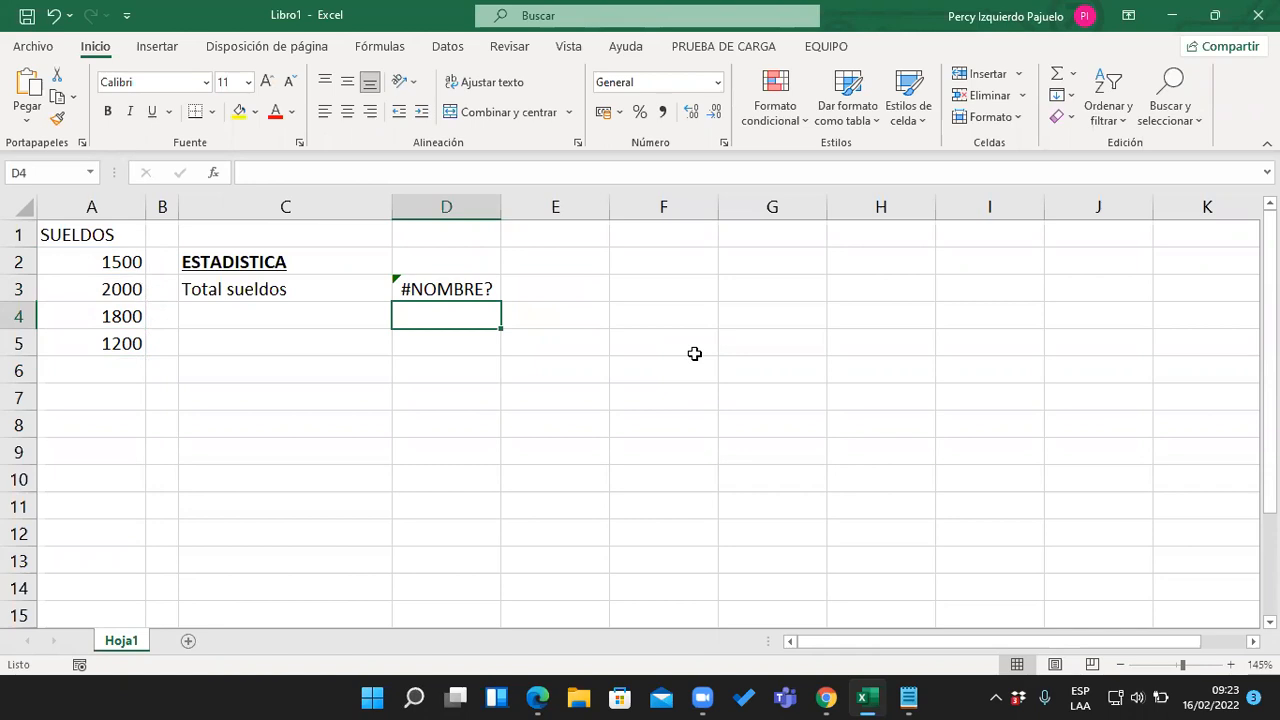
Try the function name SUM in cell D3 by committing =SUM(A2;A3;A4;A5)
{"action": "key", "text": "Up"}
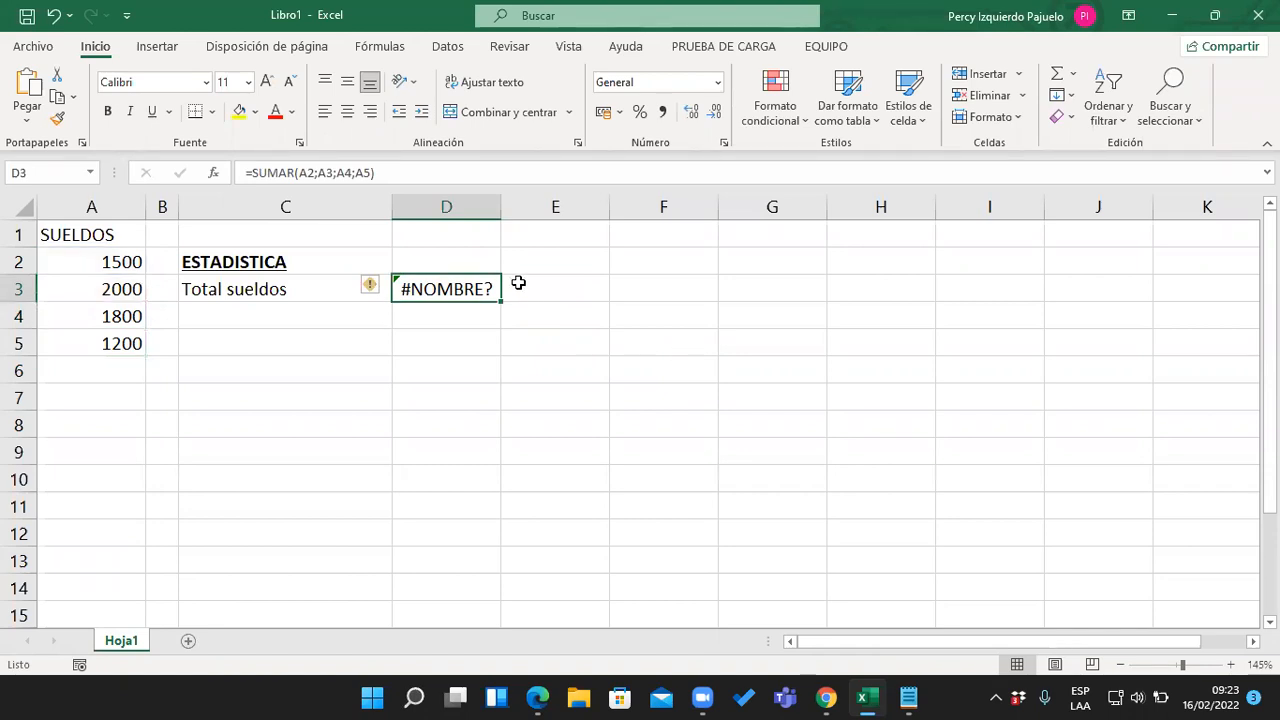
{"action": "double_click", "coordinate": [485, 289]}
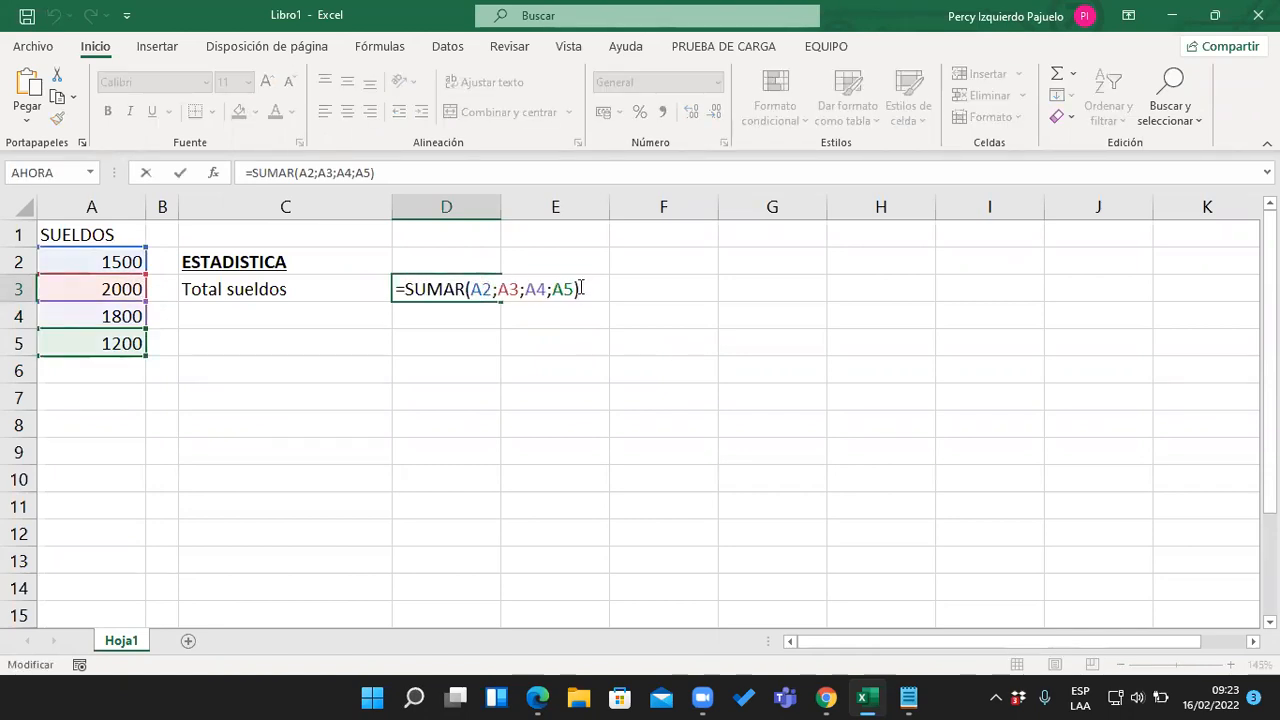
{"action": "left_click", "coordinate": [468, 289]}
{"action": "key", "text": "BackSpace"}
{"action": "key", "text": "BackSpace"}
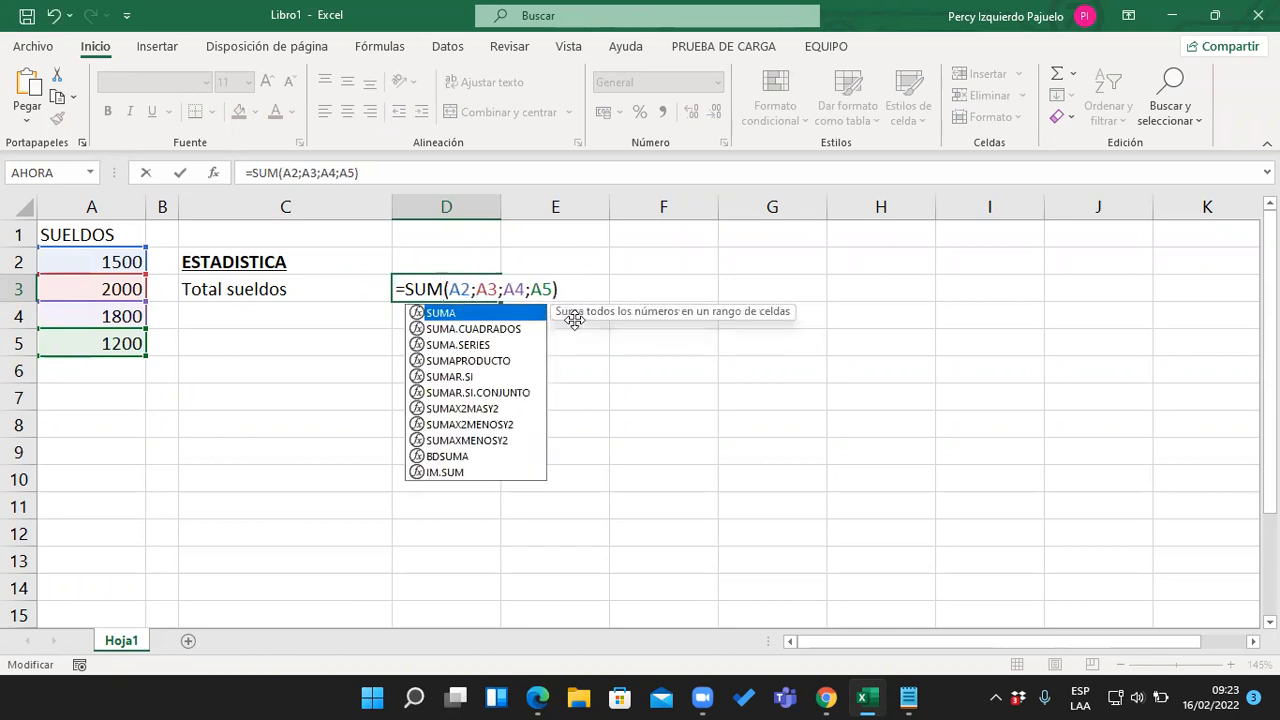
{"action": "left_click", "coordinate": [574, 294]}
{"action": "key", "text": "Return"}
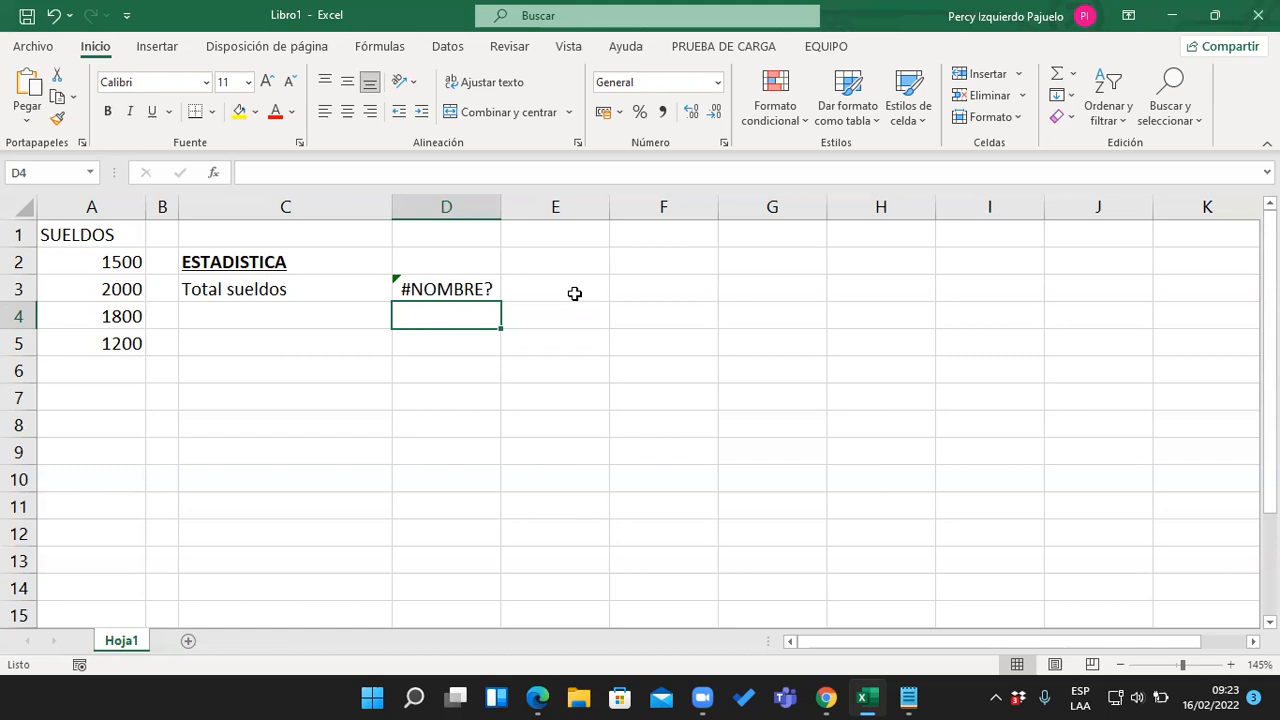
Correct the function name in the cell D3 formula back to SUMA
{"action": "key", "text": "Up"}
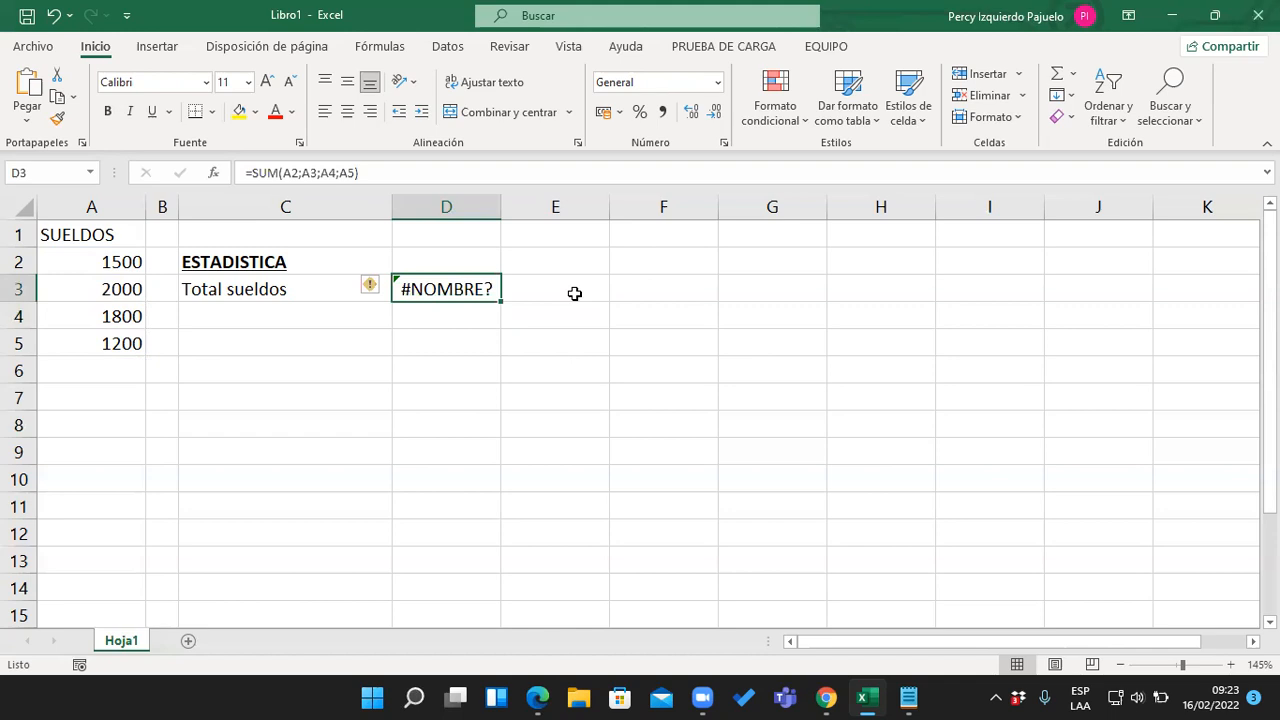
{"action": "double_click", "coordinate": [480, 292]}
{"action": "left_click", "coordinate": [446, 289]}
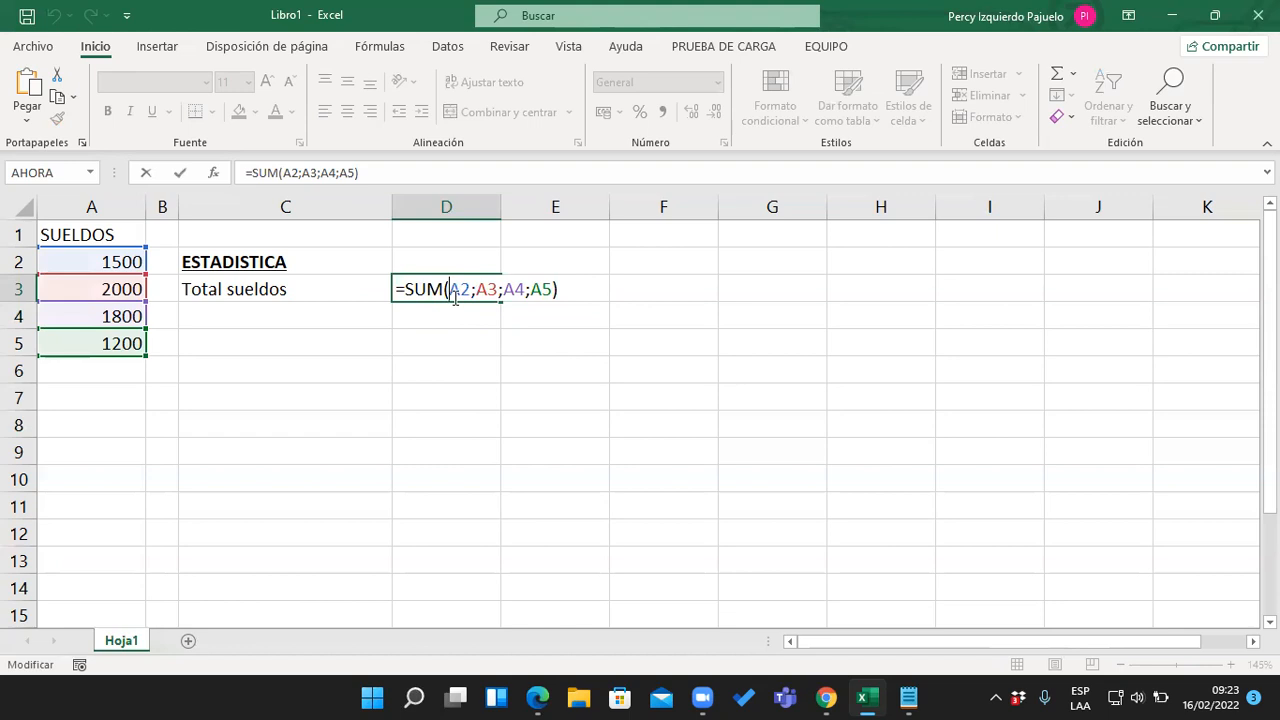
{"action": "type", "text": "A"}
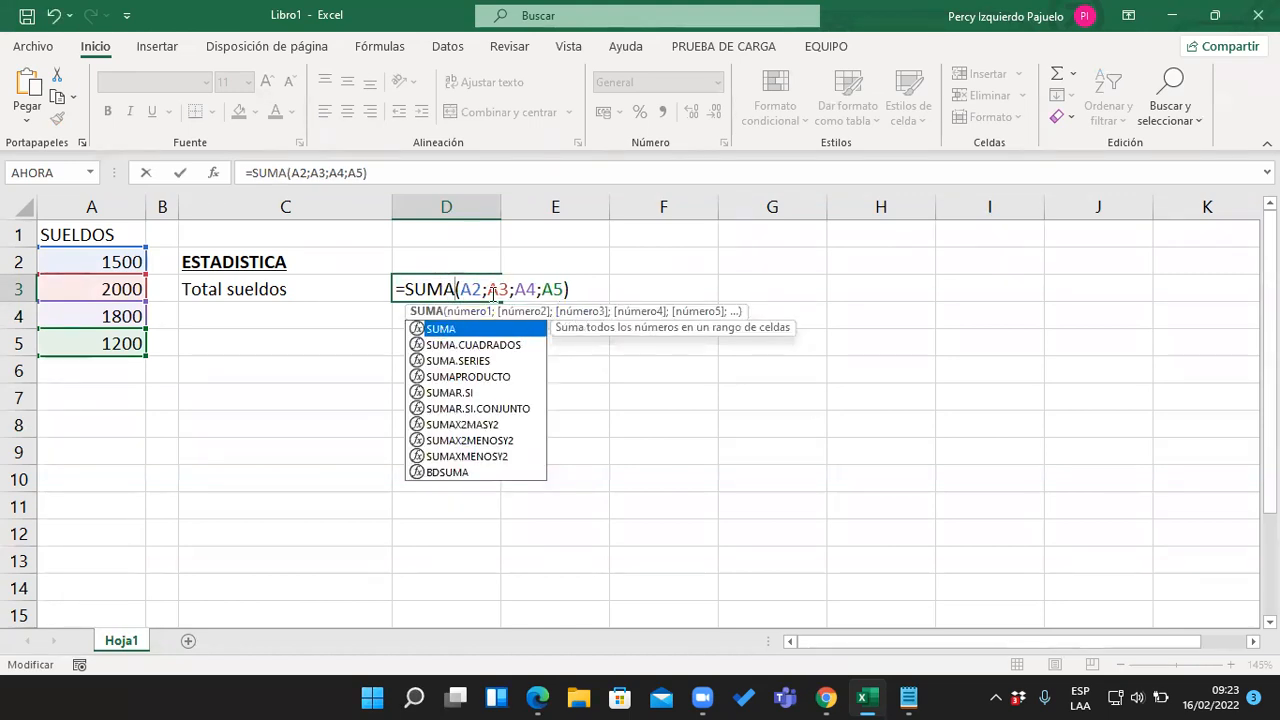
Try commas as argument separators in cell D3 by committing =SUMA(A2,A3,A4,A5)
{"action": "left_click", "coordinate": [487, 289]}
{"action": "key", "text": "BackSpace"}
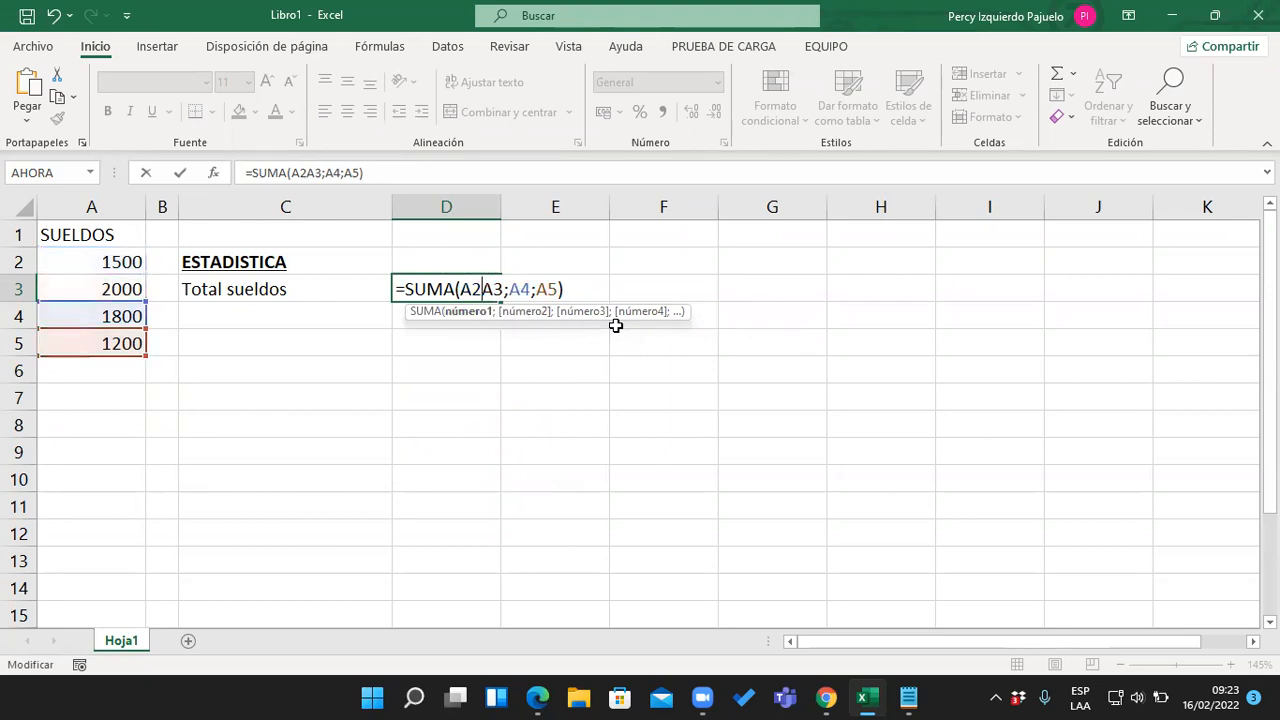
{"action": "type", "text": ","}
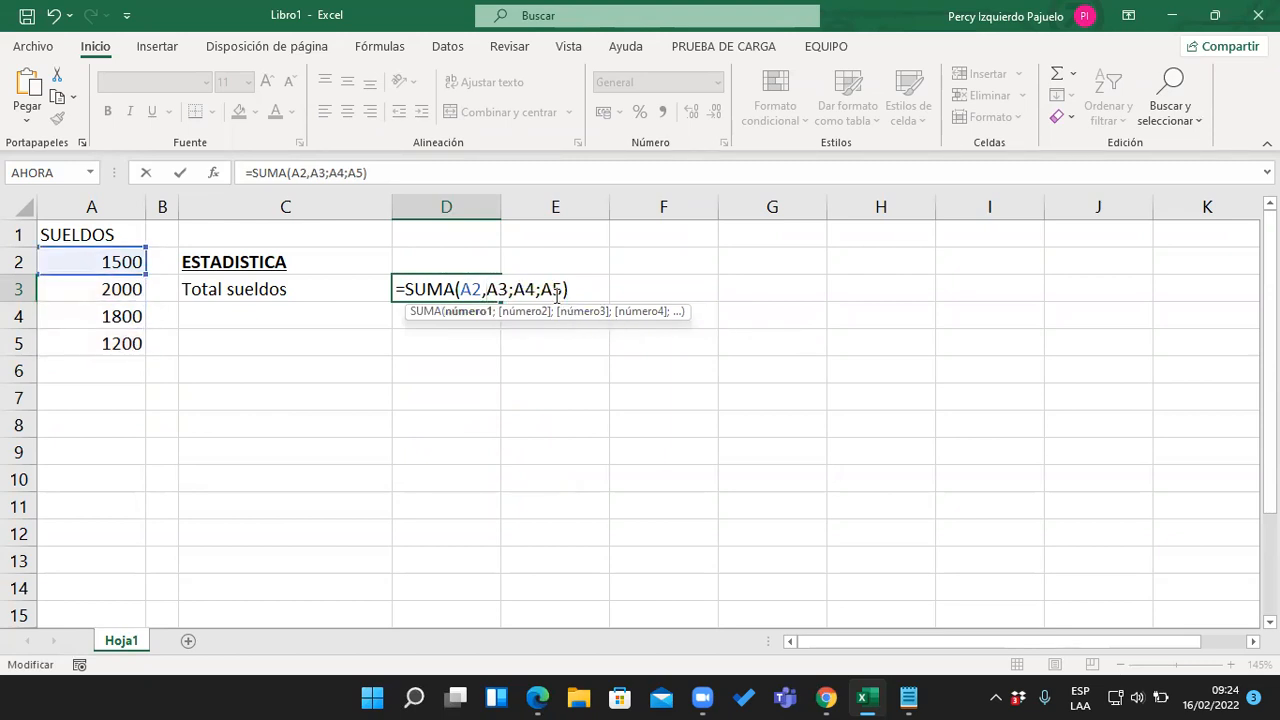
{"action": "left_click", "coordinate": [512, 289]}
{"action": "key", "text": "BackSpace"}
{"action": "type", "text": ","}
{"action": "left_click", "coordinate": [540, 289]}
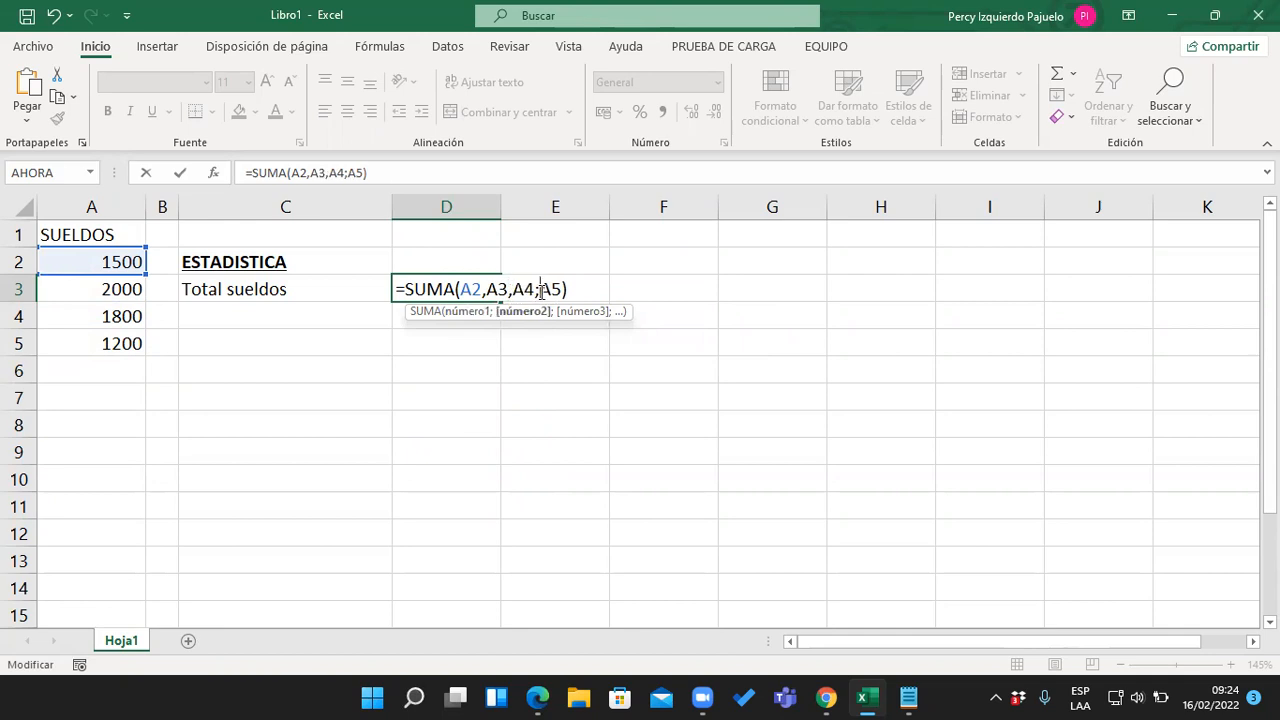
{"action": "key", "text": "BackSpace"}
{"action": "type", "text": ","}
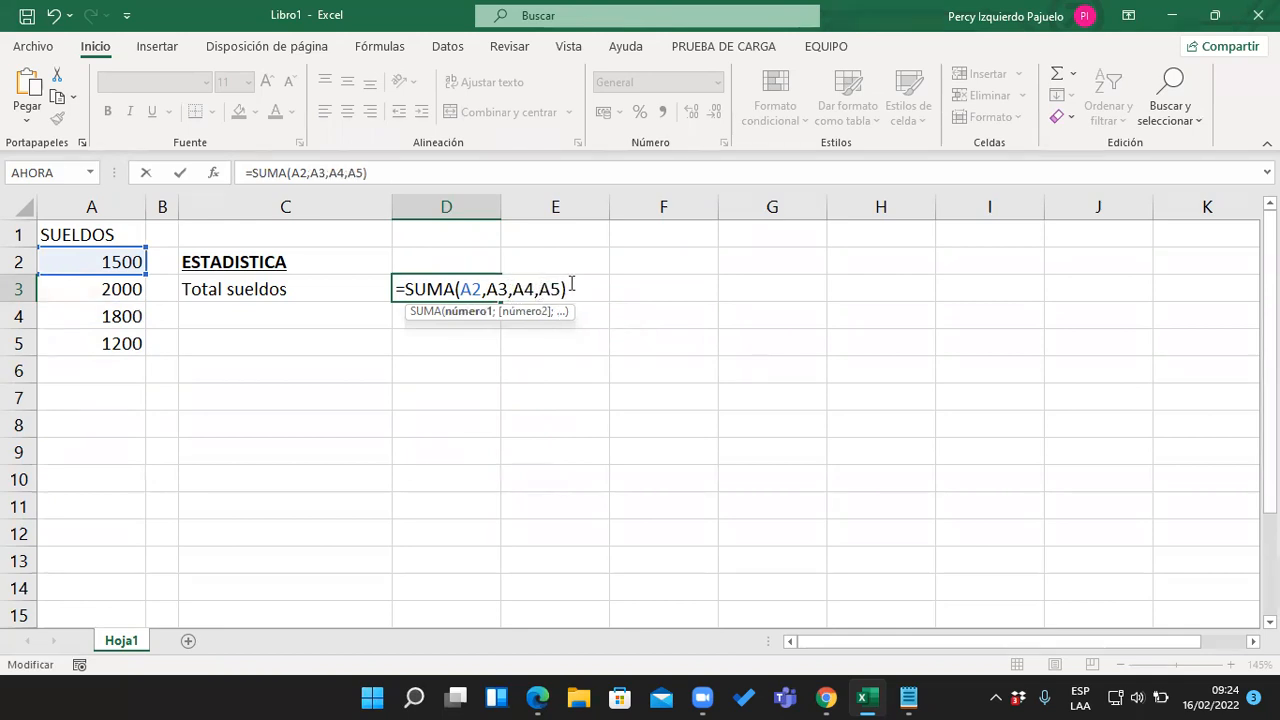
{"action": "left_click", "coordinate": [569, 289]}
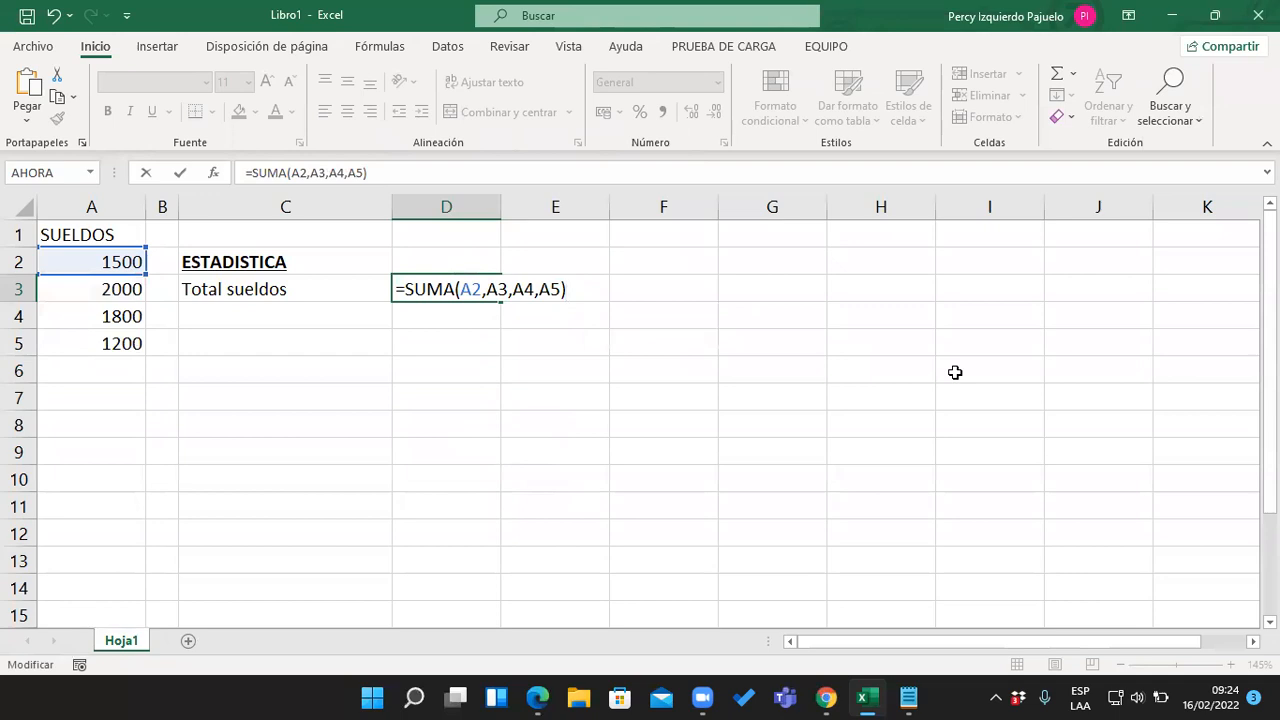
{"action": "left_click", "coordinate": [470, 289]}
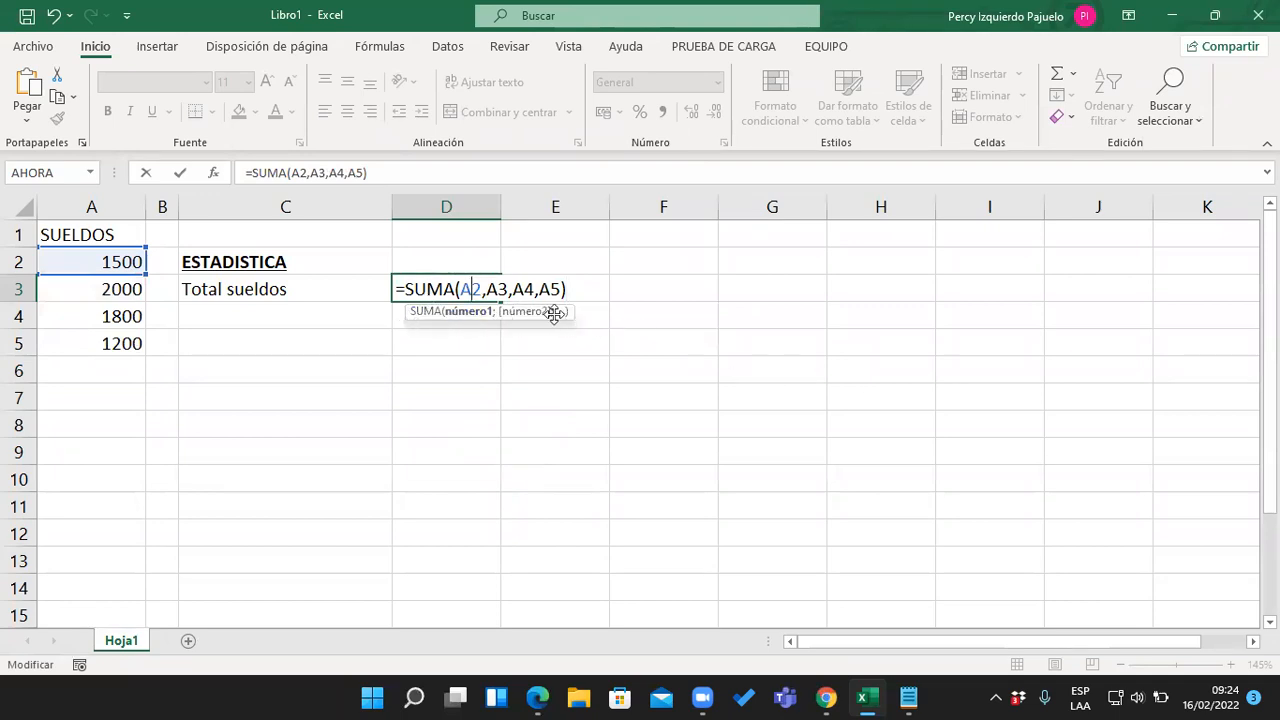
{"action": "left_click", "coordinate": [578, 290]}
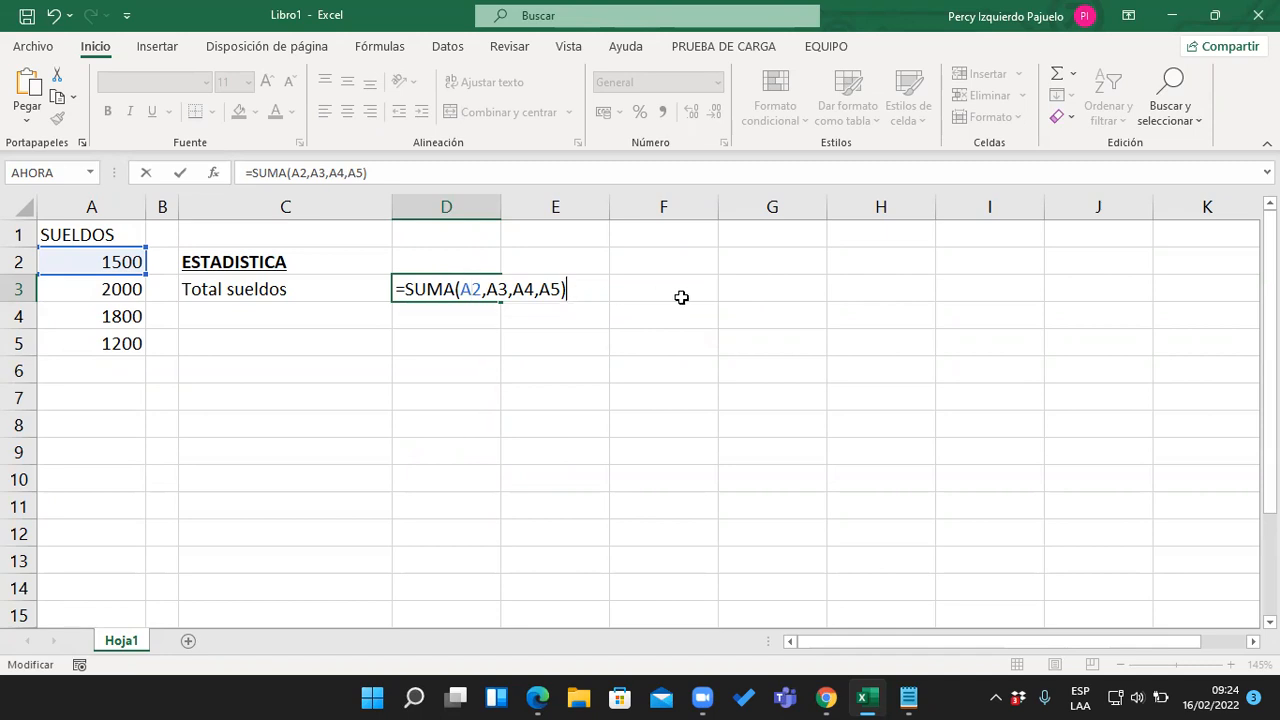
{"action": "key", "text": "Return"}
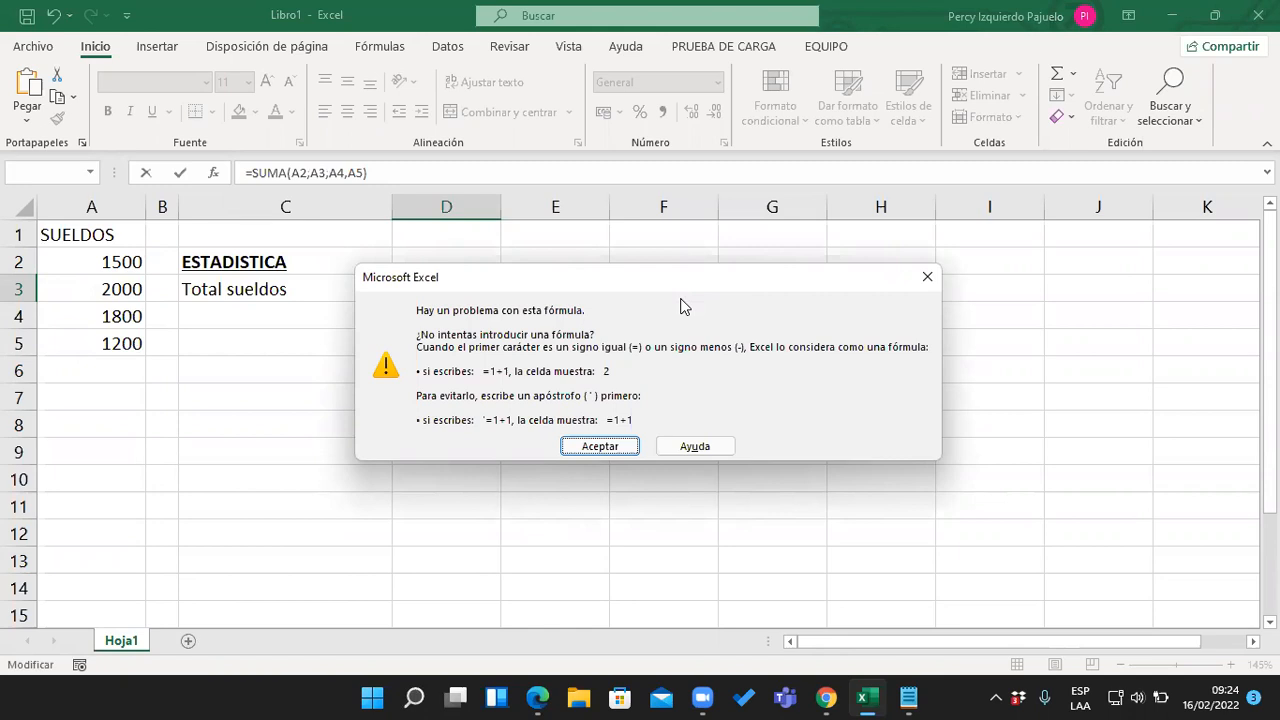
{"action": "left_click", "coordinate": [600, 446]}
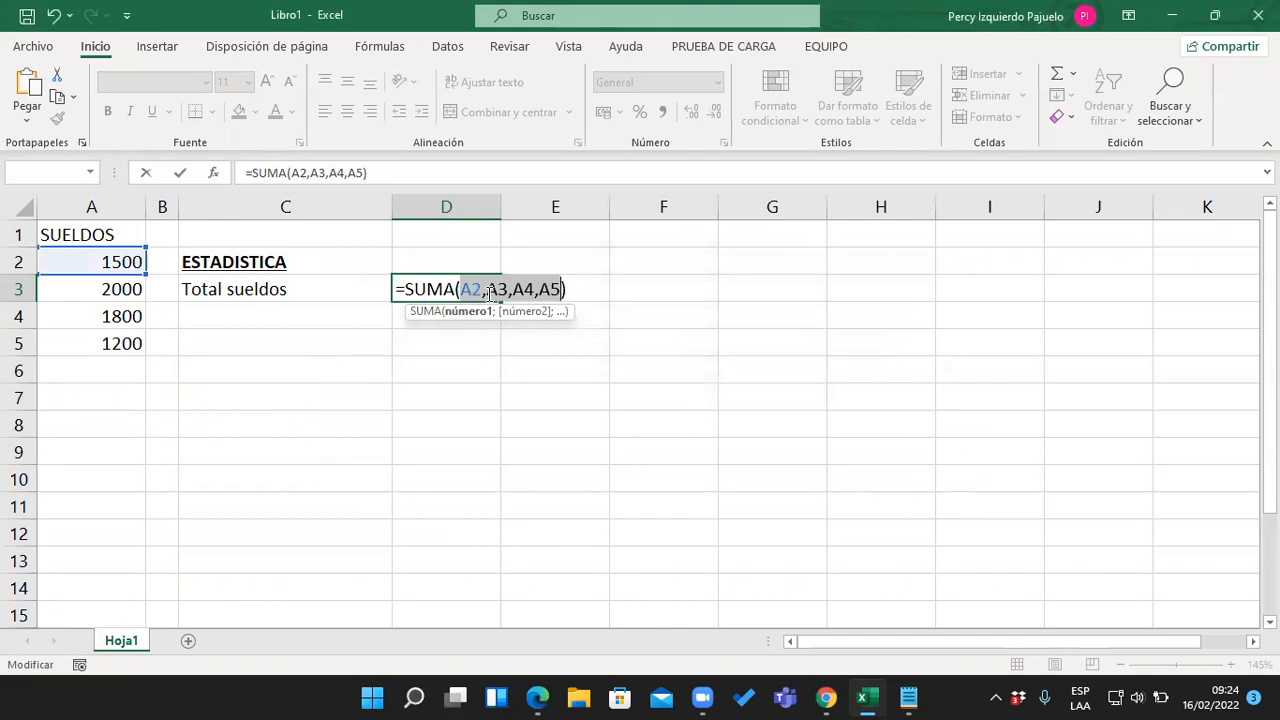
Restore the semicolon separators in the cell D3 formula, commit =SUMA(A2;A3;A4;A5), and select D3 again
{"action": "left_click", "coordinate": [487, 294]}
{"action": "key", "text": "BackSpace"}
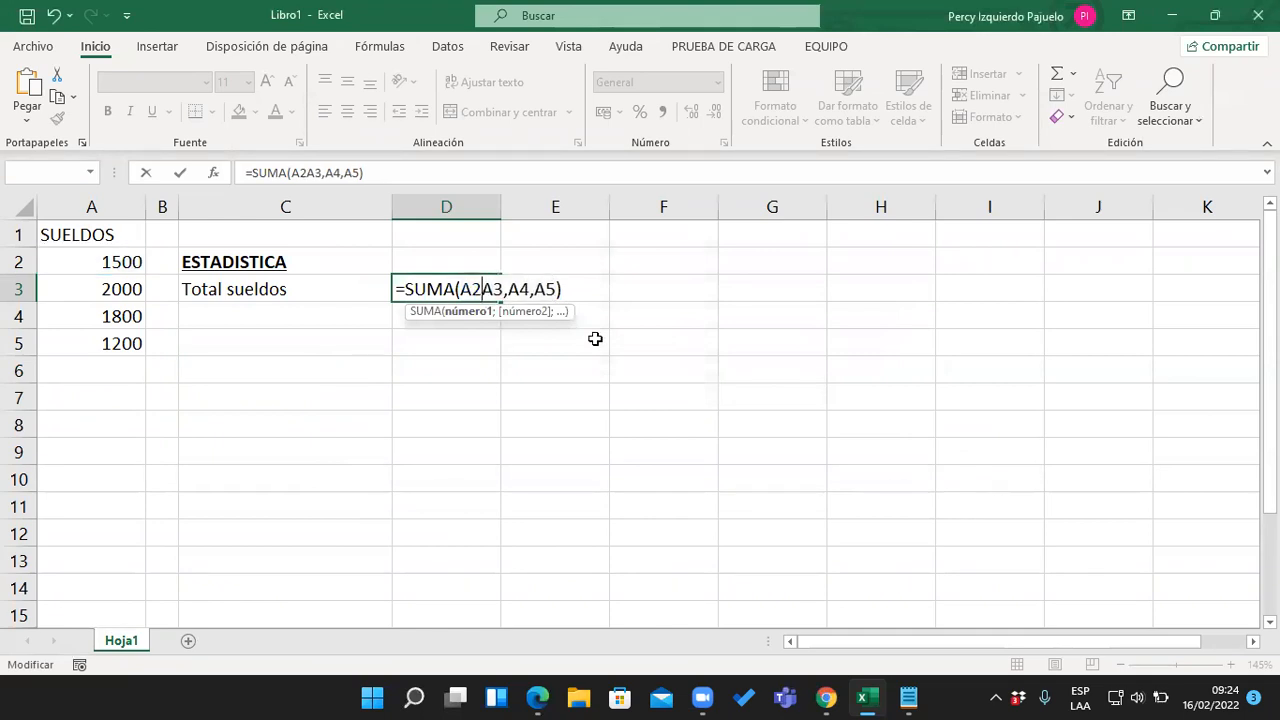
{"action": "type", "text": ";"}
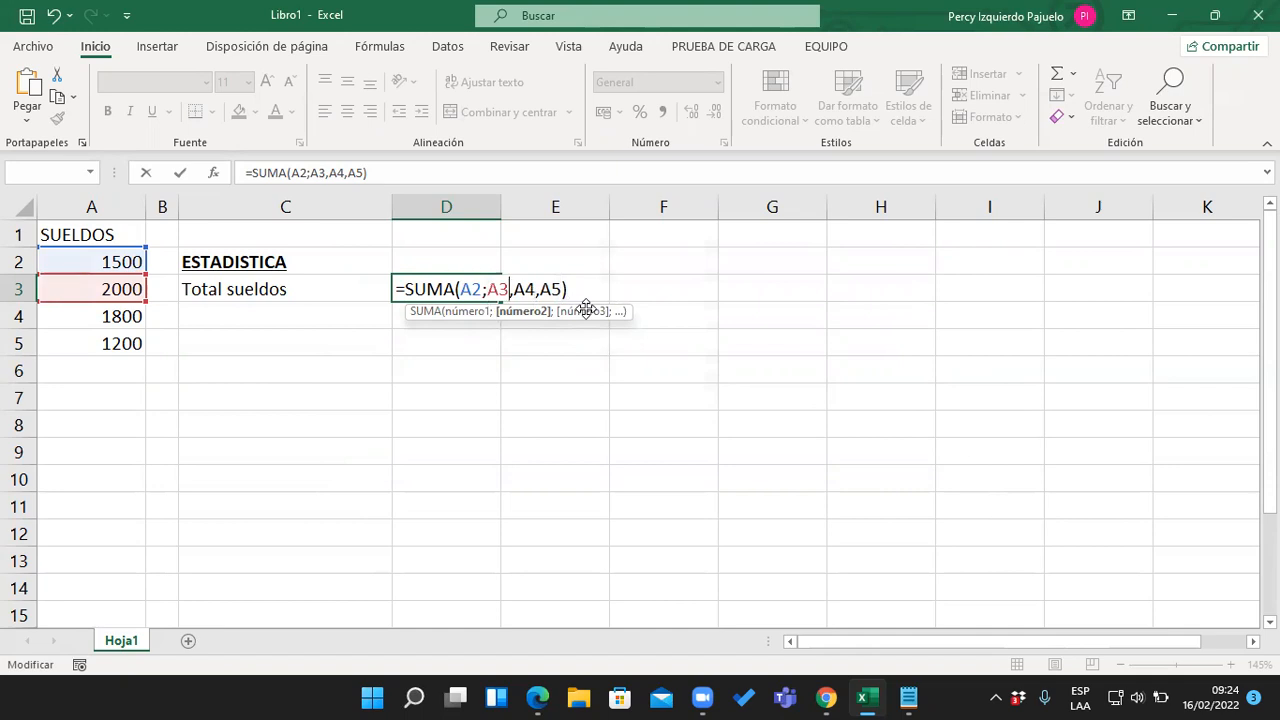
{"action": "key", "text": "Delete"}
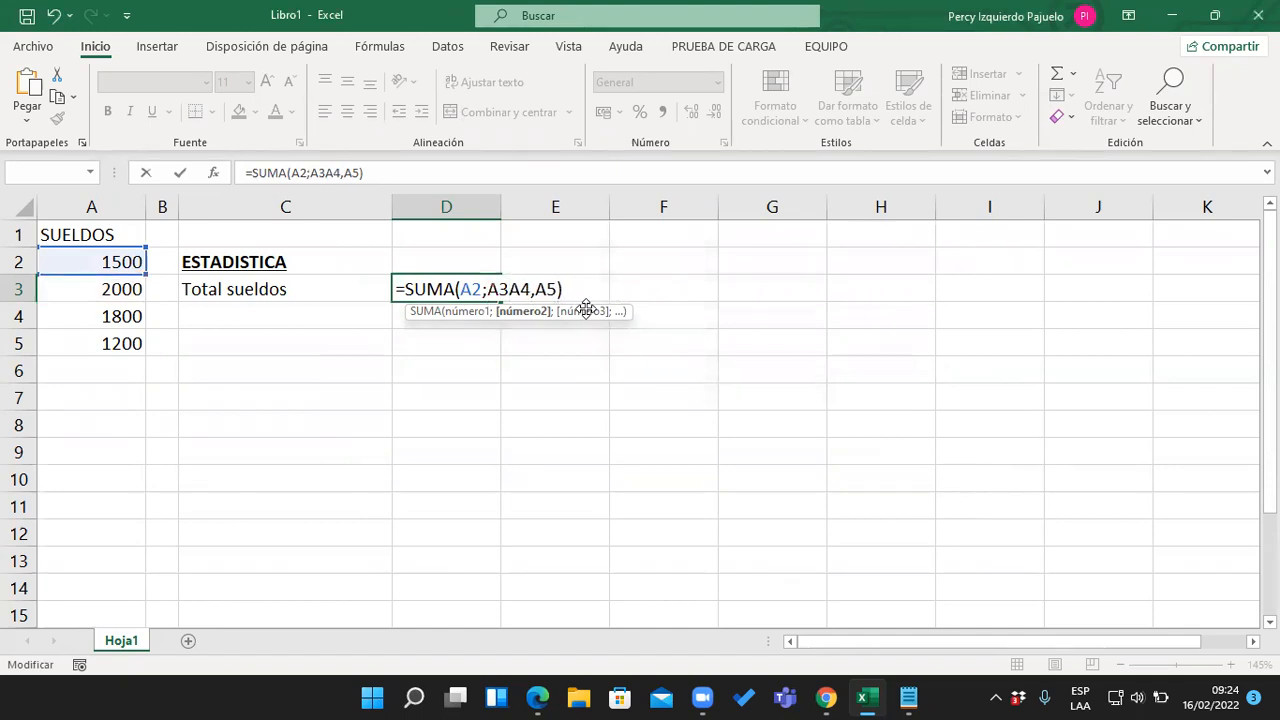
{"action": "type", "text": ";"}
{"action": "left_click", "coordinate": [544, 289]}
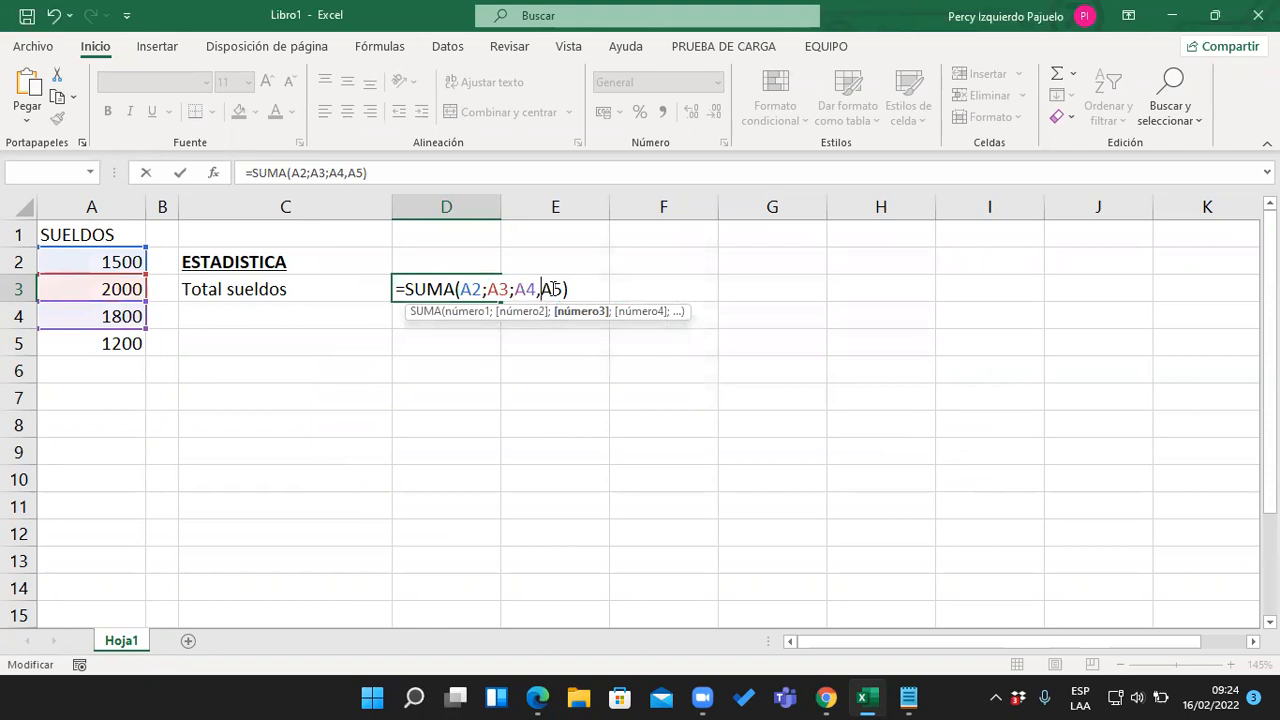
{"action": "key", "text": "BackSpace"}
{"action": "type", "text": ";"}
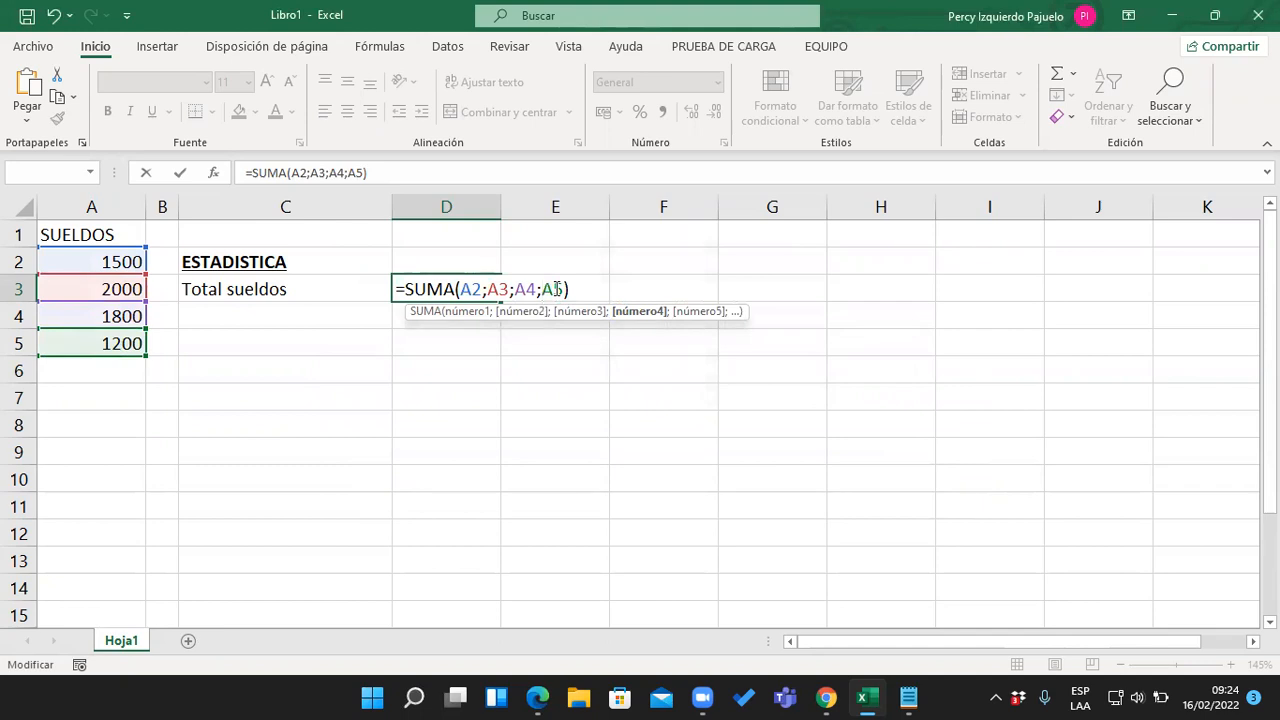
{"action": "left_click", "coordinate": [576, 289]}
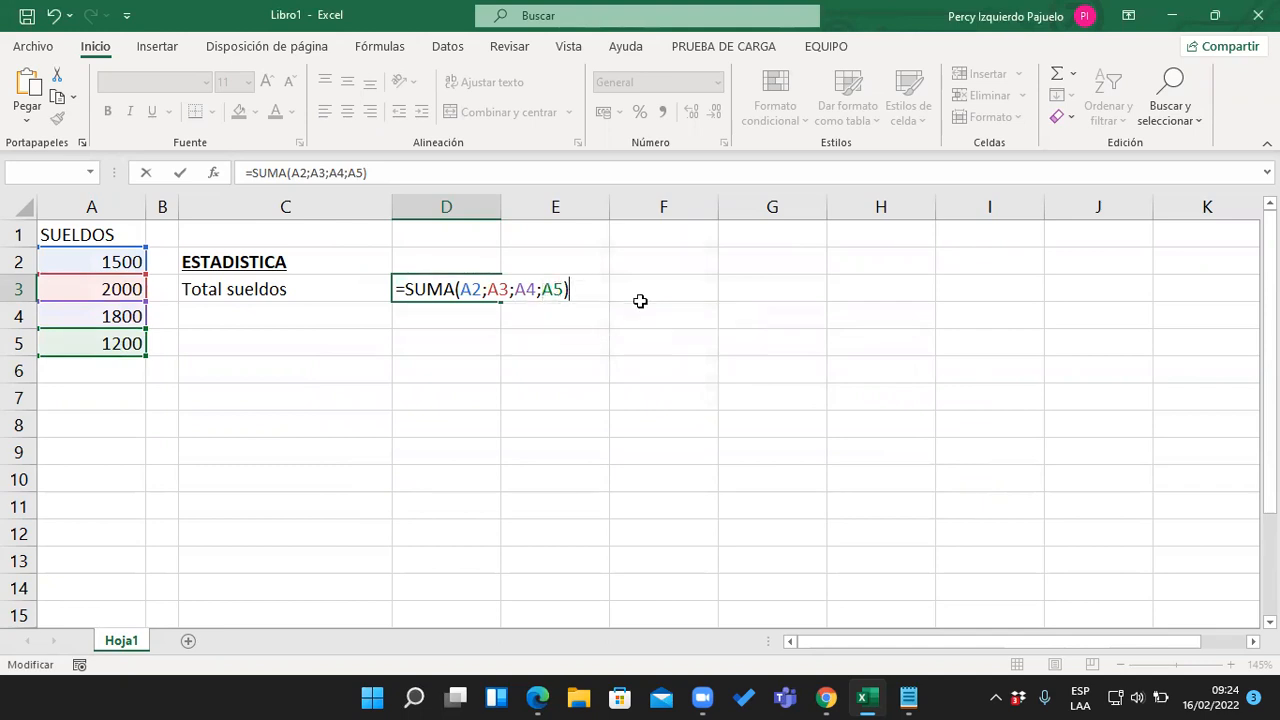
{"action": "left_click", "coordinate": [732, 325]}
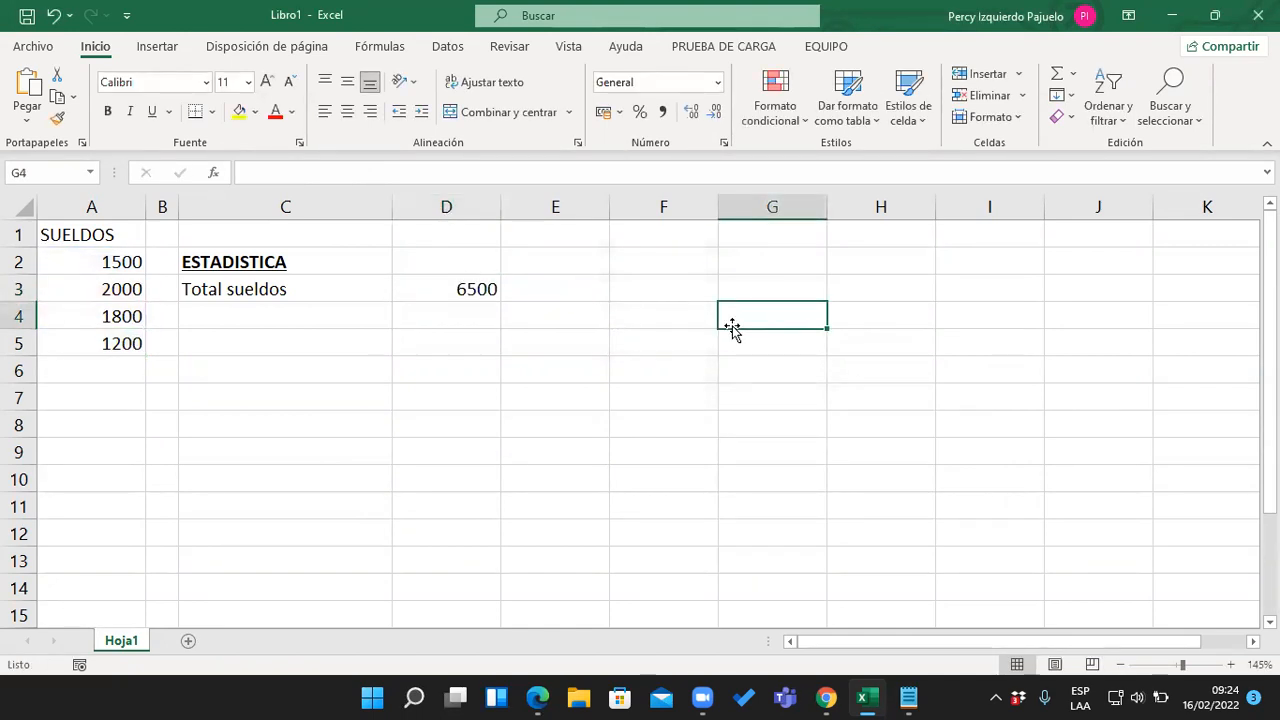
{"action": "left_click", "coordinate": [466, 292]}
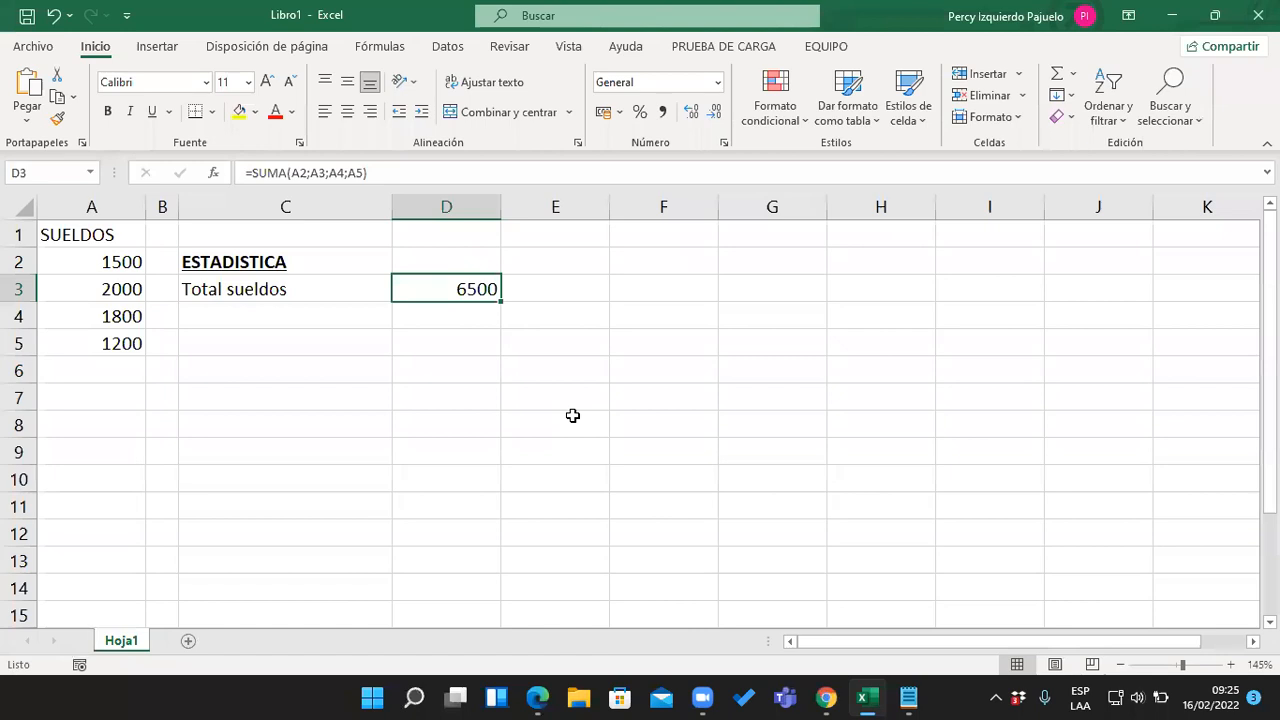
Review the individual cell arguments of the SUMA formula in cell D3 and leave it as it is
{"action": "double_click", "coordinate": [468, 296]}
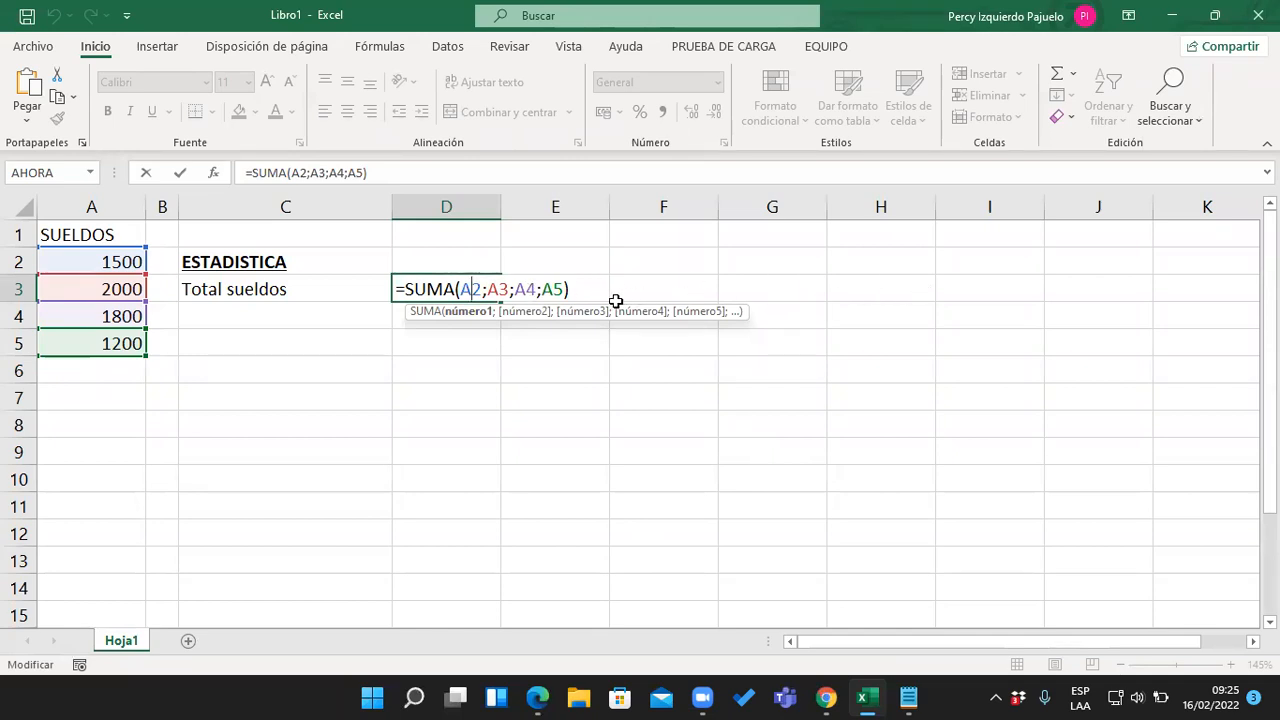
{"action": "left_click", "coordinate": [581, 290]}
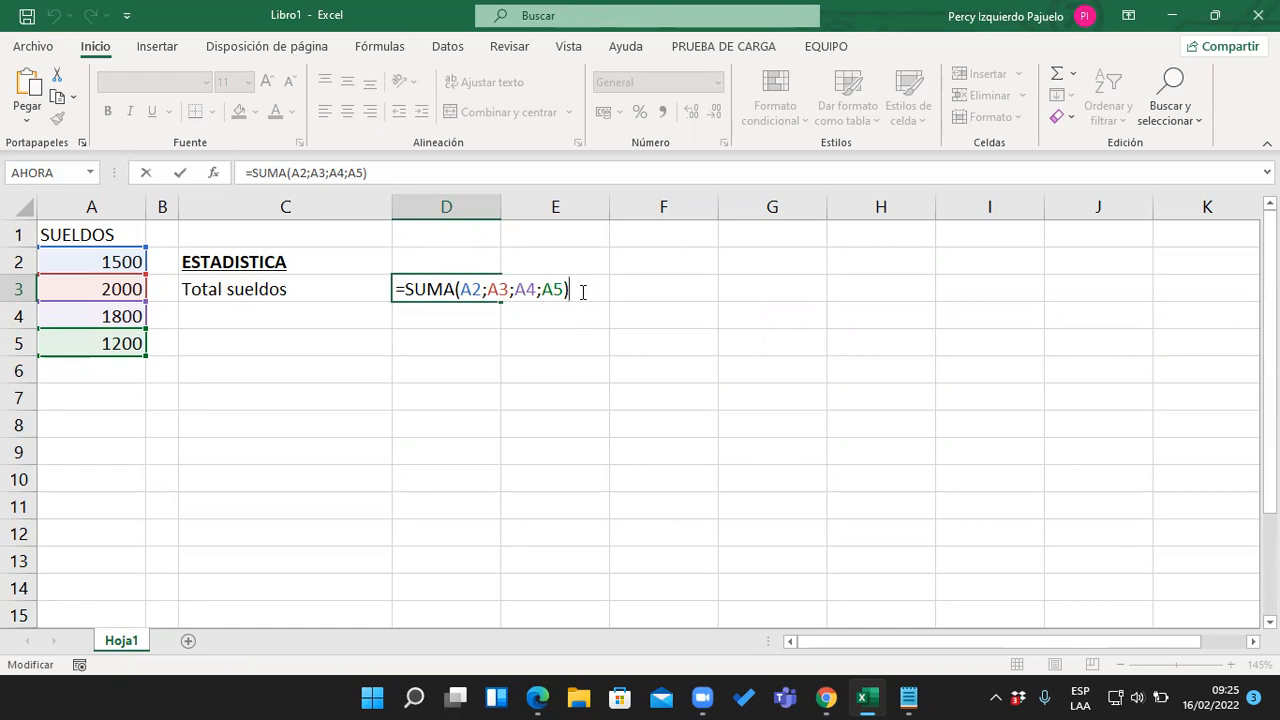
{"action": "key", "text": "Return"}
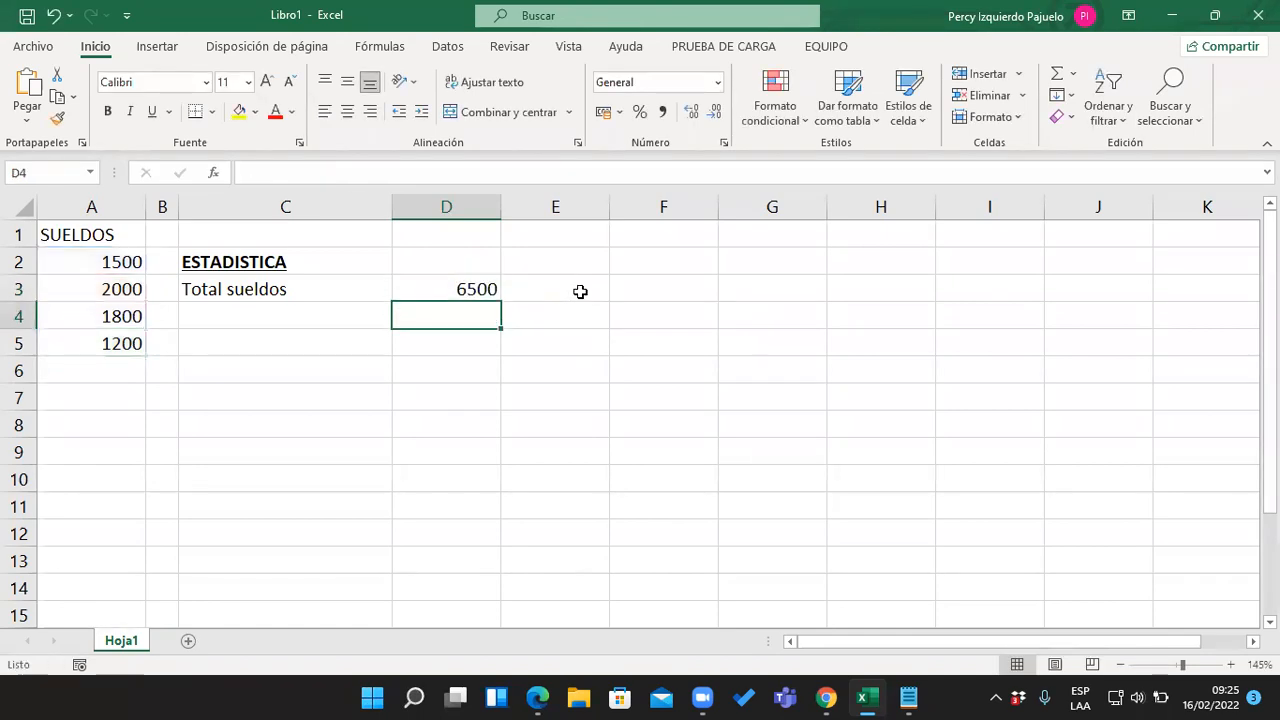
Switch to the Notepad notes, highlight the syntax line =SUMA(Rango), and return to the Excel workbook
{"action": "left_click", "coordinate": [908, 697]}
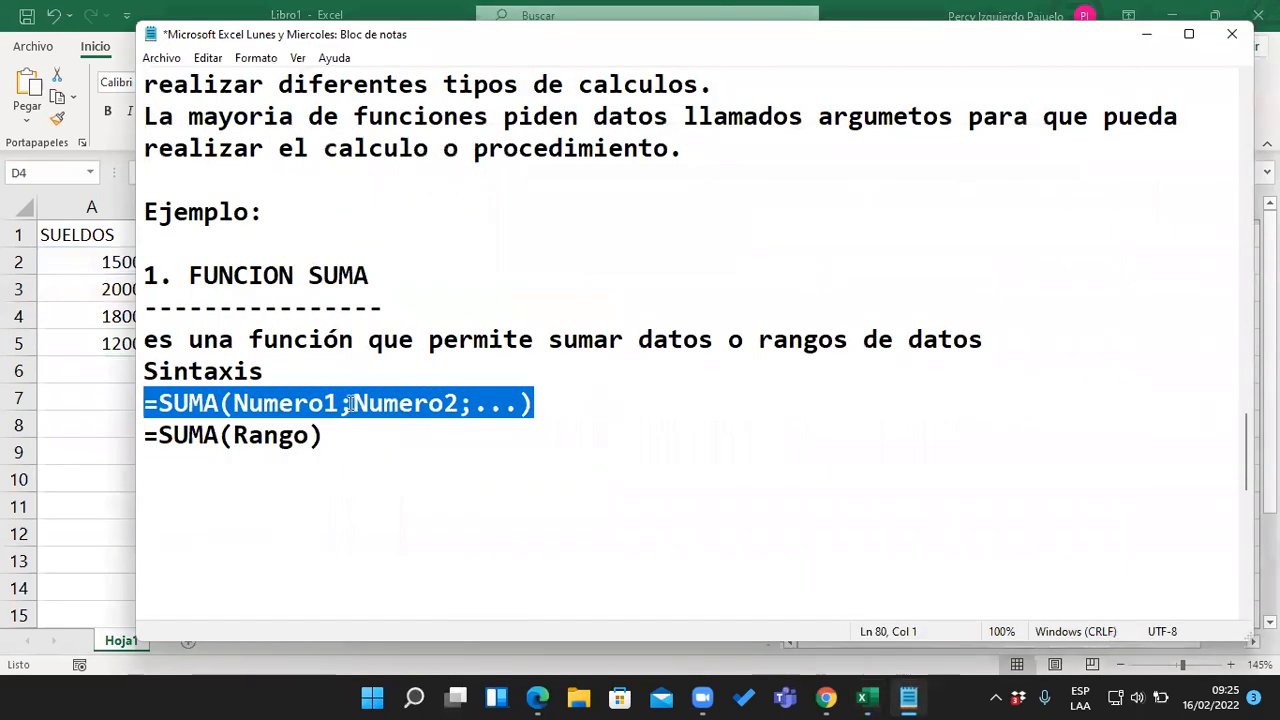
{"action": "left_click_drag", "start_coordinate": [343, 434], "coordinate": [146, 497]}
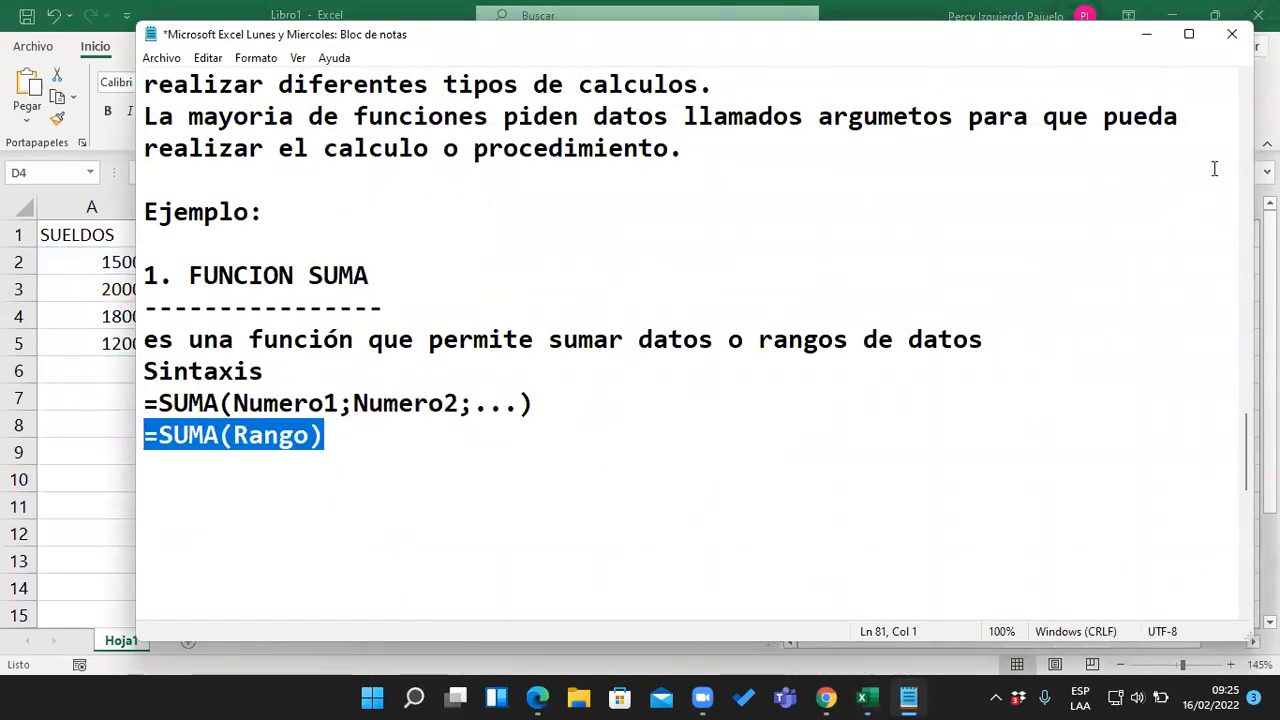
{"action": "left_click", "coordinate": [1147, 34]}
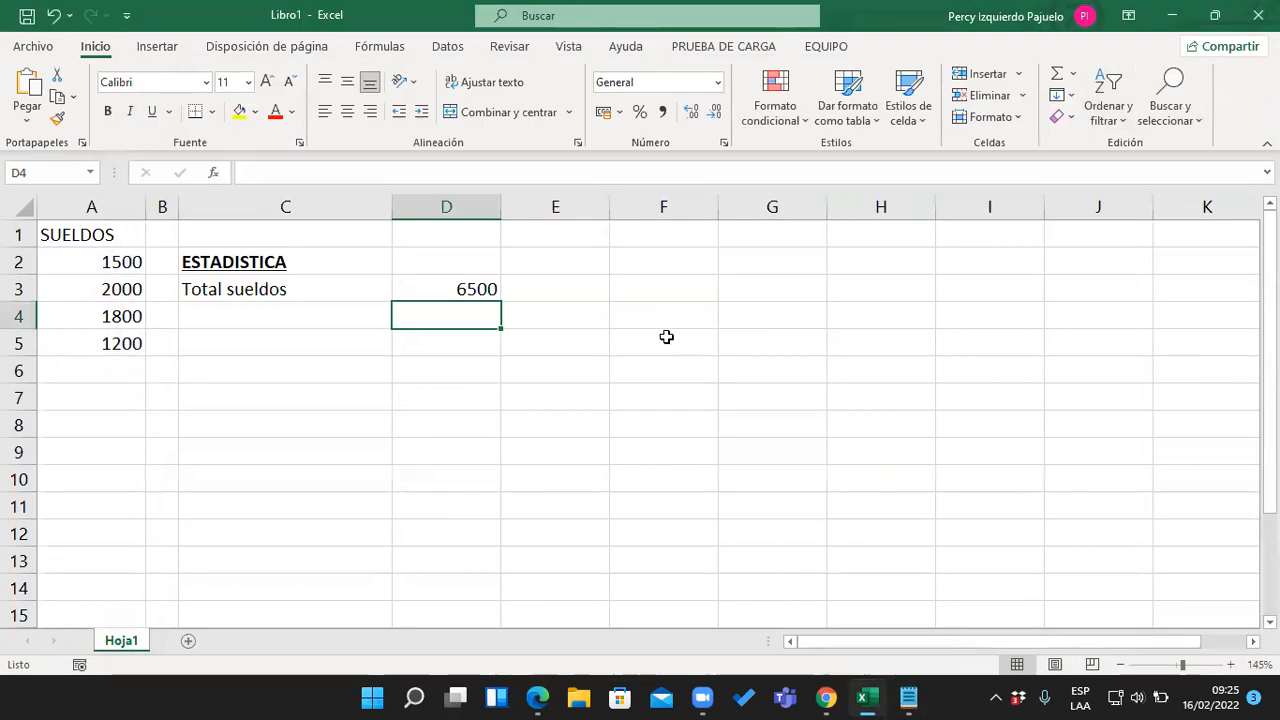
Extend the SUELDOS list in cells A6 to A9 with the salaries 1000, 1340, 1850 and 1400
{"action": "left_click", "coordinate": [103, 368]}
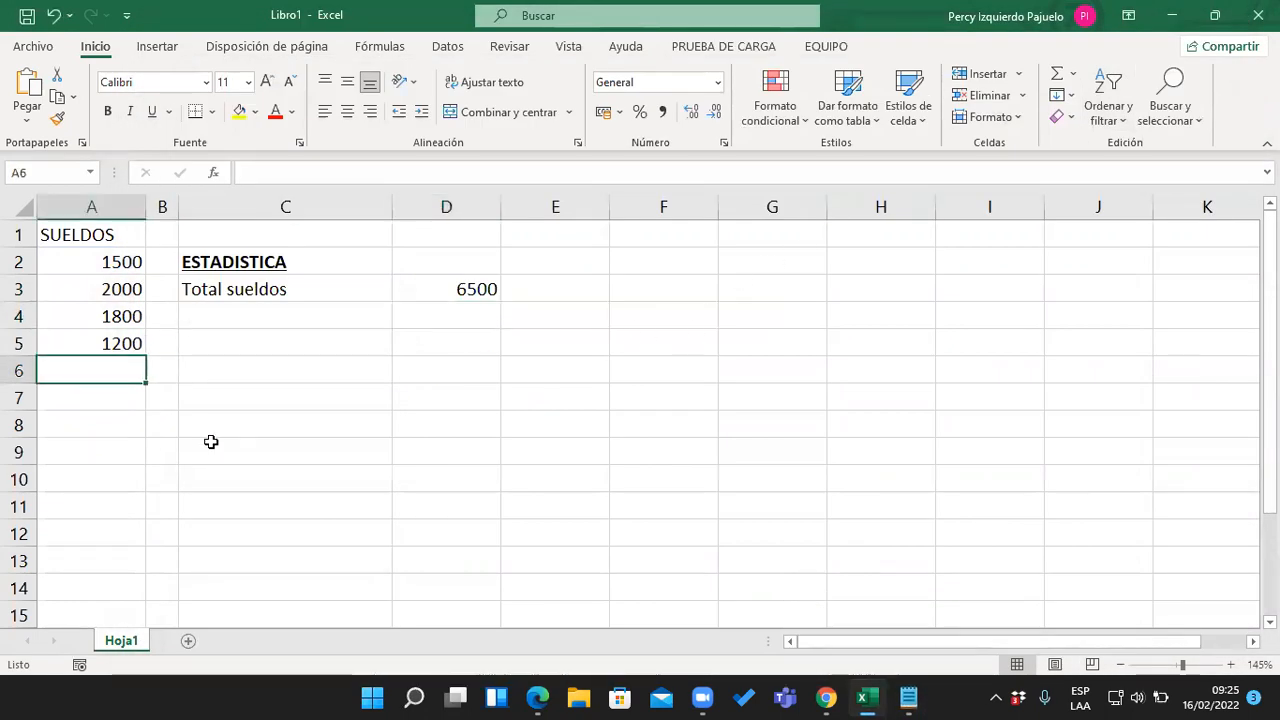
{"action": "type", "text": "1000"}
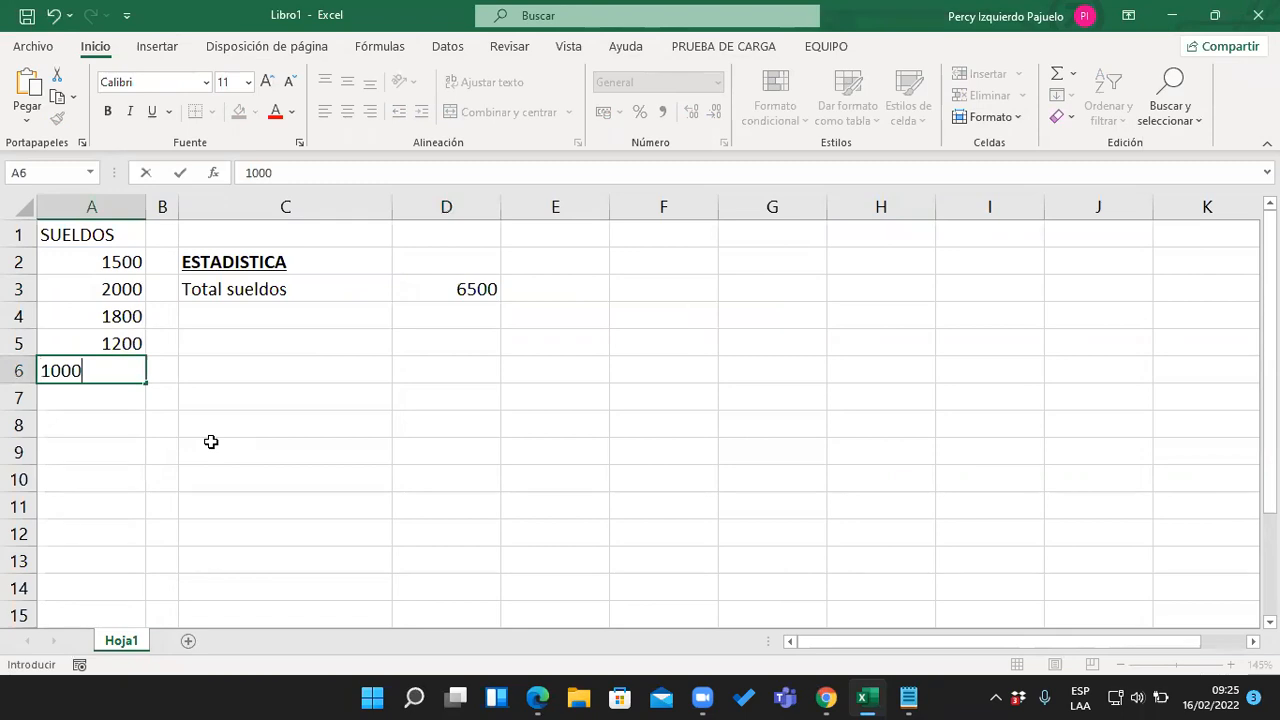
{"action": "key", "text": "Return"}
{"action": "type", "text": "1340"}
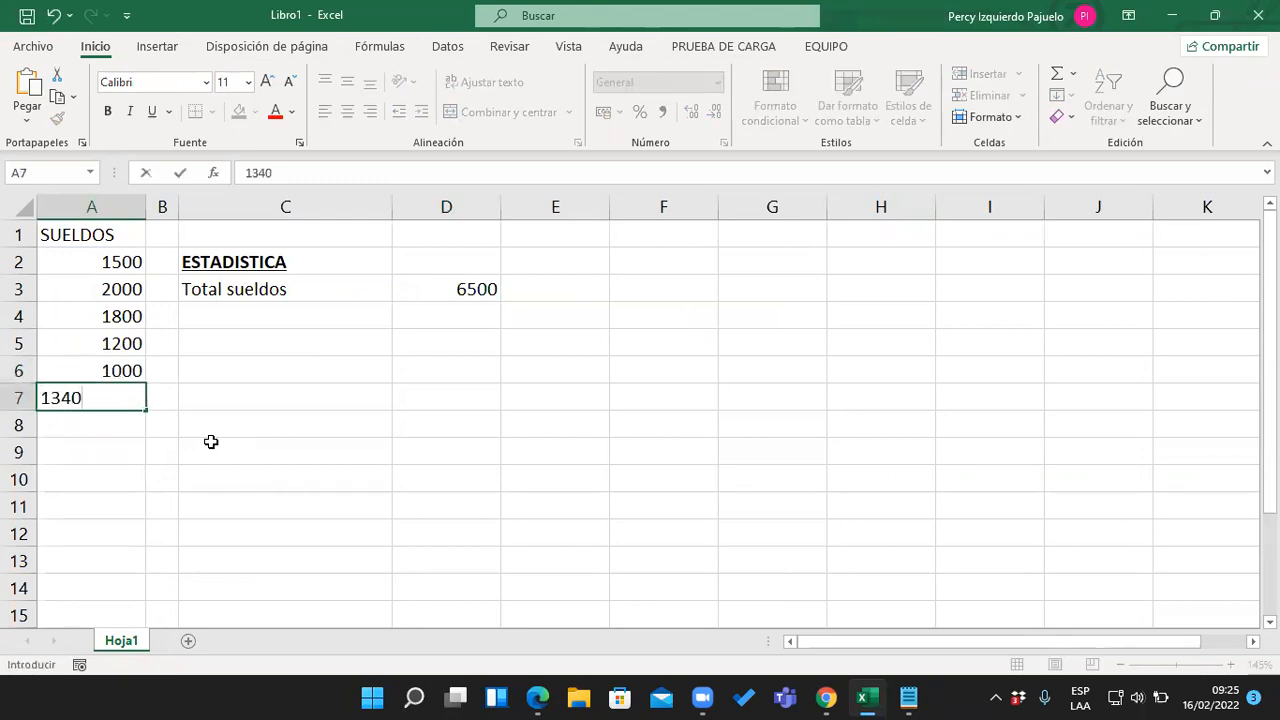
{"action": "key", "text": "Return"}
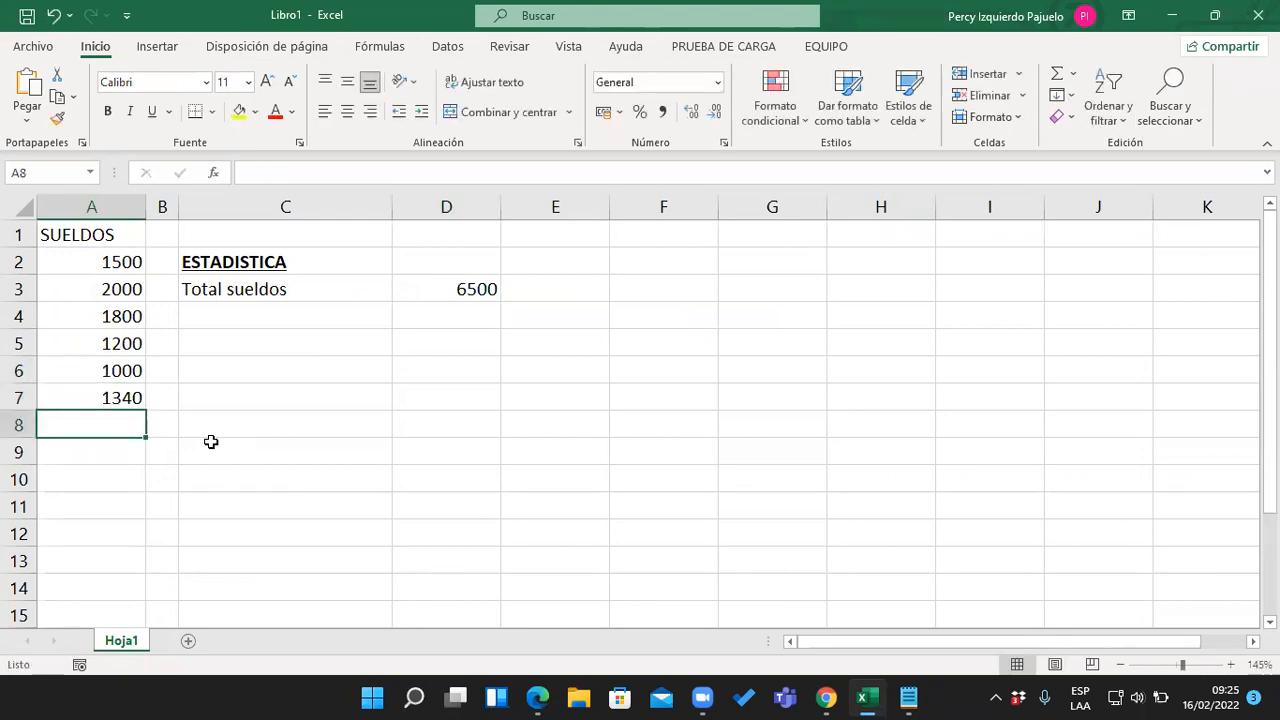
{"action": "type", "text": "1850"}
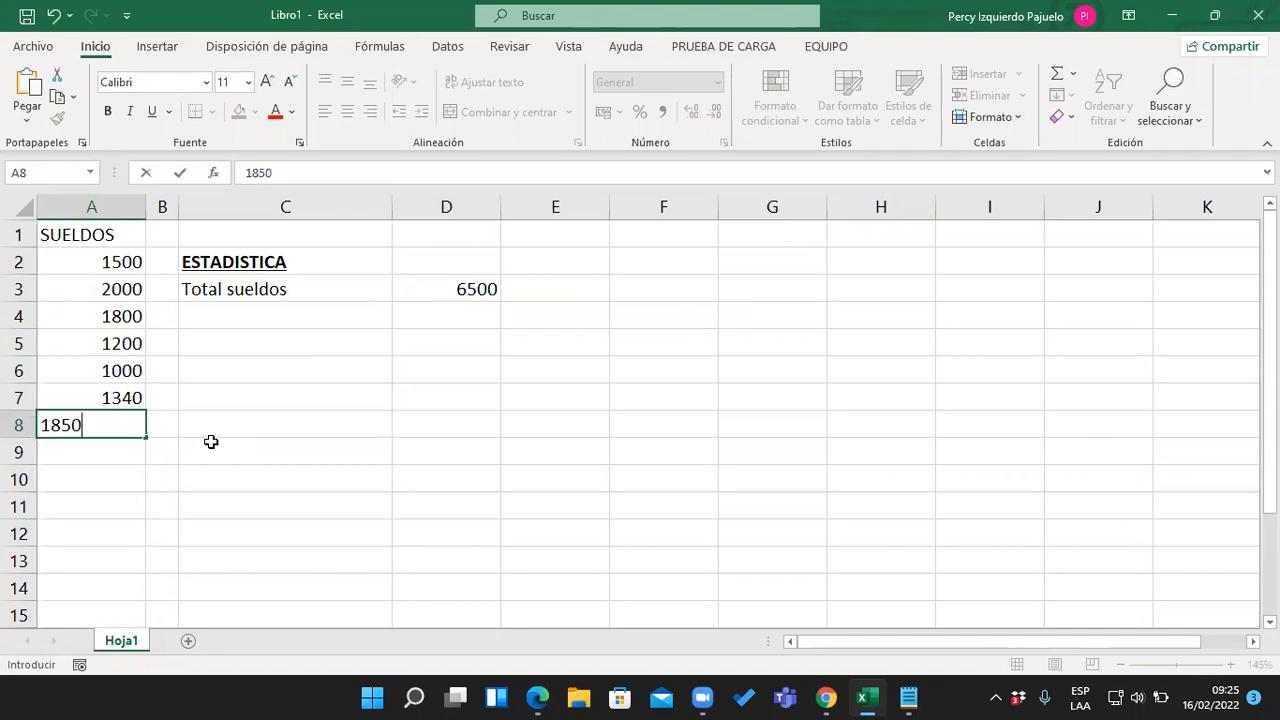
{"action": "key", "text": "Return"}
{"action": "type", "text": "1400"}
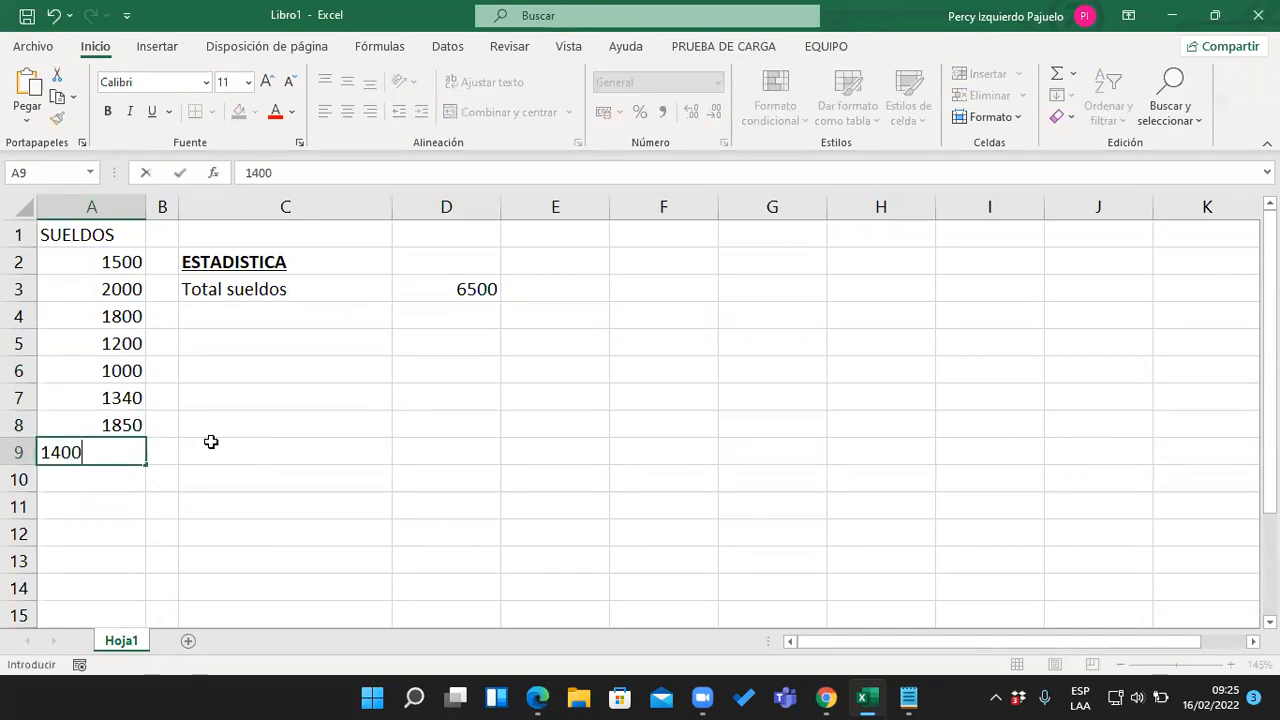
{"action": "key", "text": "Return"}
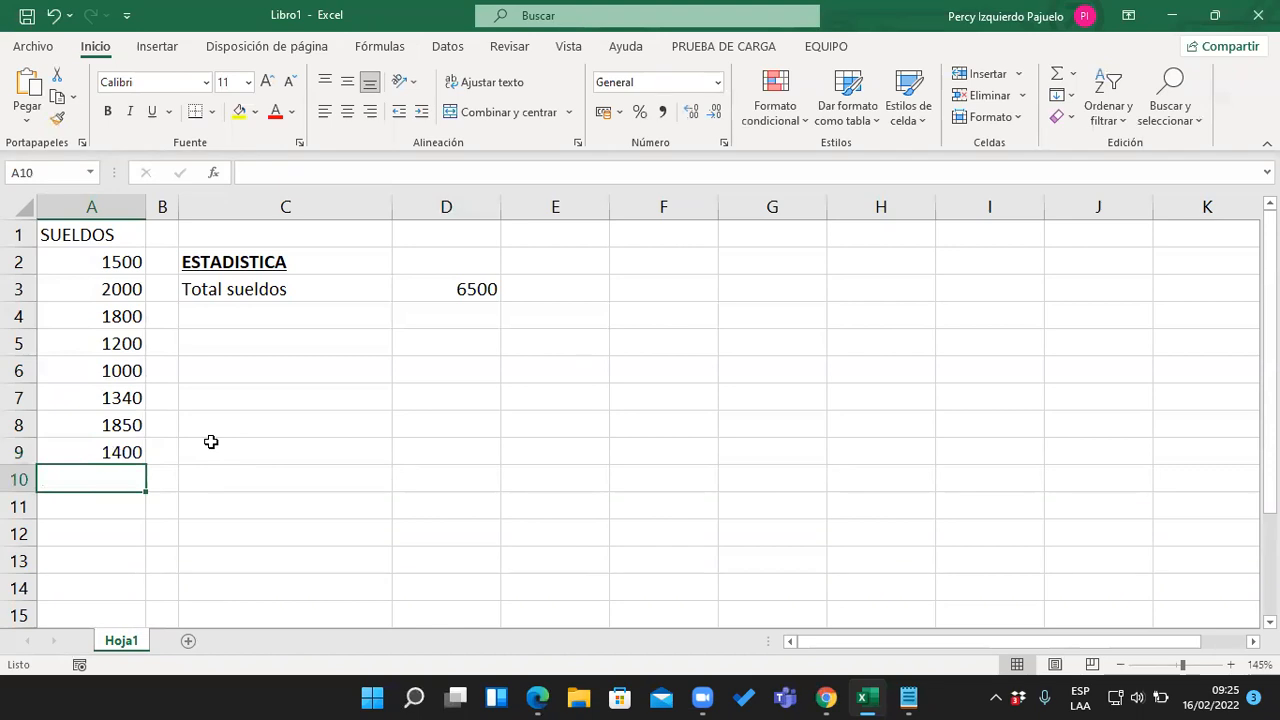
Add the salaries 2200, 1400 and 1547 to the SUELDOS list in cells A10 to A12
{"action": "type", "text": "2000"}
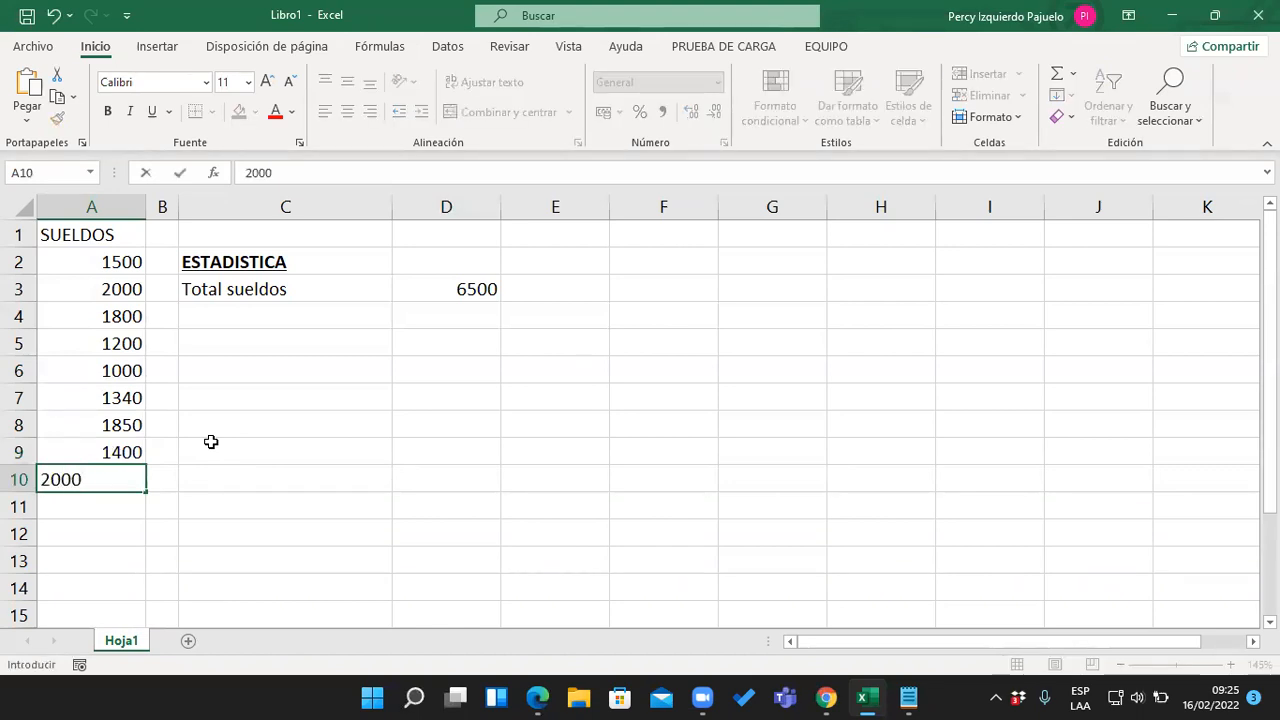
{"action": "key", "text": "BackSpace"}
{"action": "key", "text": "BackSpace"}
{"action": "key", "text": "BackSpace"}
{"action": "type", "text": "200"}
{"action": "key", "text": "Return"}
{"action": "type", "text": "1400"}
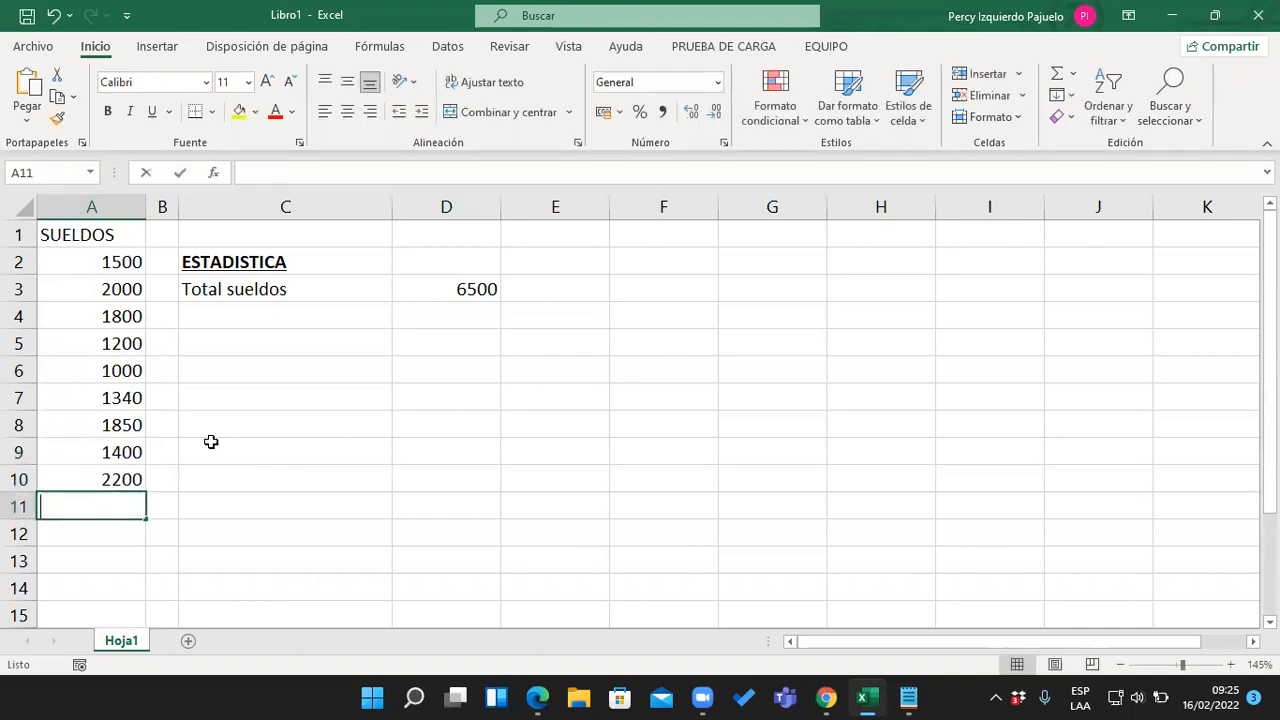
{"action": "key", "text": "Return"}
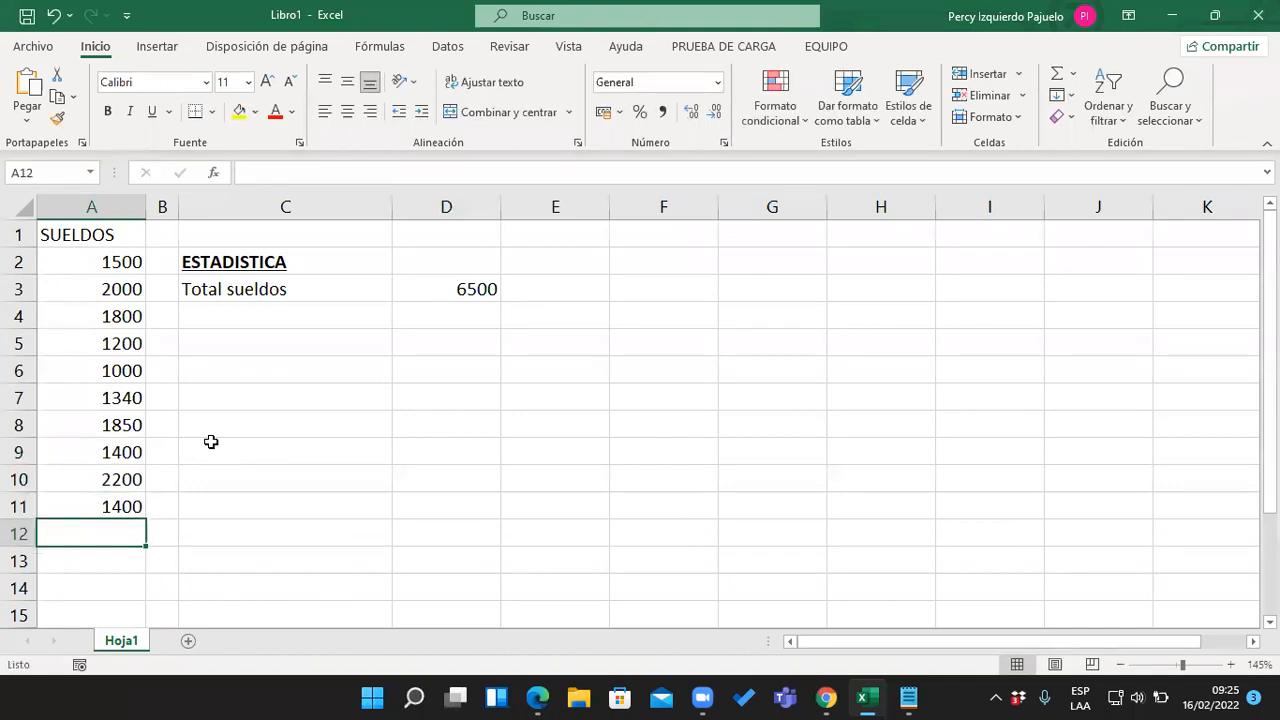
{"action": "type", "text": "1547"}
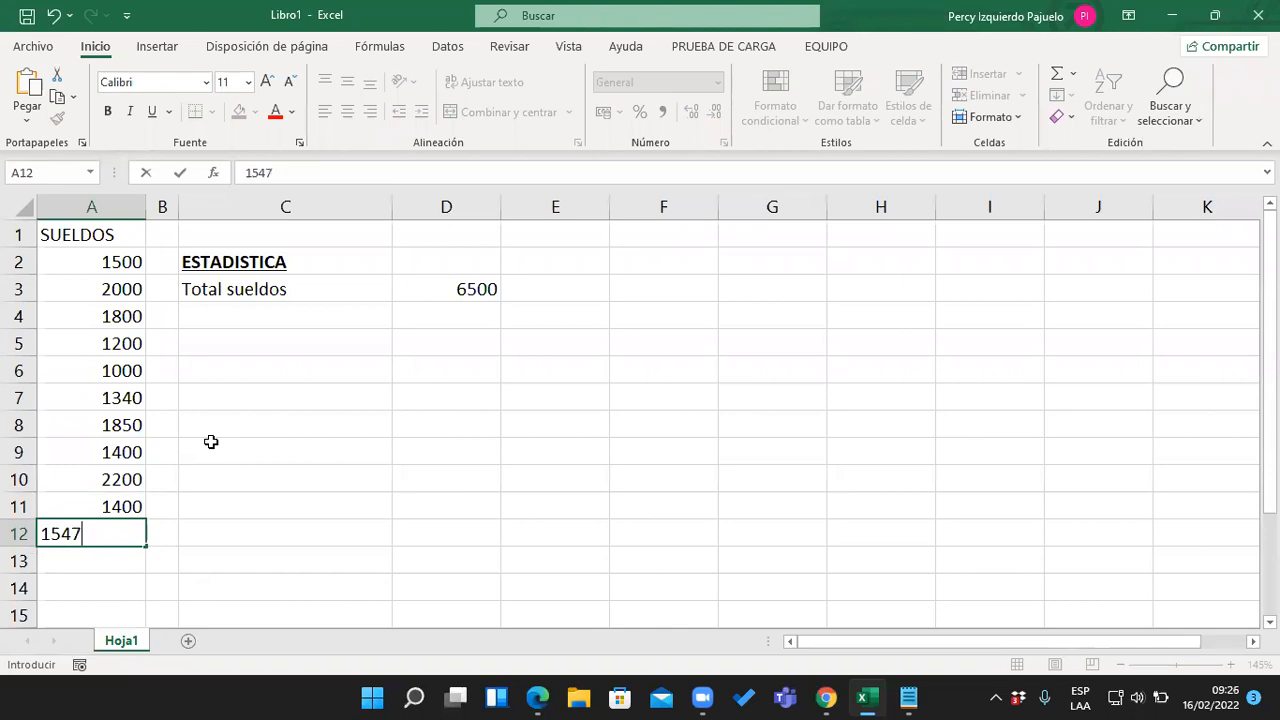
{"action": "key", "text": "Return"}
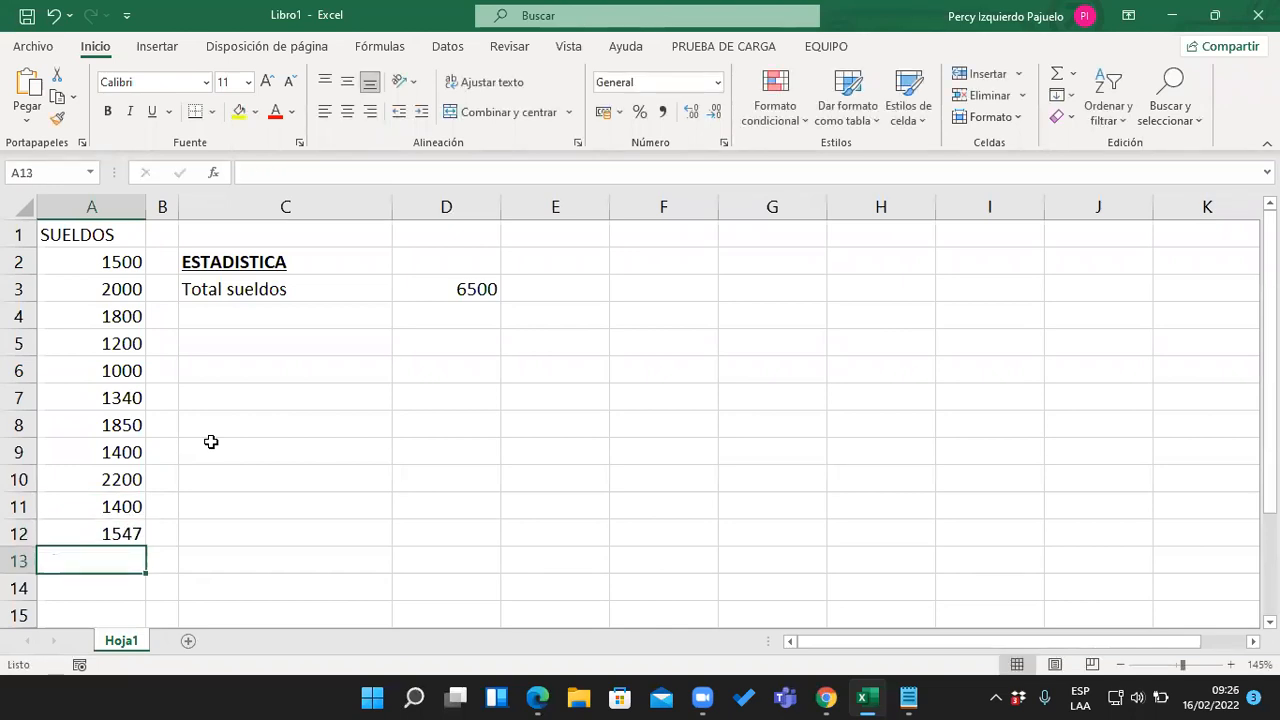
Complete the SUELDOS list in cells A13 to A15 with the salaries 1400, 1760 and 1520
{"action": "type", "text": "1400"}
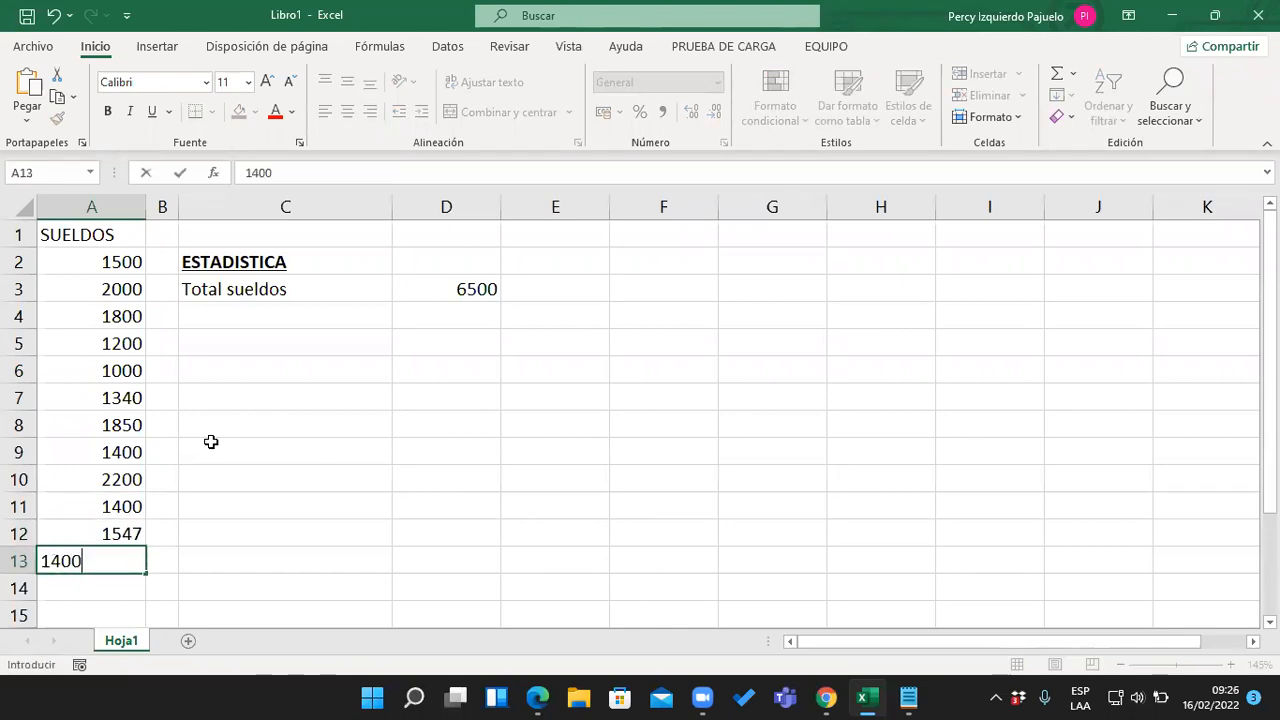
{"action": "key", "text": "Return"}
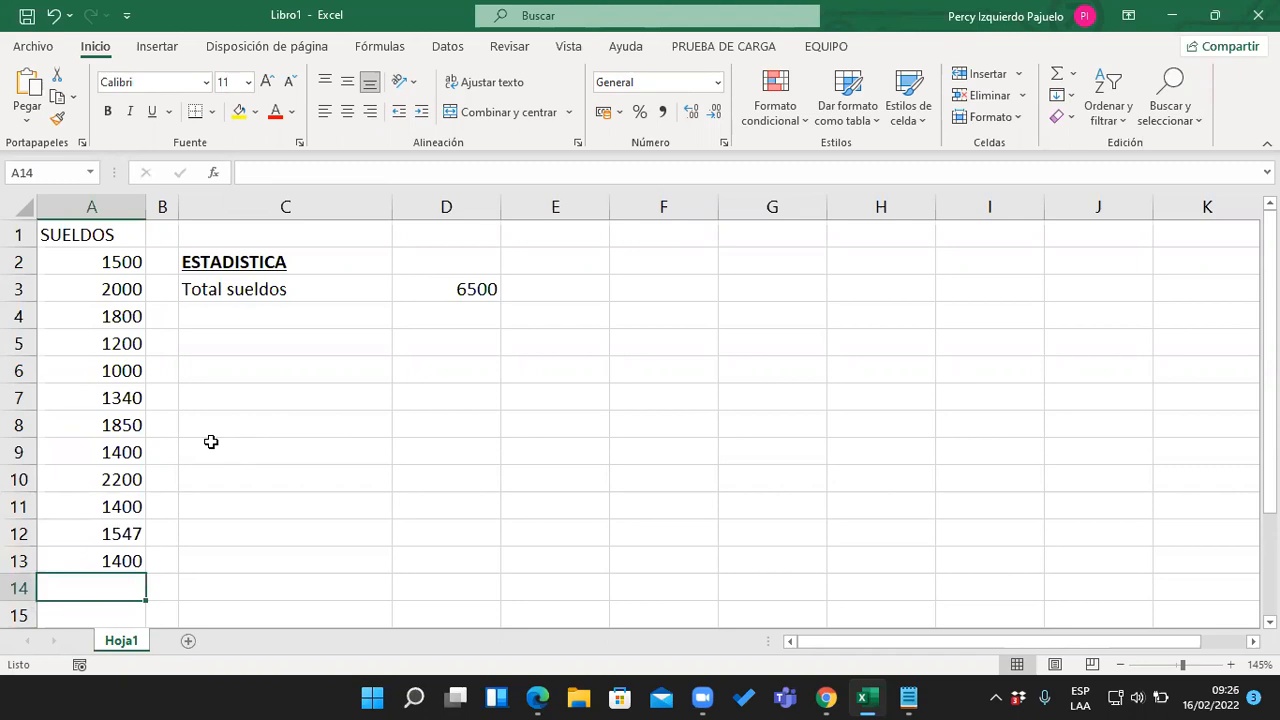
{"action": "type", "text": "1760"}
{"action": "key", "text": "Return"}
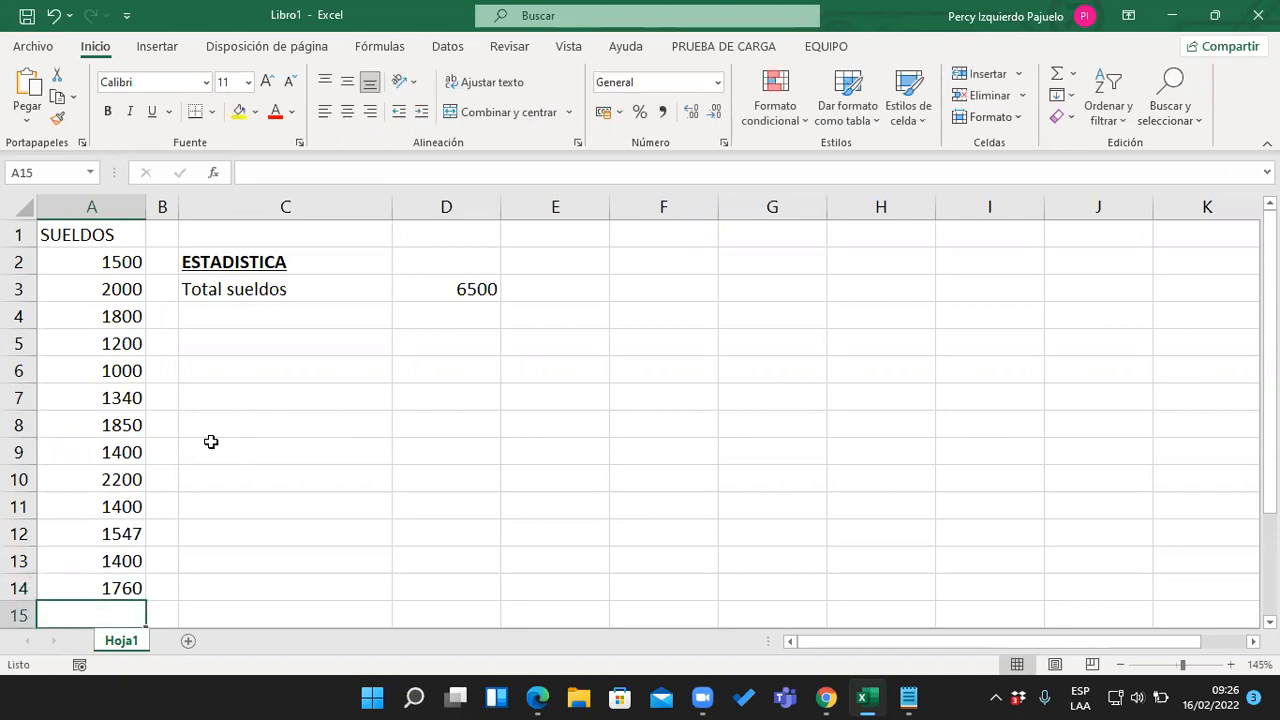
{"action": "type", "text": "15"}
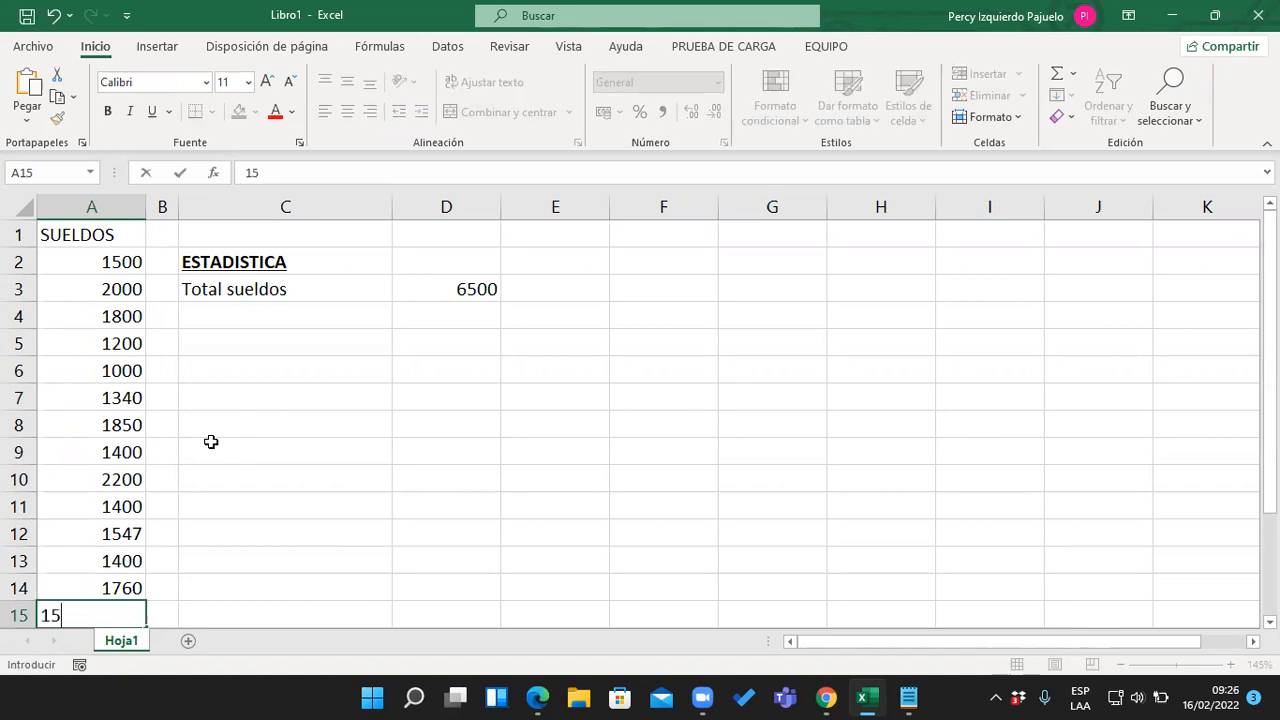
{"action": "type", "text": "20"}
{"action": "key", "text": "Return"}
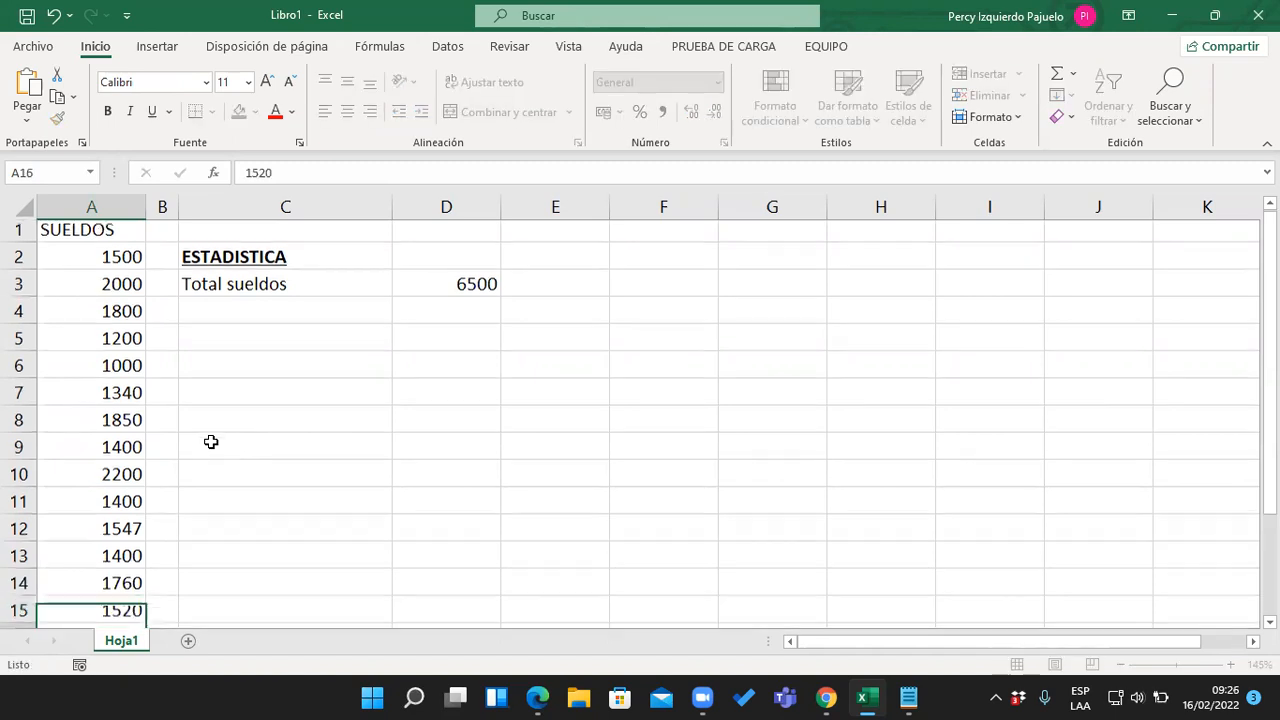
{"action": "scroll", "coordinate": [266, 426], "scroll_direction": "up", "scroll_amount": 1}
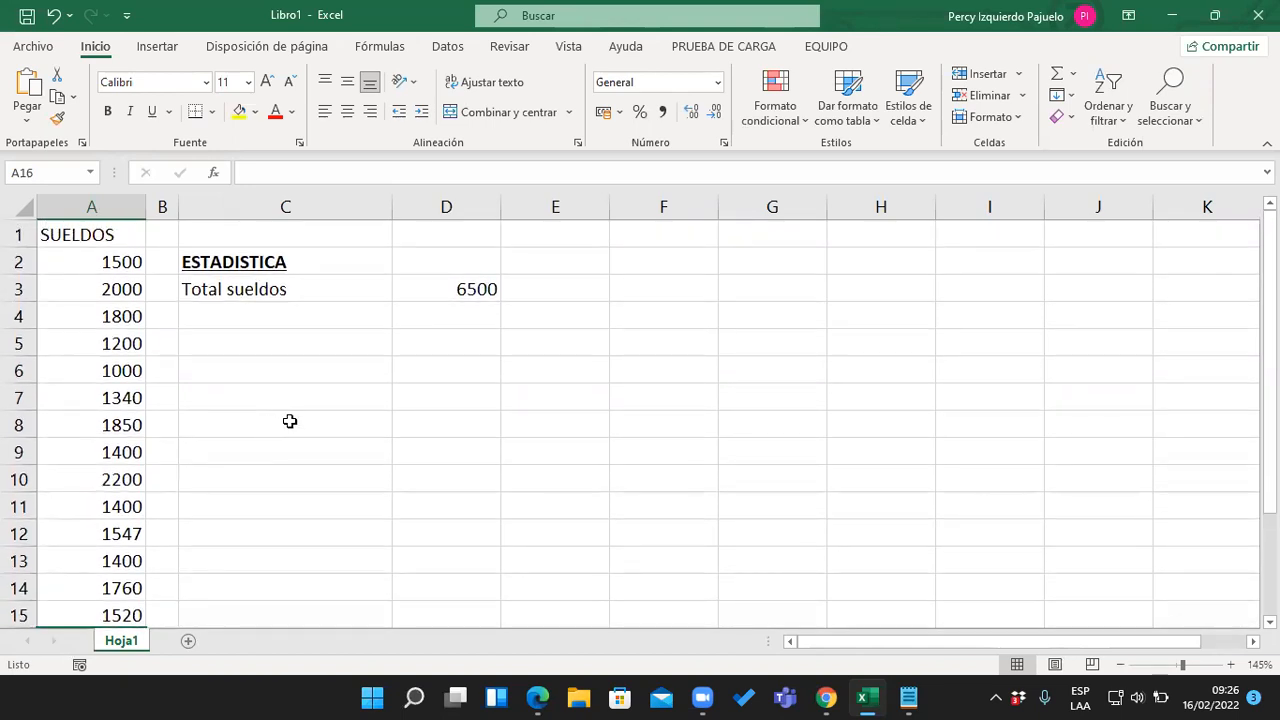
Check which salary cells the SUMA formula in D3 covers, leaving the formula as it is
{"action": "left_click", "coordinate": [325, 324]}
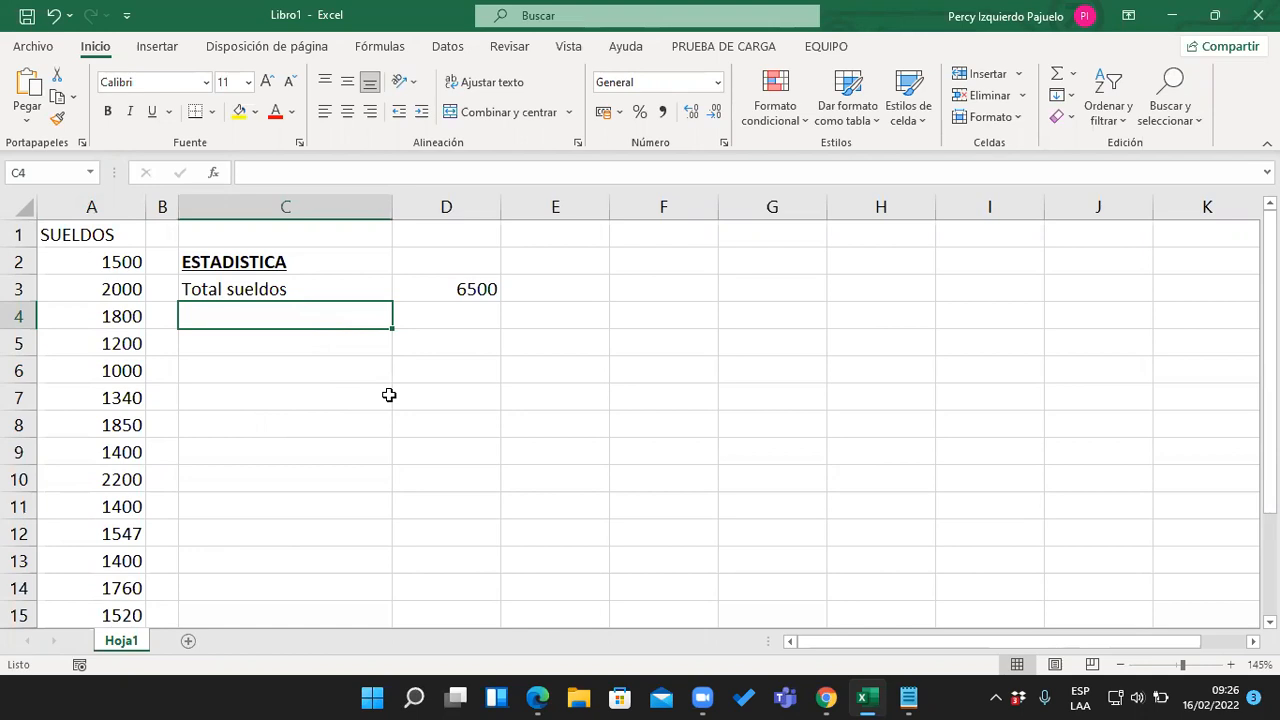
{"action": "key", "text": "Up"}
{"action": "key", "text": "Right"}
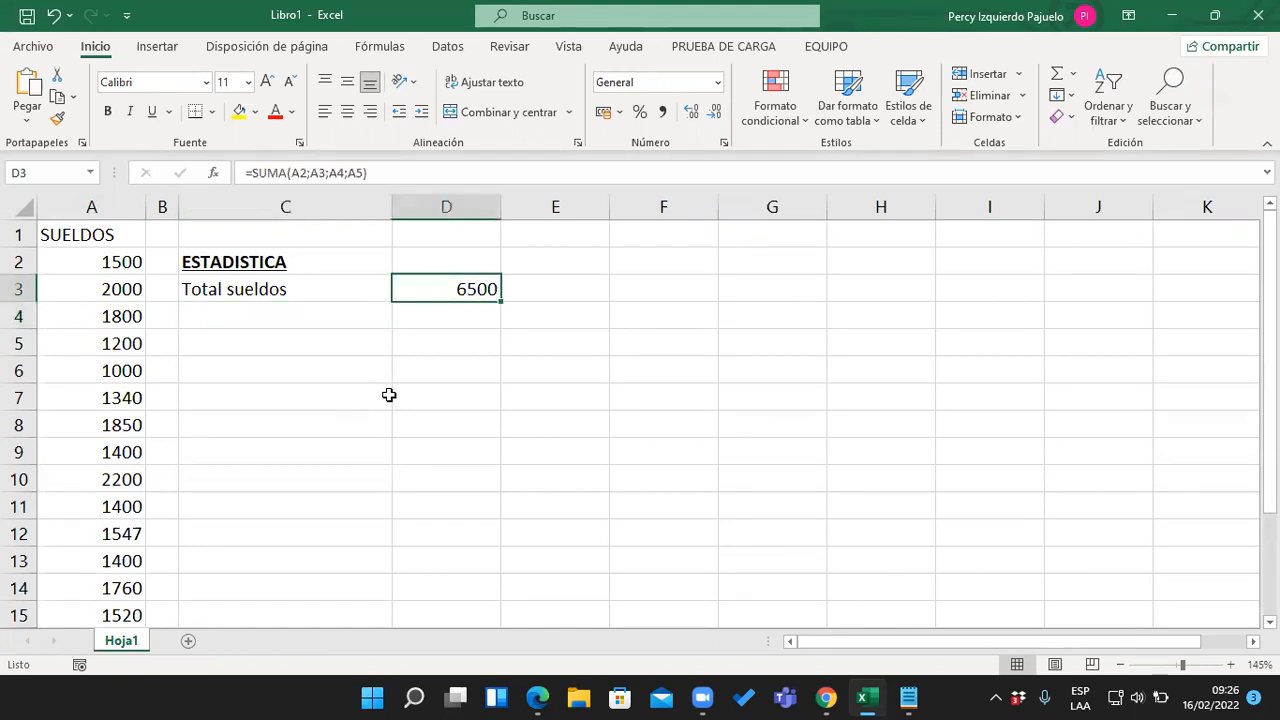
{"action": "double_click", "coordinate": [440, 289]}
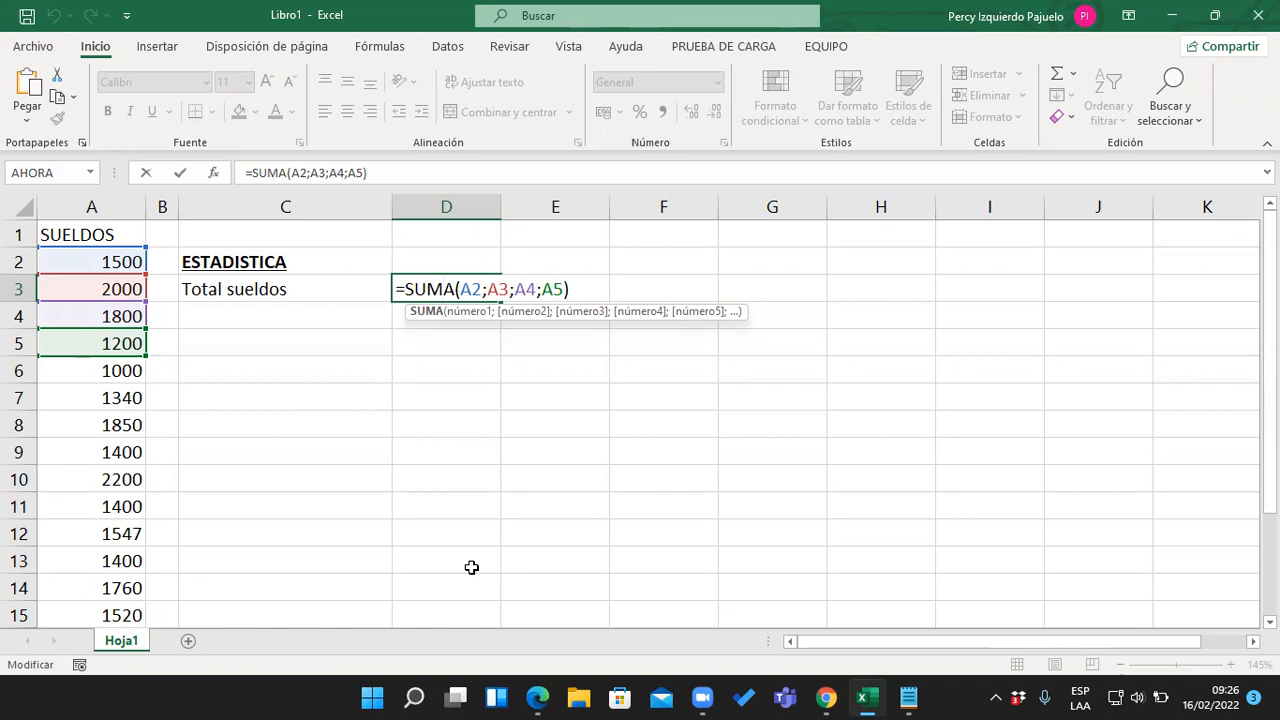
{"action": "key", "text": "Return"}
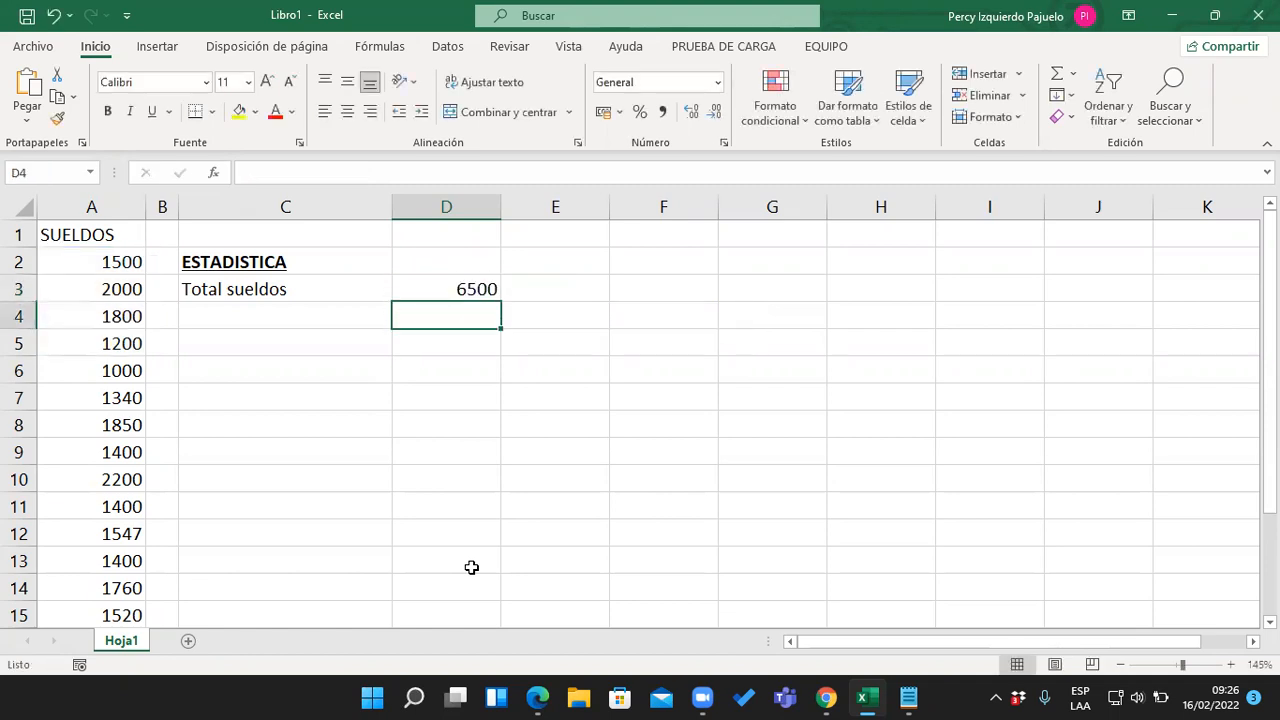
Replace the Total sueldos formula in cell D3 with the range version =SUMA(A2:A15)
{"action": "key", "text": "Up"}
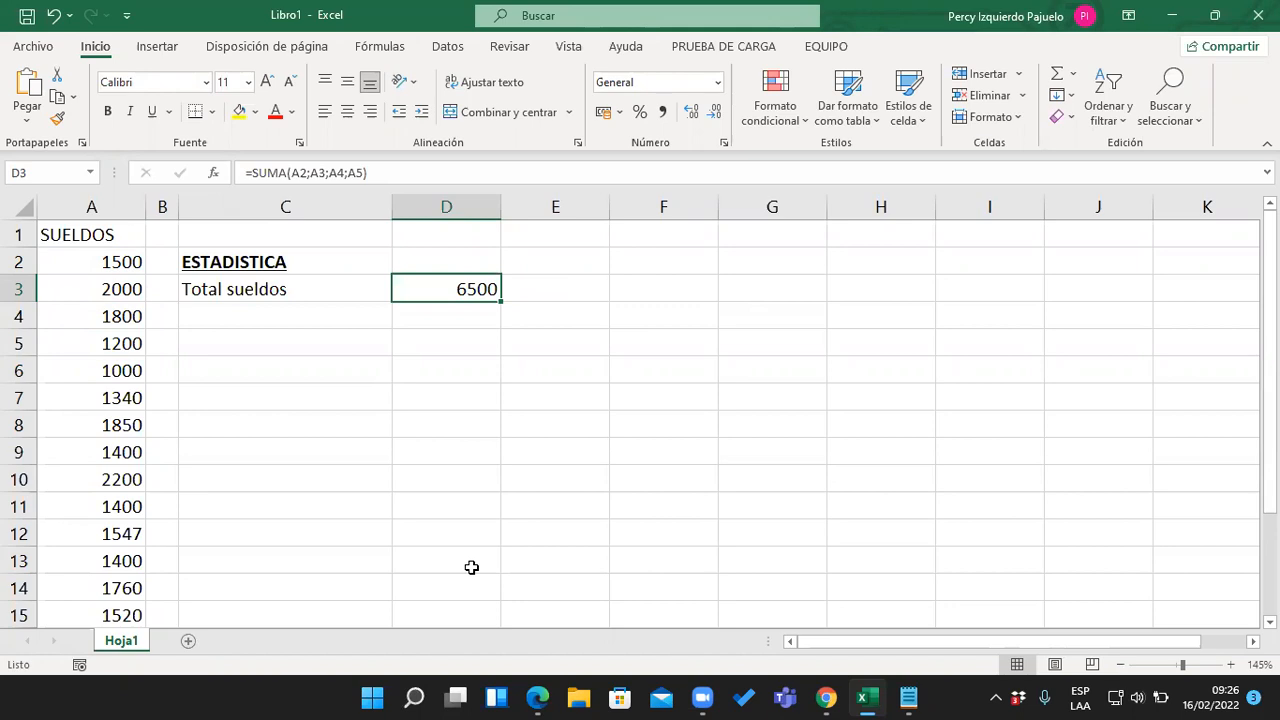
{"action": "type", "text": "=SUMA("}
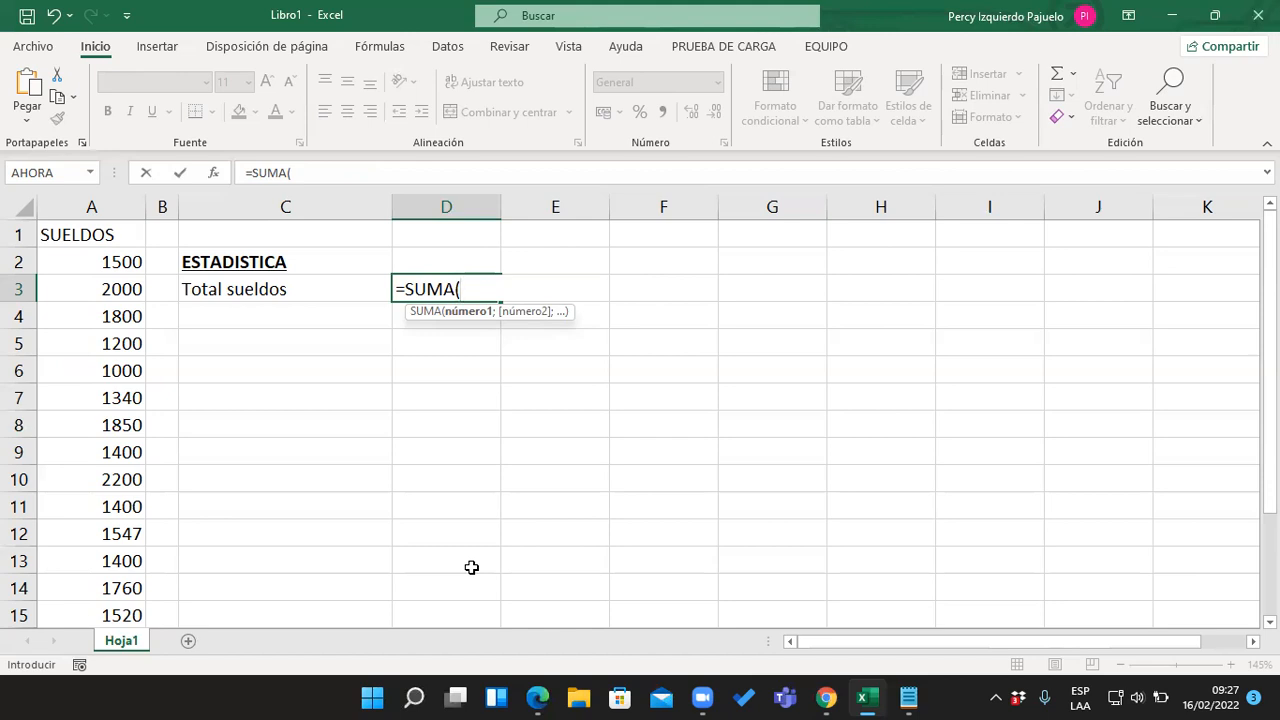
{"action": "type", "text": "A2"}
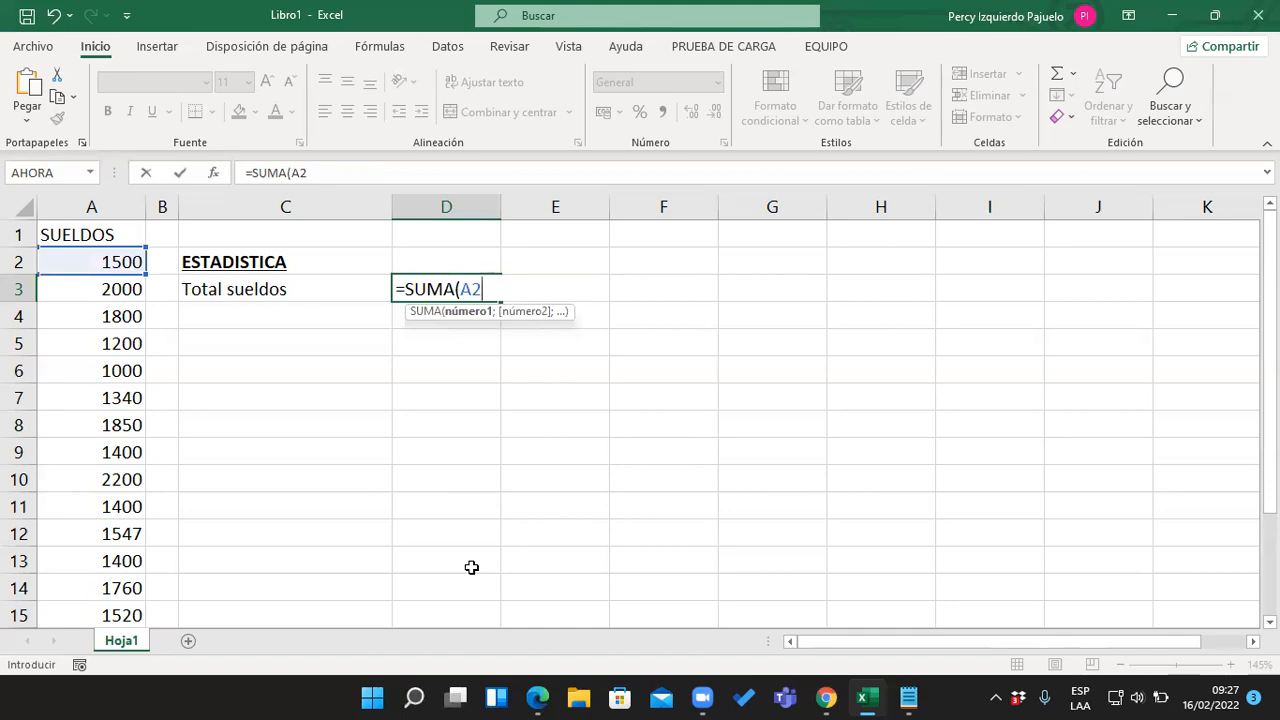
{"action": "type", "text": ":"}
{"action": "type", "text": "A15"}
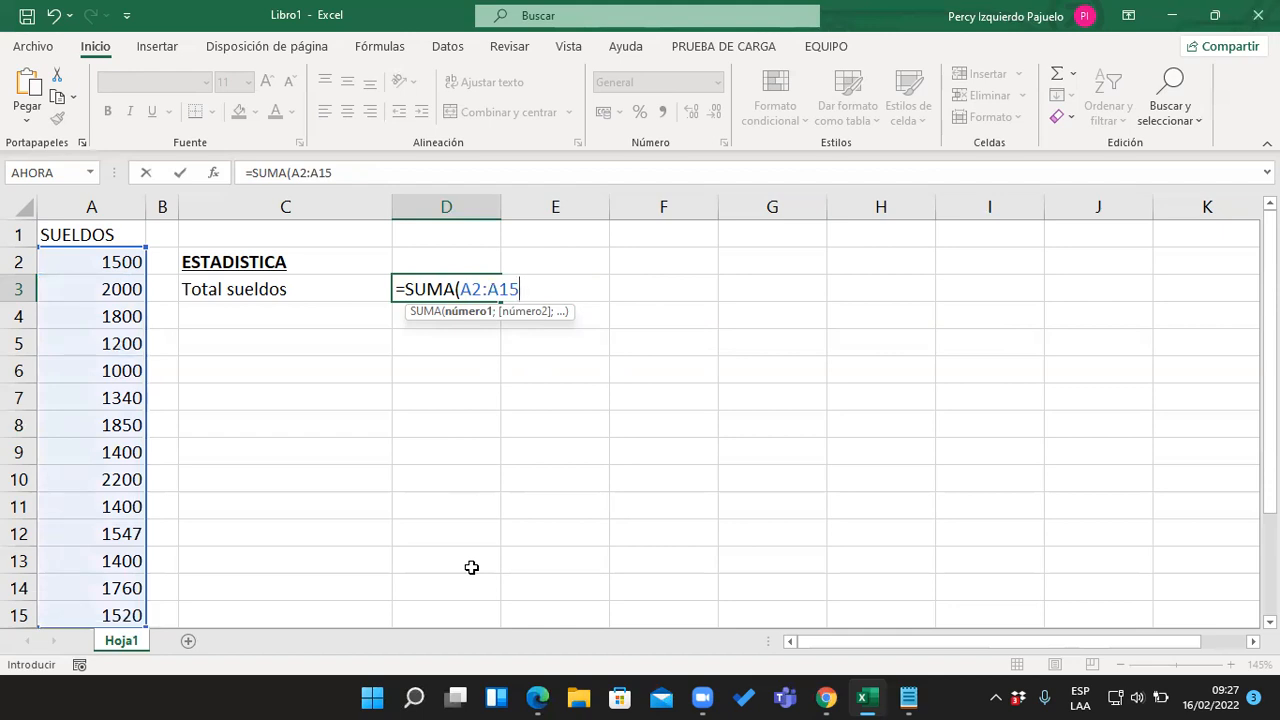
{"action": "type", "text": ")"}
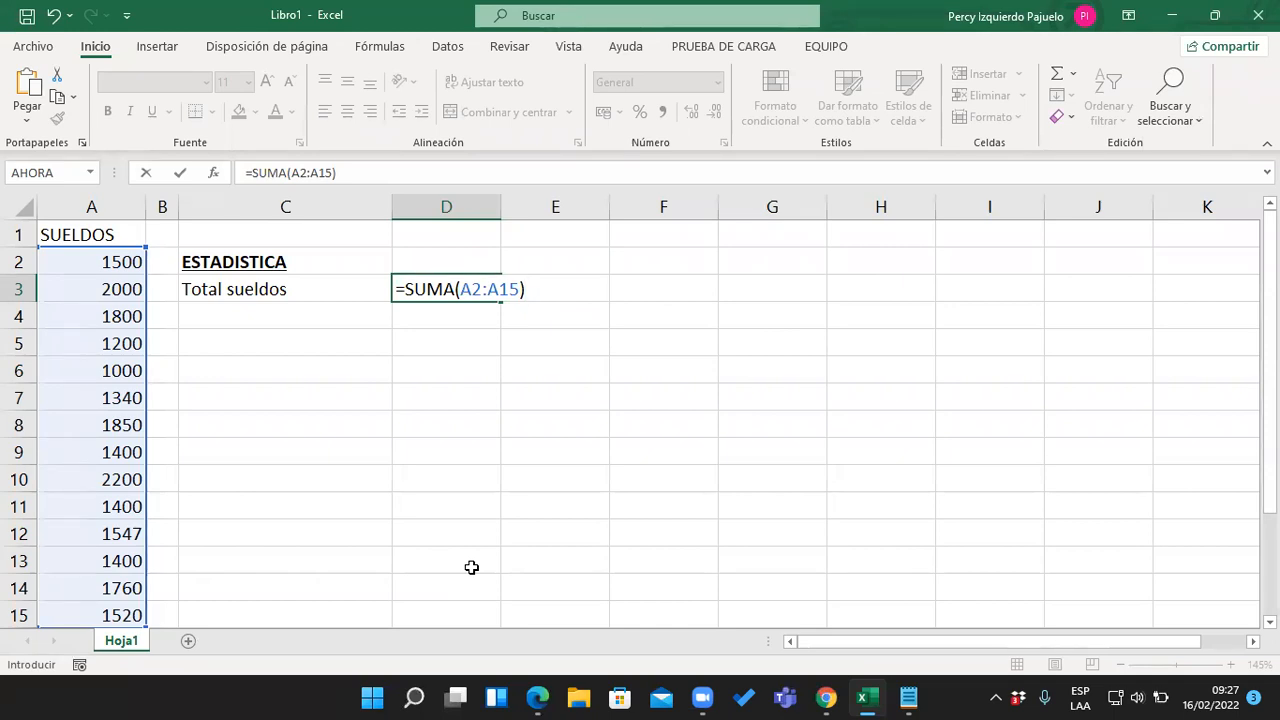
{"action": "left_click", "coordinate": [593, 82]}
{"action": "key", "text": "Return"}
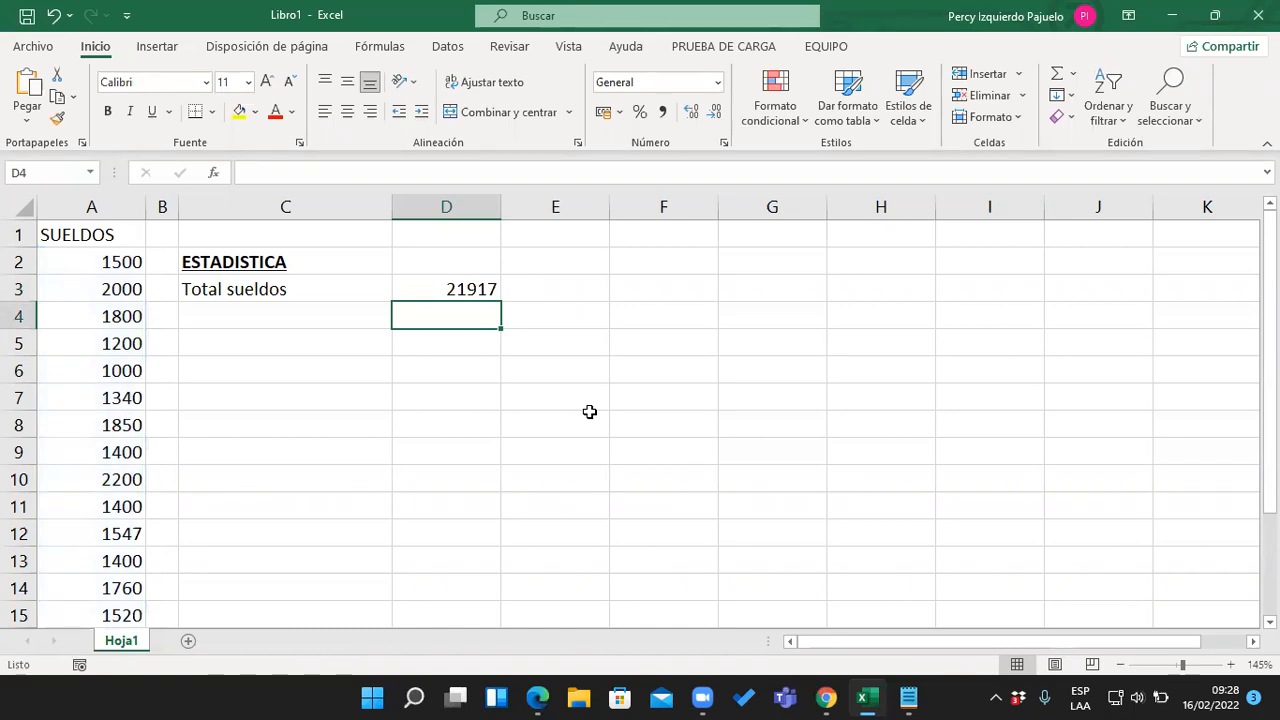
{"action": "left_click", "coordinate": [1120, 665]}
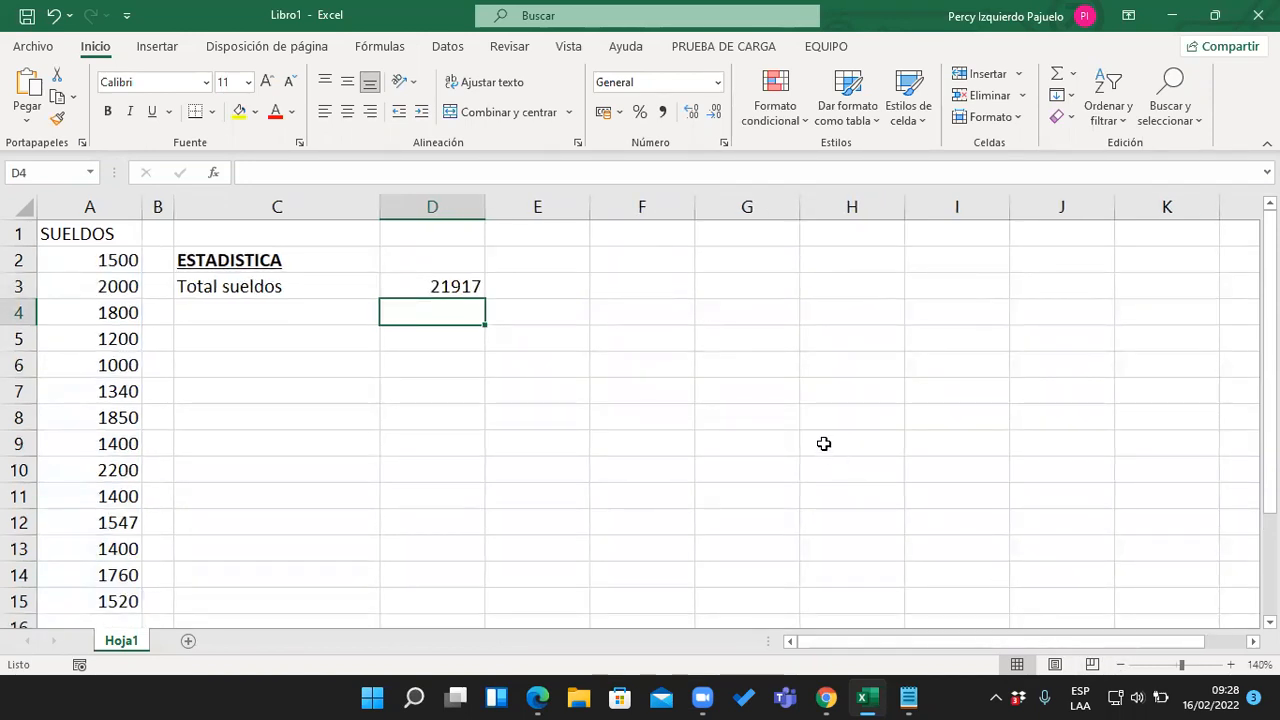
Rebuild the argument of the SUMA formula in cell D3 by selecting the salary range A2:A15 on the sheet
{"action": "key", "text": "Up"}
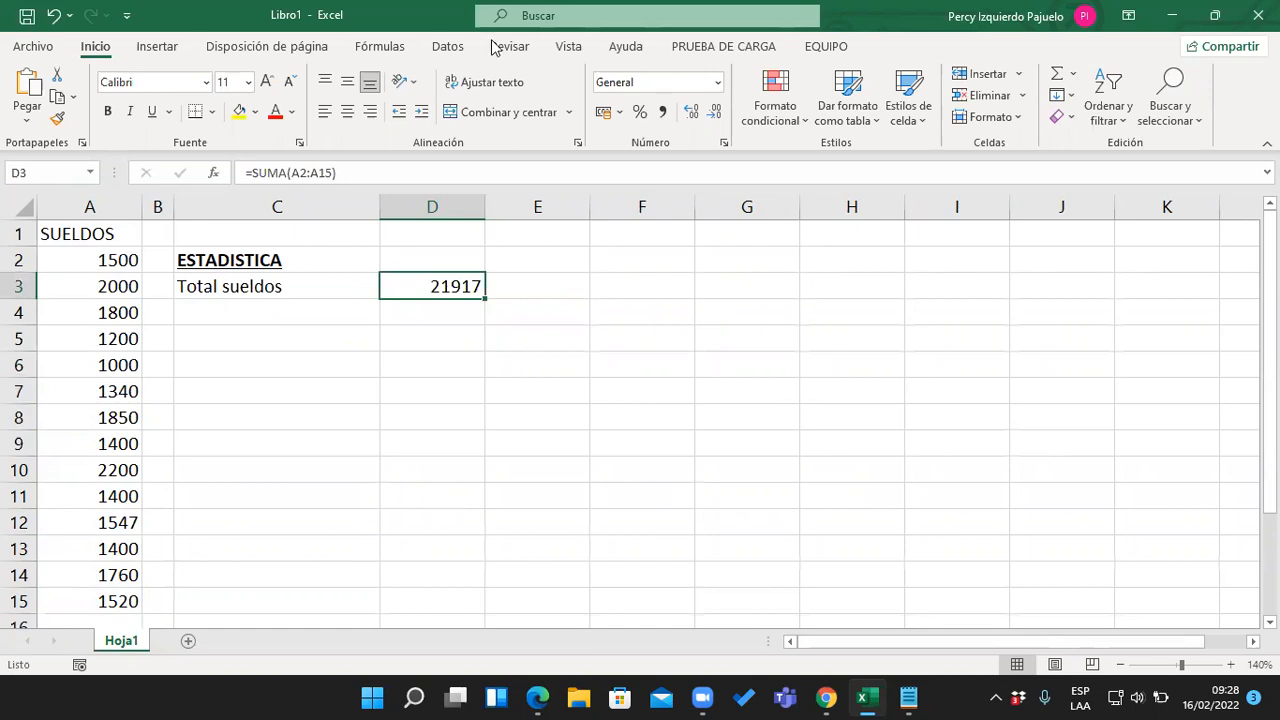
{"action": "key", "text": "F2"}
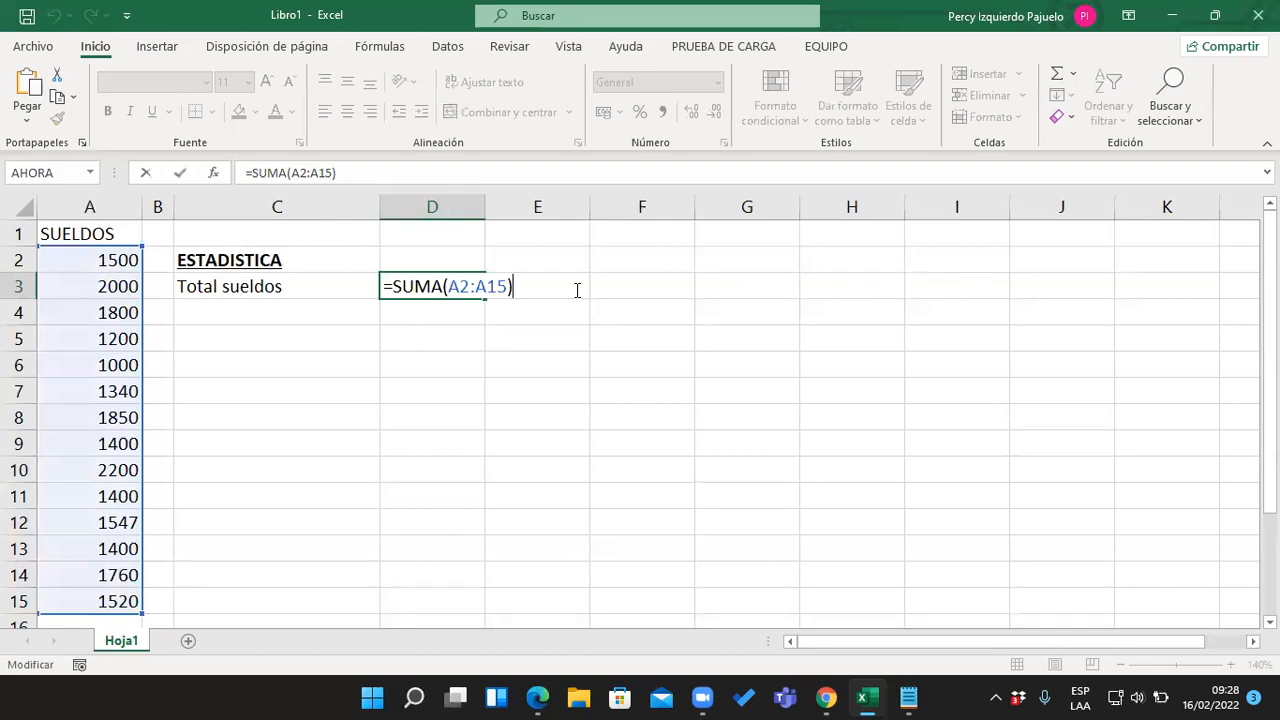
{"action": "key", "text": "BackSpace"}
{"action": "key", "text": "BackSpace"}
{"action": "key", "text": "BackSpace"}
{"action": "key", "text": "BackSpace"}
{"action": "key", "text": "BackSpace"}
{"action": "key", "text": "BackSpace"}
{"action": "key", "text": "BackSpace"}
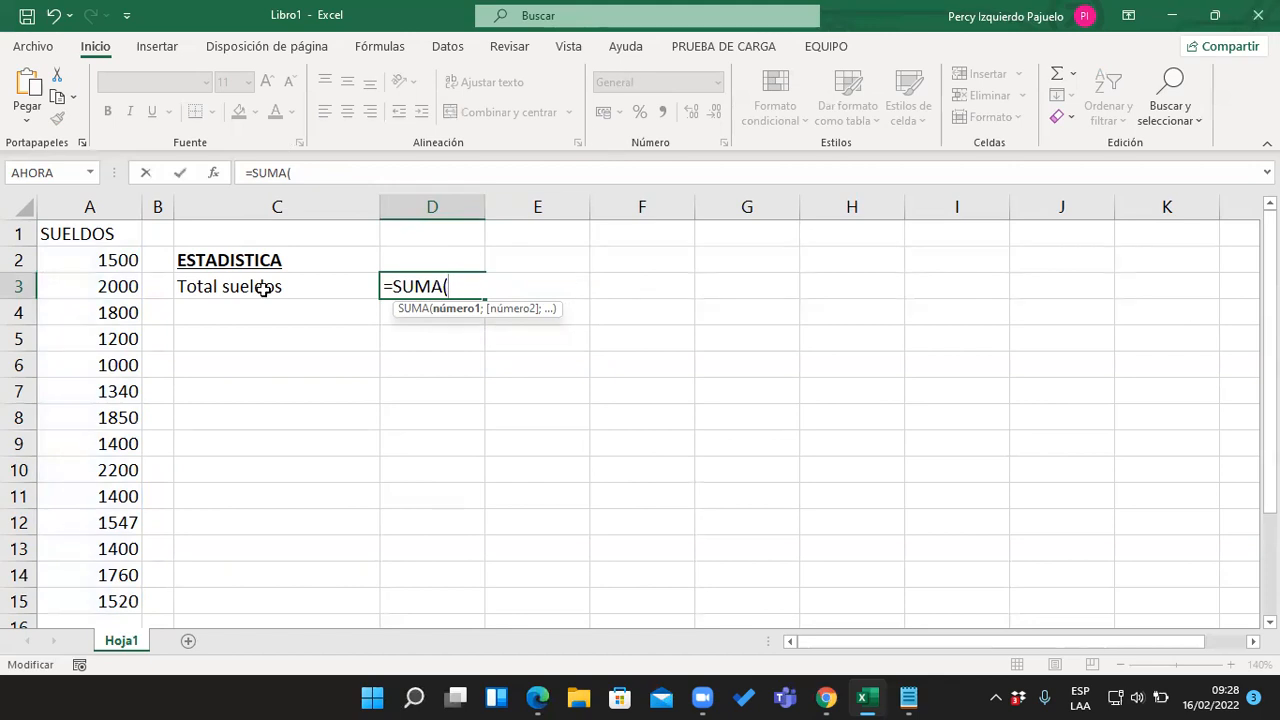
{"action": "left_click", "coordinate": [120, 262]}
{"action": "left_click_drag", "start_coordinate": [120, 262], "coordinate": [116, 290]}
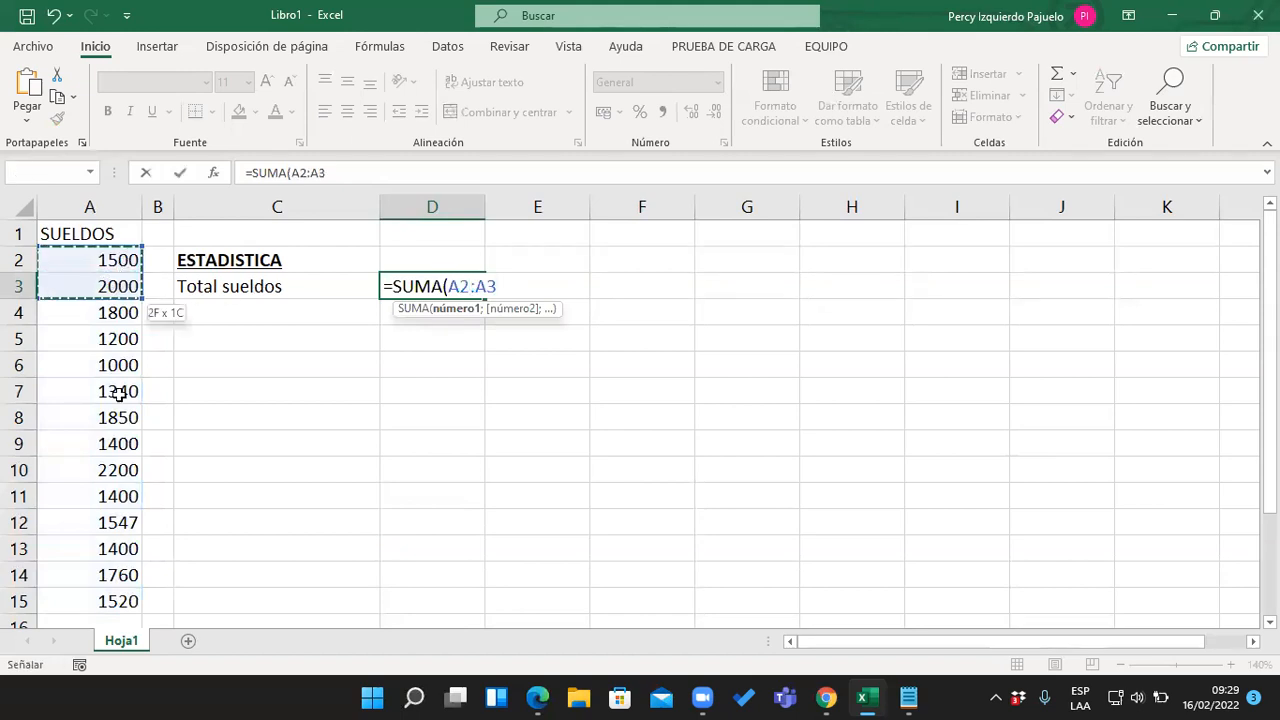
{"action": "left_click_drag", "start_coordinate": [118, 393], "coordinate": [129, 600]}
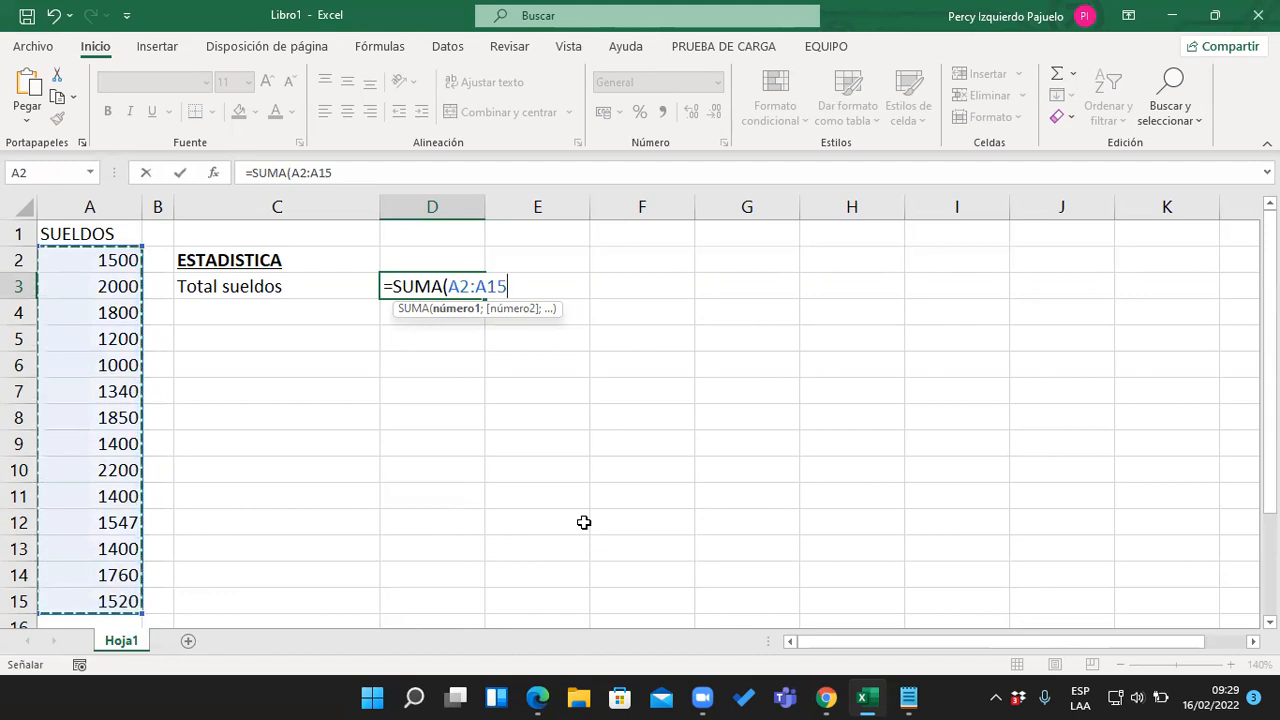
{"action": "type", "text": ")"}
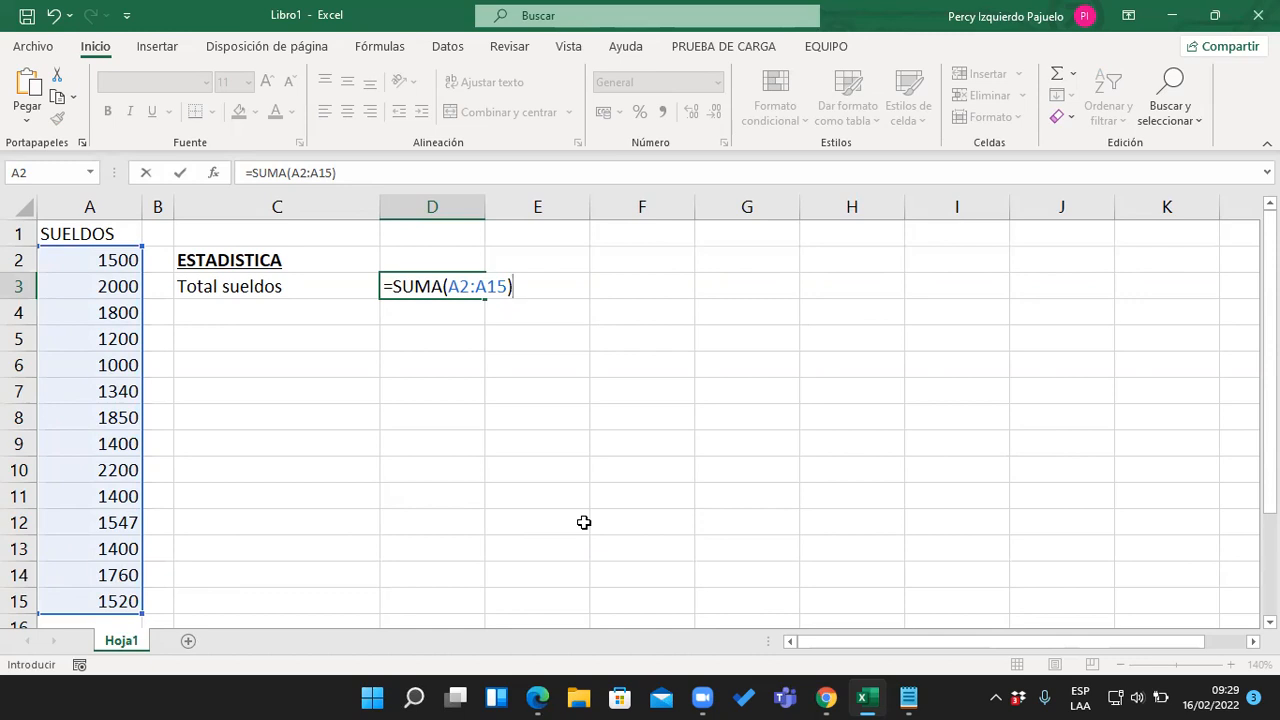
Cut the formula in D3 back to =SUMA and re-enter it as =SUMA(A2:A15), picking the salary cells as the range
{"action": "key", "text": "BackSpace"}
{"action": "key", "text": "BackSpace"}
{"action": "key", "text": "BackSpace"}
{"action": "key", "text": "BackSpace"}
{"action": "key", "text": "BackSpace"}
{"action": "key", "text": "BackSpace"}
{"action": "key", "text": "BackSpace"}
{"action": "key", "text": "BackSpace"}
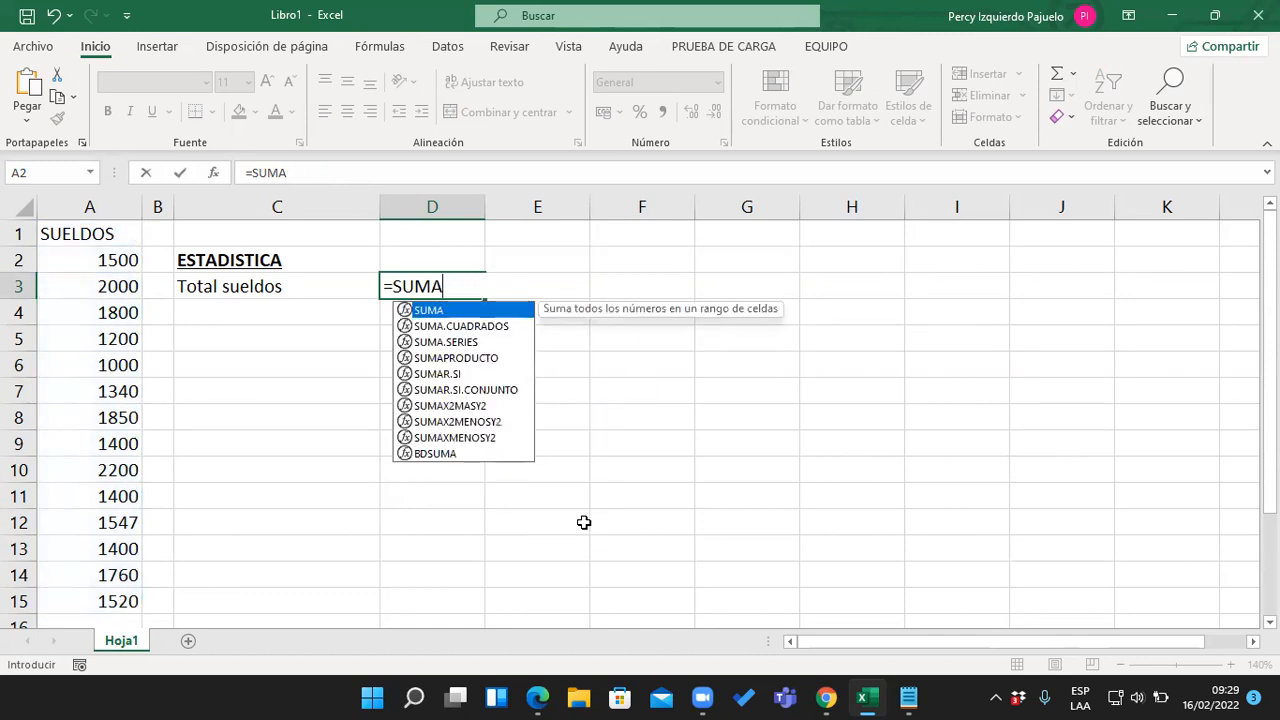
{"action": "type", "text": "("}
{"action": "left_click_drag", "start_coordinate": [117, 261], "coordinate": [109, 601]}
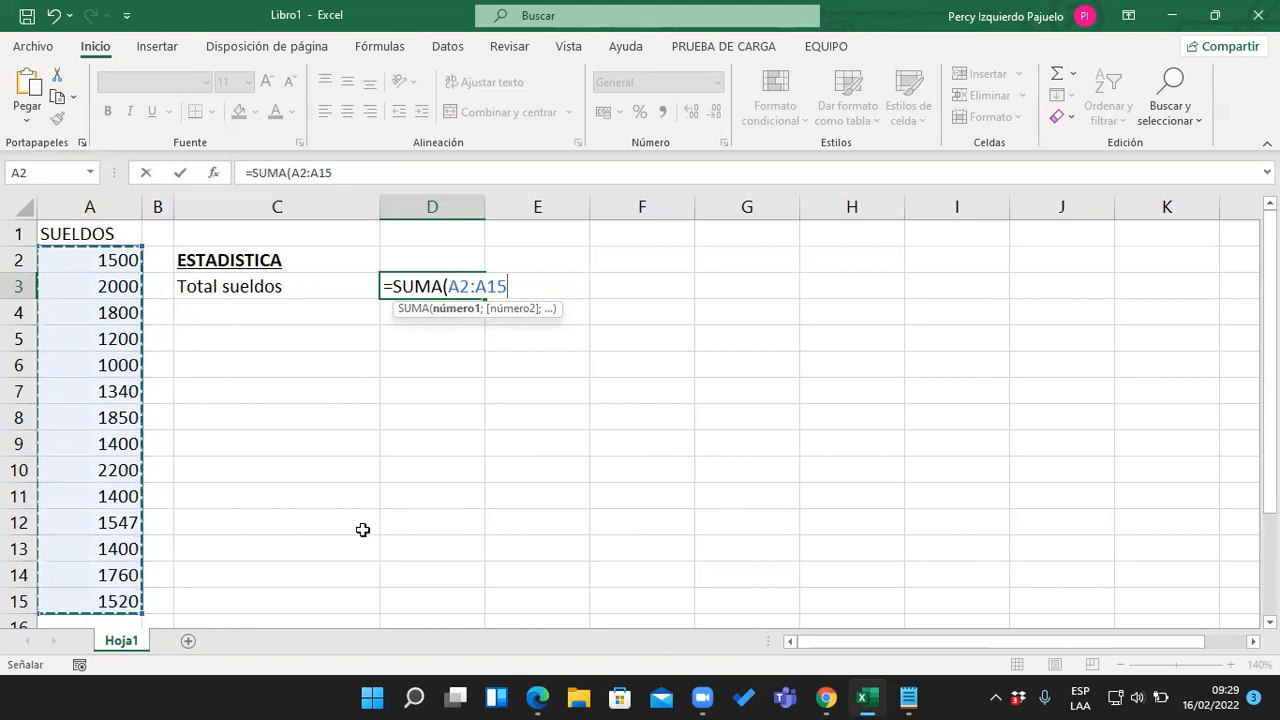
{"action": "type", "text": ")"}
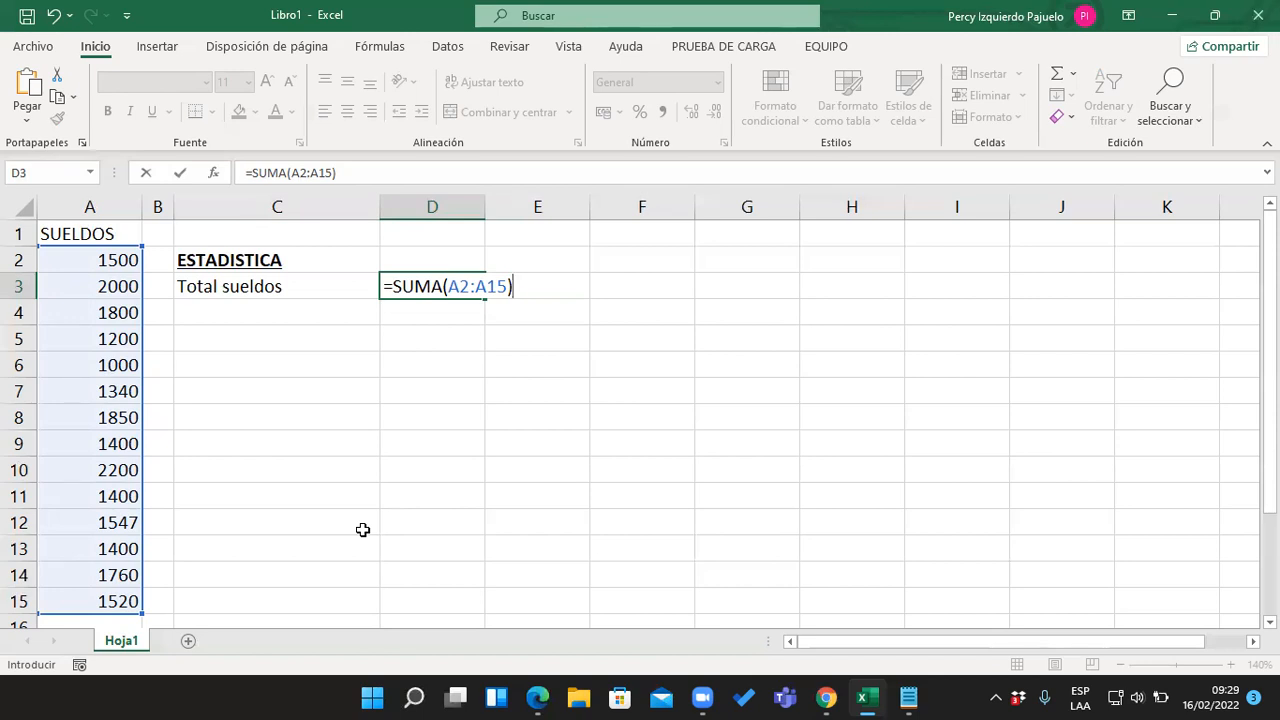
{"action": "key", "text": "Return"}
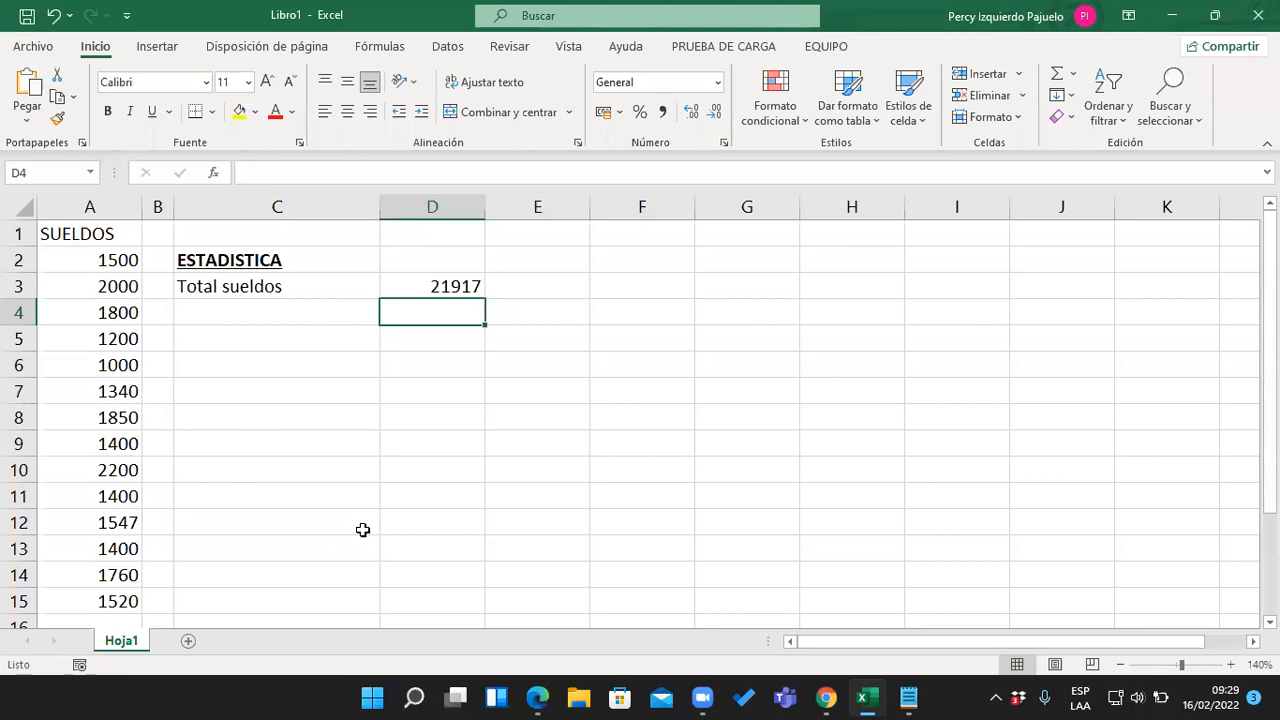
Clear cell D3 and write the whole formula =SUMA(A2:A15) by hand, without selecting the cells on the sheet
{"action": "key", "text": "Up"}
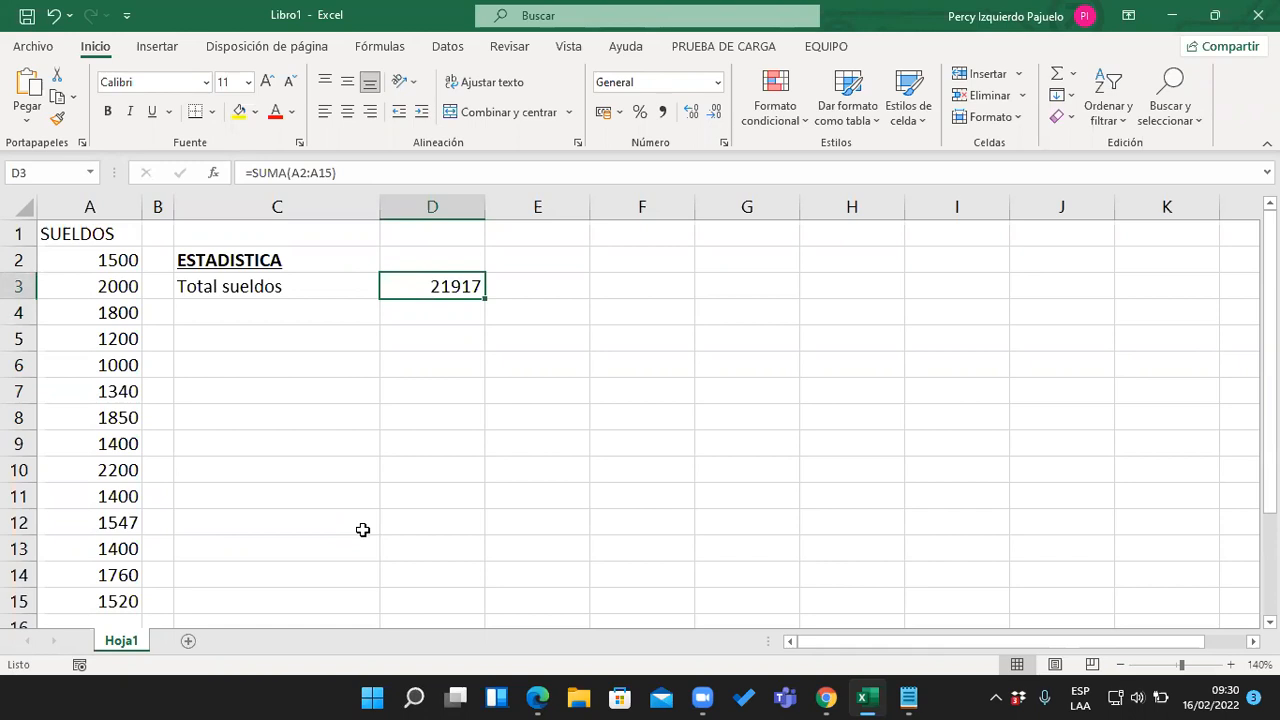
{"action": "key", "text": "Delete"}
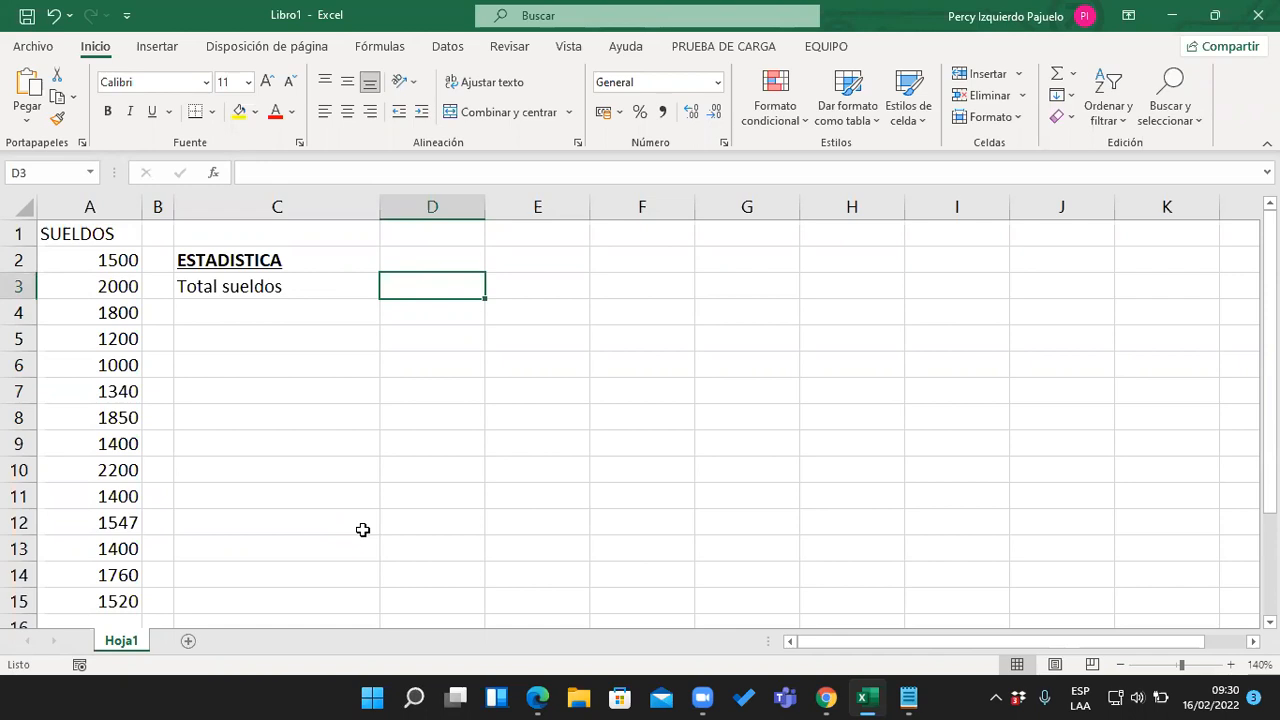
{"action": "type", "text": "="}
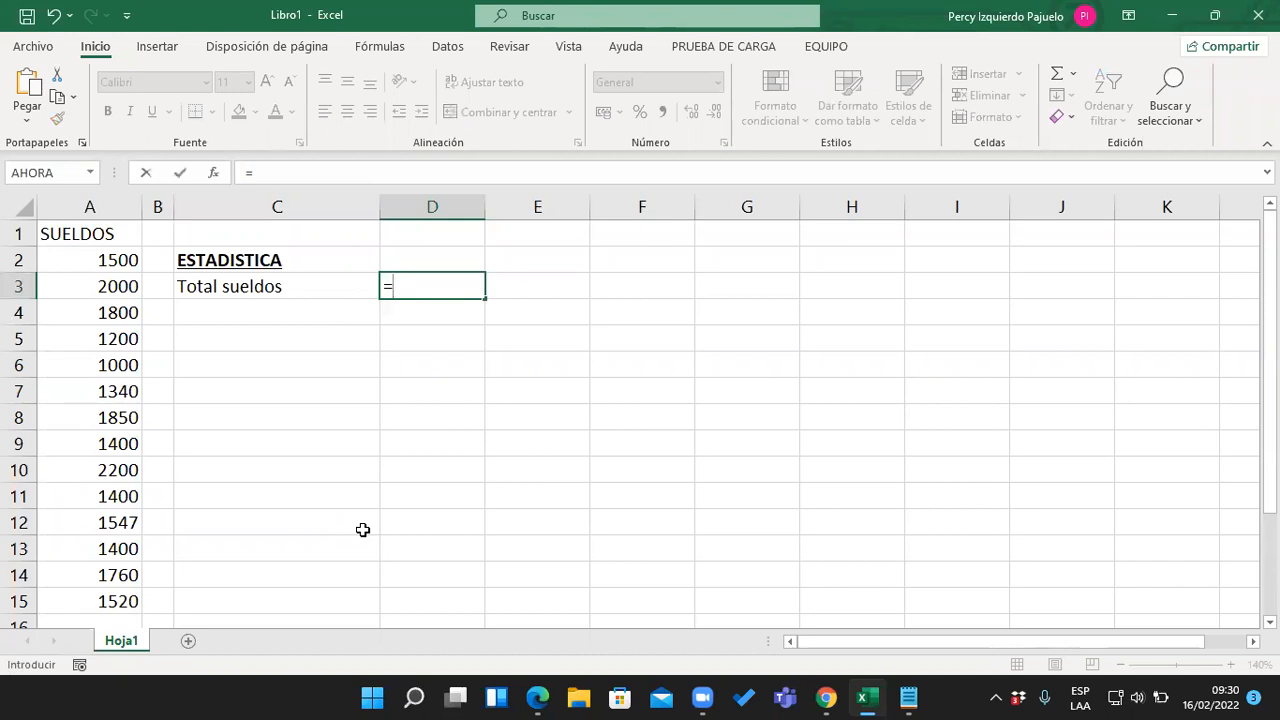
{"action": "type", "text": "SUMA("}
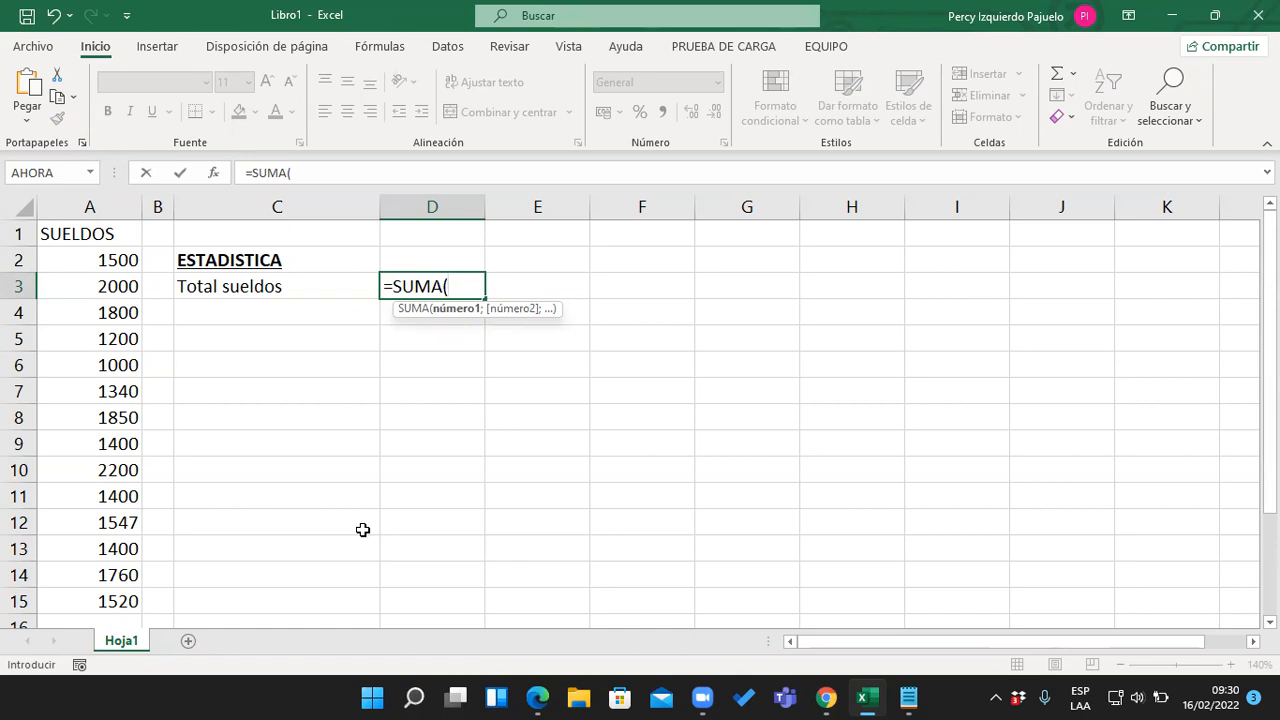
{"action": "type", "text": "A2"}
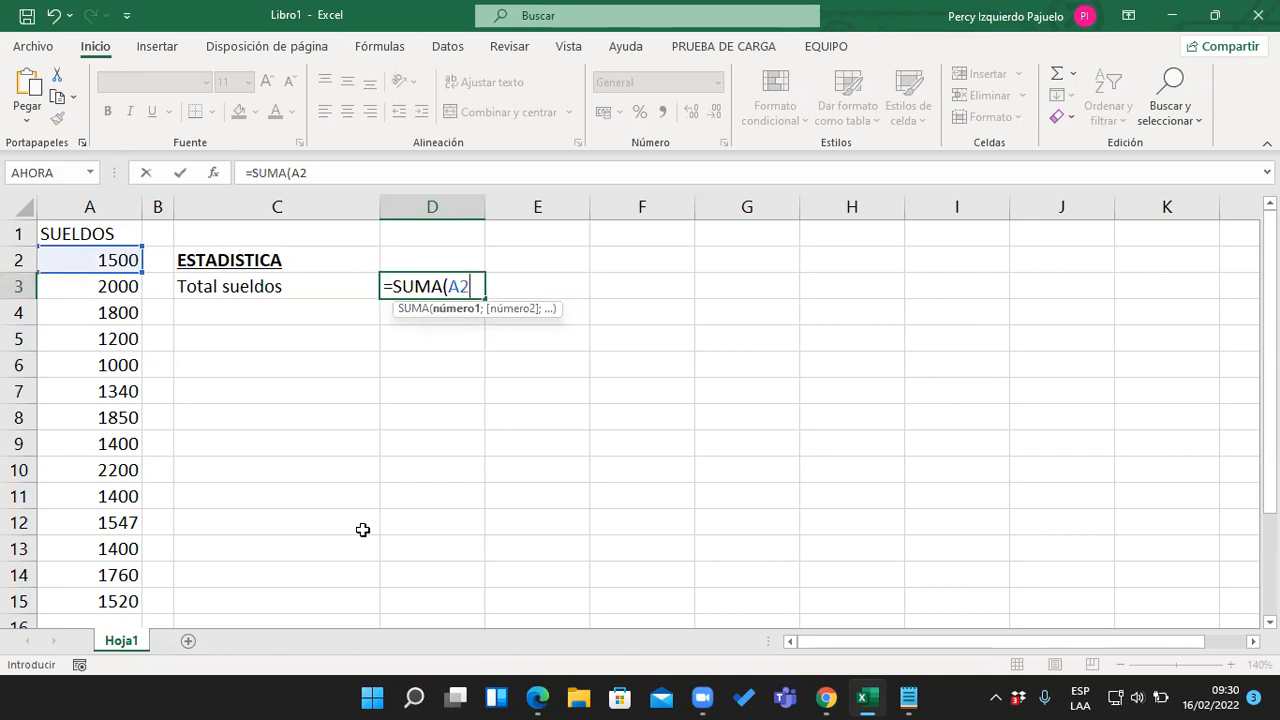
{"action": "type", "text": ":"}
{"action": "type", "text": "A15"}
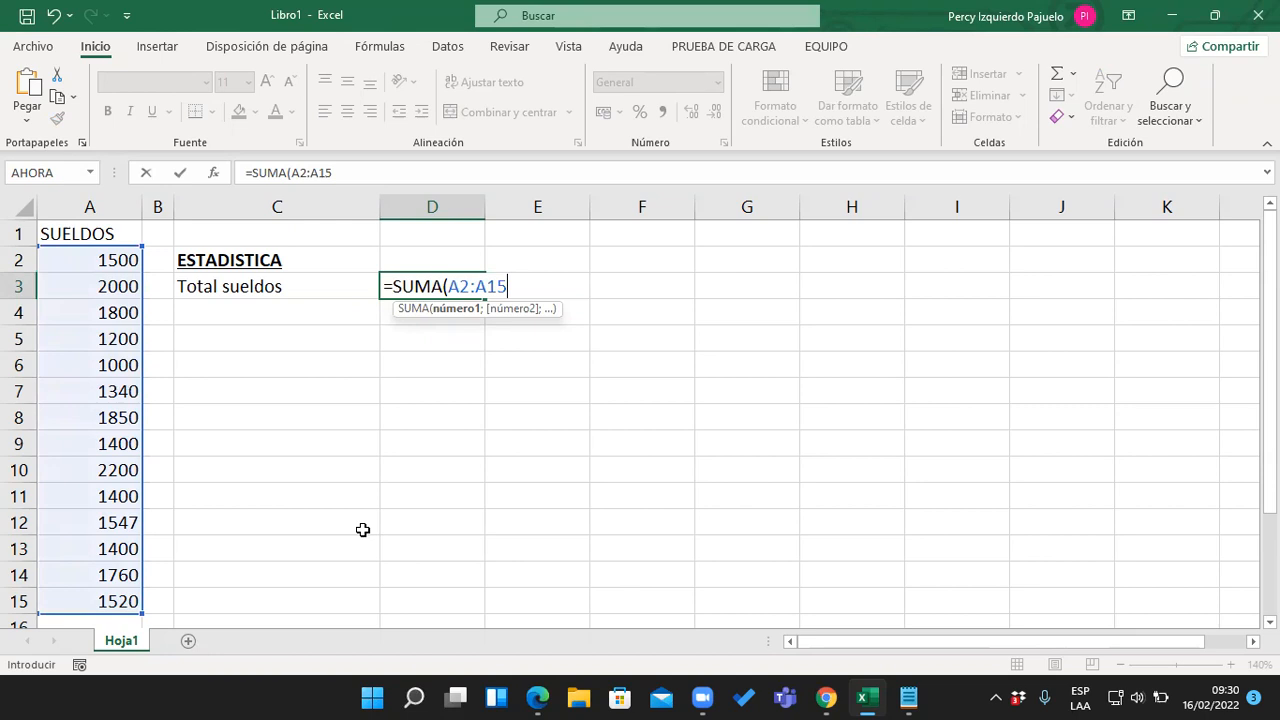
{"action": "type", "text": ")"}
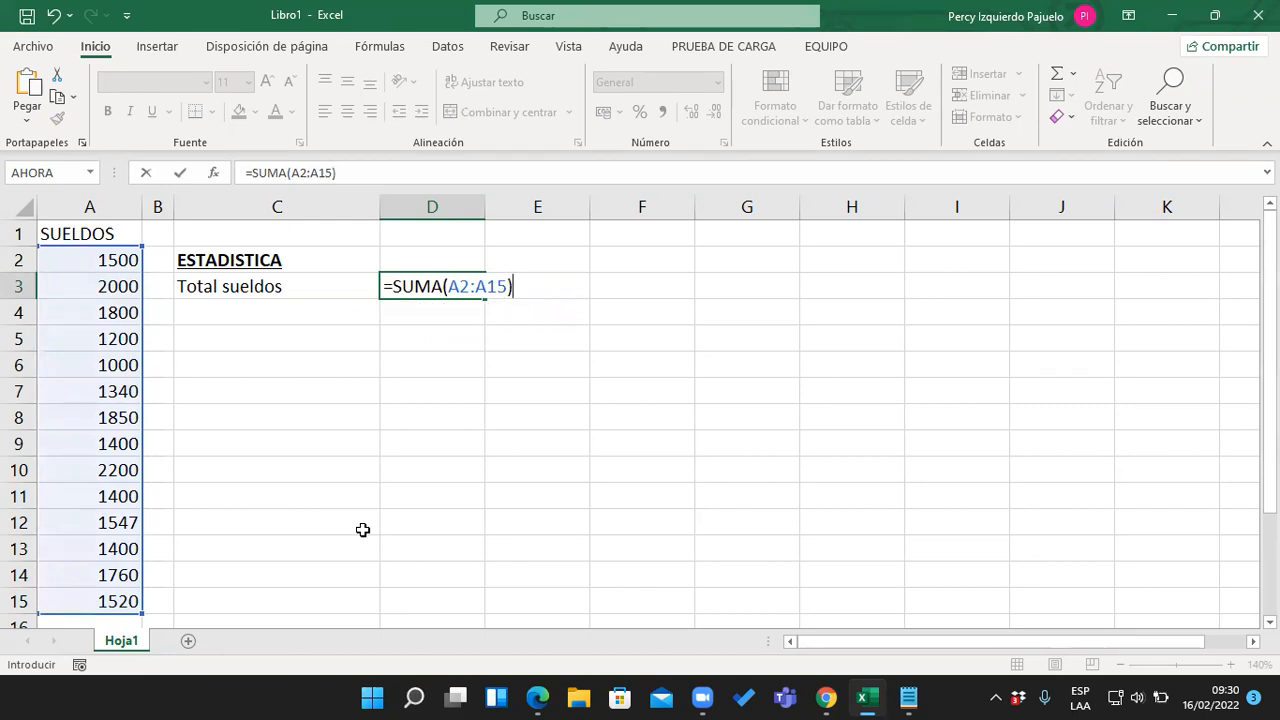
{"action": "key", "text": "BackSpace"}
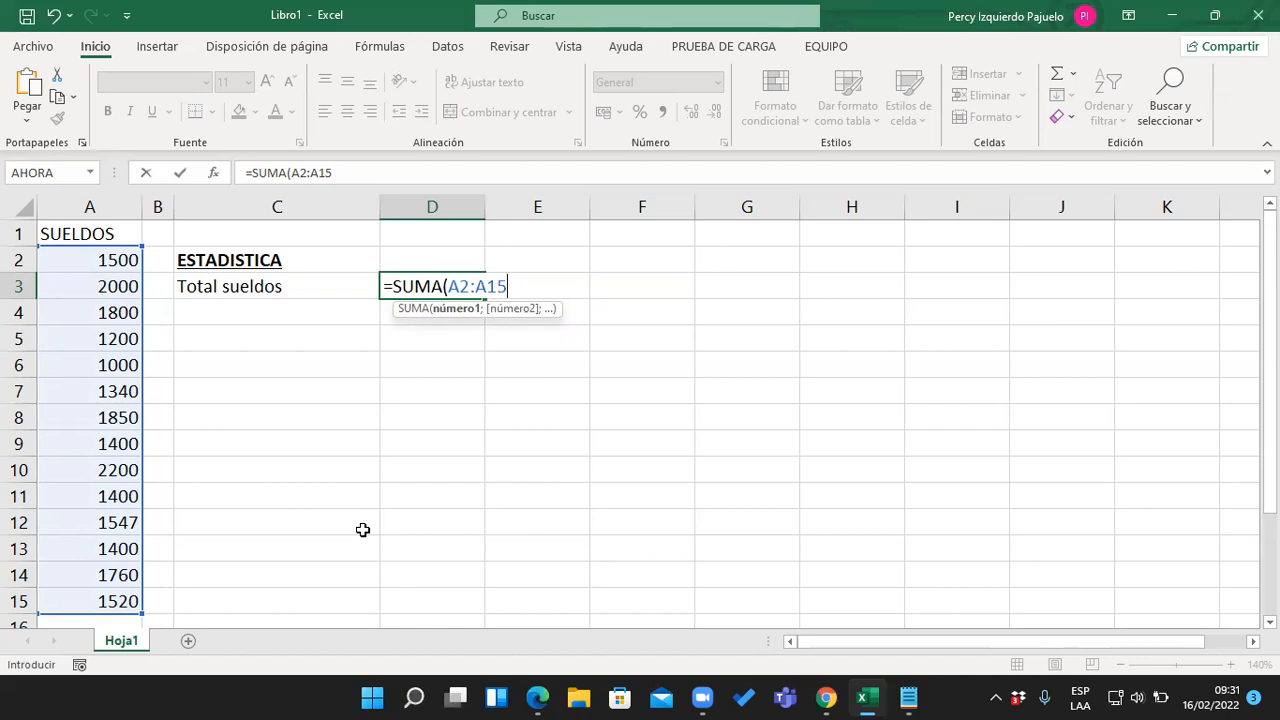
{"action": "type", "text": ")"}
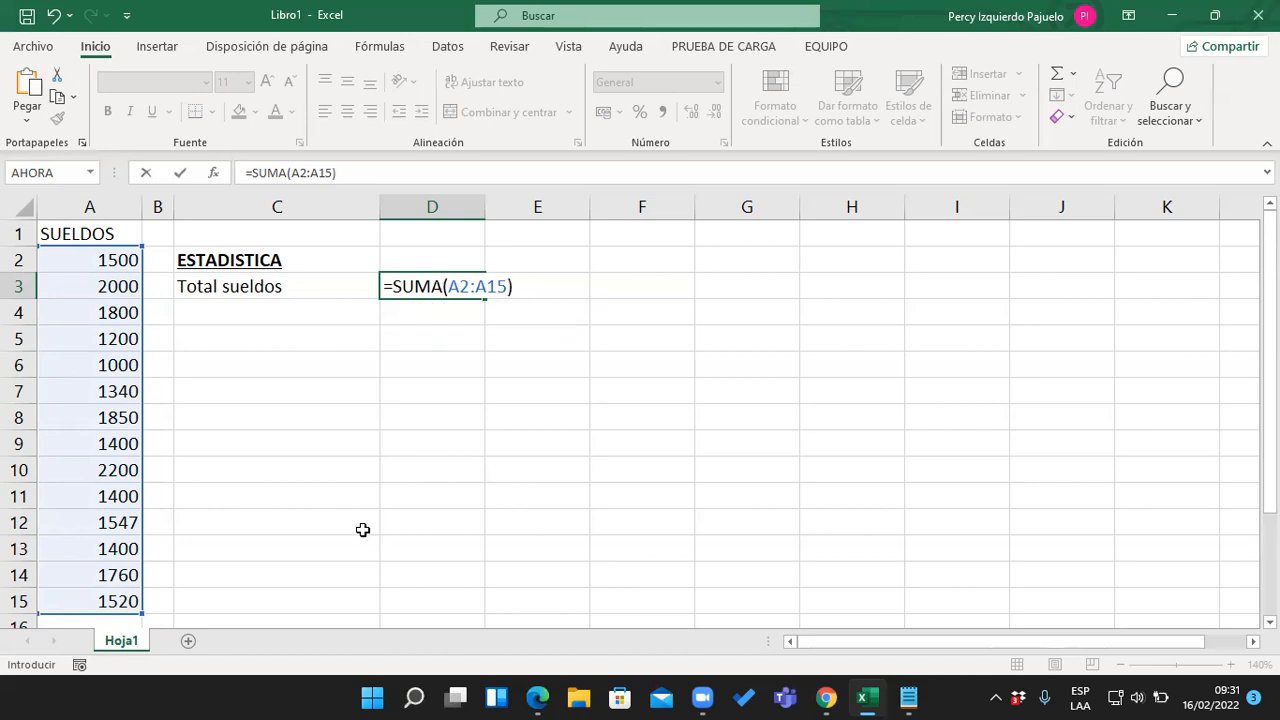
{"action": "key", "text": "Return"}
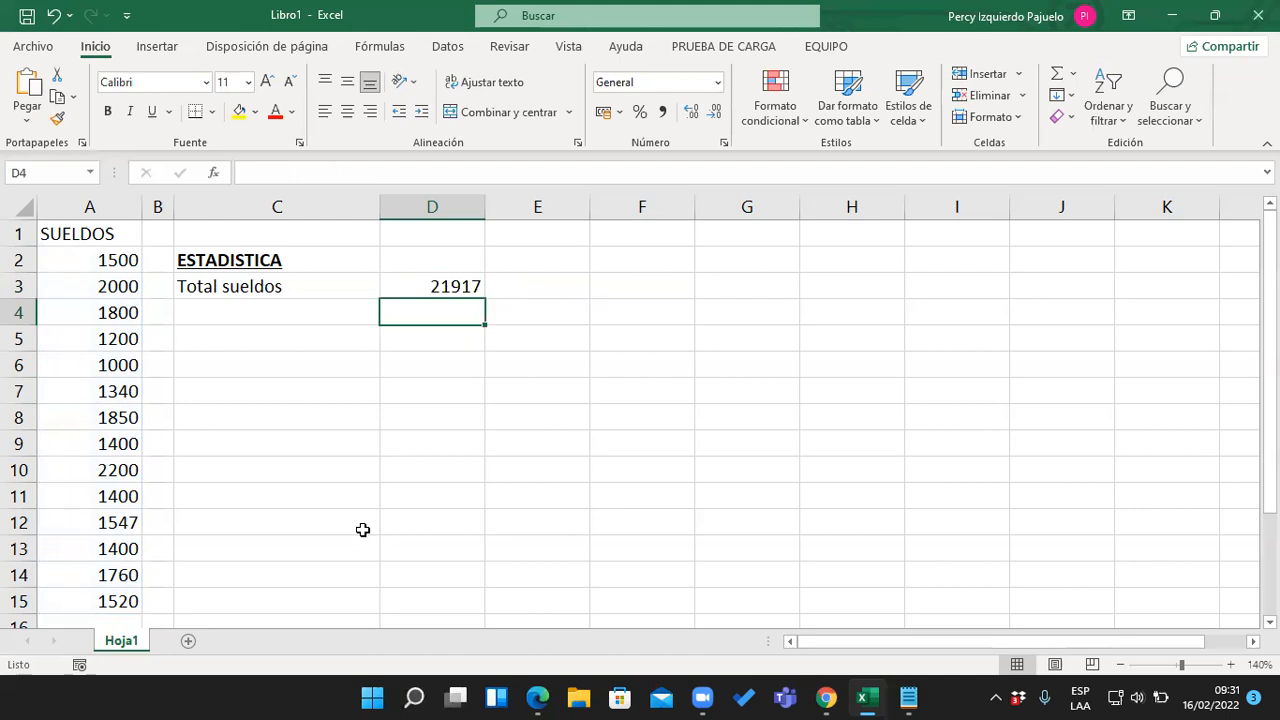
Strip the D3 formula down to =SUMA and try to select the salaries A2:A15 without an opening parenthesis
{"action": "key", "text": "Up"}
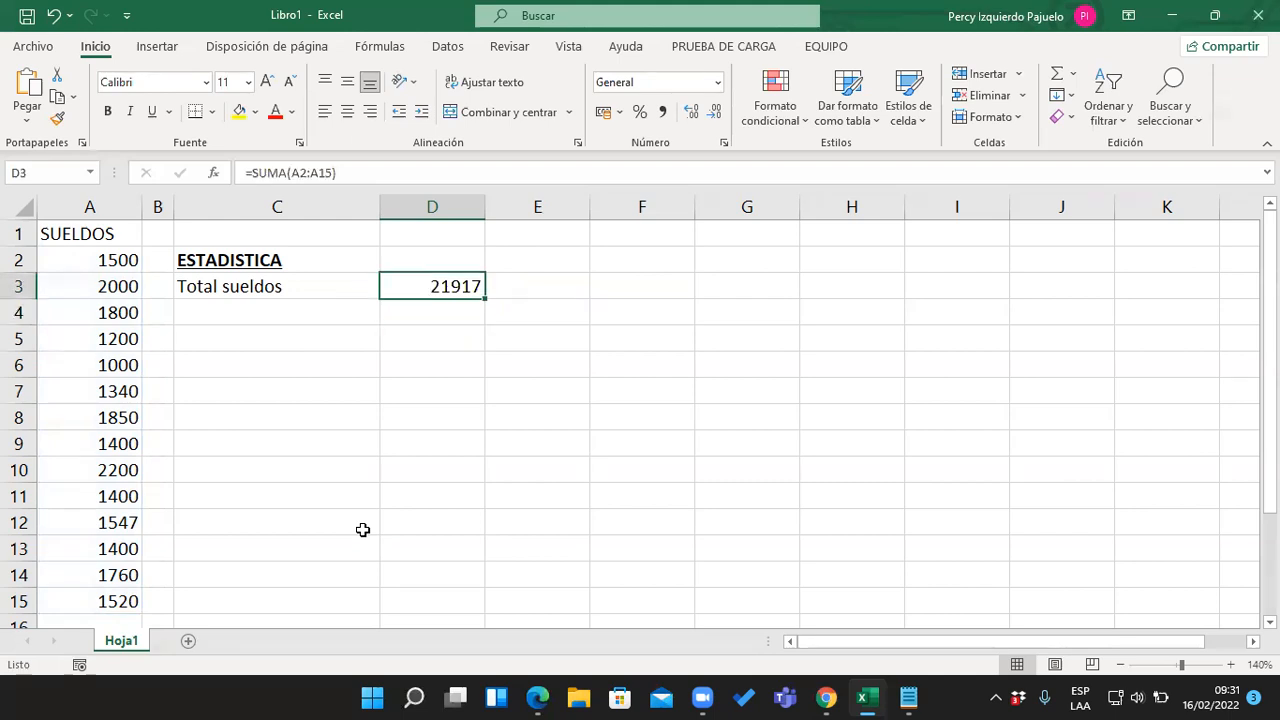
{"action": "double_click", "coordinate": [457, 287]}
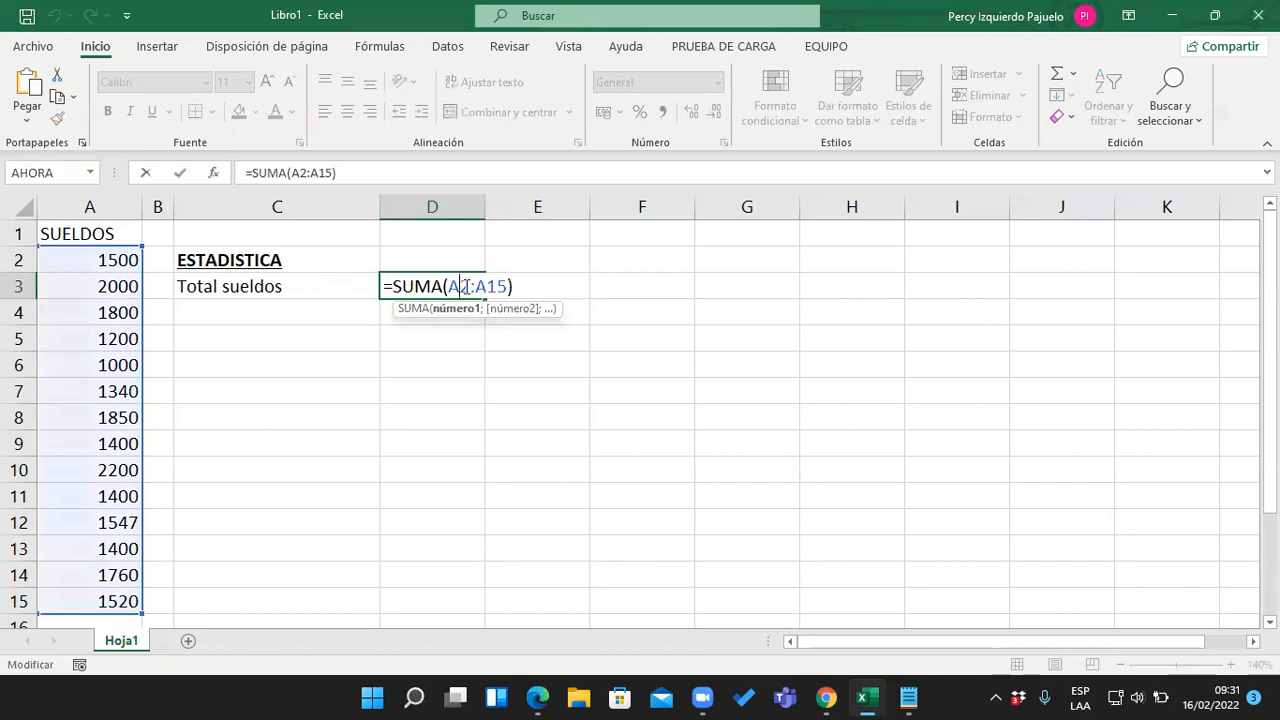
{"action": "left_click", "coordinate": [542, 291]}
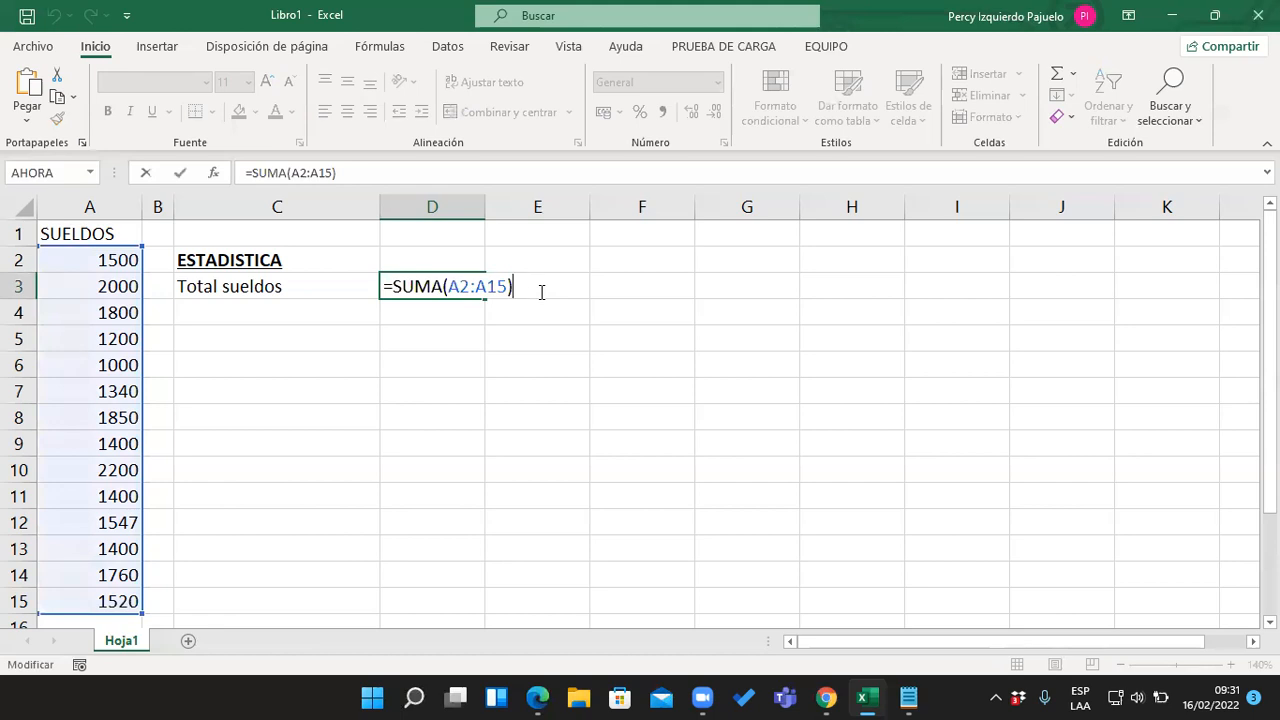
{"action": "key", "text": "BackSpace"}
{"action": "key", "text": "BackSpace"}
{"action": "key", "text": "BackSpace"}
{"action": "key", "text": "BackSpace"}
{"action": "key", "text": "BackSpace"}
{"action": "key", "text": "BackSpace"}
{"action": "key", "text": "BackSpace"}
{"action": "key", "text": "BackSpace"}
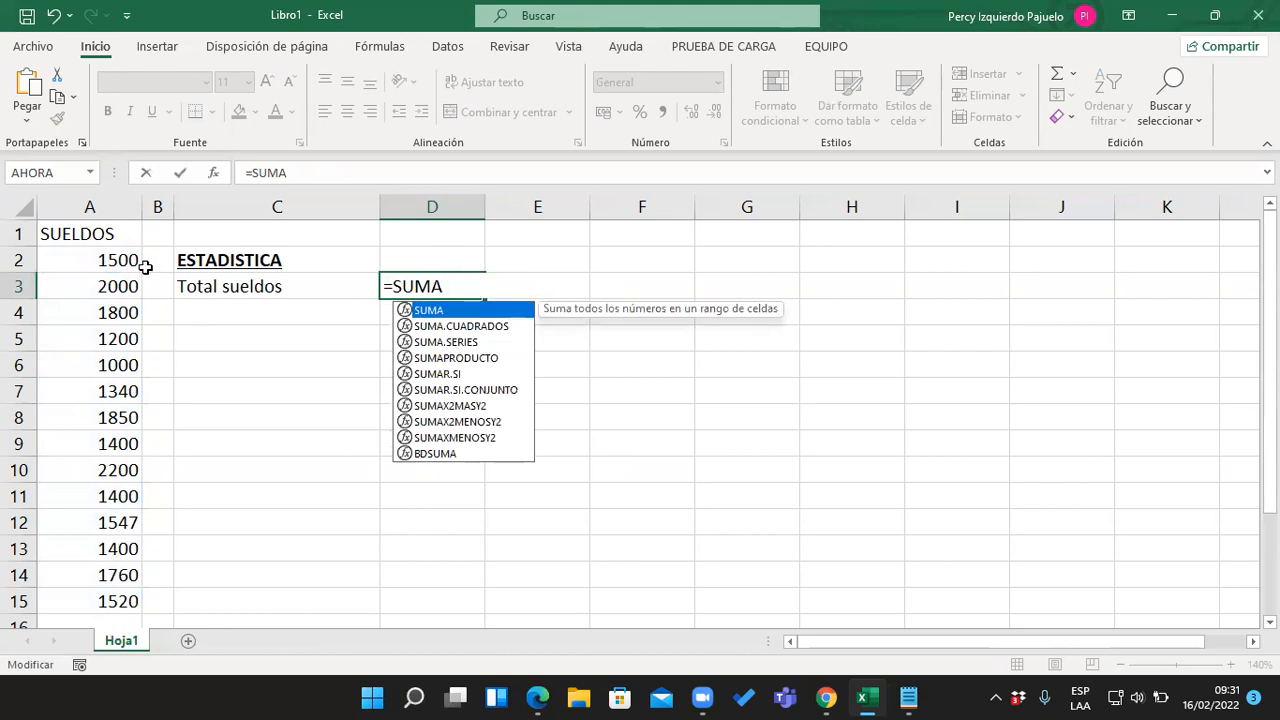
{"action": "left_click_drag", "start_coordinate": [110, 258], "coordinate": [112, 597]}
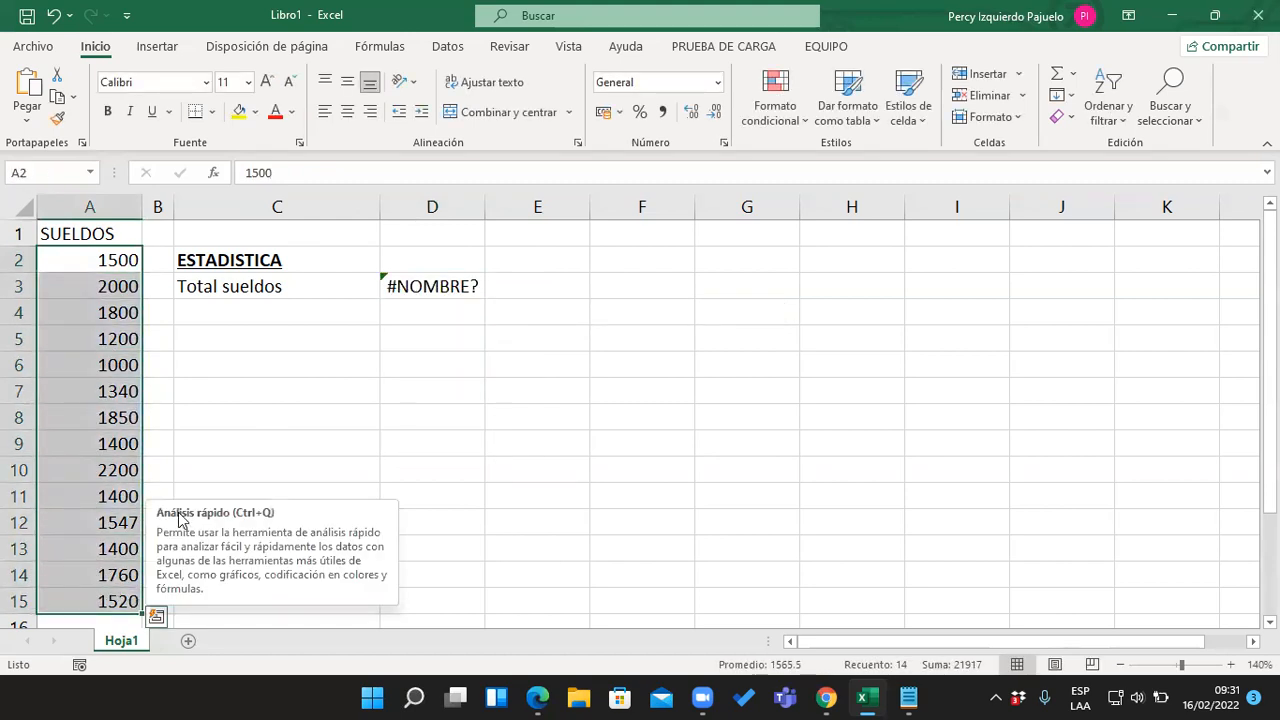
Complete the Total sueldos formula in cell D3 as =SUMA(A2:A15), opening the parenthesis before selecting the salary range
{"action": "double_click", "coordinate": [450, 285]}
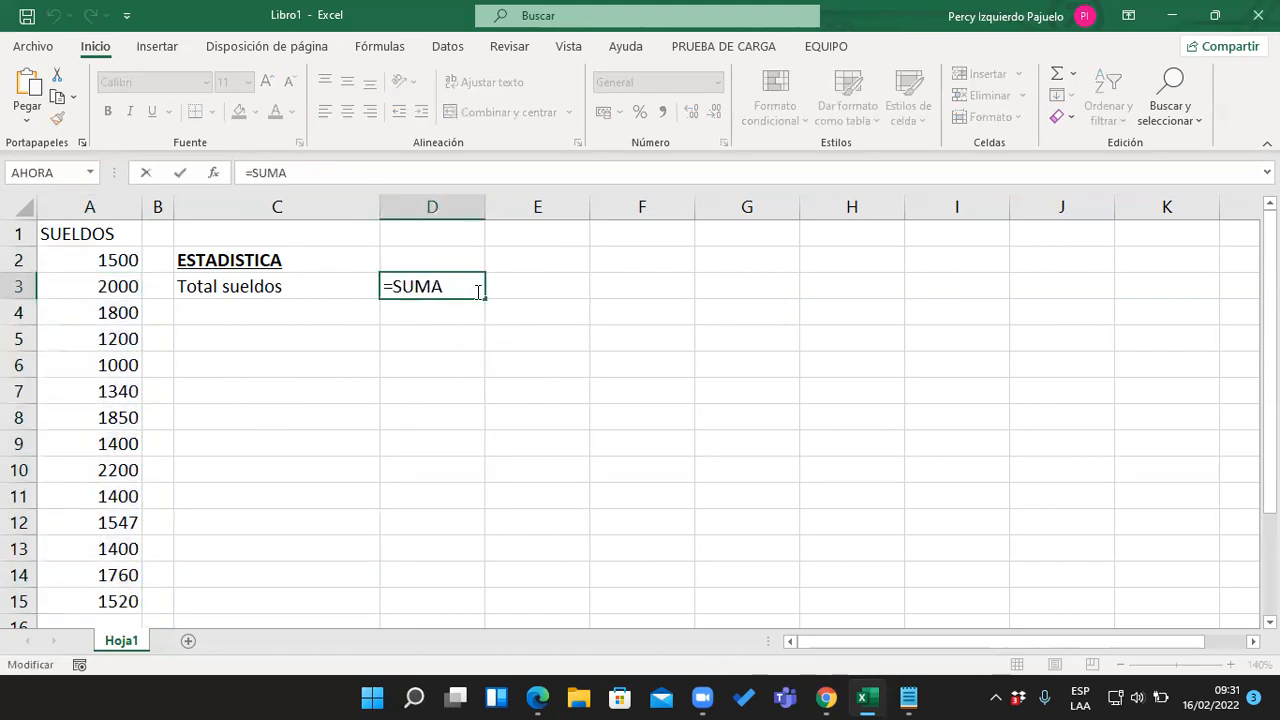
{"action": "type", "text": "("}
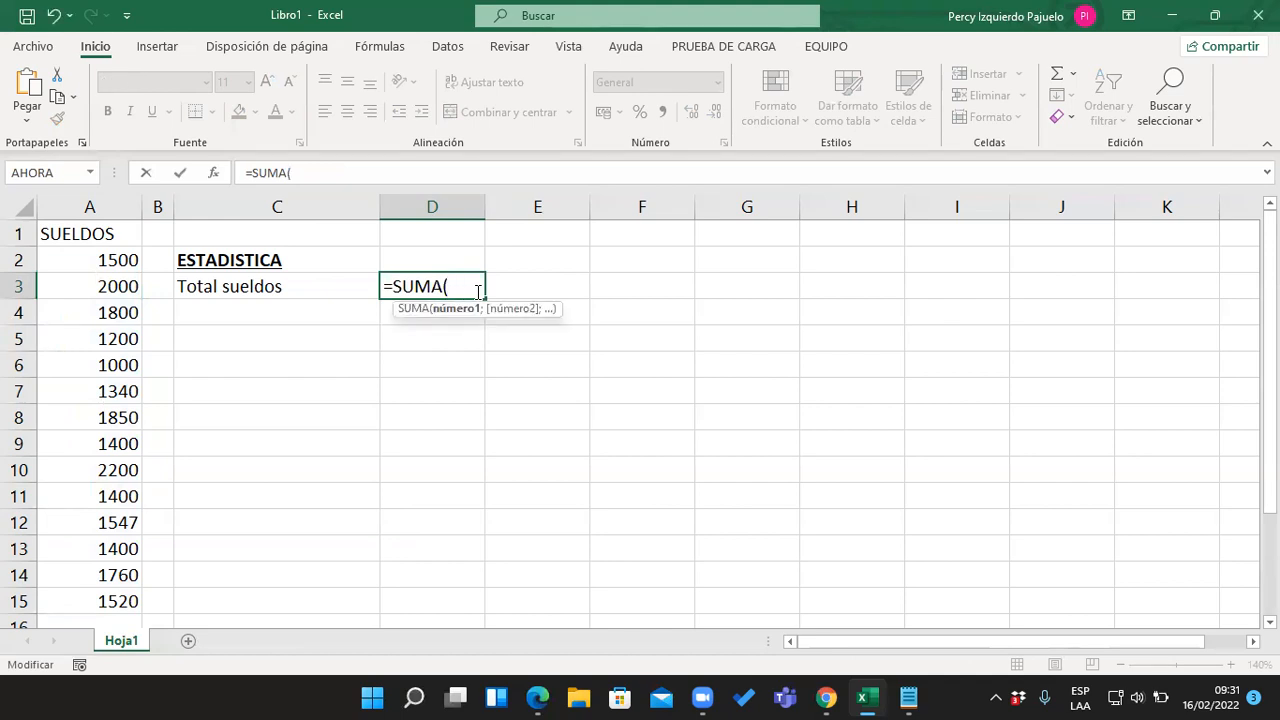
{"action": "key", "text": "BackSpace"}
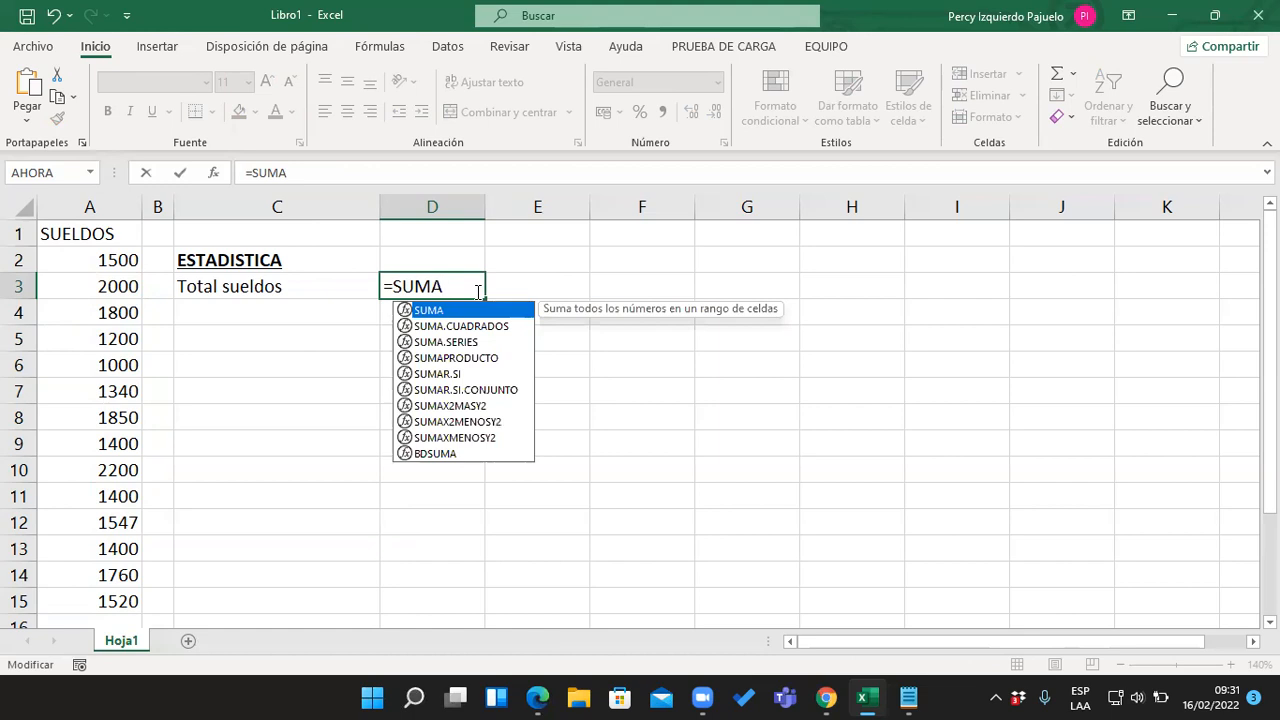
{"action": "type", "text": "("}
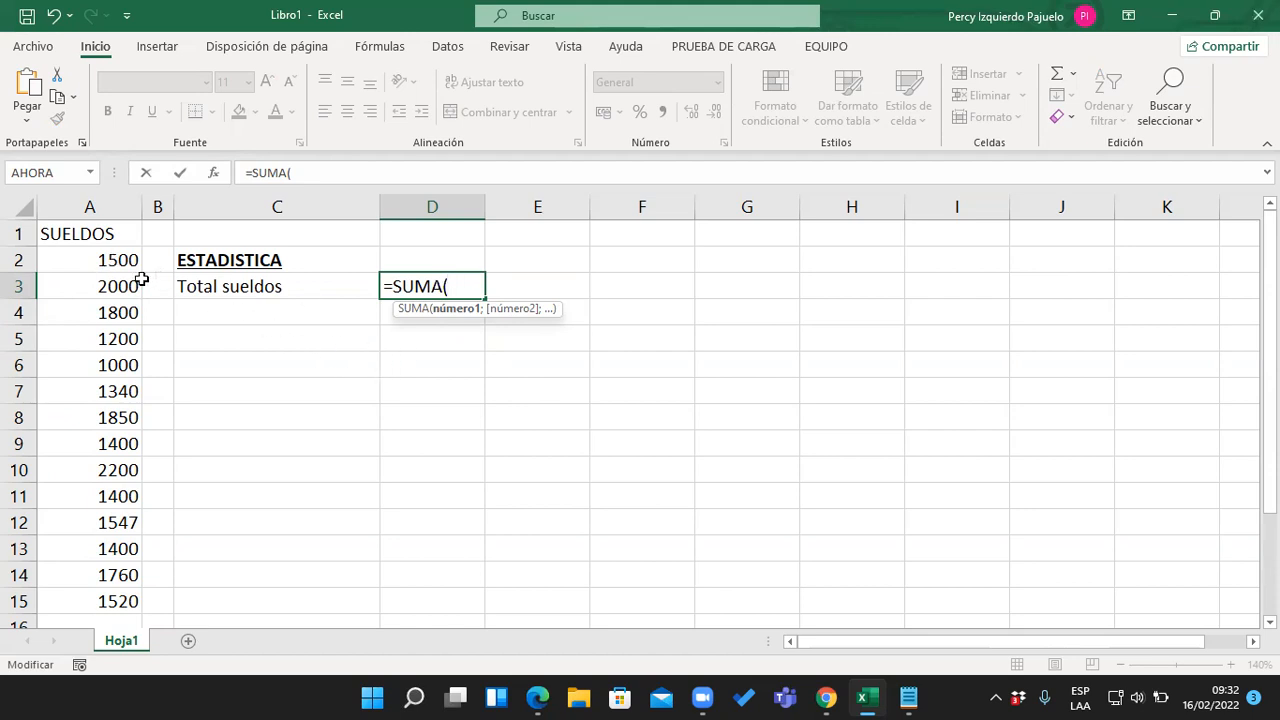
{"action": "left_click_drag", "start_coordinate": [103, 254], "coordinate": [120, 598]}
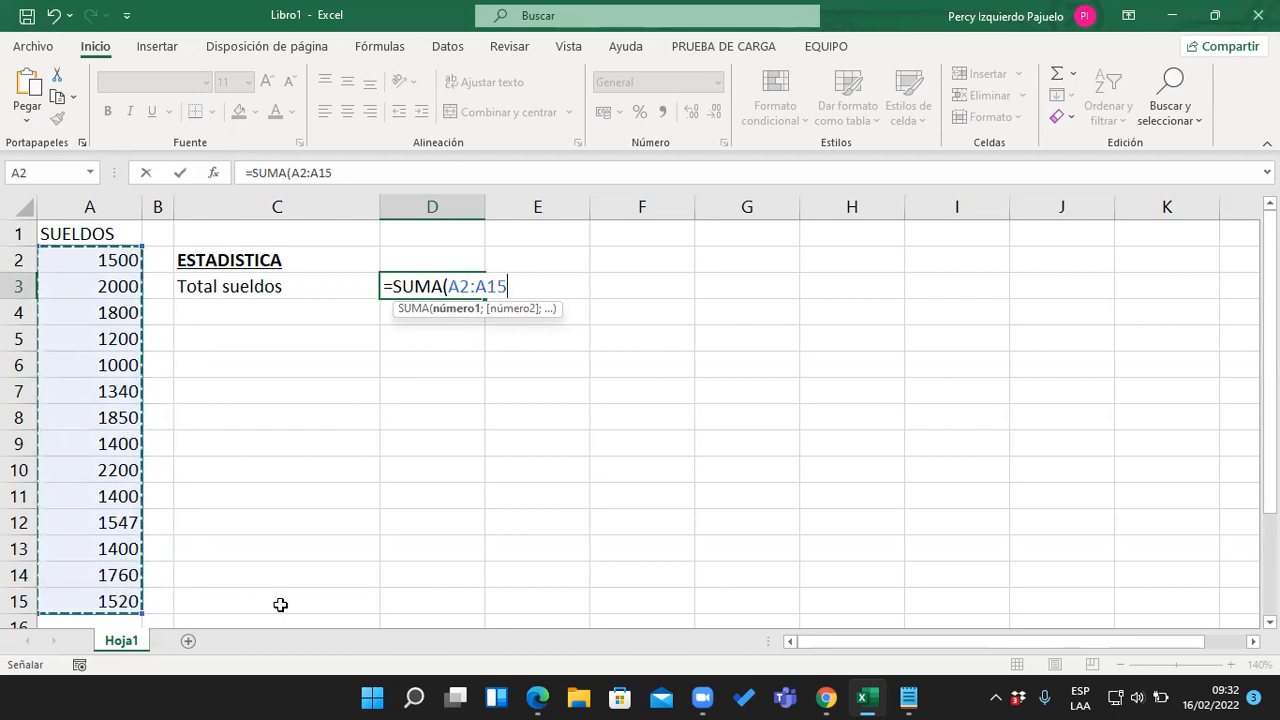
{"action": "type", "text": ")"}
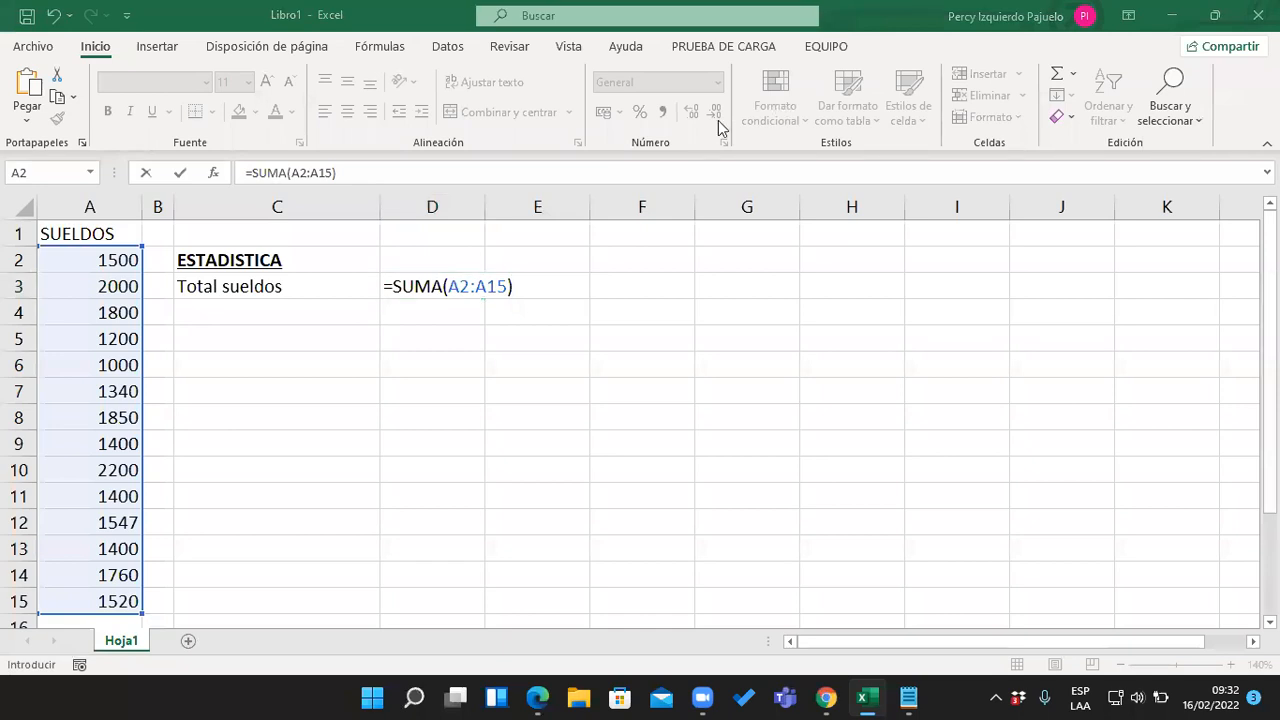
{"action": "left_click", "coordinate": [521, 286]}
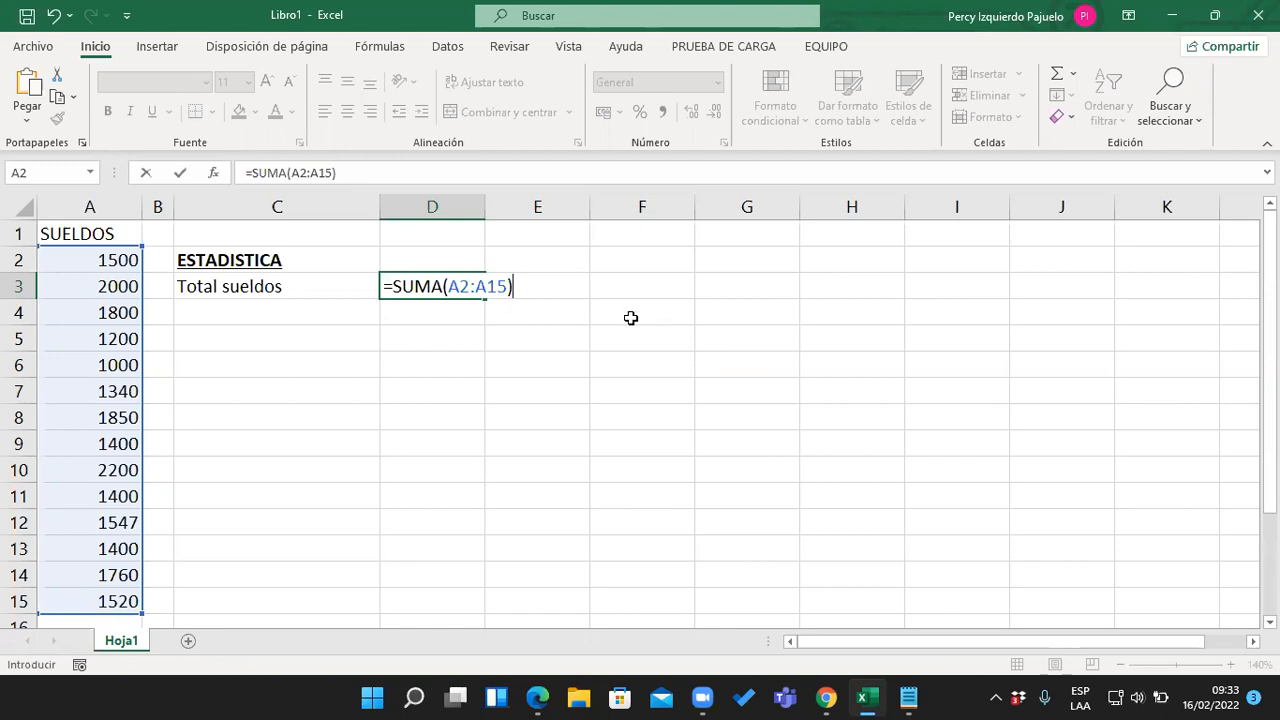
{"action": "left_click", "coordinate": [497, 280]}
{"action": "left_click", "coordinate": [553, 286]}
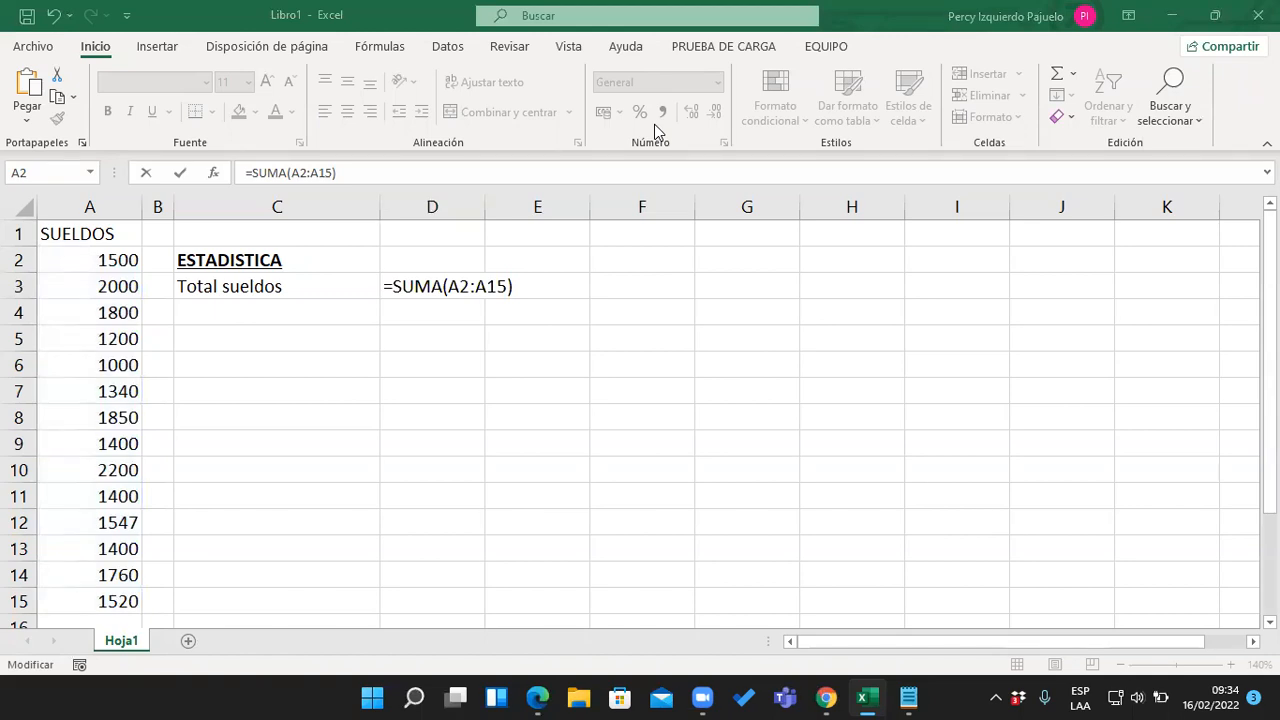
{"action": "left_click", "coordinate": [553, 275]}
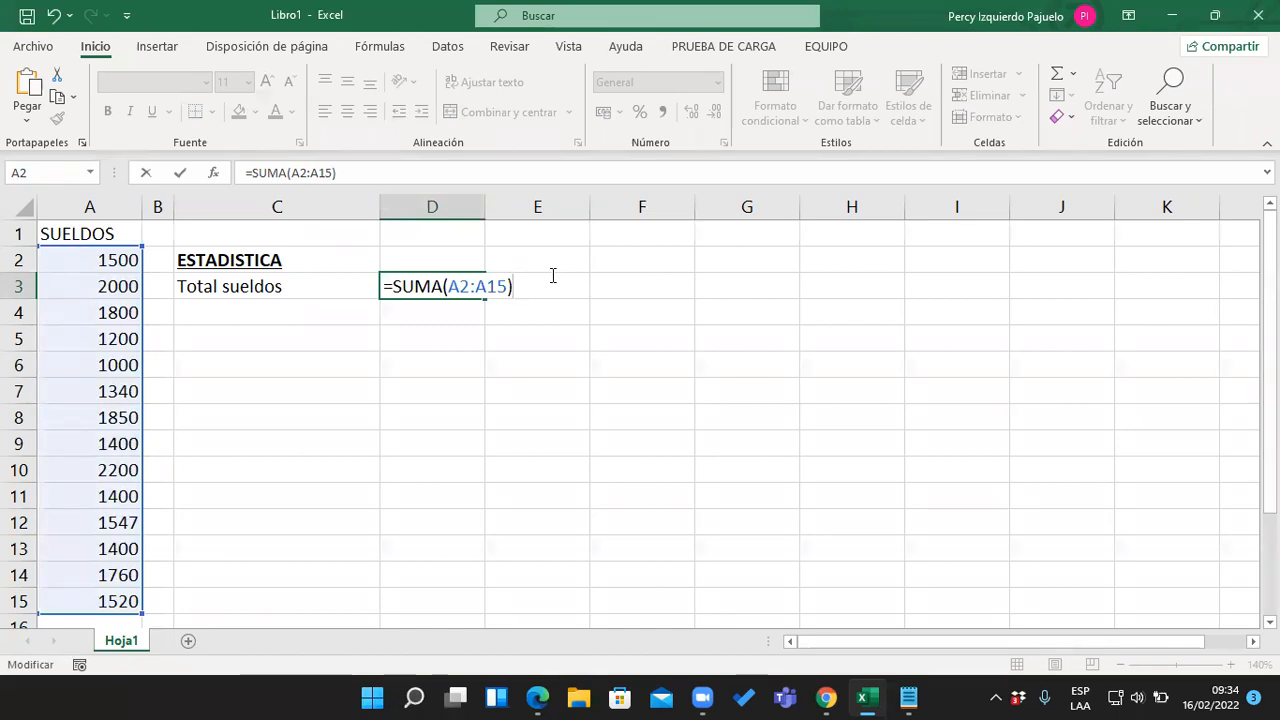
{"action": "key", "text": "Return"}
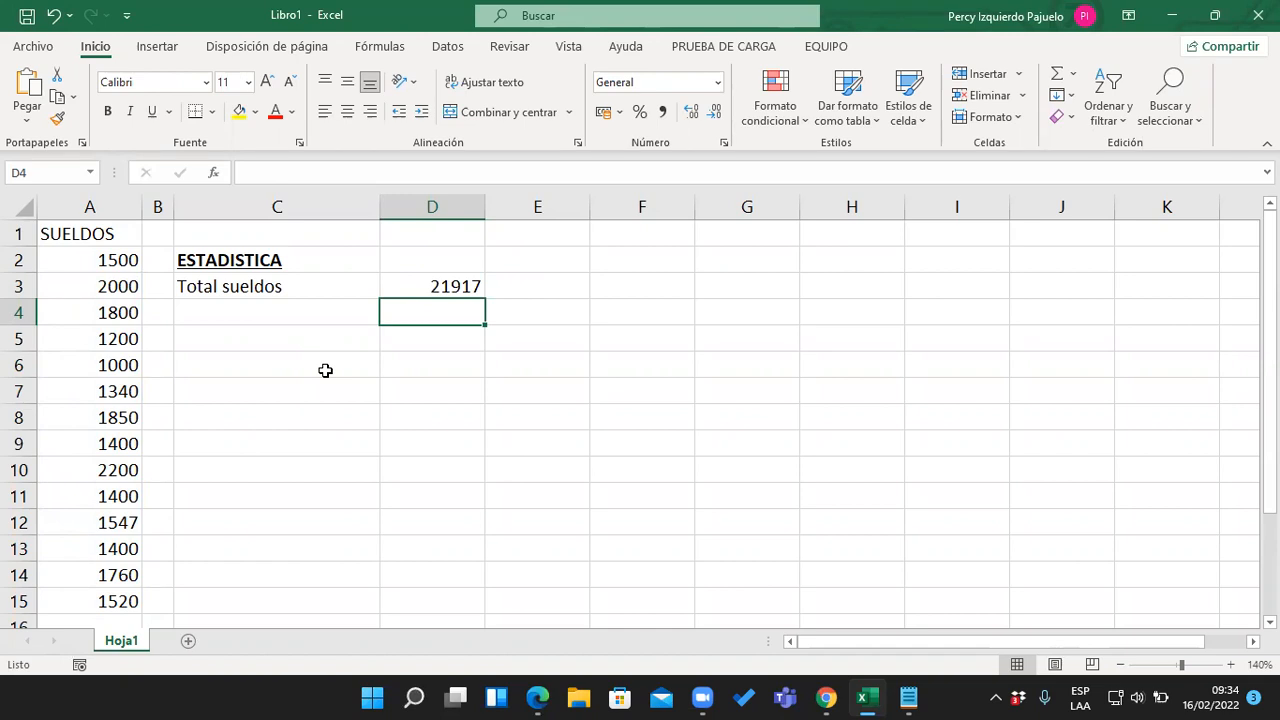
Switch to the Notepad notes and add the heading "2. FUNCION PROMEDIO" with a dashed underline below the SUMA section
{"action": "left_click", "coordinate": [908, 698]}
{"action": "left_click", "coordinate": [332, 520]}
{"action": "left_click", "coordinate": [291, 474]}
{"action": "left_click", "coordinate": [278, 493]}
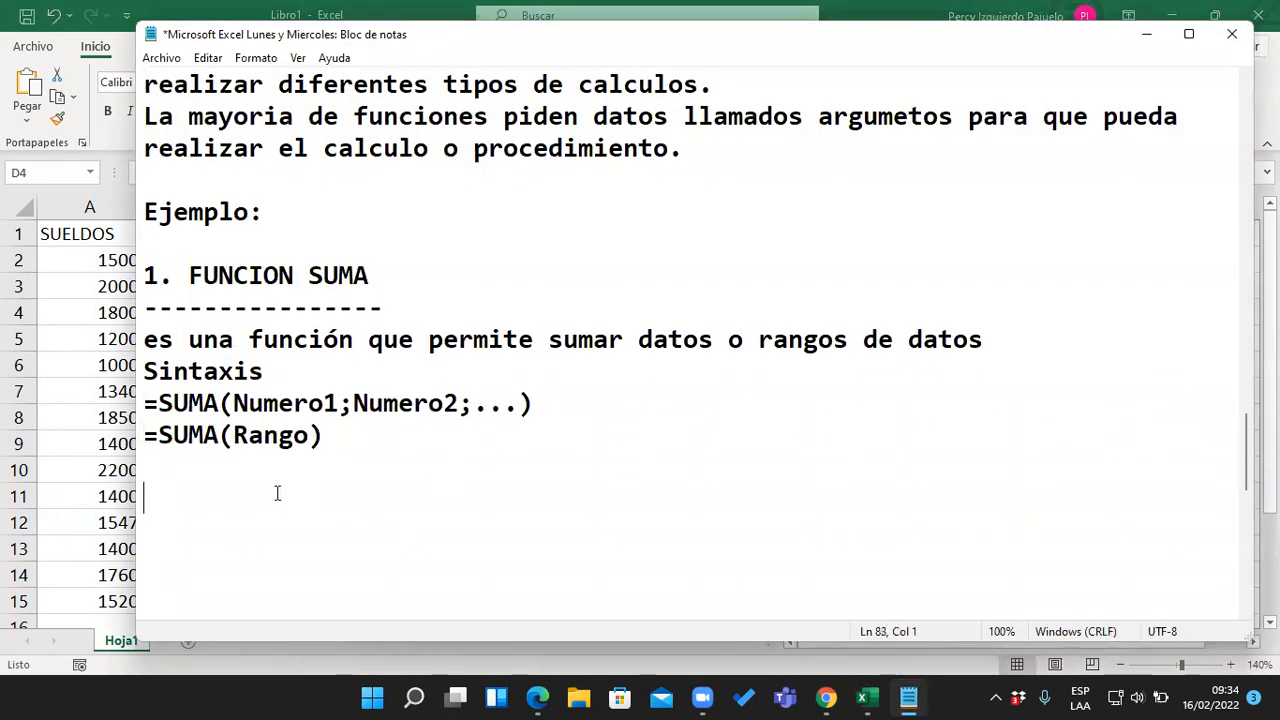
{"action": "type", "text": "2. FUNCION PROMEDIO"}
{"action": "key", "text": "Return"}
{"action": "type", "text": "--------------------"}
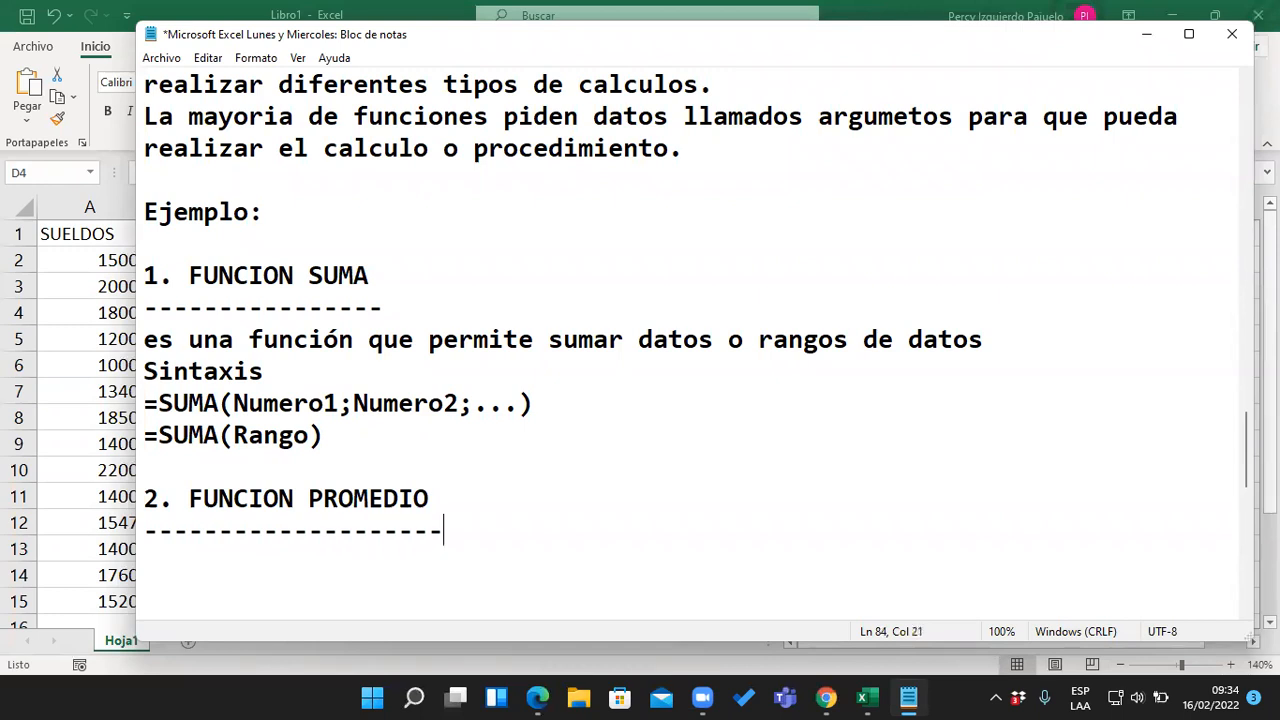
Write the PROMEDIO description: "Es una función que calcula el promedio de un rango de numeros"
{"action": "key", "text": "Return"}
{"action": "type", "text": "eS"}
{"action": "key", "text": "BackSpace"}
{"action": "key", "text": "BackSpace"}
{"action": "key", "text": "BackSpace"}
{"action": "type", "text": "Es una función que calcula el promedio de un "}
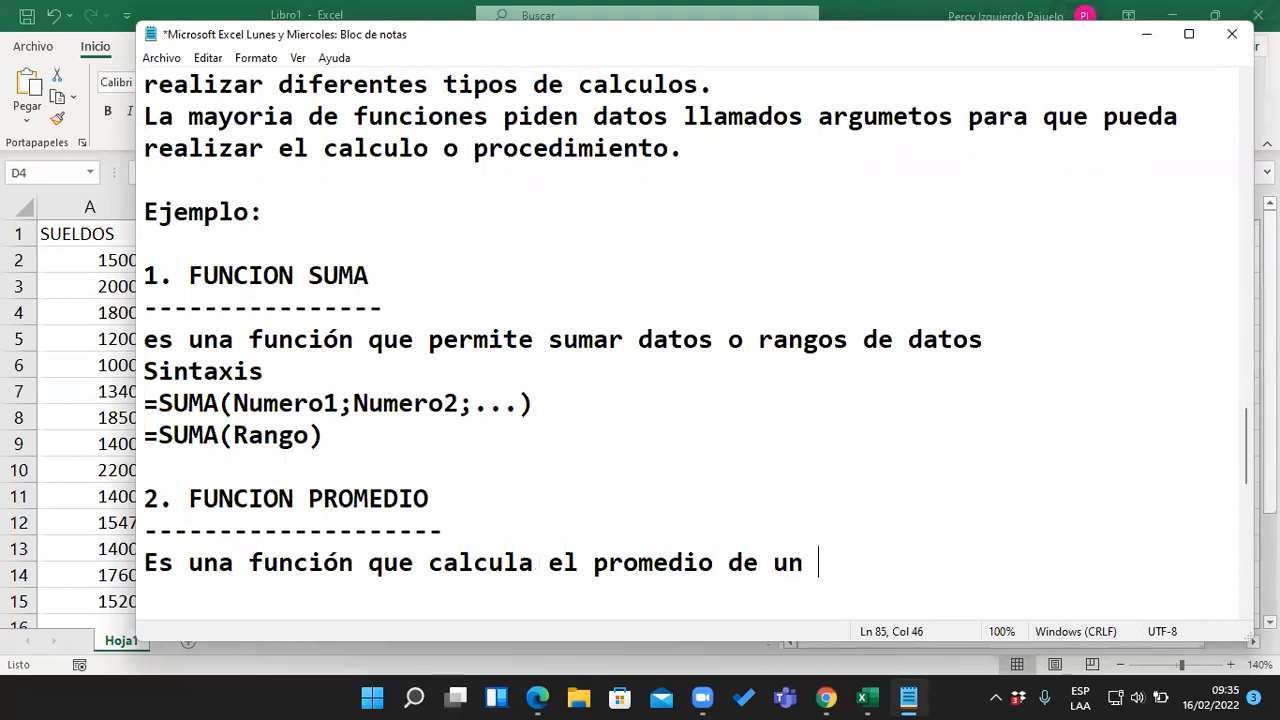
{"action": "type", "text": "rango de "}
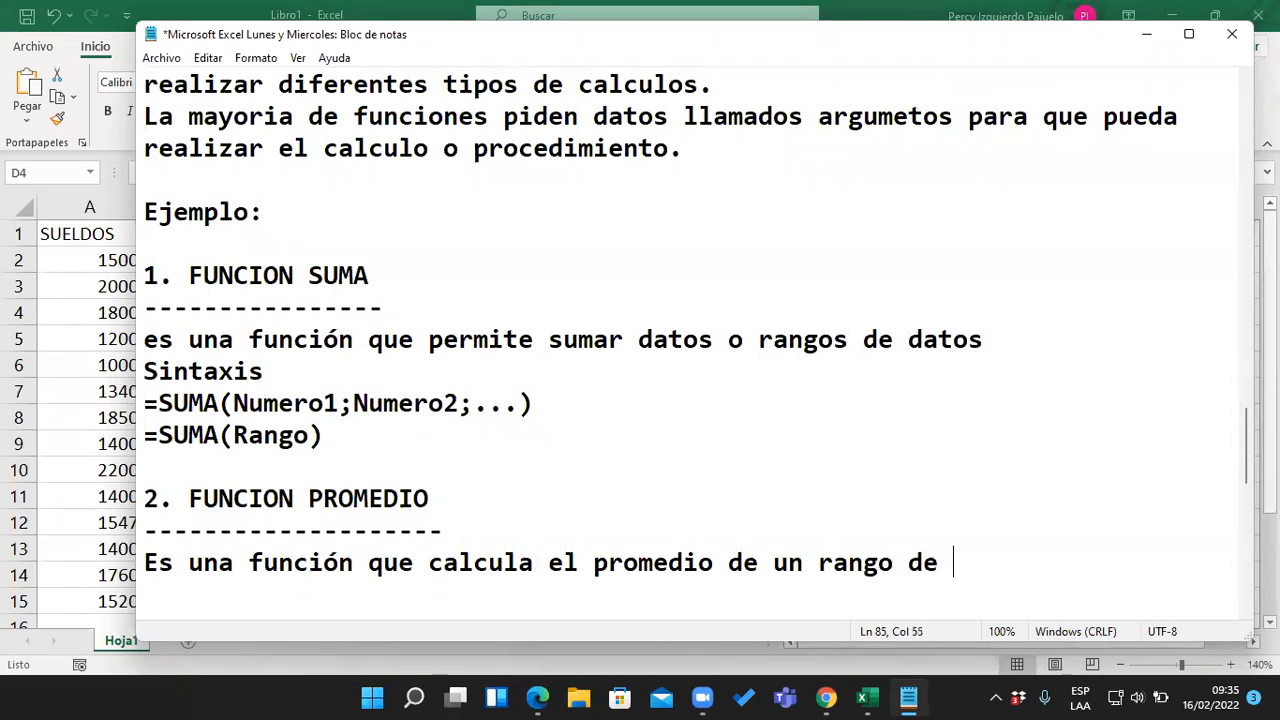
{"action": "type", "text": "numeros"}
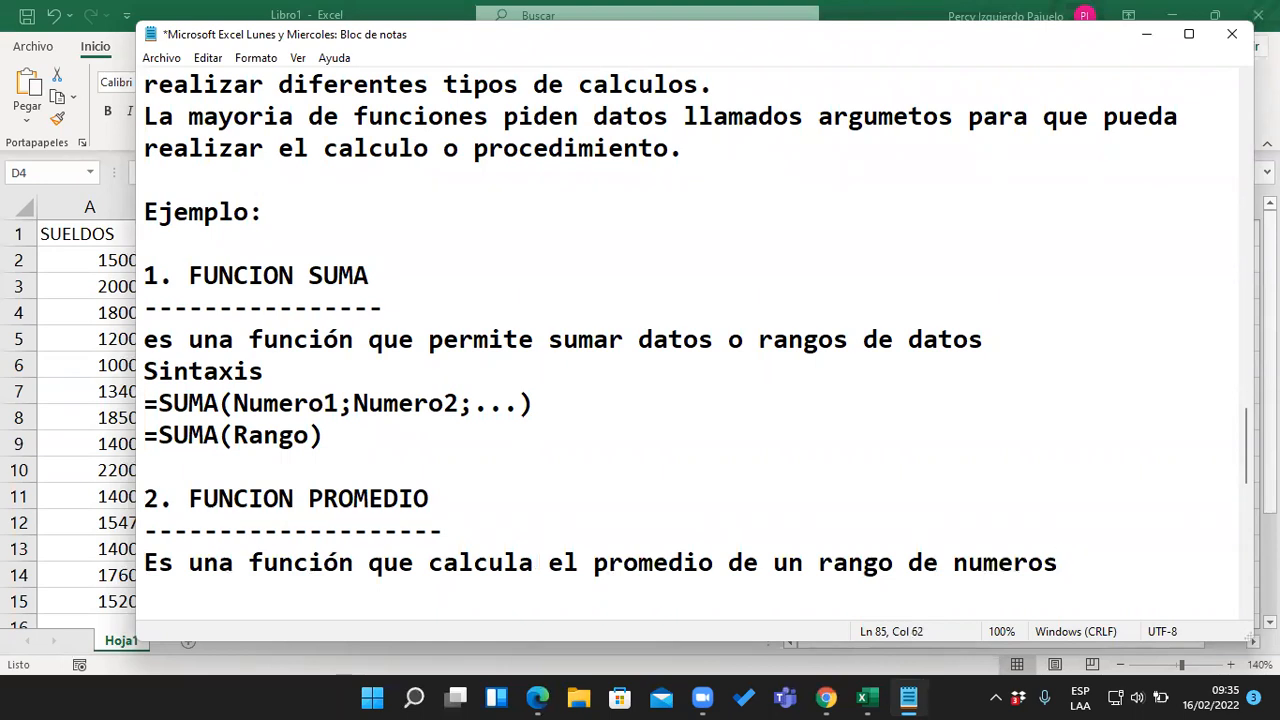
Add the two syntax lines =PROMEDIO(Numero1;Numero2;...) and =PROMEDIO(Rango) directly below the description
{"action": "key", "text": "Return"}
{"action": "key", "text": "Return"}
{"action": "key", "text": "Return"}
{"action": "key", "text": "BackSpace"}
{"action": "key", "text": "BackSpace"}
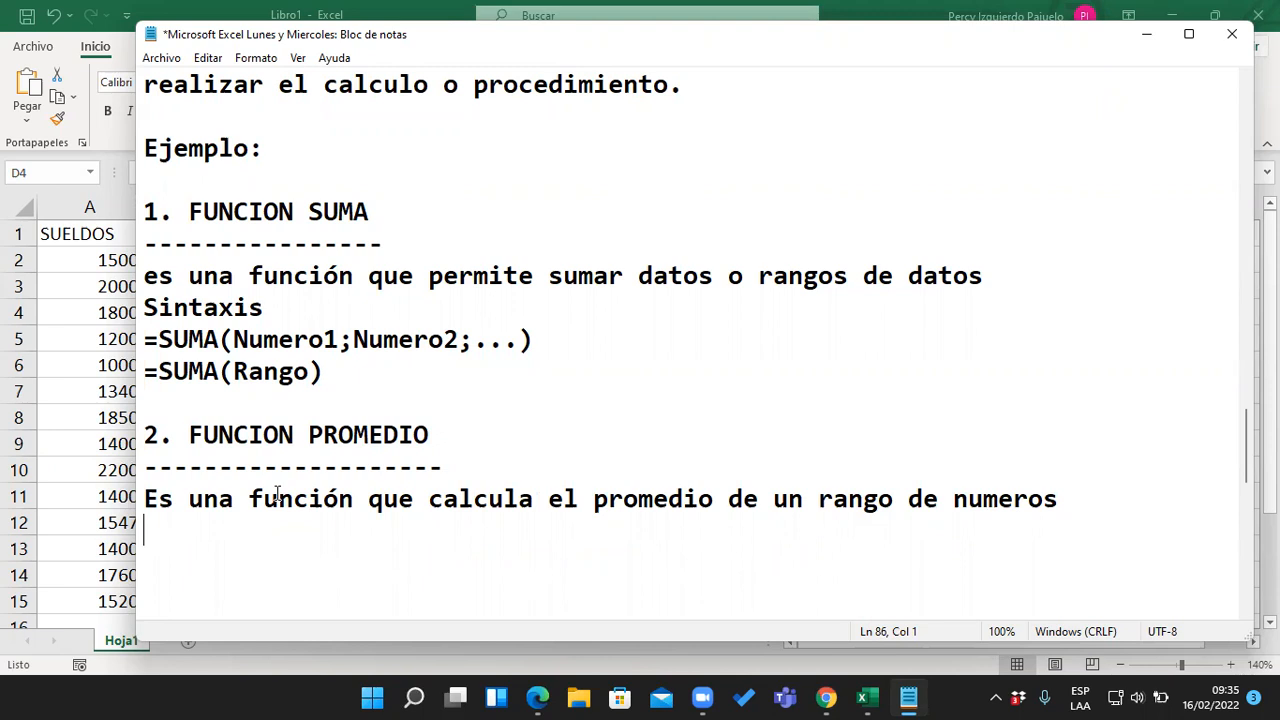
{"action": "type", "text": "=PRO"}
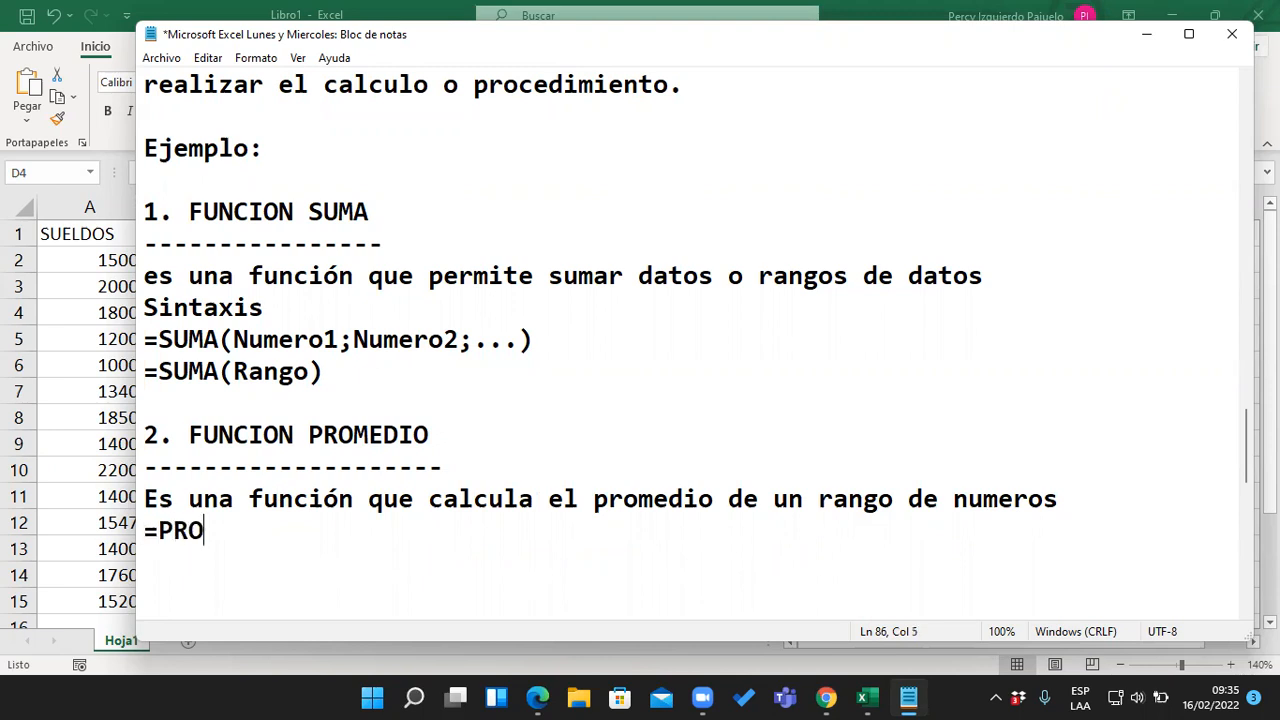
{"action": "type", "text": "MEDIO("}
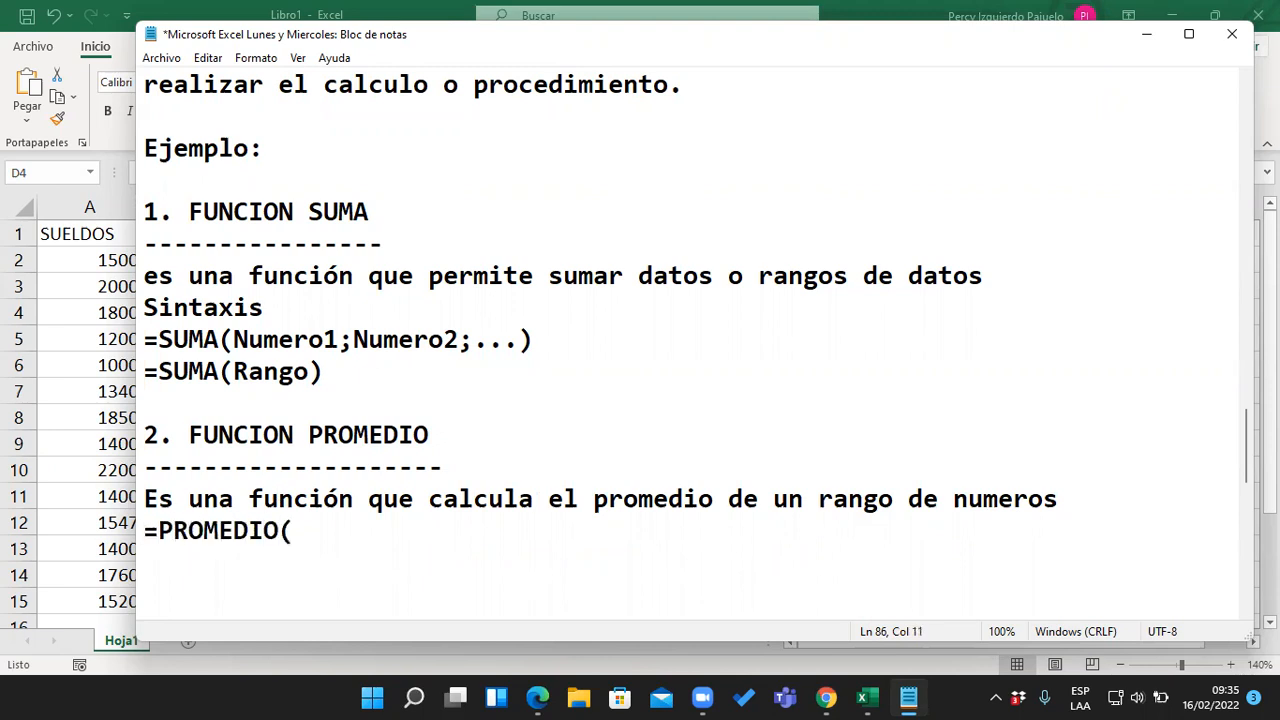
{"action": "type", "text": "Numero1;Numero2"}
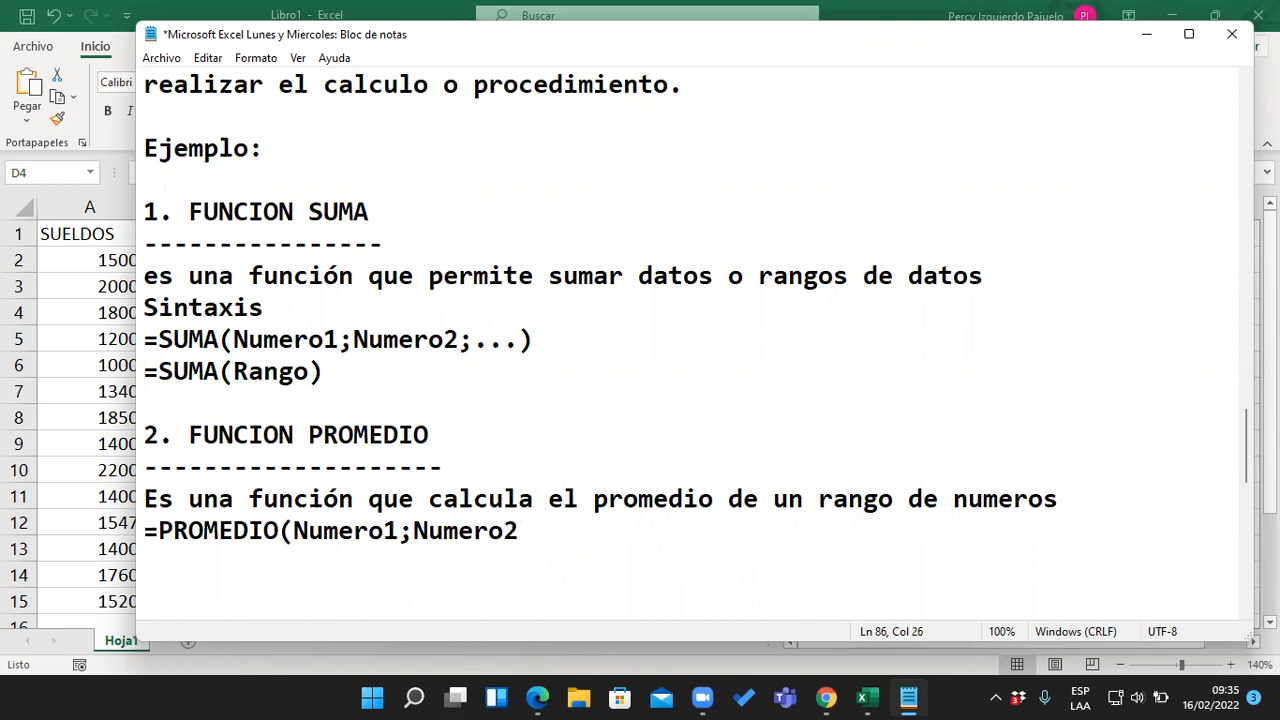
{"action": "type", "text": ";...)"}
{"action": "key", "text": "Return"}
{"action": "type", "text": "=PROMEDIO("}
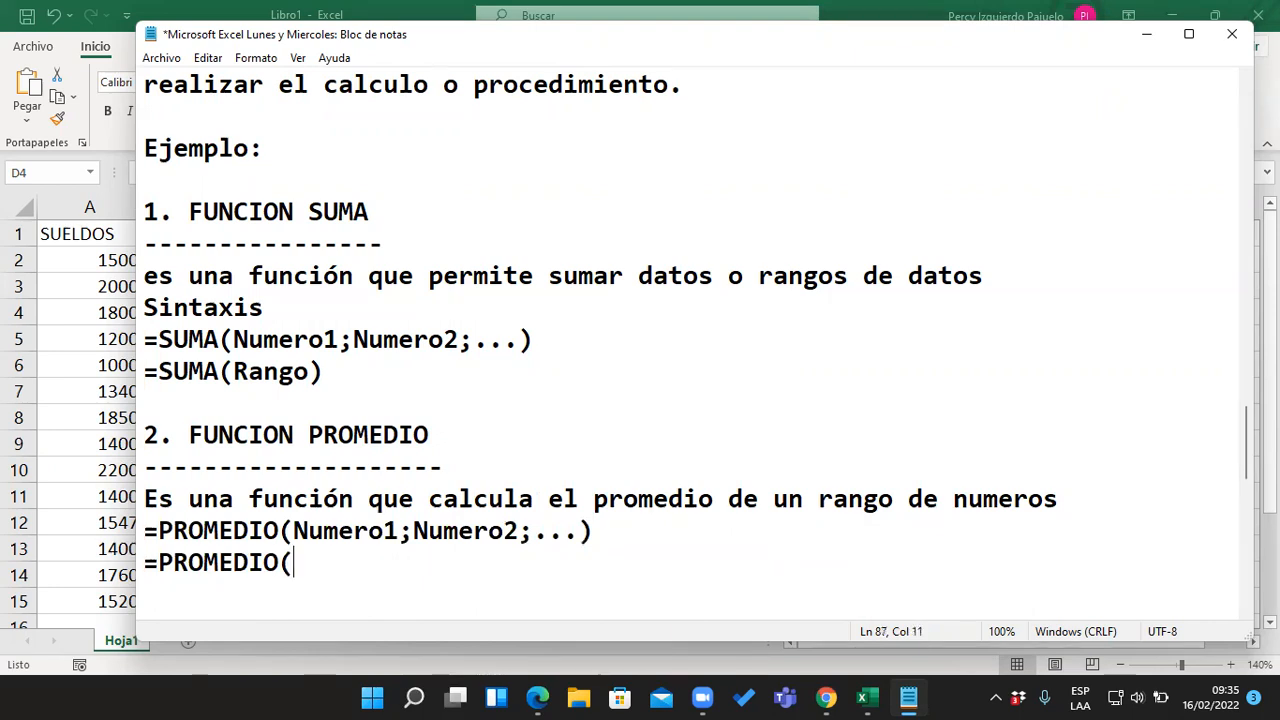
{"action": "type", "text": "Rango)"}
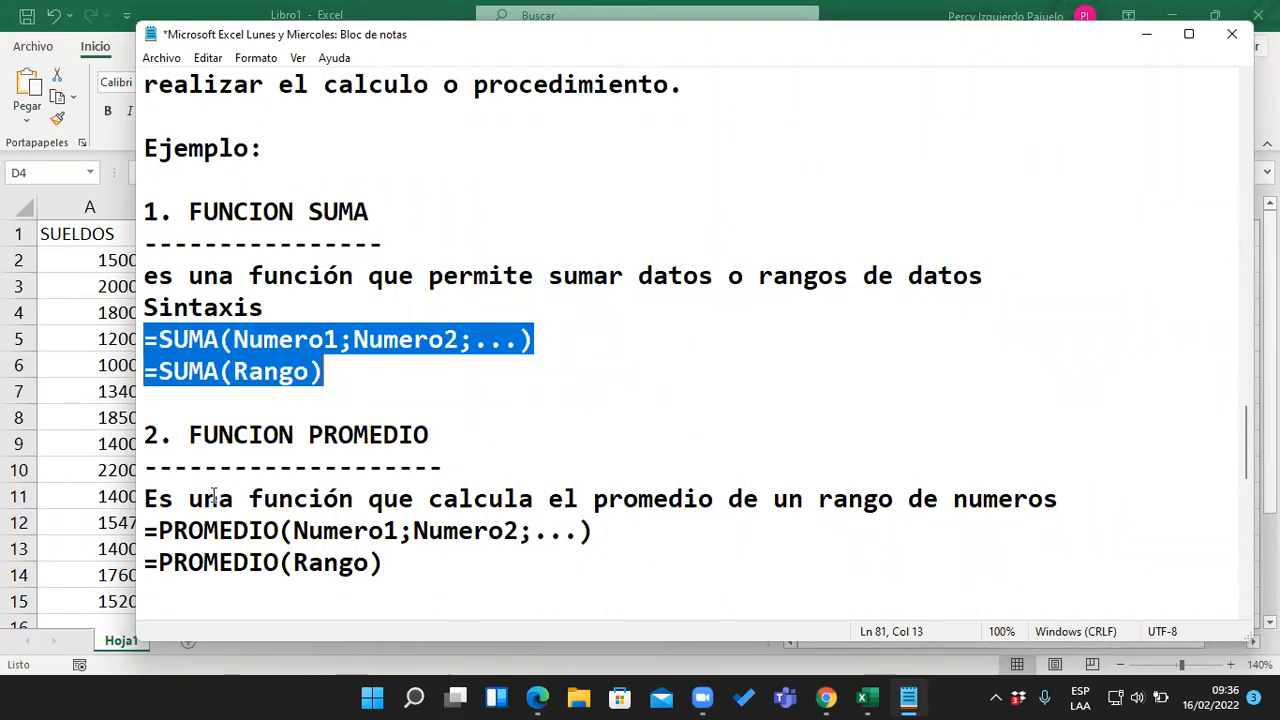
Compare the syntax lines of SUMA and PROMEDIO by highlighting each pair in the notes
{"action": "left_click_drag", "start_coordinate": [144, 530], "coordinate": [421, 577]}
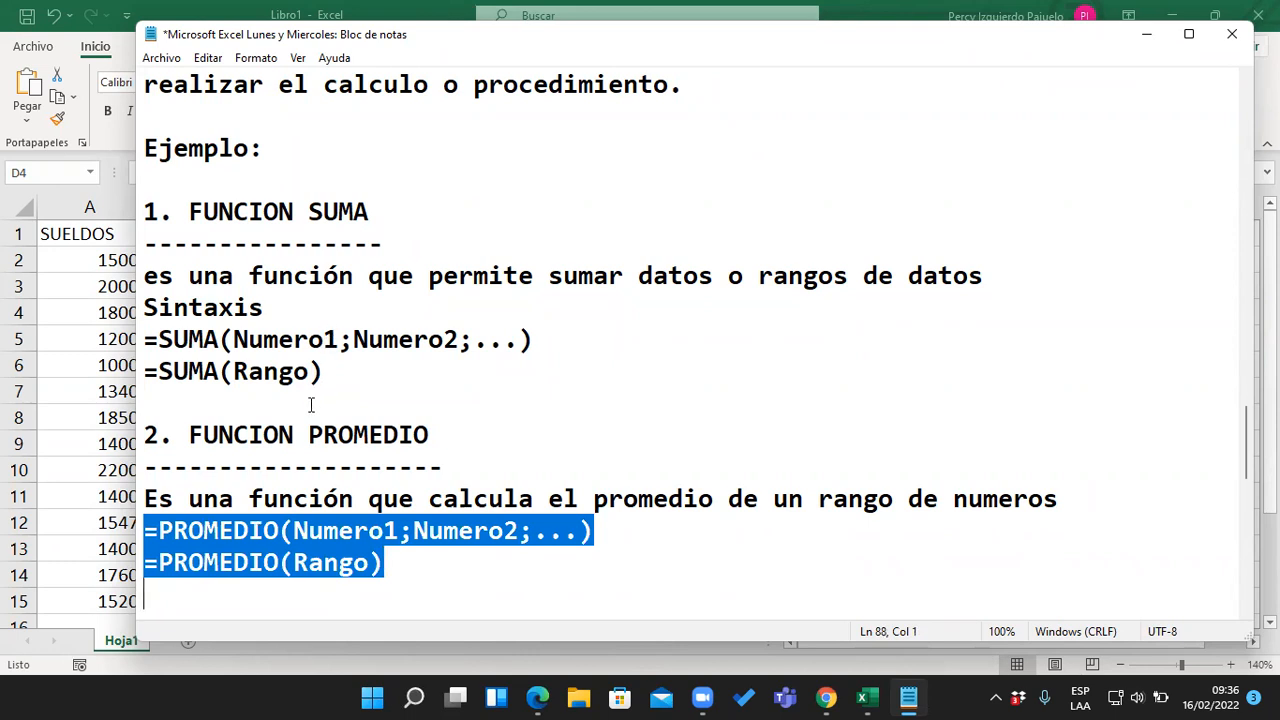
{"action": "left_click", "coordinate": [143, 339]}
{"action": "left_click_drag", "start_coordinate": [143, 339], "coordinate": [403, 377]}
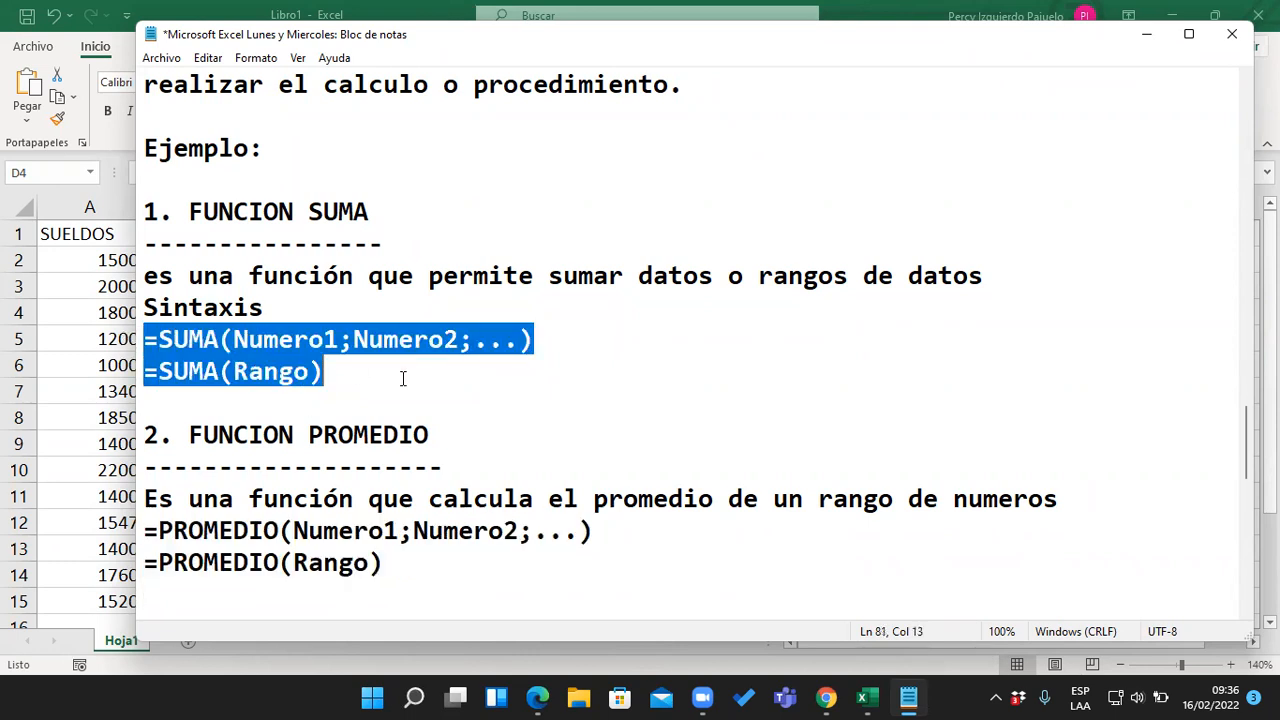
{"action": "left_click_drag", "start_coordinate": [145, 530], "coordinate": [442, 579]}
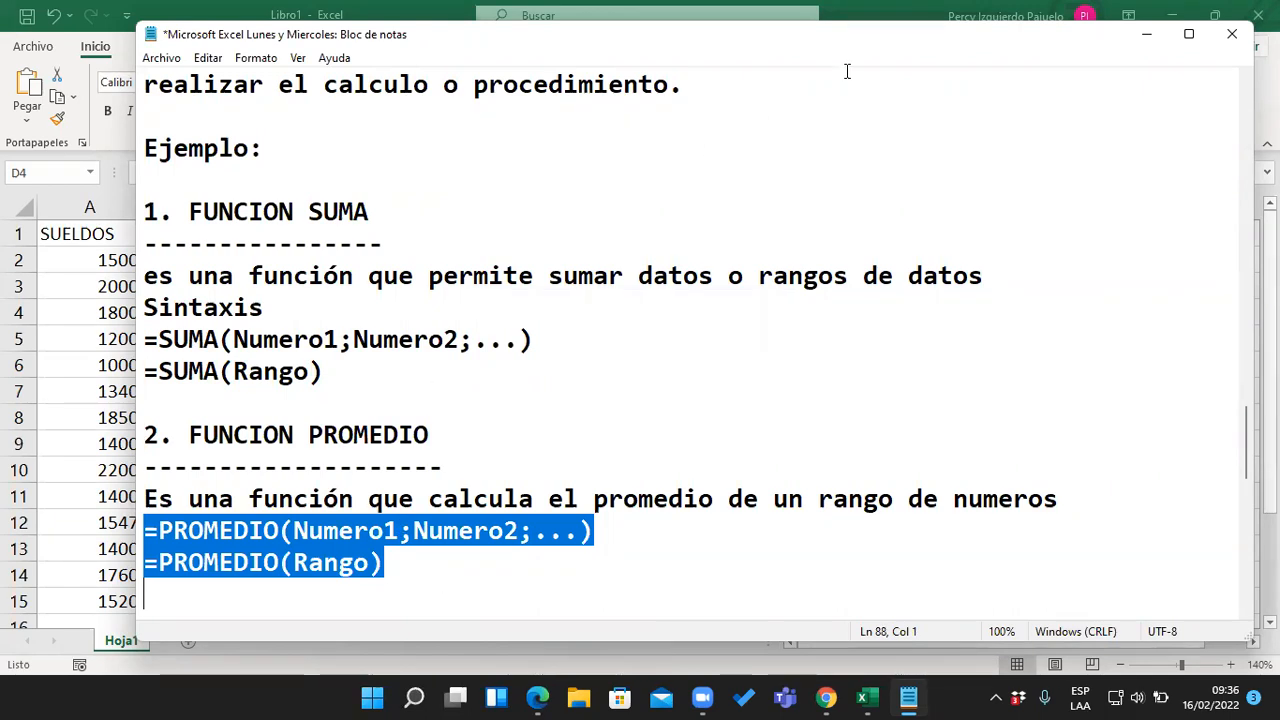
{"action": "left_click", "coordinate": [1139, 227]}
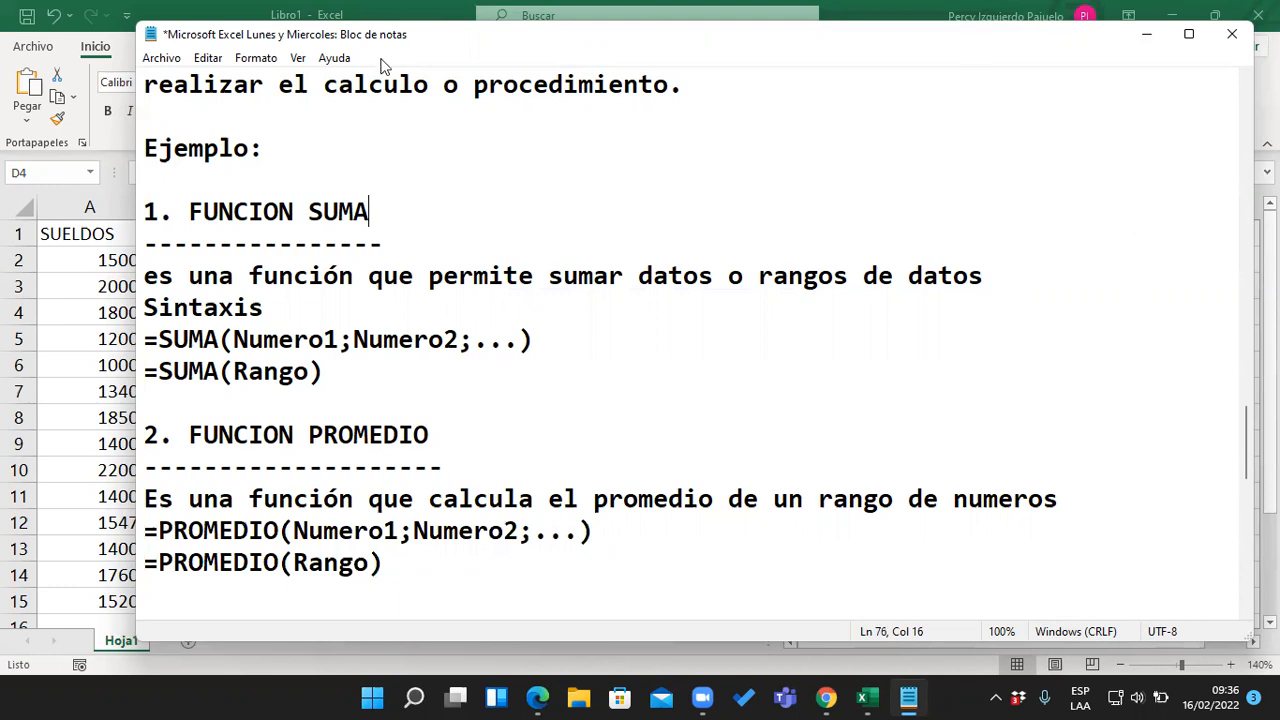
Switch to Excel and enter the label "Promedio de sueldos" in cell C4
{"action": "key", "text": "alt+Tab"}
{"action": "left_click", "coordinate": [338, 314]}
{"action": "type", "text": "Promed"}
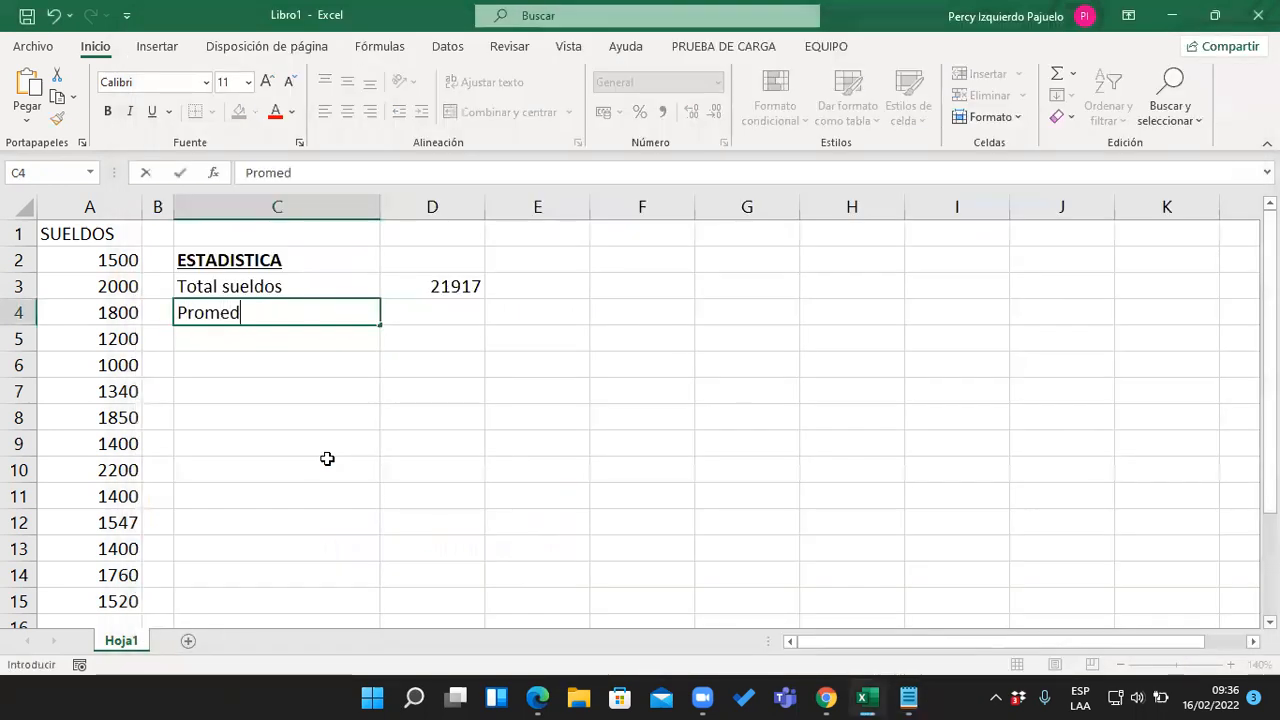
{"action": "type", "text": "io de sueldos"}
{"action": "key", "text": "Return"}
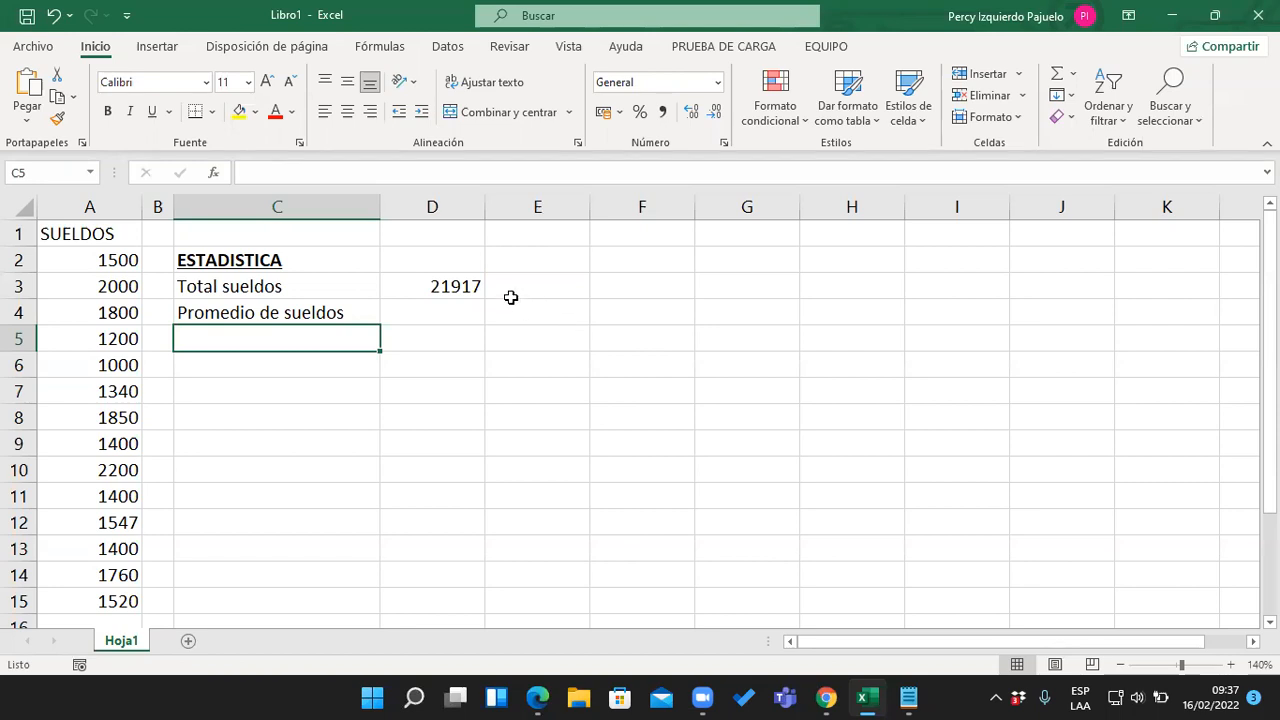
Edit the Total sueldos formula in D3, shortening the function name so it reads =SUM(A2:A15)
{"action": "left_click", "coordinate": [466, 286]}
{"action": "double_click", "coordinate": [457, 290]}
{"action": "key", "text": "Left"}
{"action": "key", "text": "Left"}
{"action": "key", "text": "Left"}
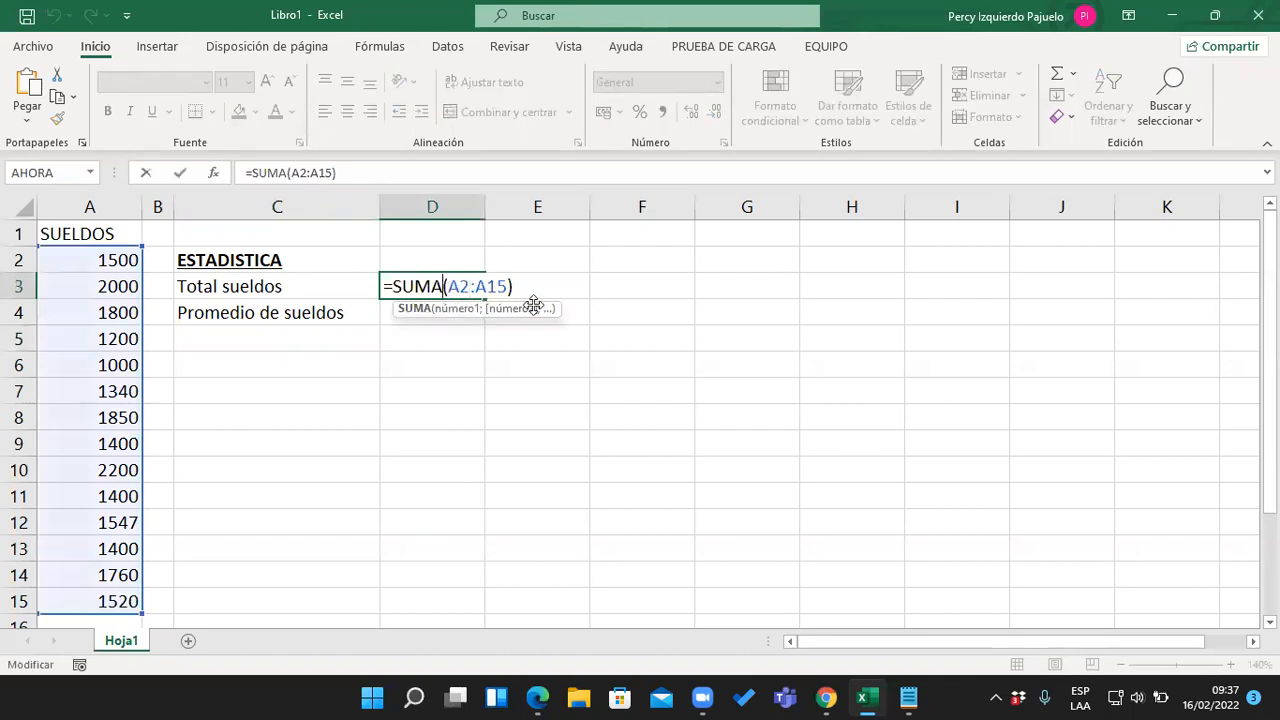
{"action": "key", "text": "BackSpace"}
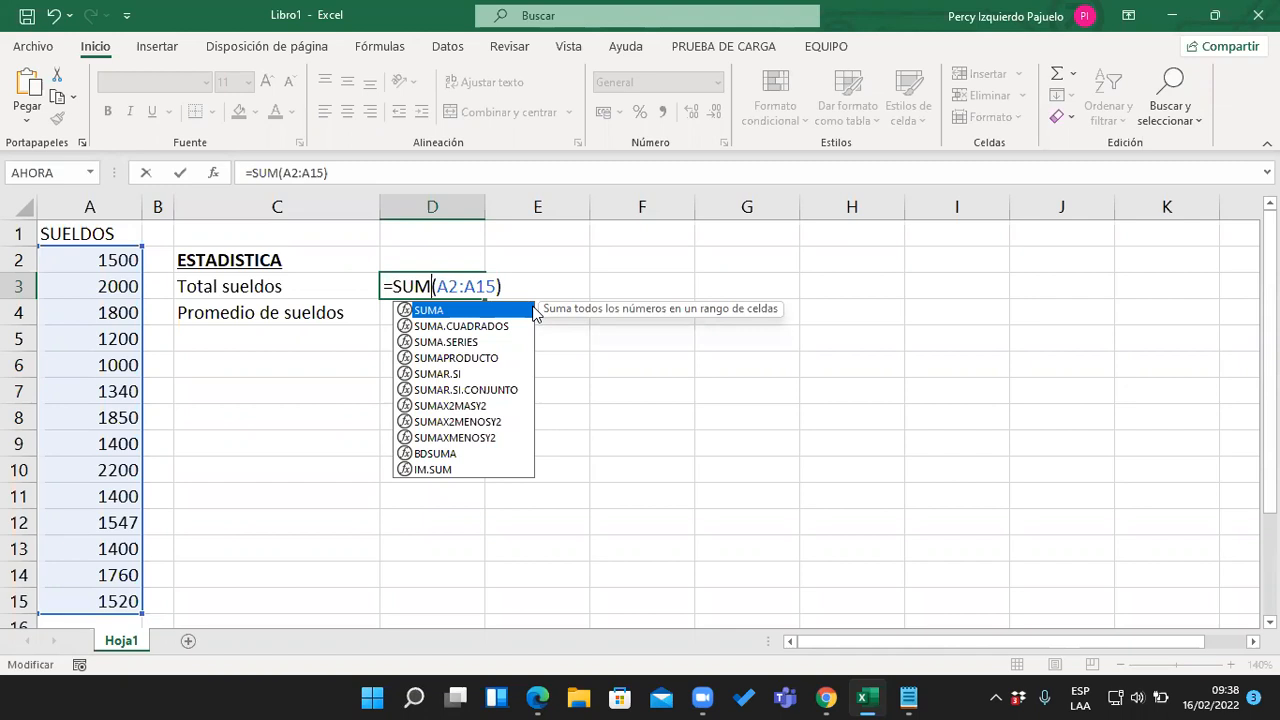
Switch to Chrome and search Google in a new tab for "funcion promedio en ingles"
{"action": "mouse_move", "coordinate": [822, 697]}
{"action": "left_click", "coordinate": [1167, 12]}
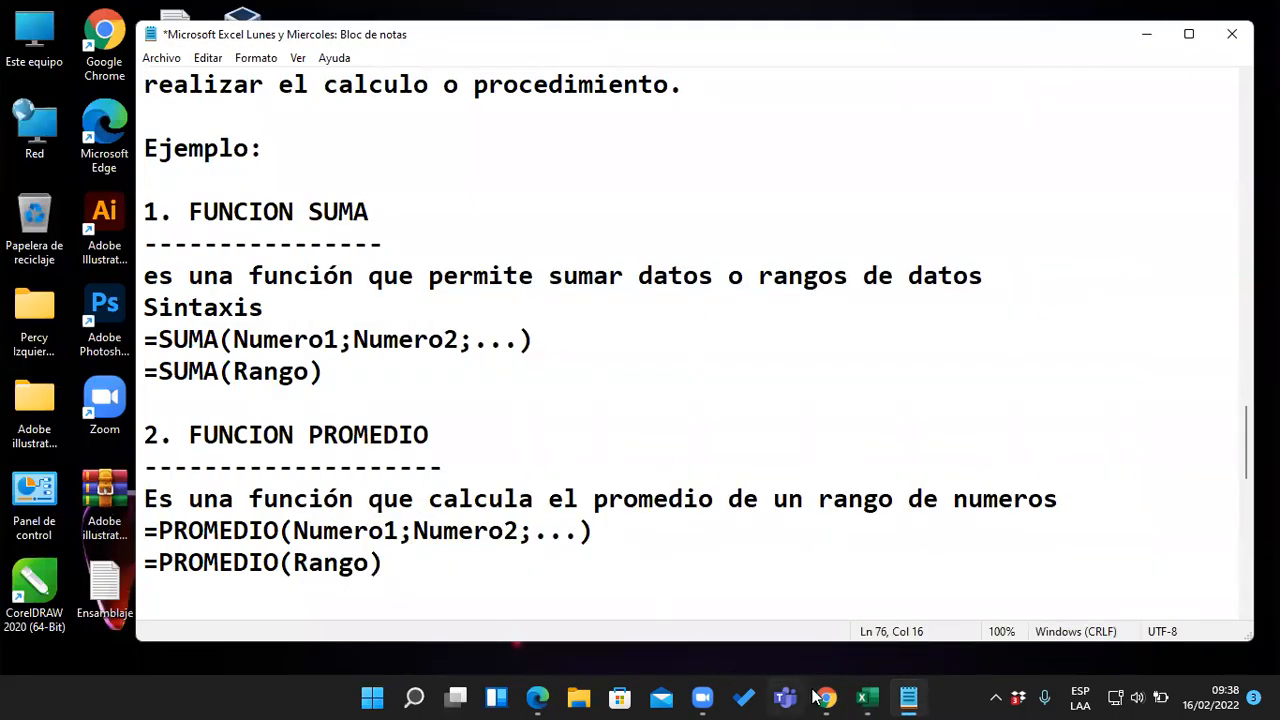
{"action": "left_click", "coordinate": [828, 697]}
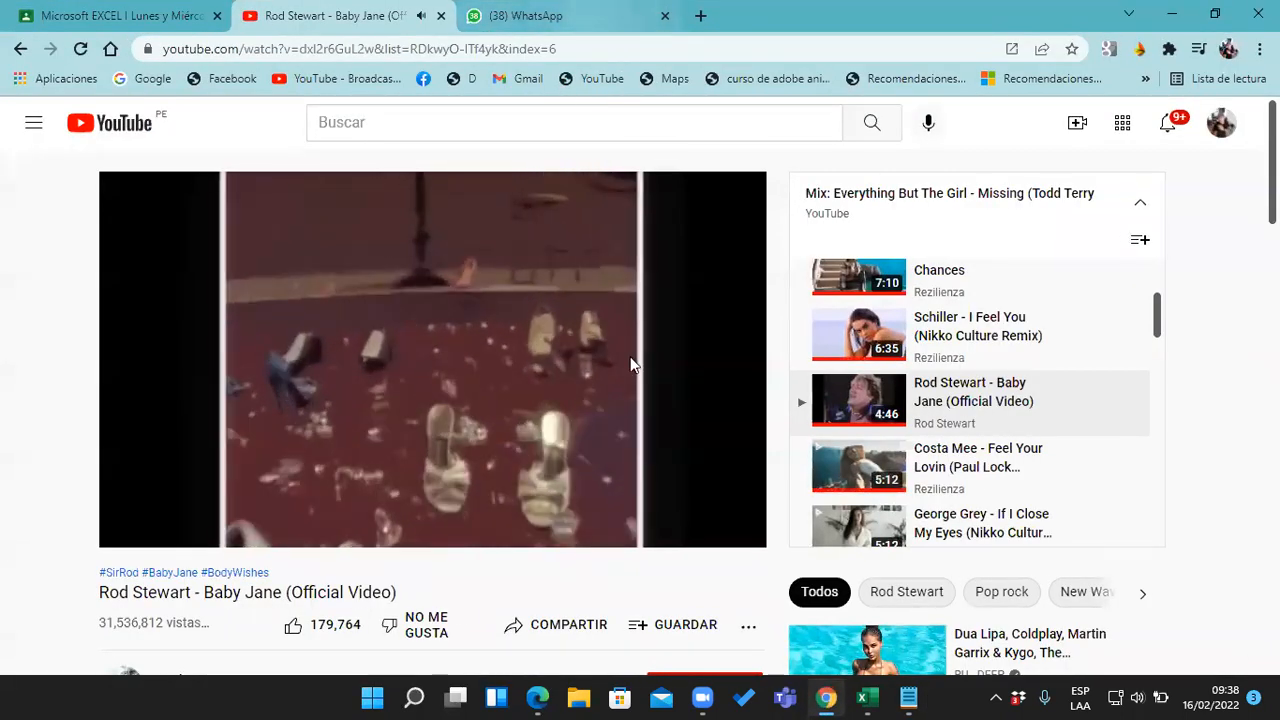
{"action": "key", "text": "ctrl+t"}
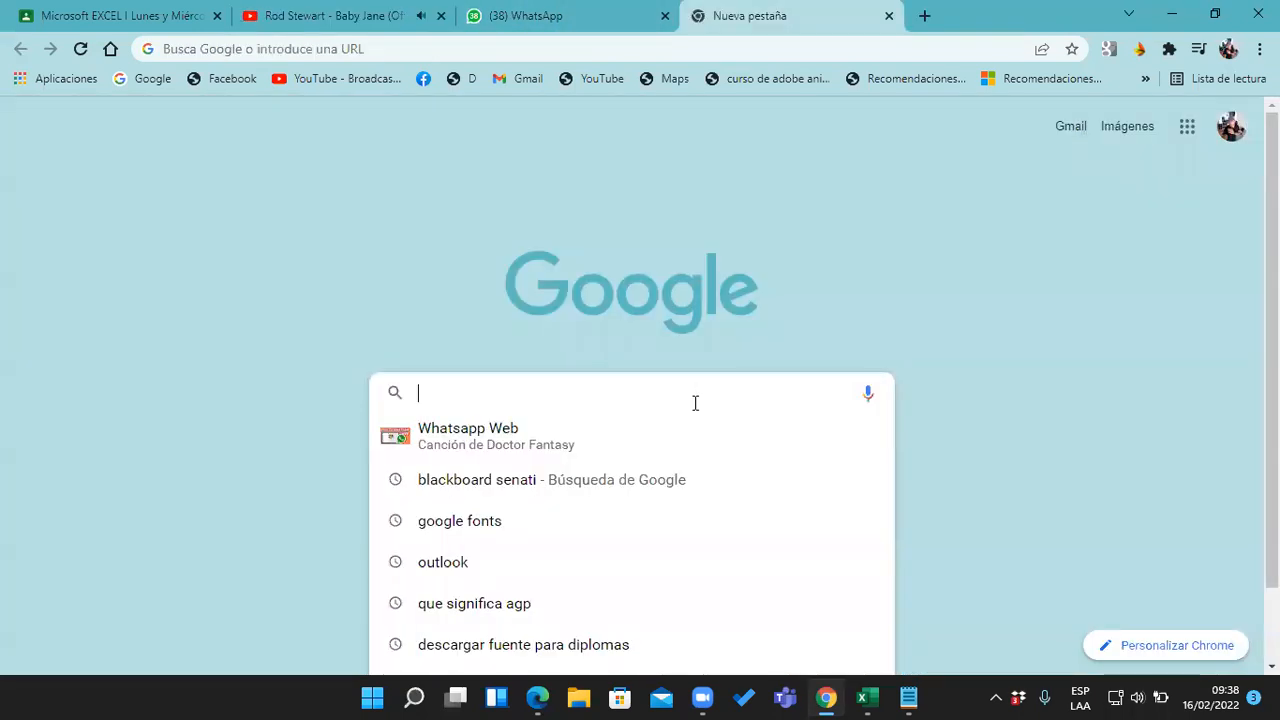
{"action": "type", "text": "fun"}
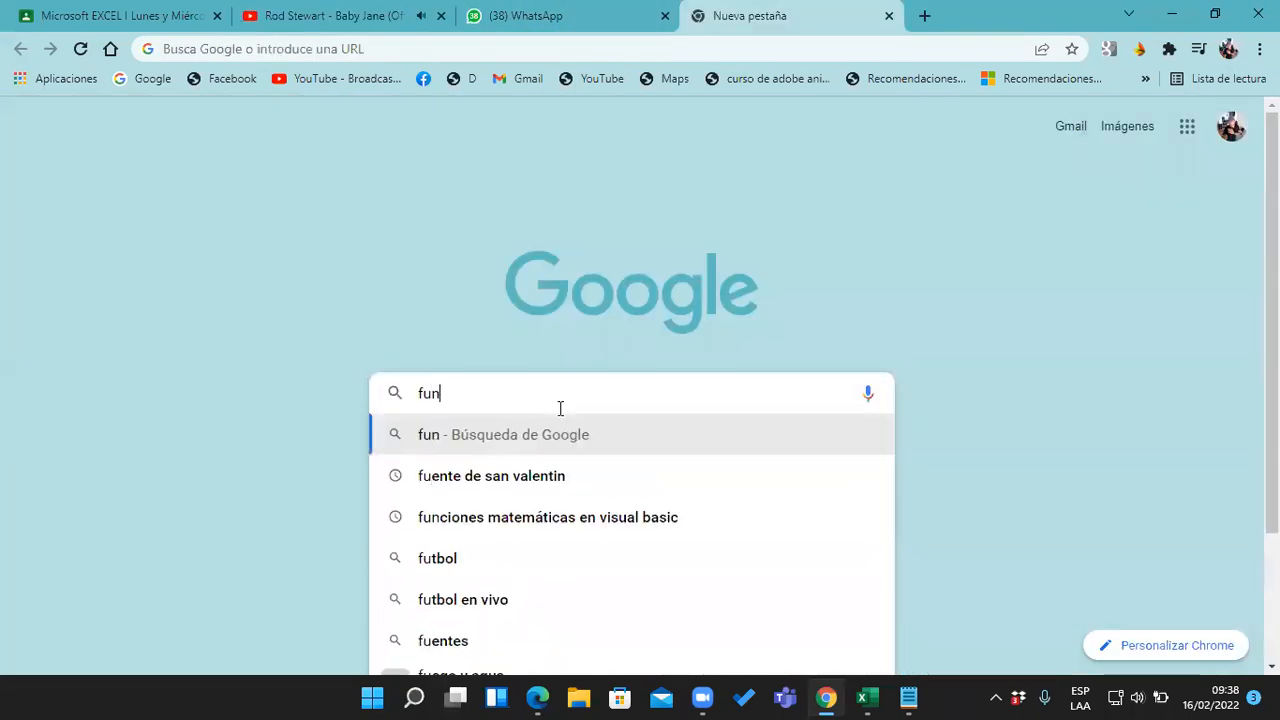
{"action": "type", "text": "cion promedio "}
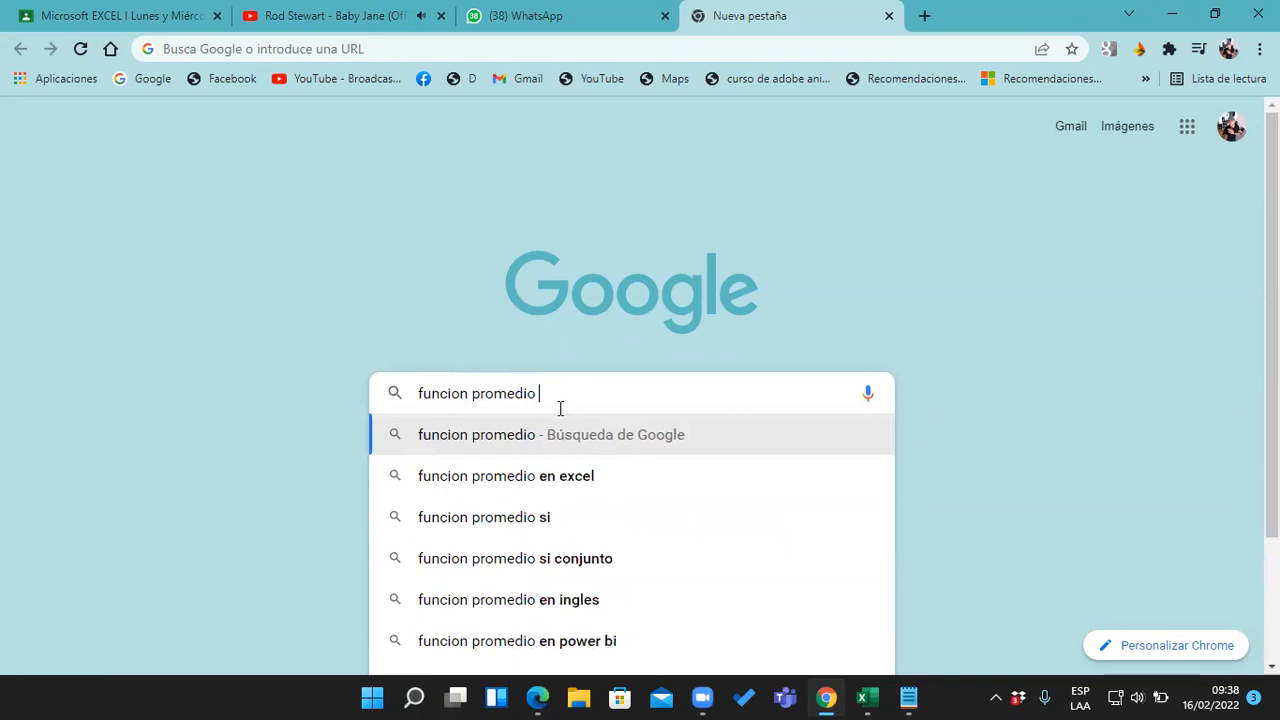
{"action": "type", "text": "en ingkes"}
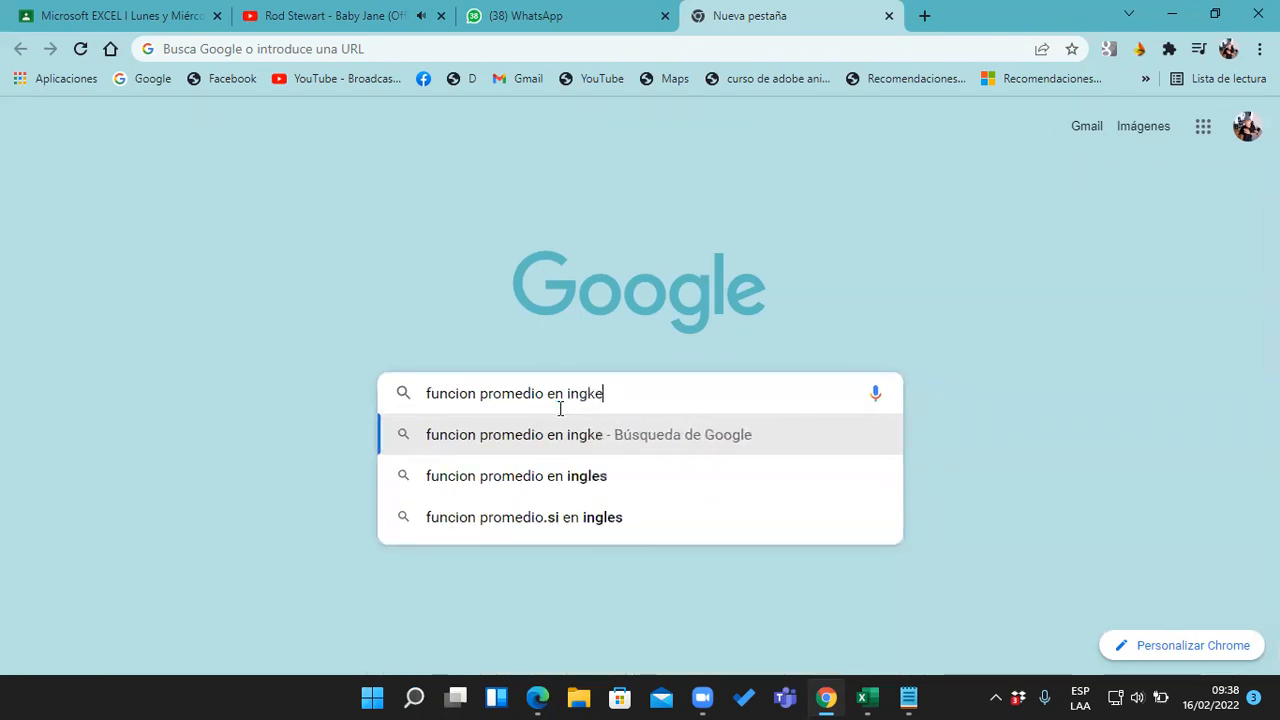
{"action": "key", "text": "Down"}
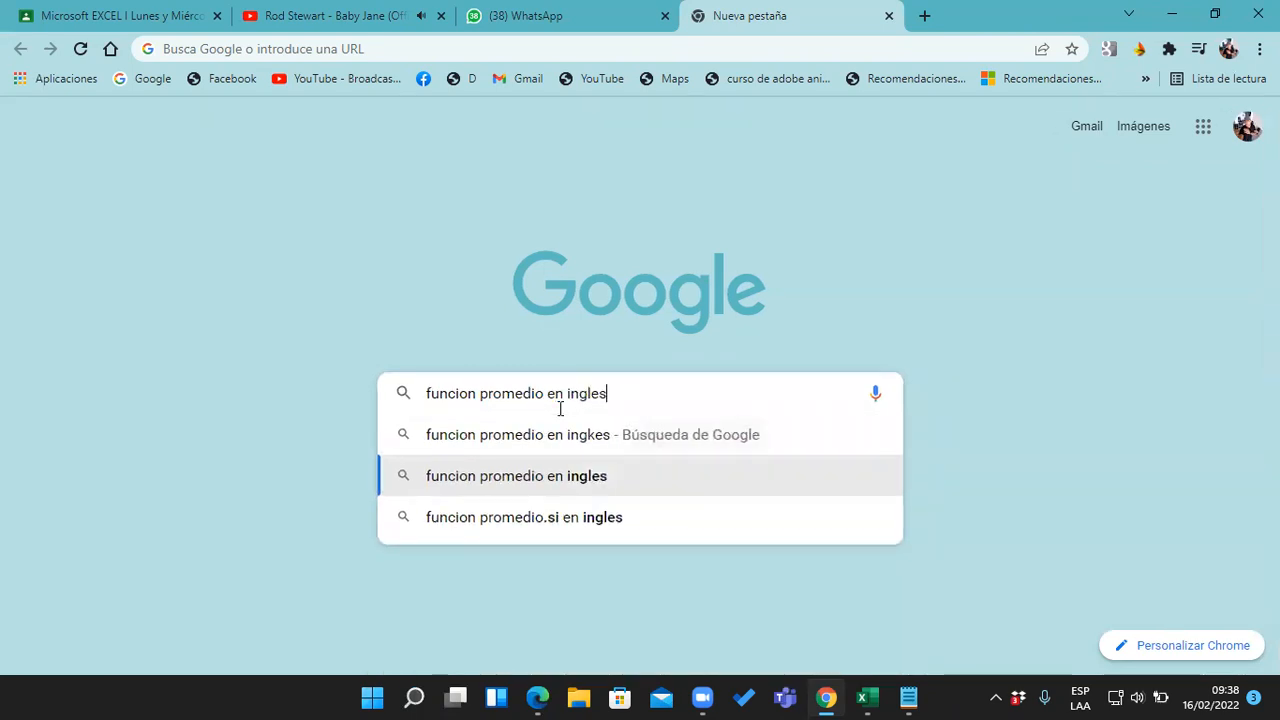
{"action": "key", "text": "Return"}
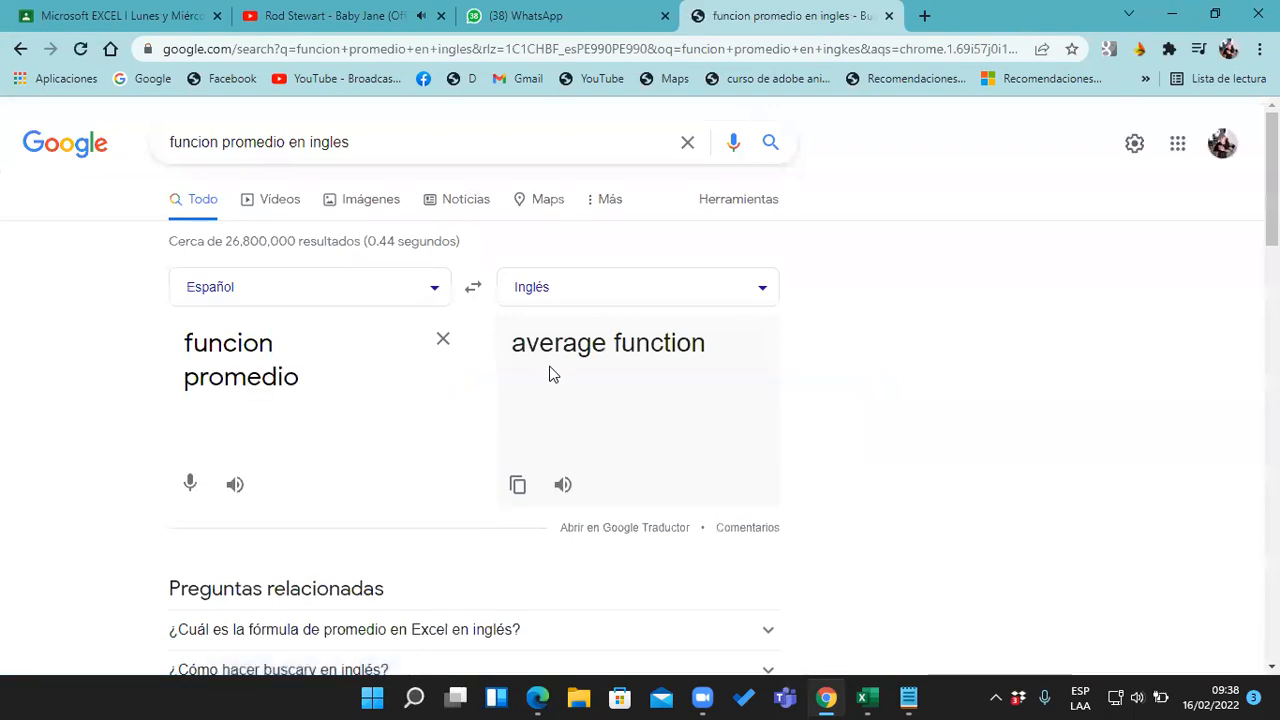
Highlight the word "average" in the English translation, and minimize the browser
{"action": "left_click_drag", "start_coordinate": [512, 343], "coordinate": [606, 345]}
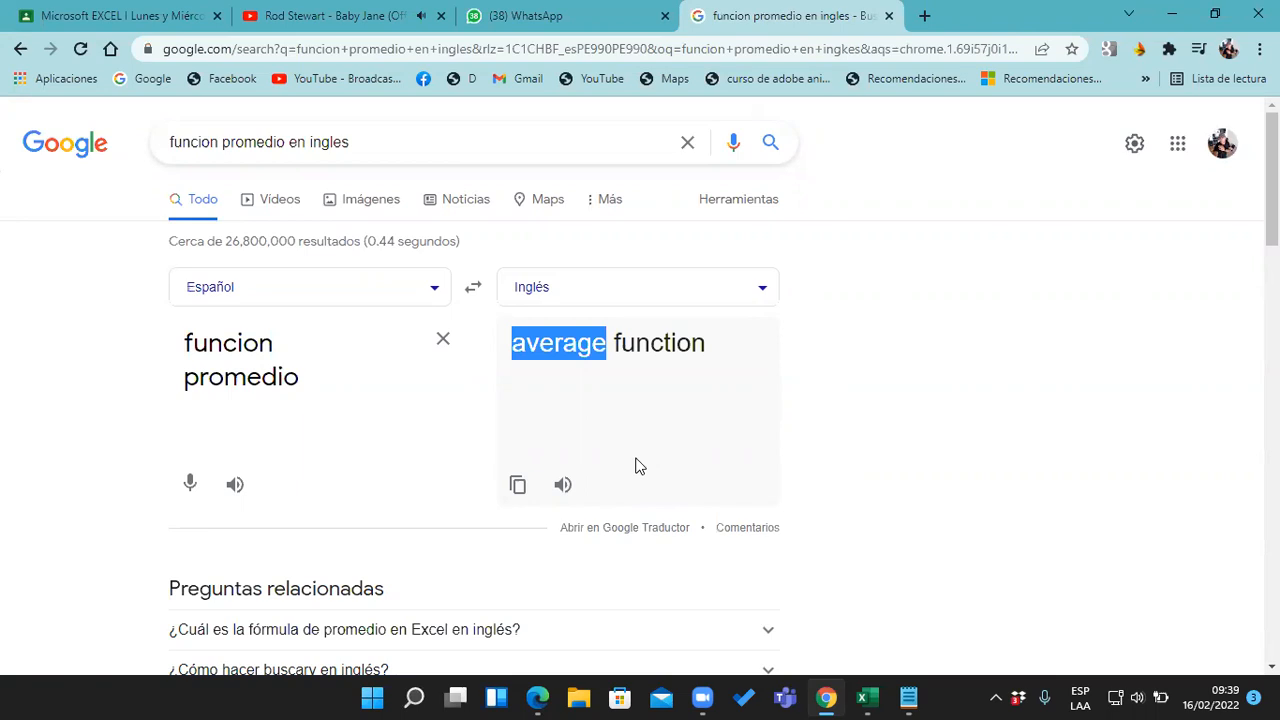
{"action": "left_click", "coordinate": [614, 366]}
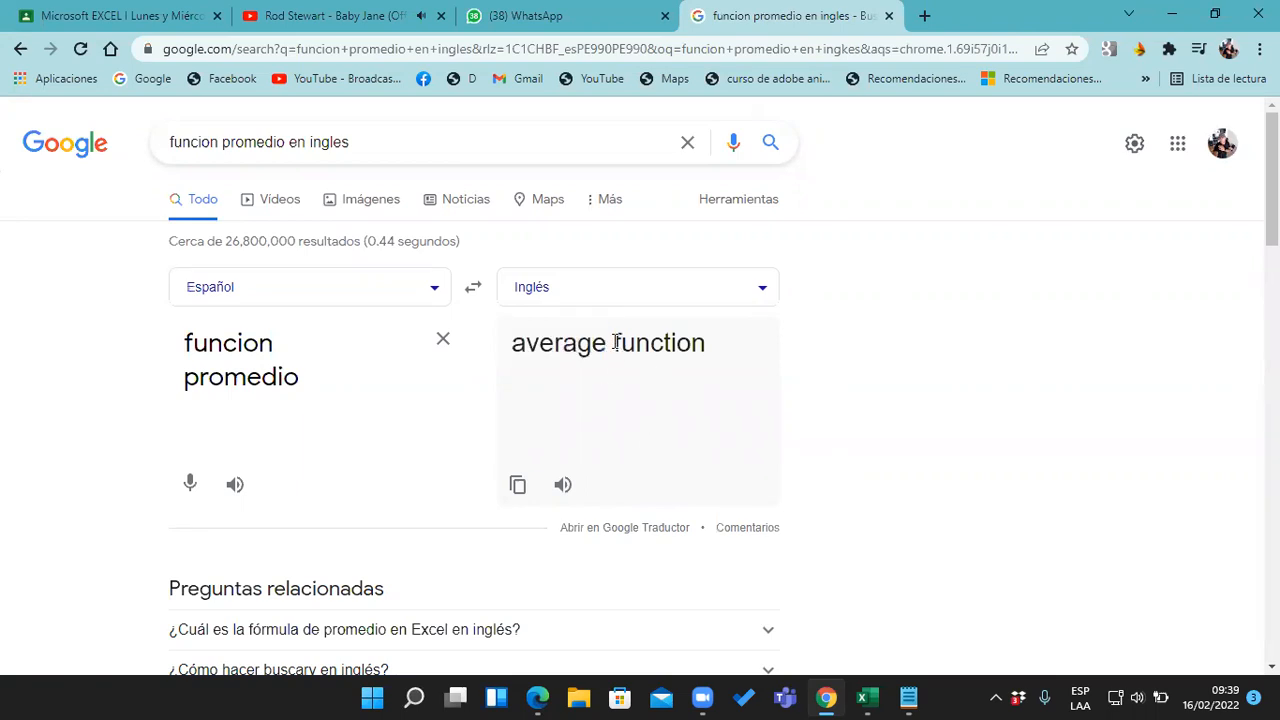
{"action": "left_click_drag", "start_coordinate": [607, 343], "coordinate": [460, 354]}
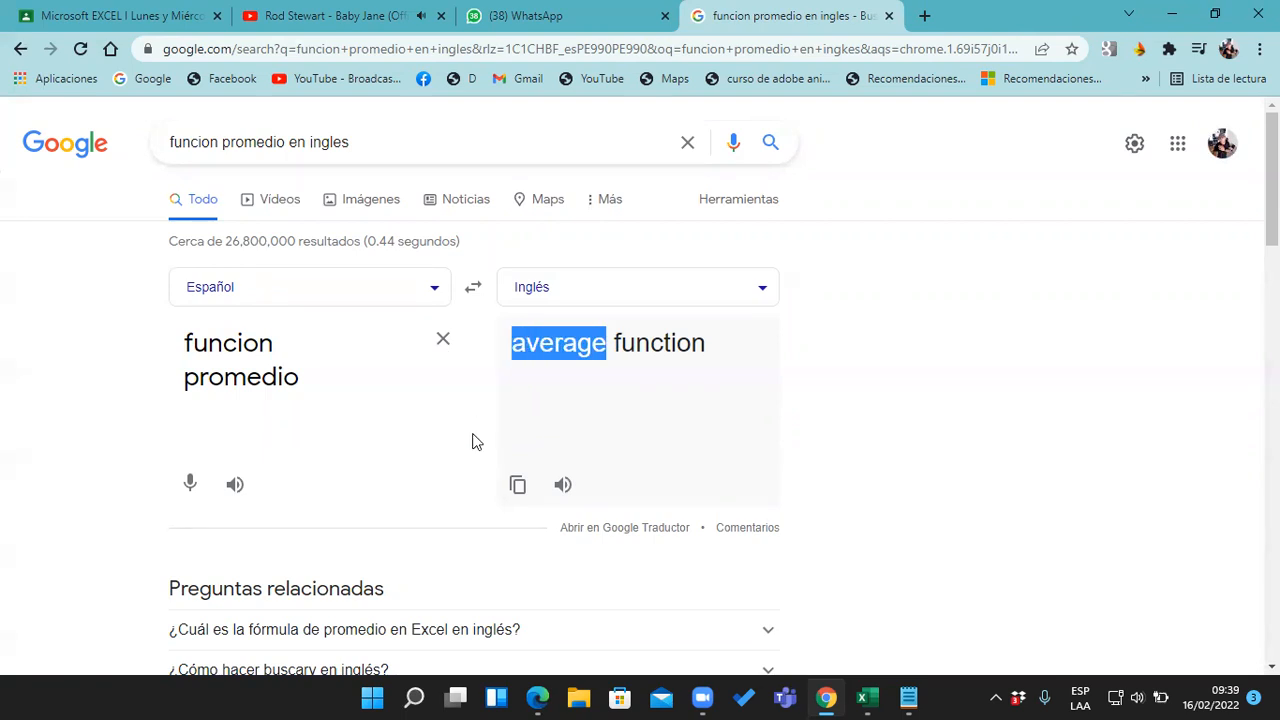
{"action": "left_click", "coordinate": [1179, 9]}
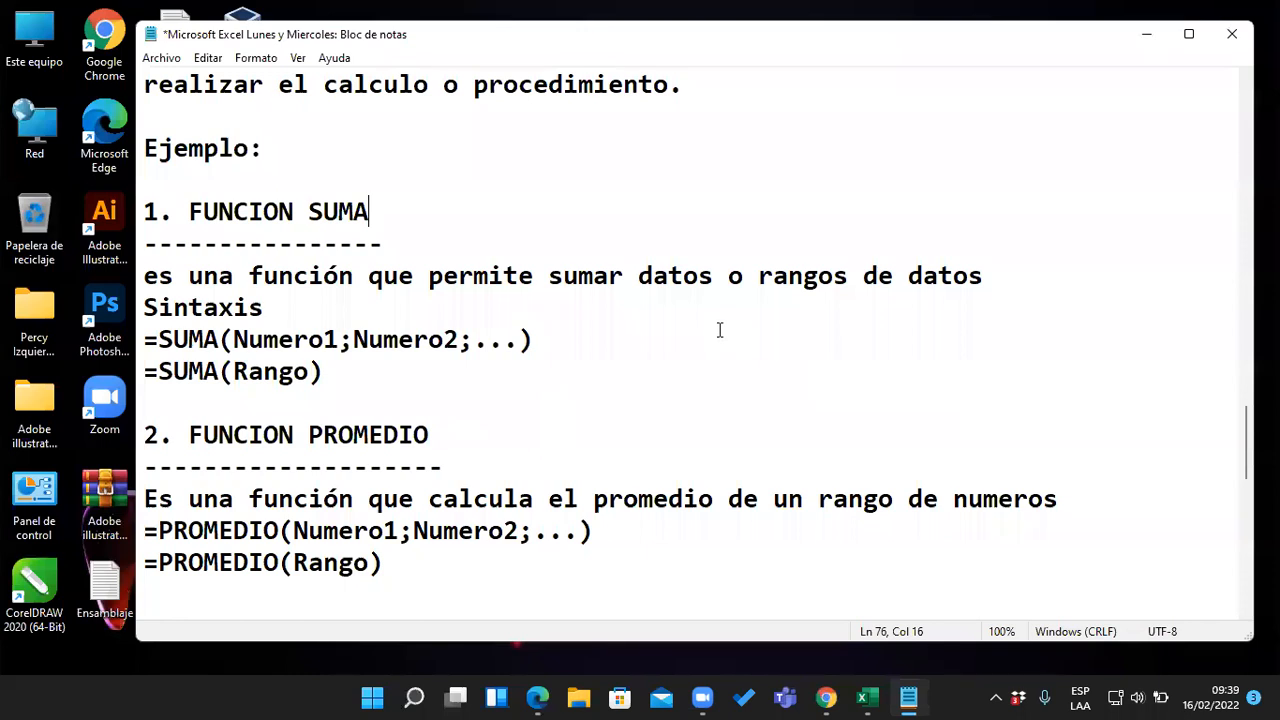
{"action": "scroll", "coordinate": [718, 345], "scroll_direction": "down", "scroll_amount": 2}
{"action": "scroll", "coordinate": [715, 390], "scroll_direction": "up", "scroll_amount": 1}
{"action": "scroll", "coordinate": [705, 405], "scroll_direction": "up", "scroll_amount": 1}
{"action": "scroll", "coordinate": [720, 412], "scroll_direction": "down", "scroll_amount": 1}
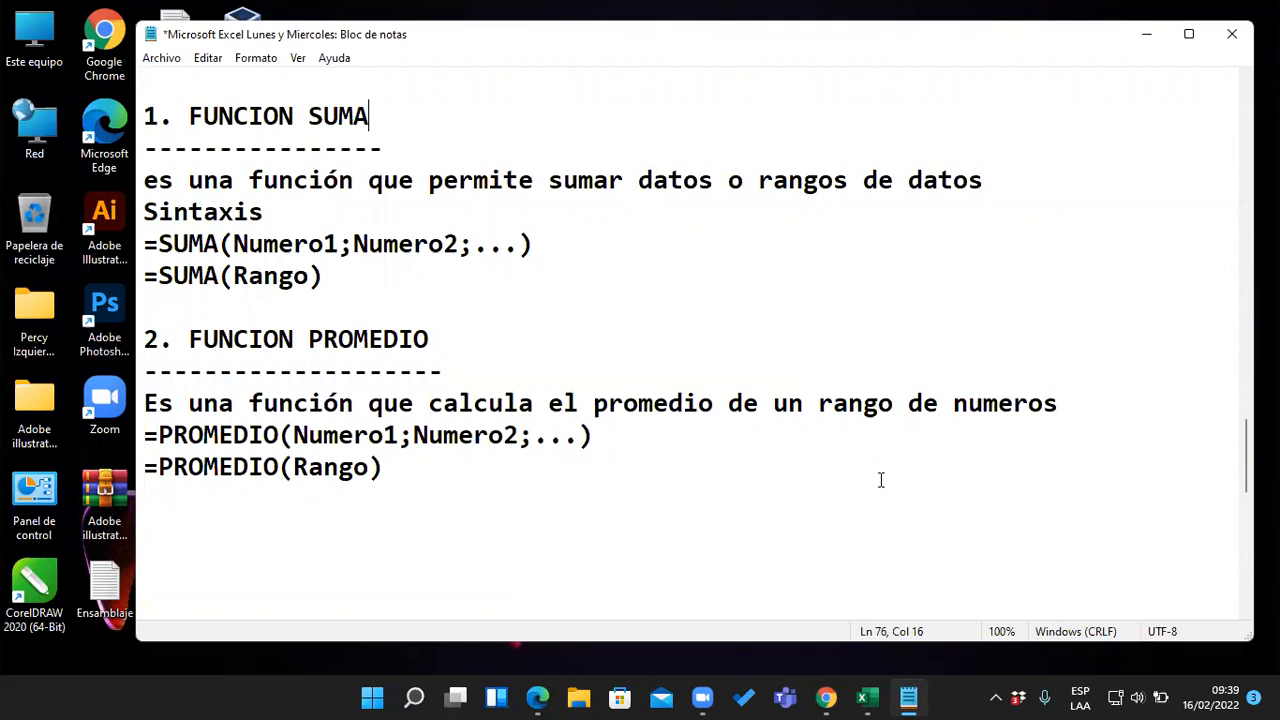
Return to Excel, commit =SUM(A2:A15) in cell D3 and reselect that cell
{"action": "left_click", "coordinate": [867, 697]}
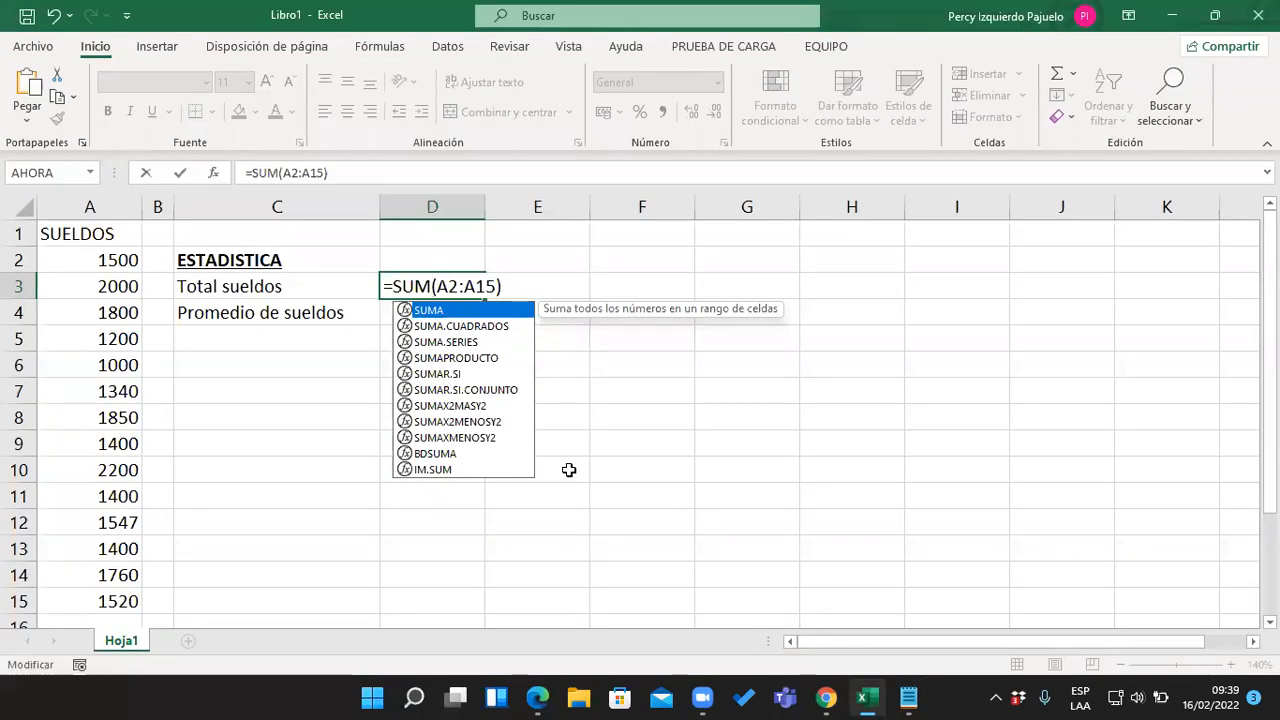
{"action": "left_click", "coordinate": [530, 290]}
{"action": "key", "text": "Return"}
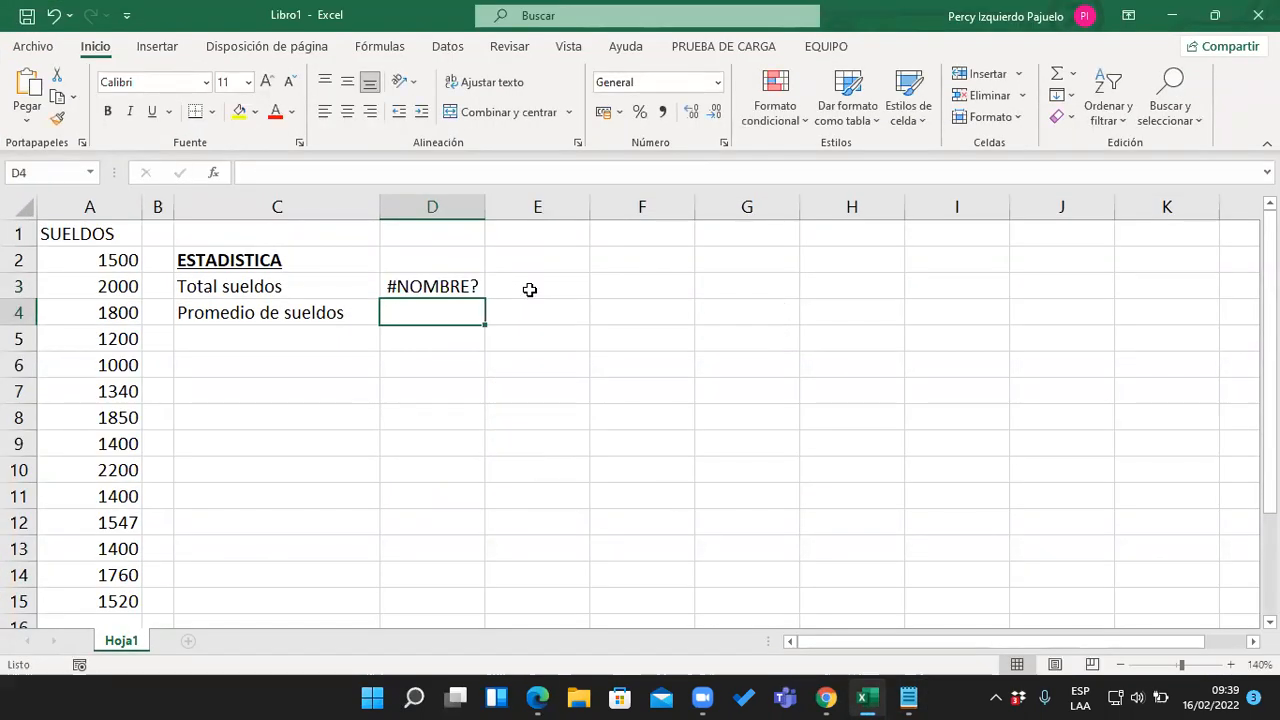
{"action": "key", "text": "Up"}
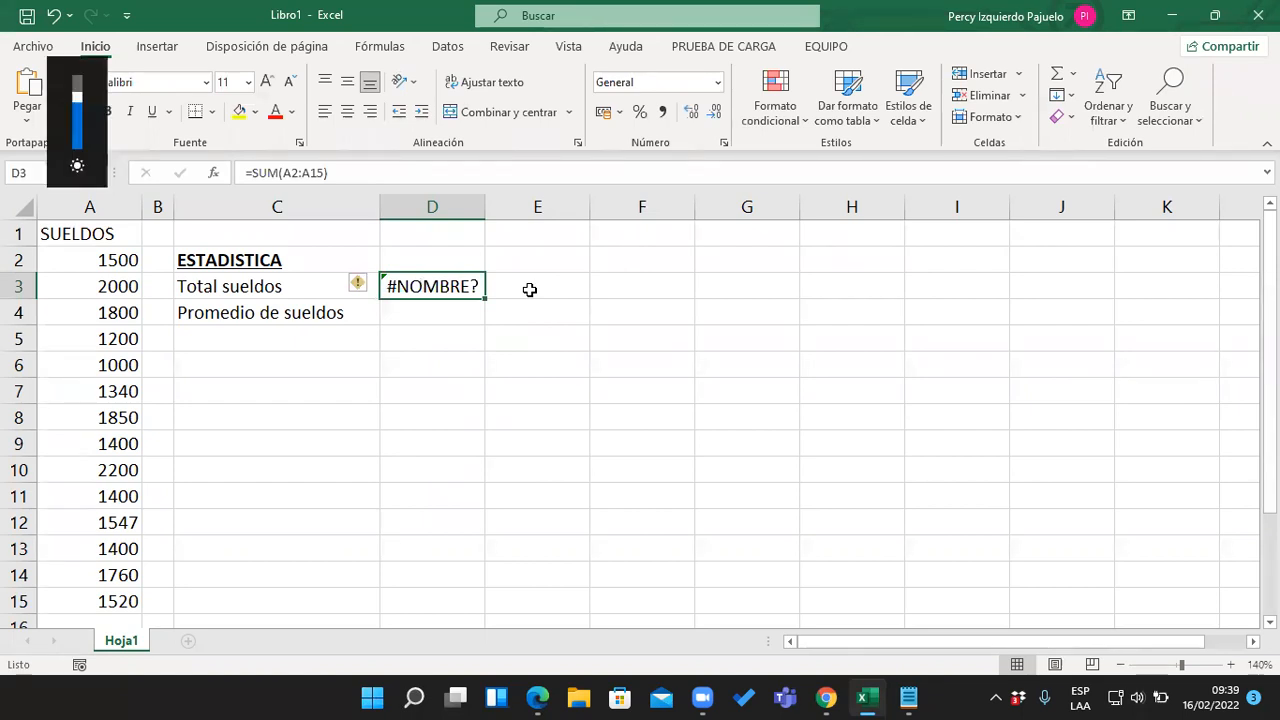
Correct the function name in the Total sueldos formula in D3 so it reads =SUMA(A2:A15)
{"action": "double_click", "coordinate": [452, 285]}
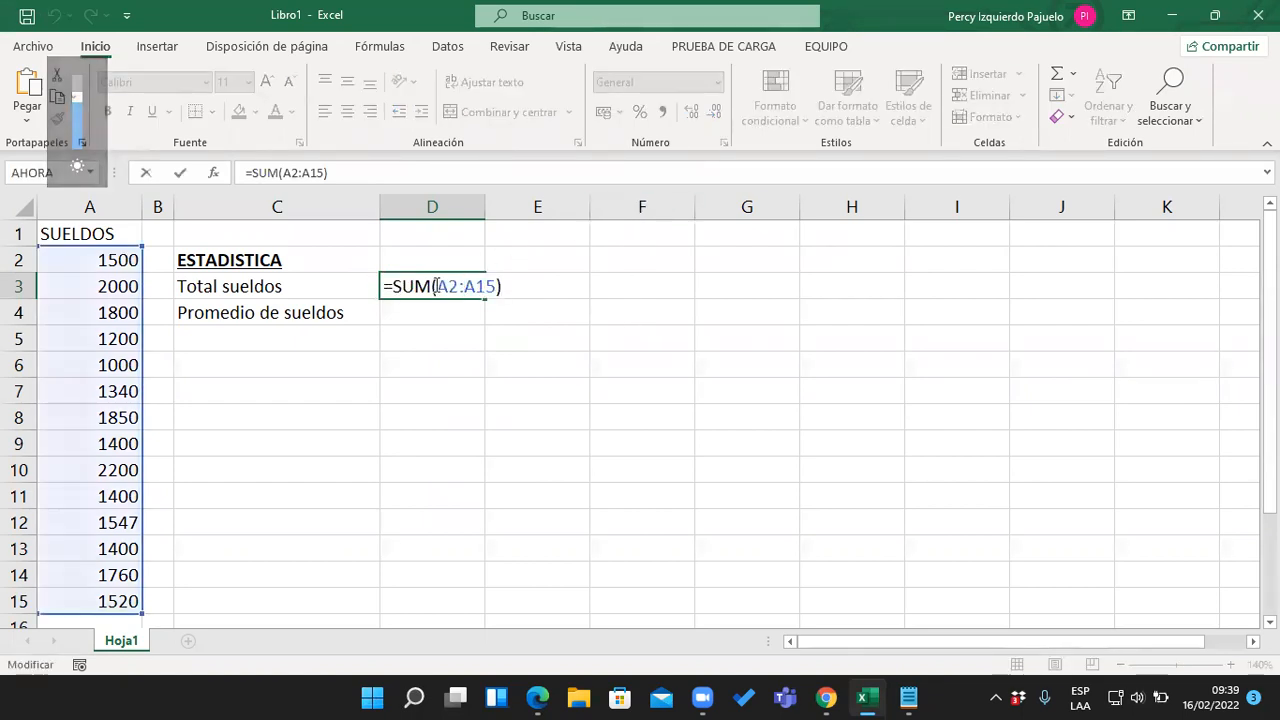
{"action": "left_click", "coordinate": [430, 286]}
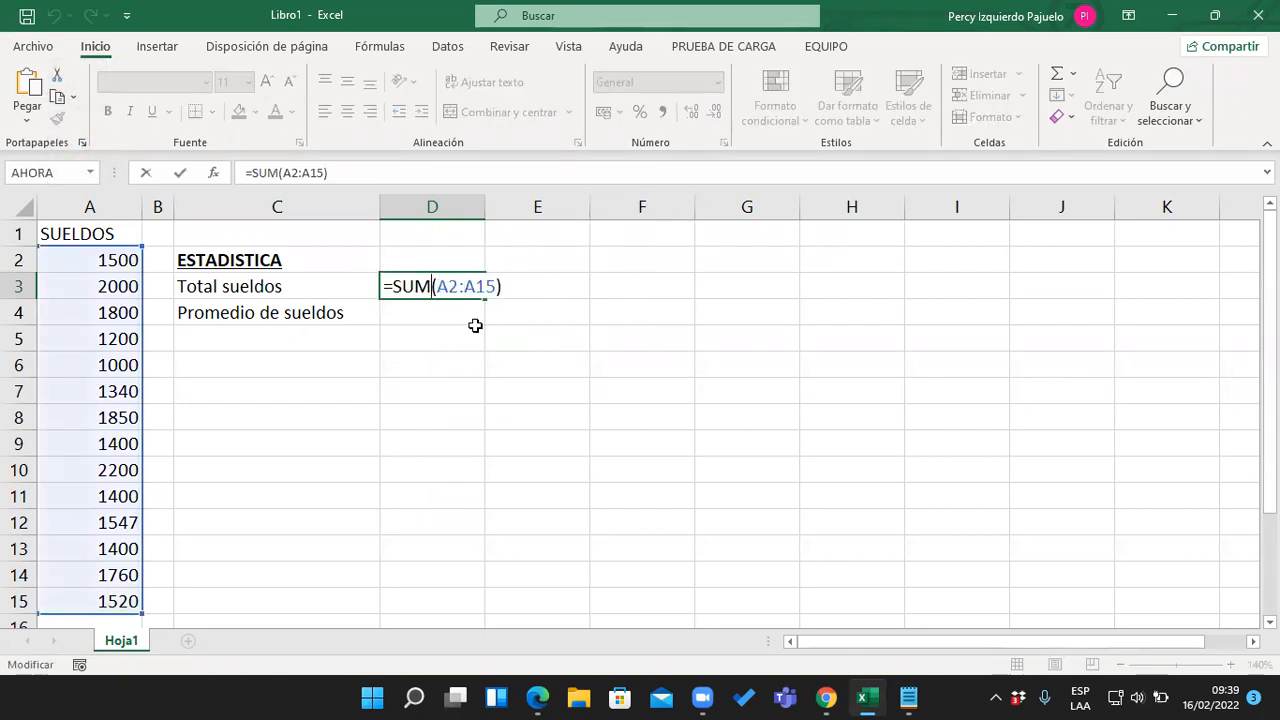
{"action": "type", "text": "A"}
{"action": "key", "text": "Return"}
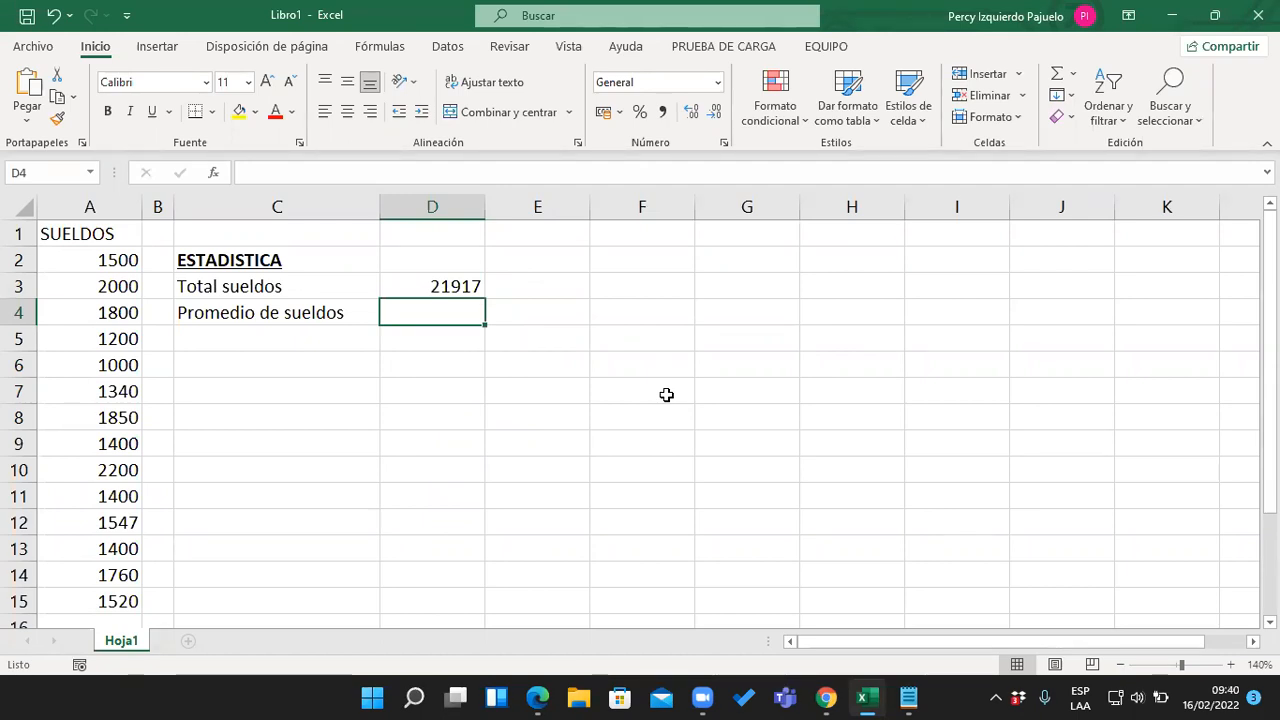
Calculate Promedio de sueldos in D4 by adding every salary cell from A2 to A15 individually in parentheses and dividing by 14
{"action": "type", "text": "=("}
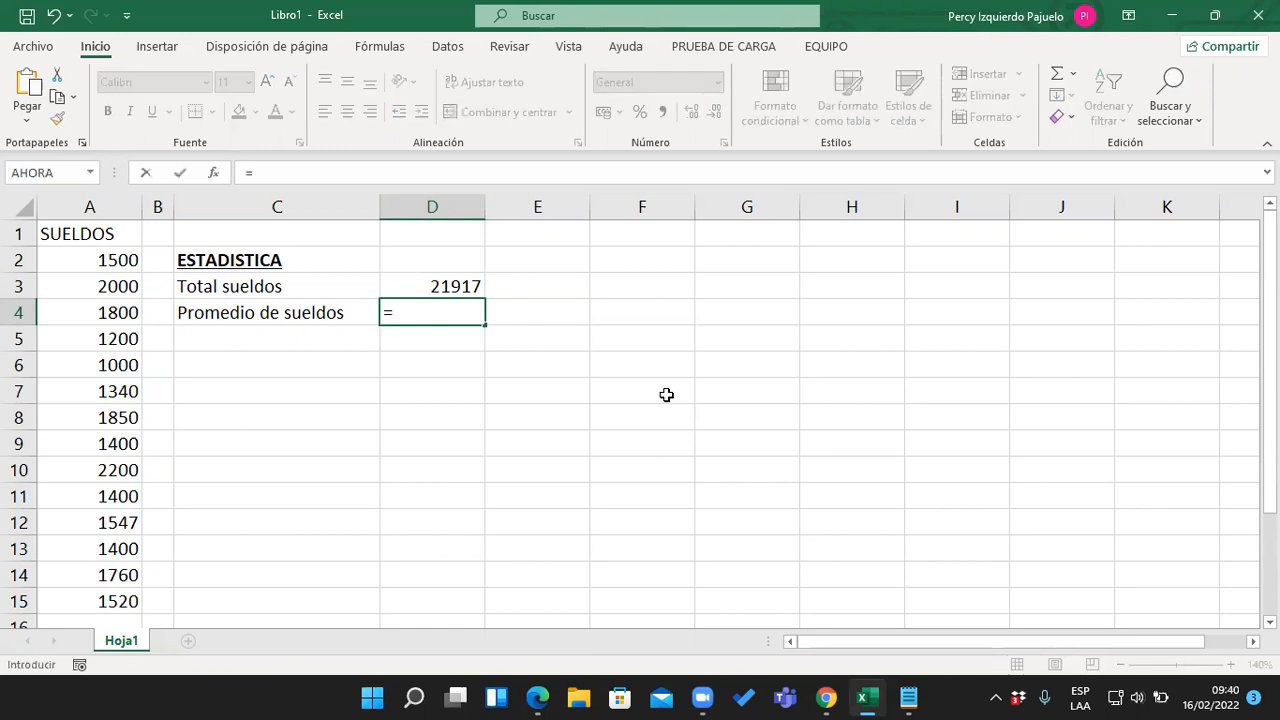
{"action": "left_click", "coordinate": [127, 262]}
{"action": "type", "text": "+"}
{"action": "left_click", "coordinate": [110, 290]}
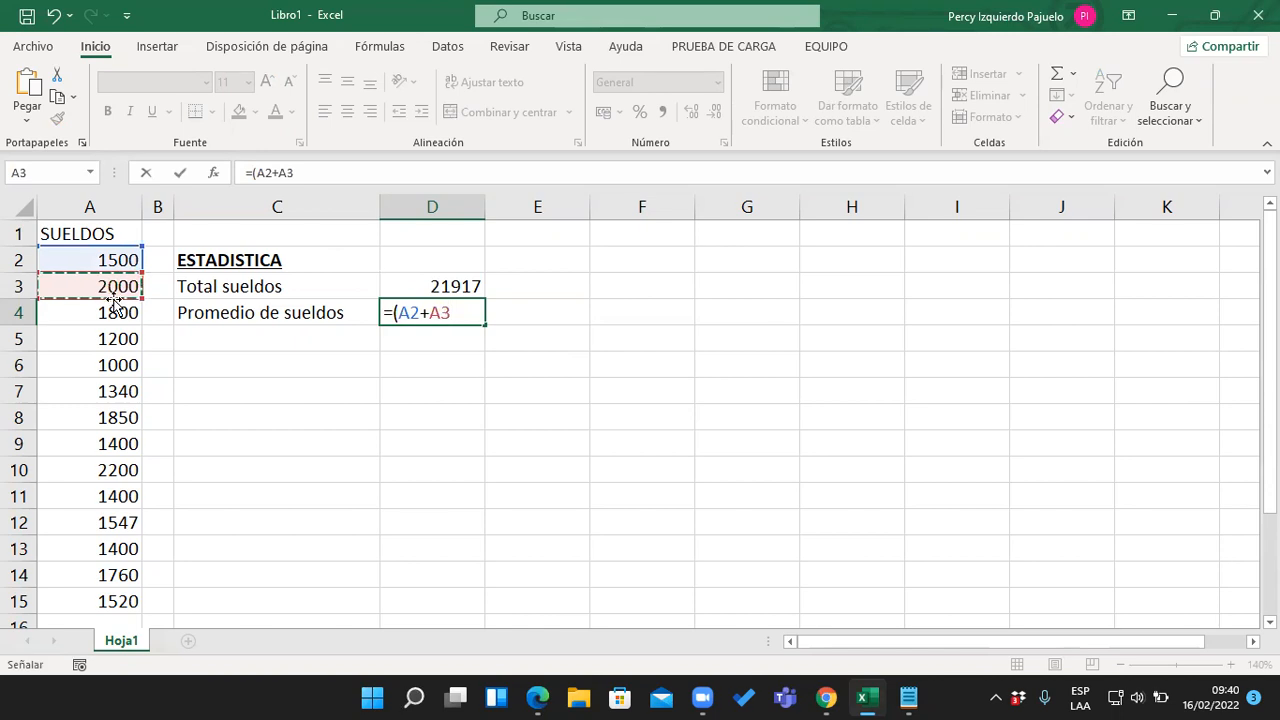
{"action": "type", "text": "+"}
{"action": "left_click", "coordinate": [113, 311]}
{"action": "type", "text": "+"}
{"action": "left_click", "coordinate": [111, 338]}
{"action": "type", "text": "+"}
{"action": "left_click", "coordinate": [112, 365]}
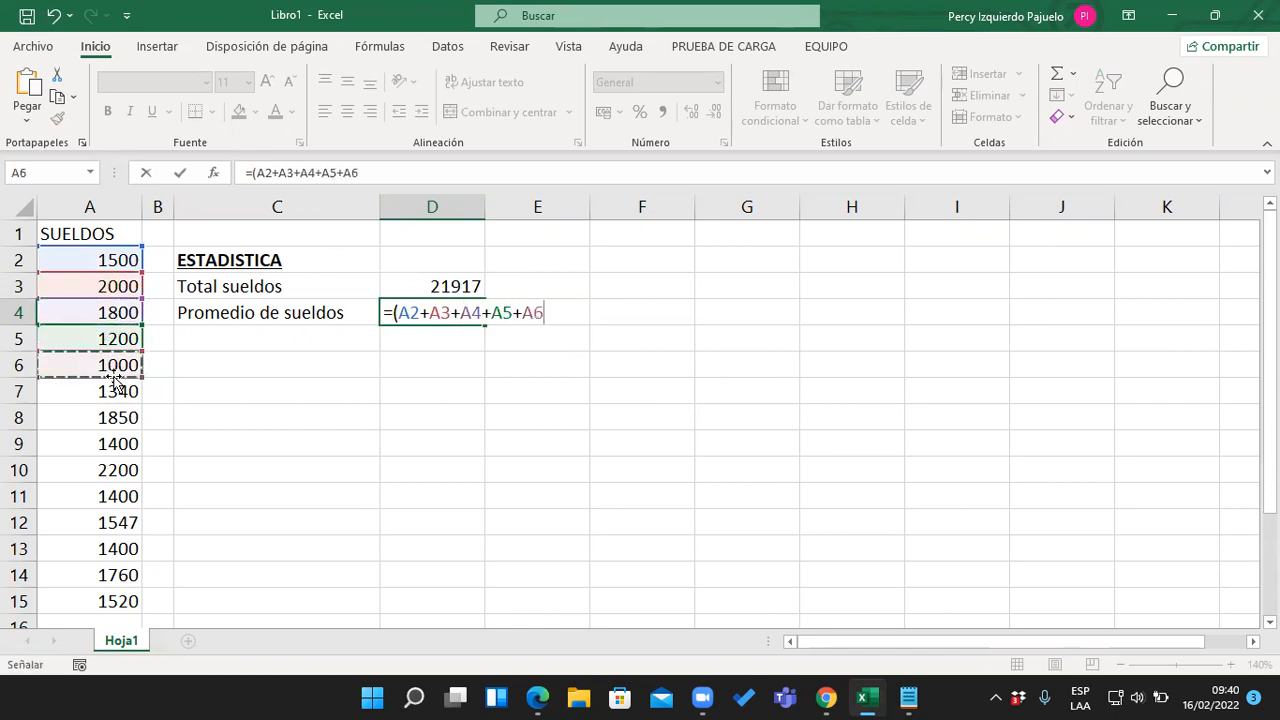
{"action": "type", "text": "+"}
{"action": "left_click", "coordinate": [117, 391]}
{"action": "type", "text": "+"}
{"action": "left_click", "coordinate": [118, 417]}
{"action": "type", "text": "+"}
{"action": "left_click", "coordinate": [118, 443]}
{"action": "type", "text": "+"}
{"action": "left_click", "coordinate": [119, 468]}
{"action": "type", "text": "+"}
{"action": "left_click", "coordinate": [122, 496]}
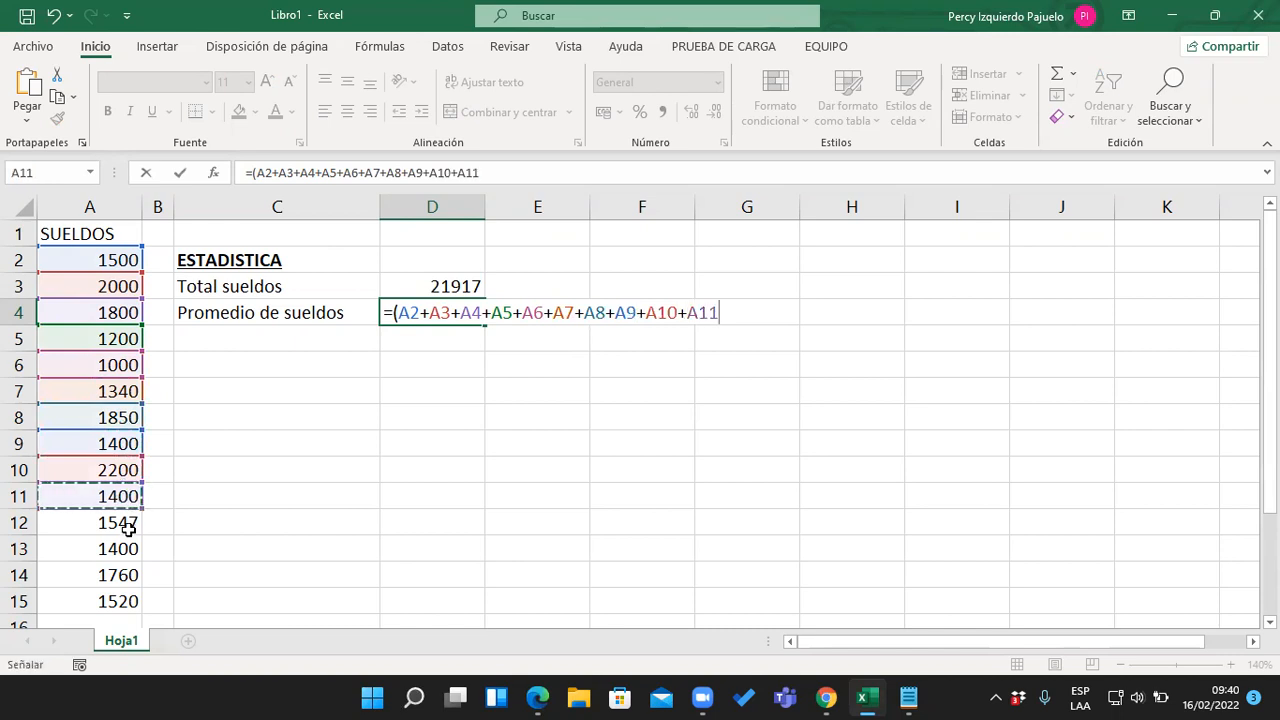
{"action": "type", "text": "+"}
{"action": "left_click", "coordinate": [122, 522]}
{"action": "type", "text": "+"}
{"action": "left_click", "coordinate": [122, 548]}
{"action": "type", "text": "+"}
{"action": "left_click", "coordinate": [120, 574]}
{"action": "type", "text": "+"}
{"action": "left_click", "coordinate": [129, 602]}
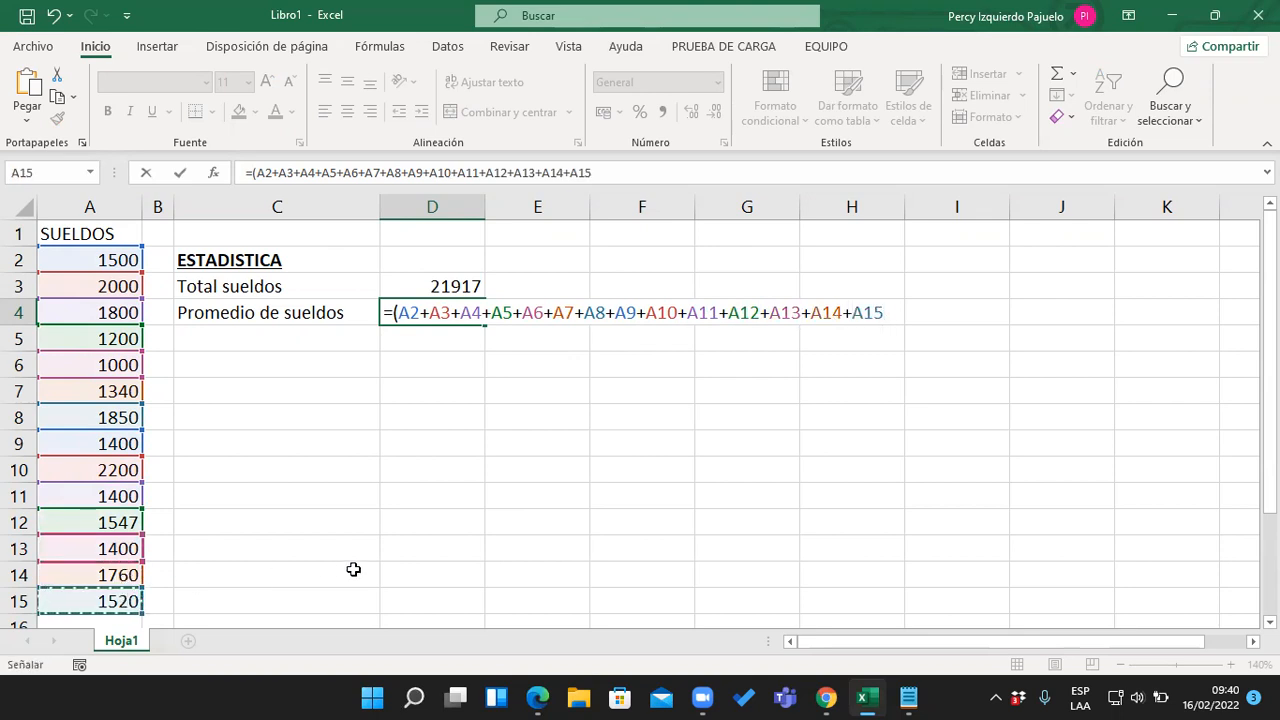
{"action": "type", "text": ")/"}
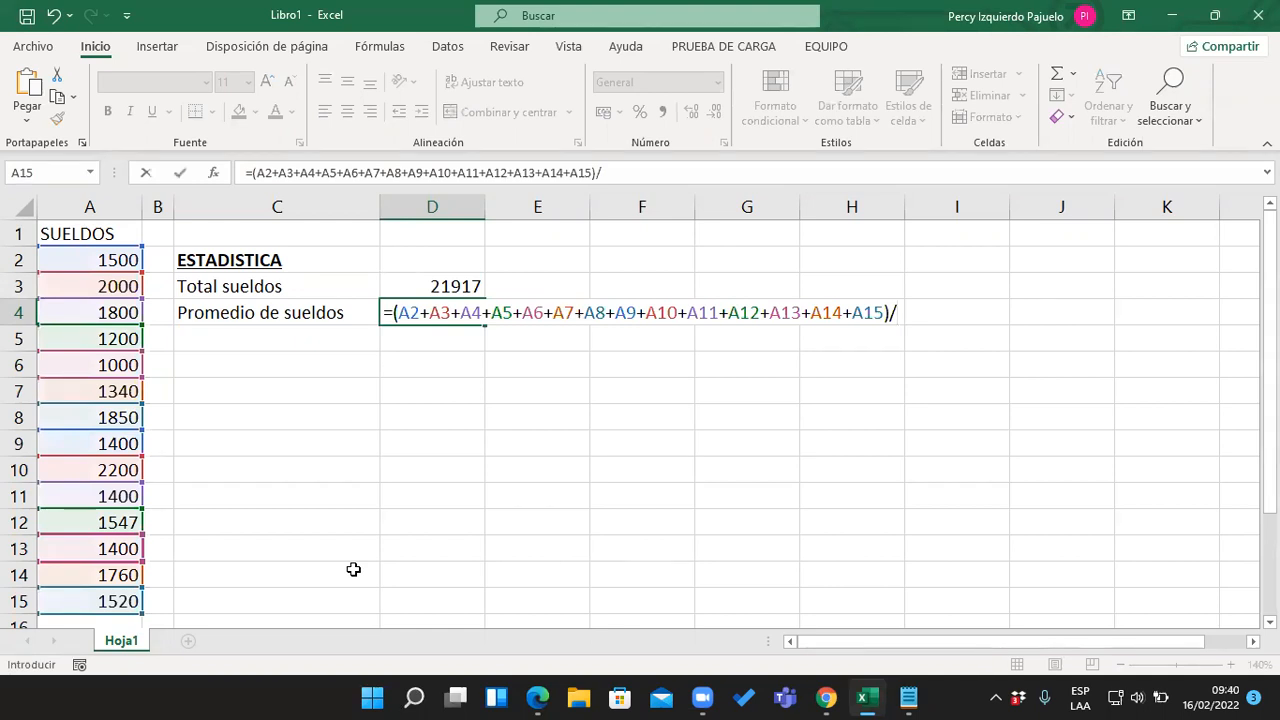
{"action": "type", "text": "14"}
{"action": "key", "text": "ctrl+Return"}
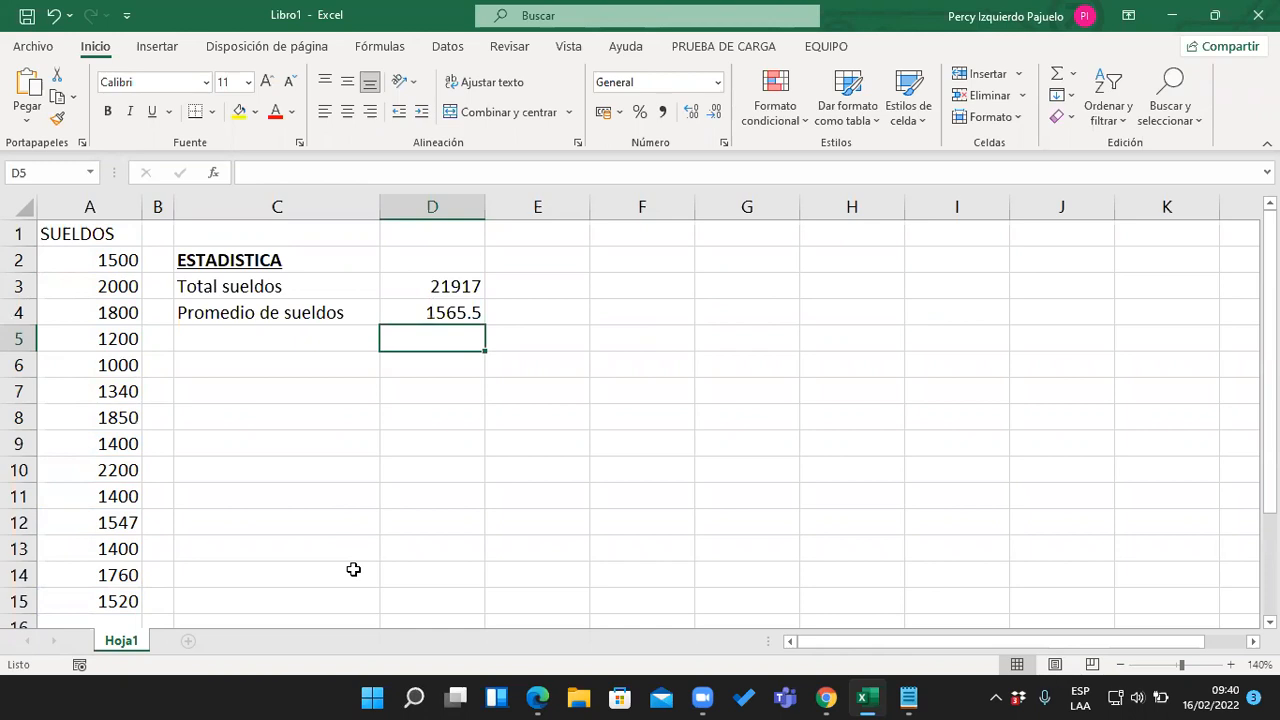
Replace the Promedio de sueldos formula in D4 with =SUMA(A2:A15)/14
{"action": "key", "text": "Up"}
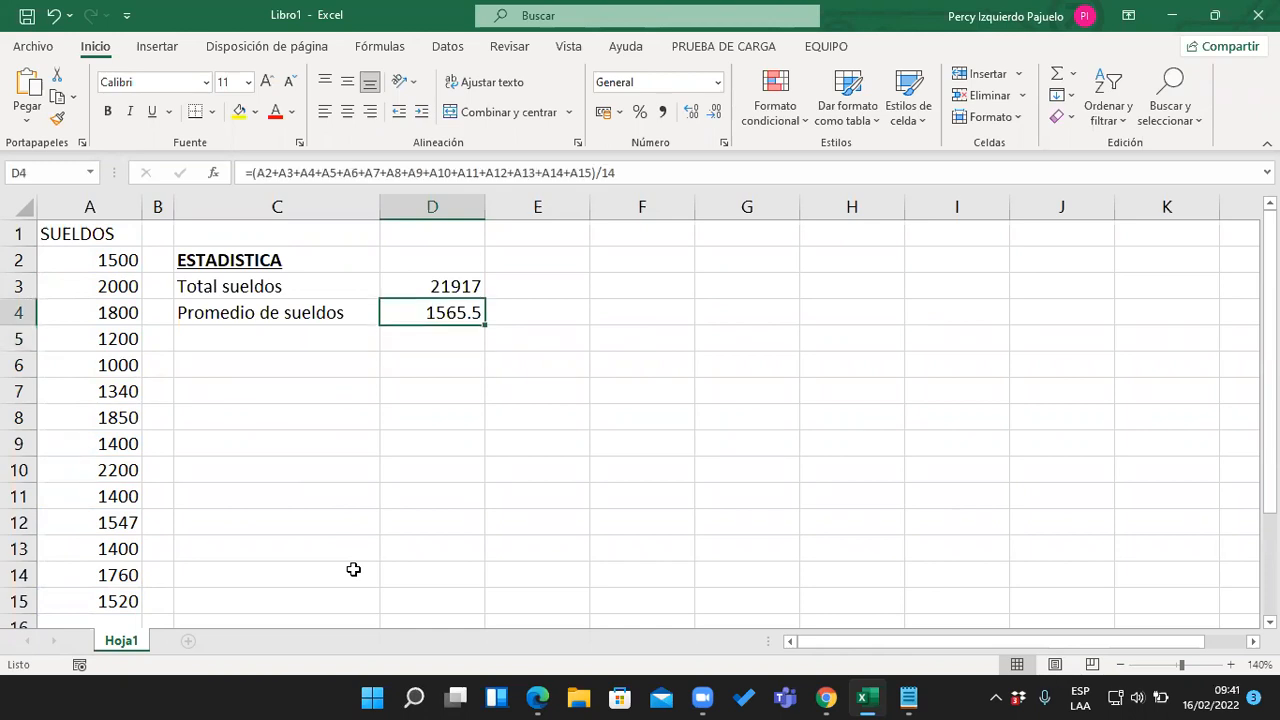
{"action": "type", "text": "="}
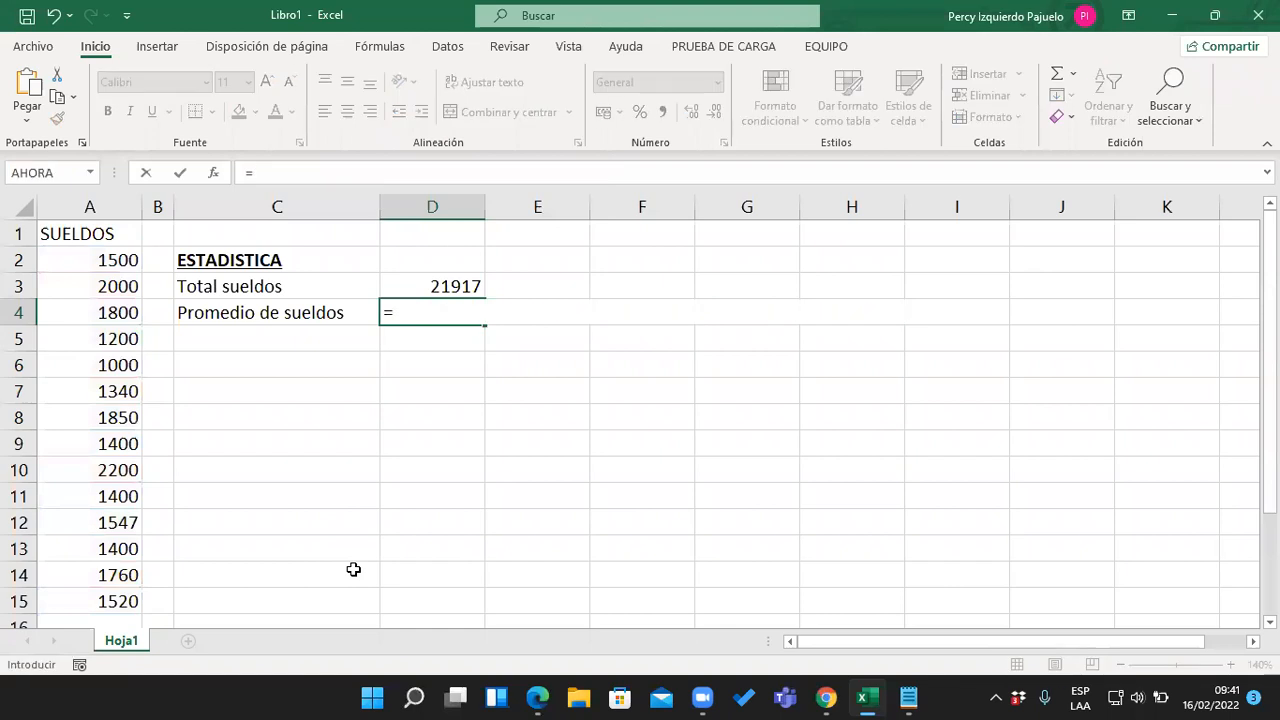
{"action": "type", "text": "suma"}
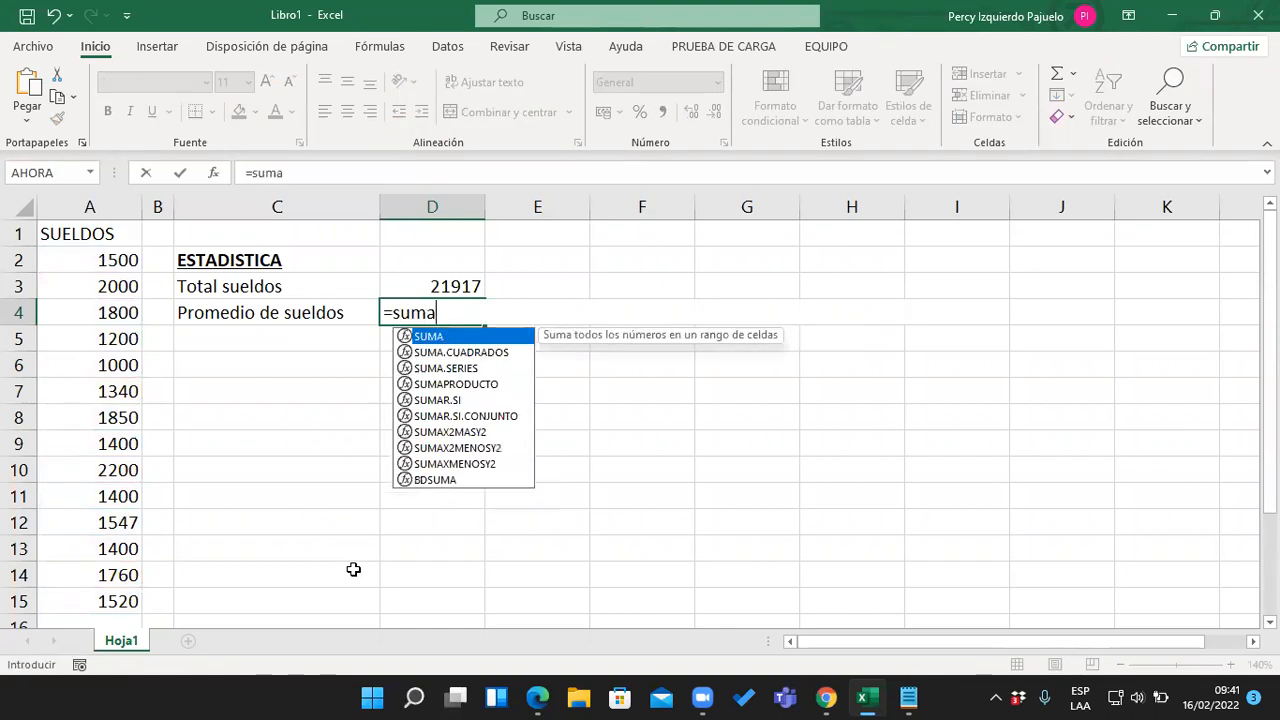
{"action": "key", "text": "Tab"}
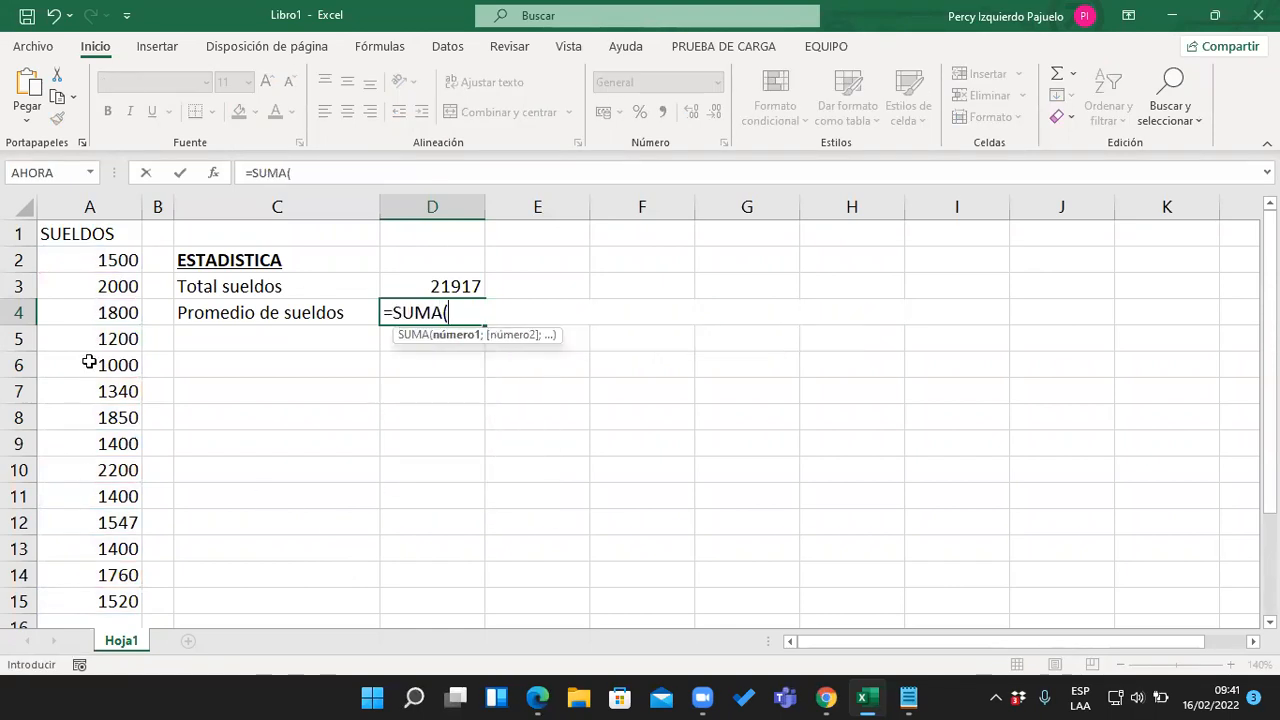
{"action": "left_click_drag", "start_coordinate": [118, 262], "coordinate": [94, 595]}
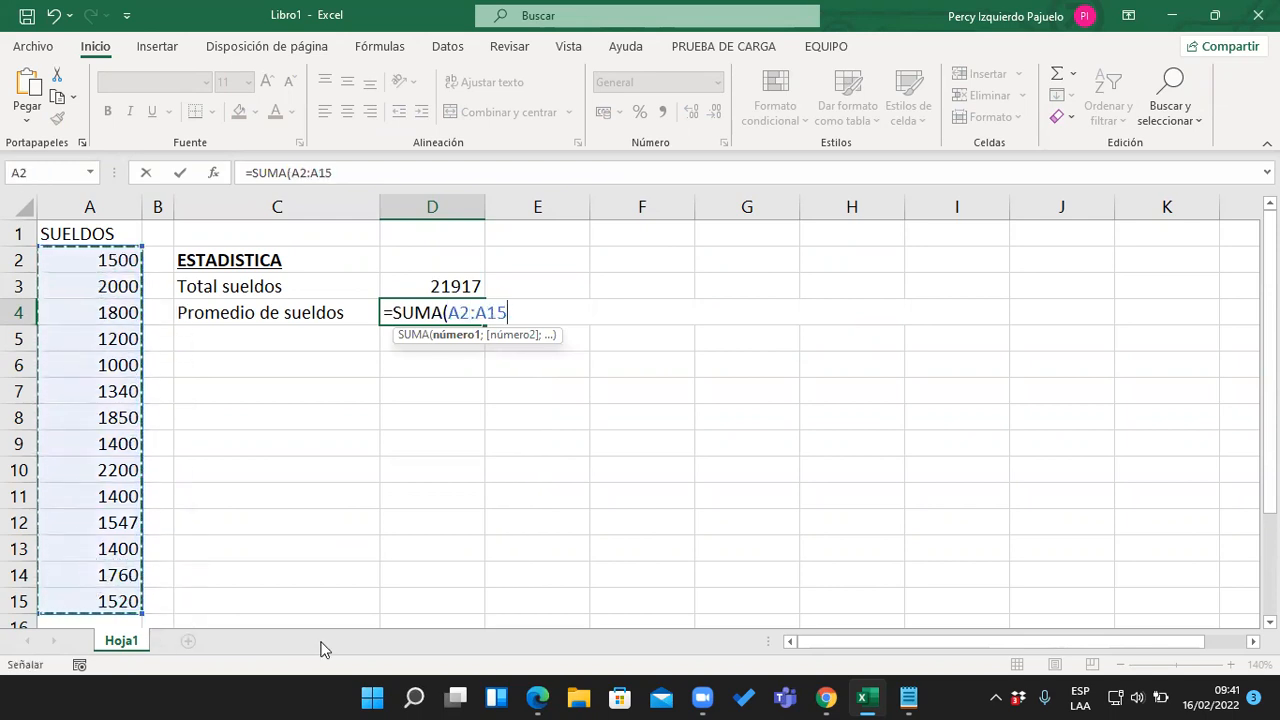
{"action": "type", "text": ")/14"}
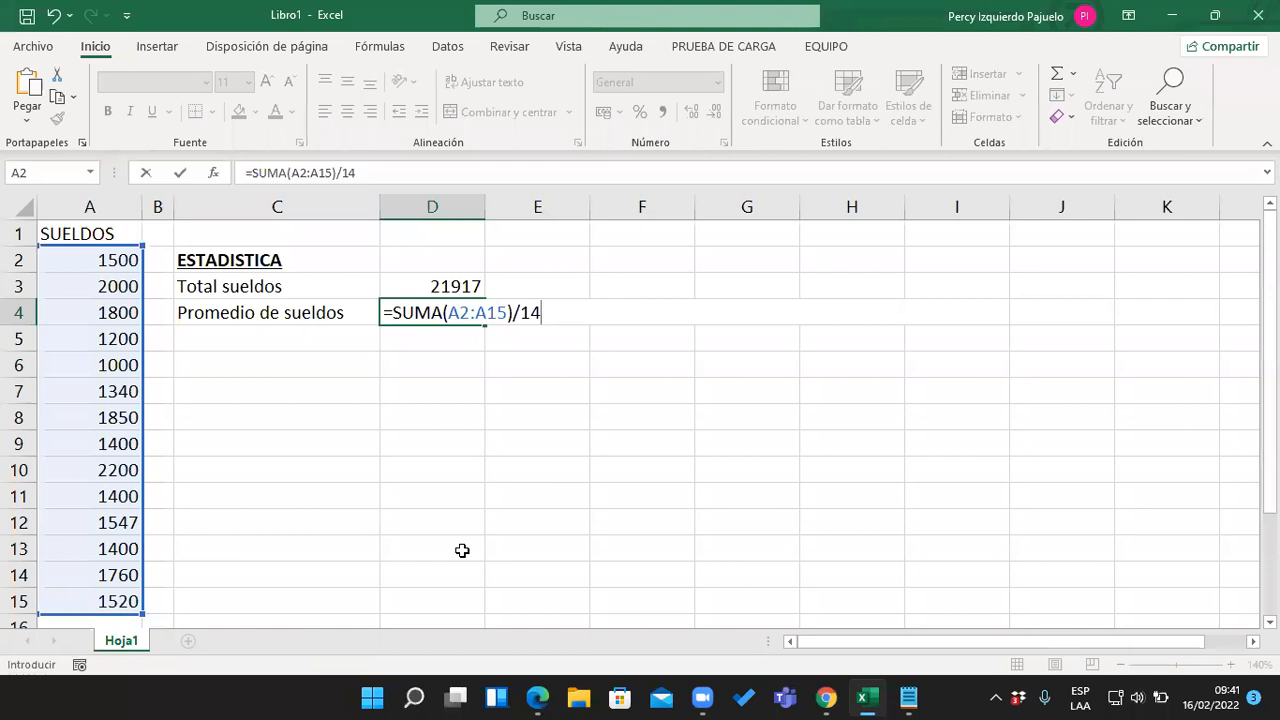
{"action": "key", "text": "Return"}
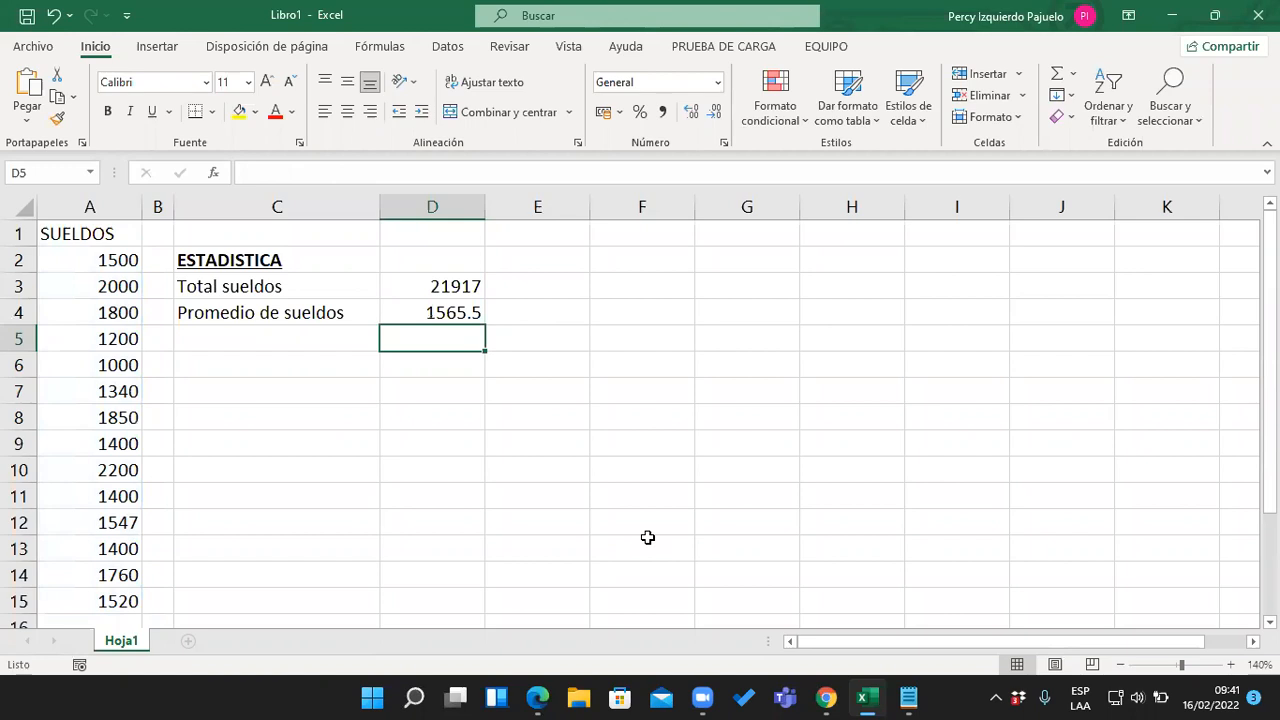
Replace the Promedio de sueldos formula in D4 with =PROMEDIO(A2:A15)
{"action": "key", "text": "Up"}
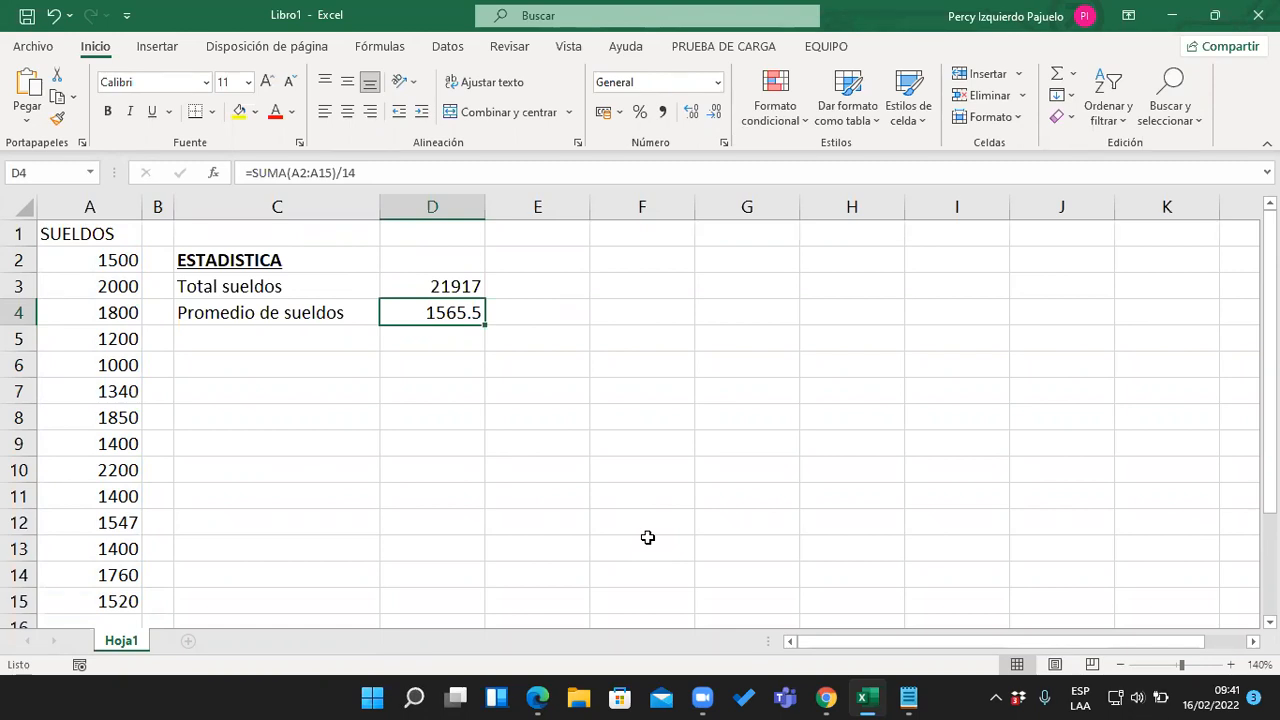
{"action": "type", "text": "=promr"}
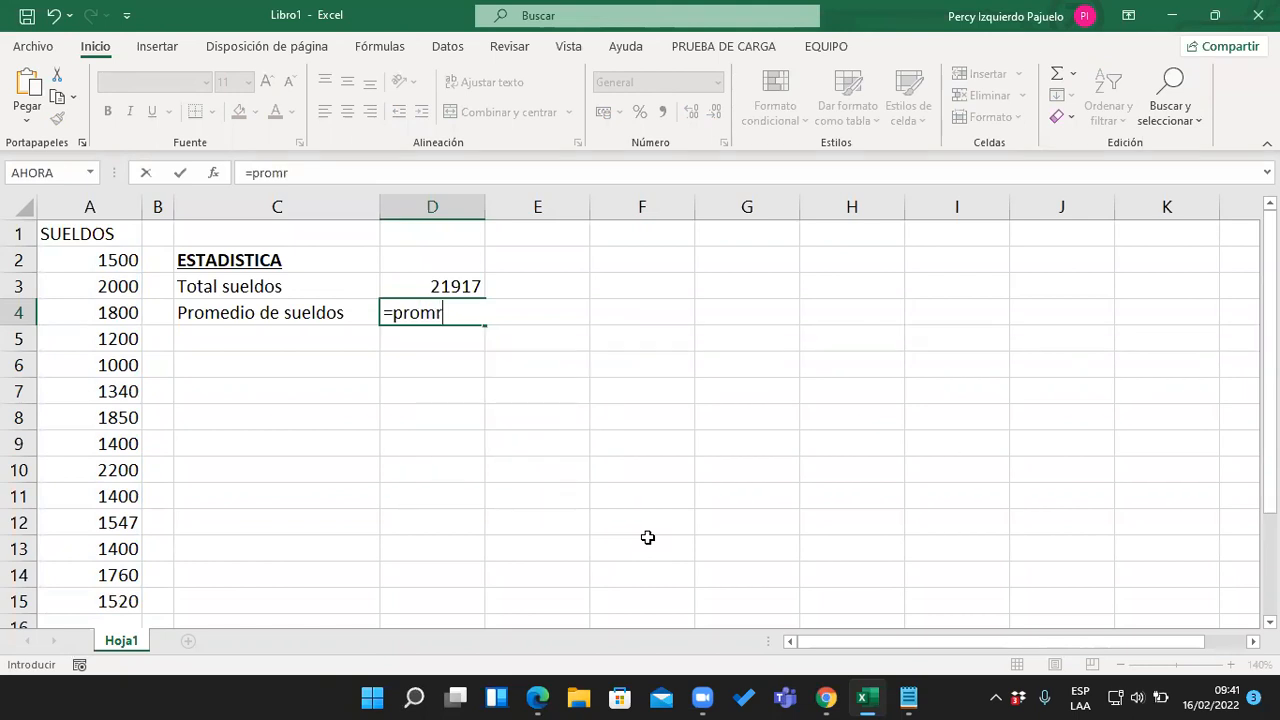
{"action": "key", "text": "BackSpace"}
{"action": "key", "text": "Tab"}
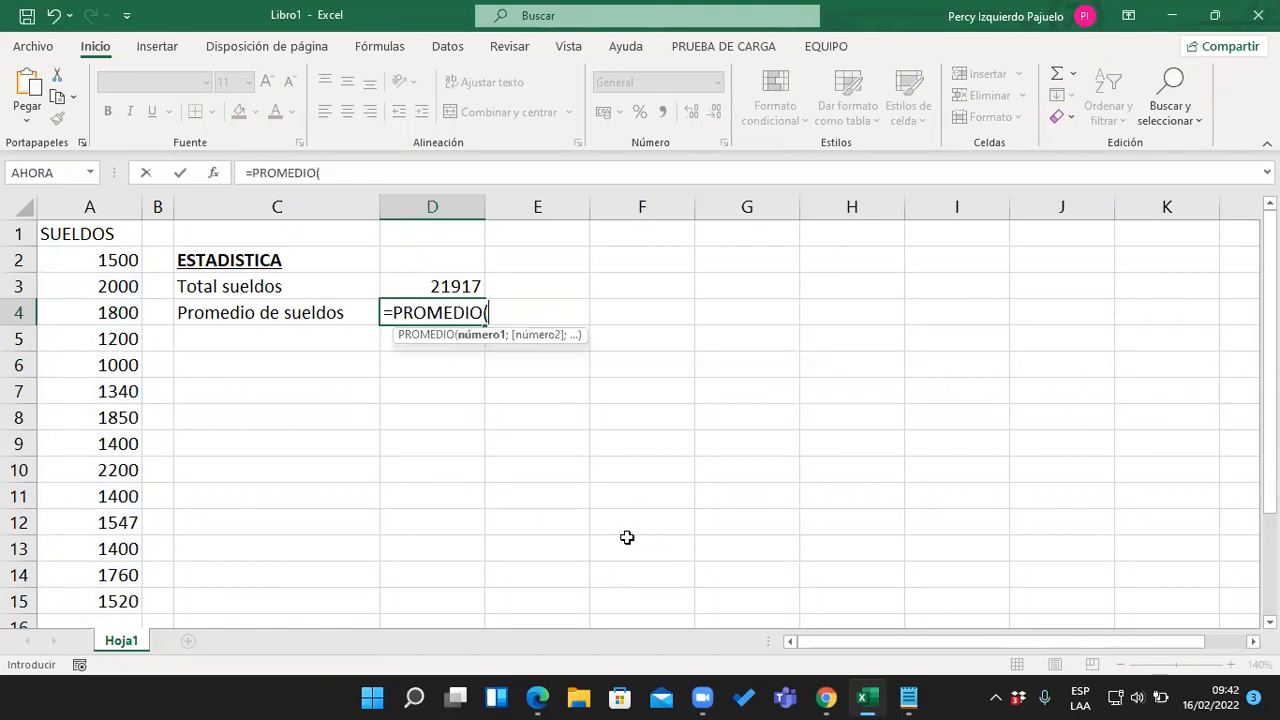
{"action": "left_click_drag", "start_coordinate": [128, 262], "coordinate": [114, 592]}
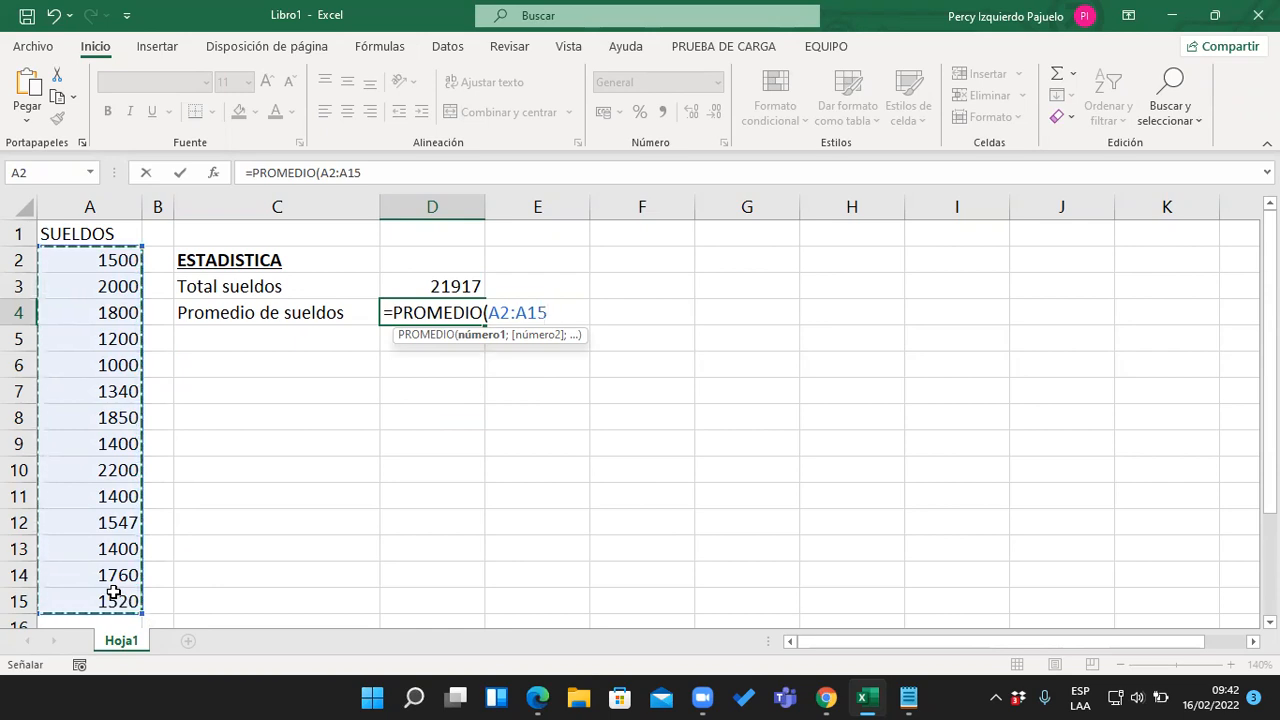
{"action": "type", "text": ")"}
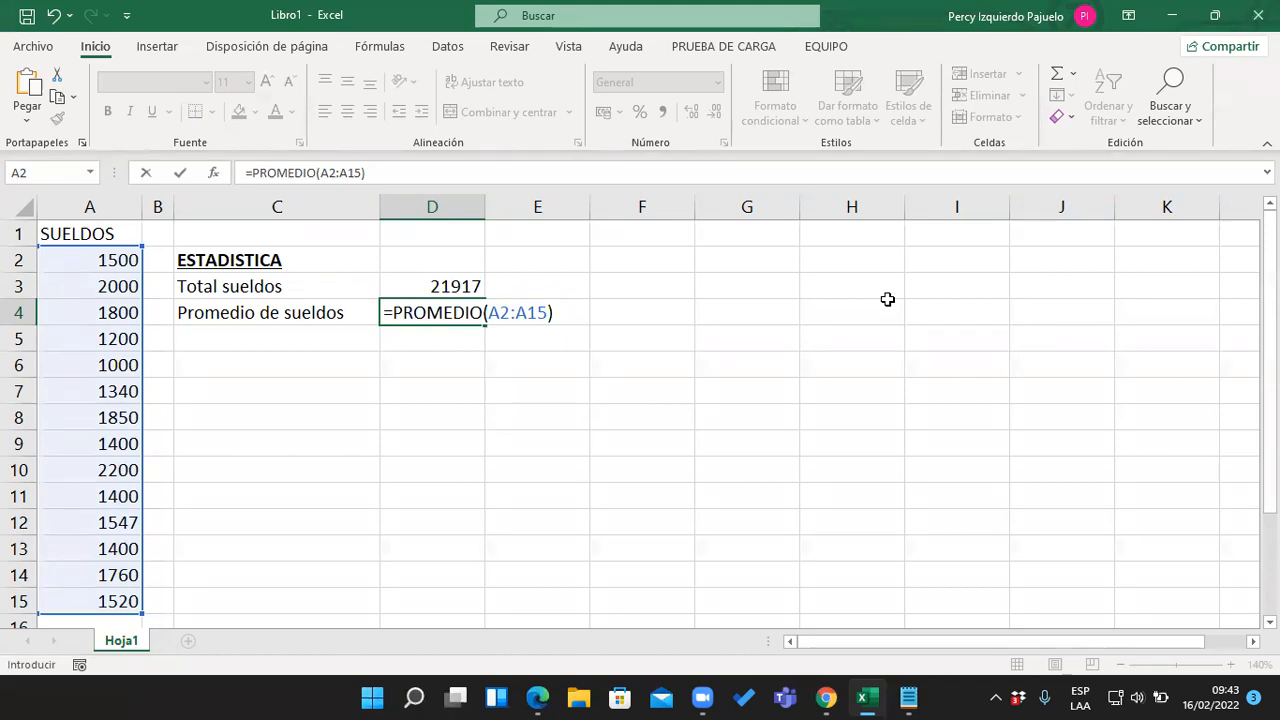
{"action": "key", "text": "Return"}
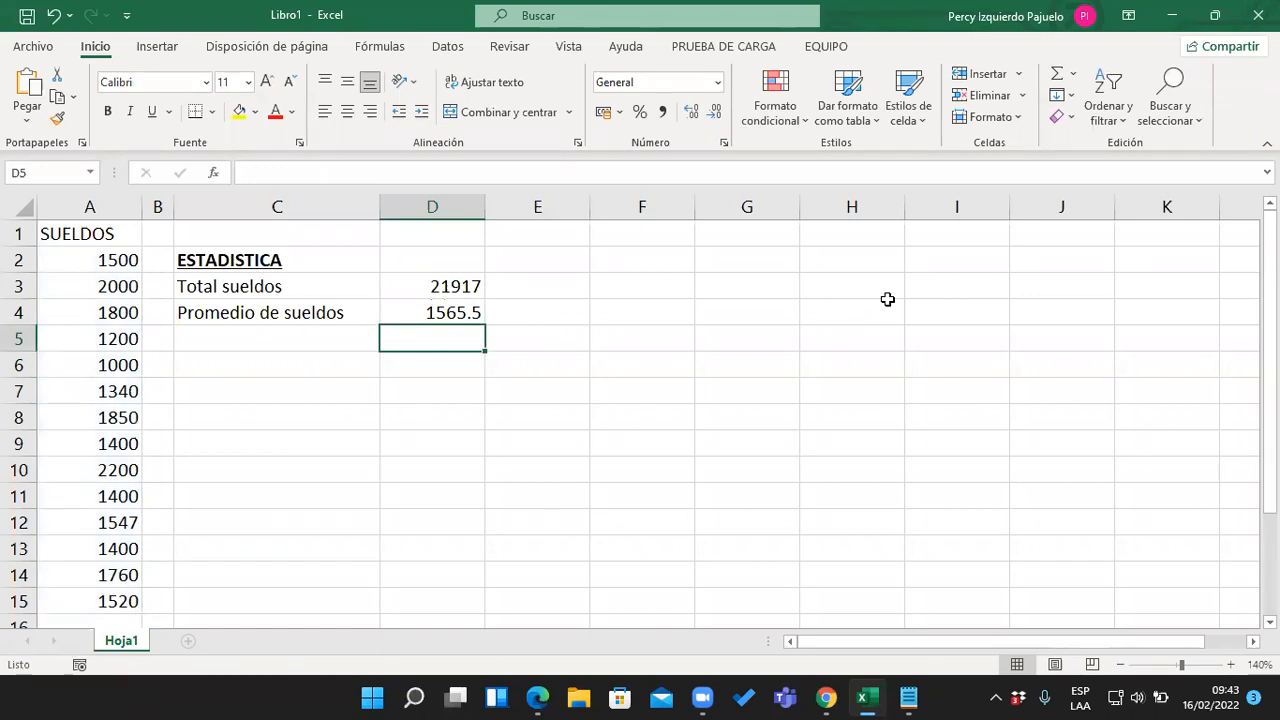
Open the Promedio de sueldos formula in D4 to review its function and range, and close it without changes
{"action": "key", "text": "Up"}
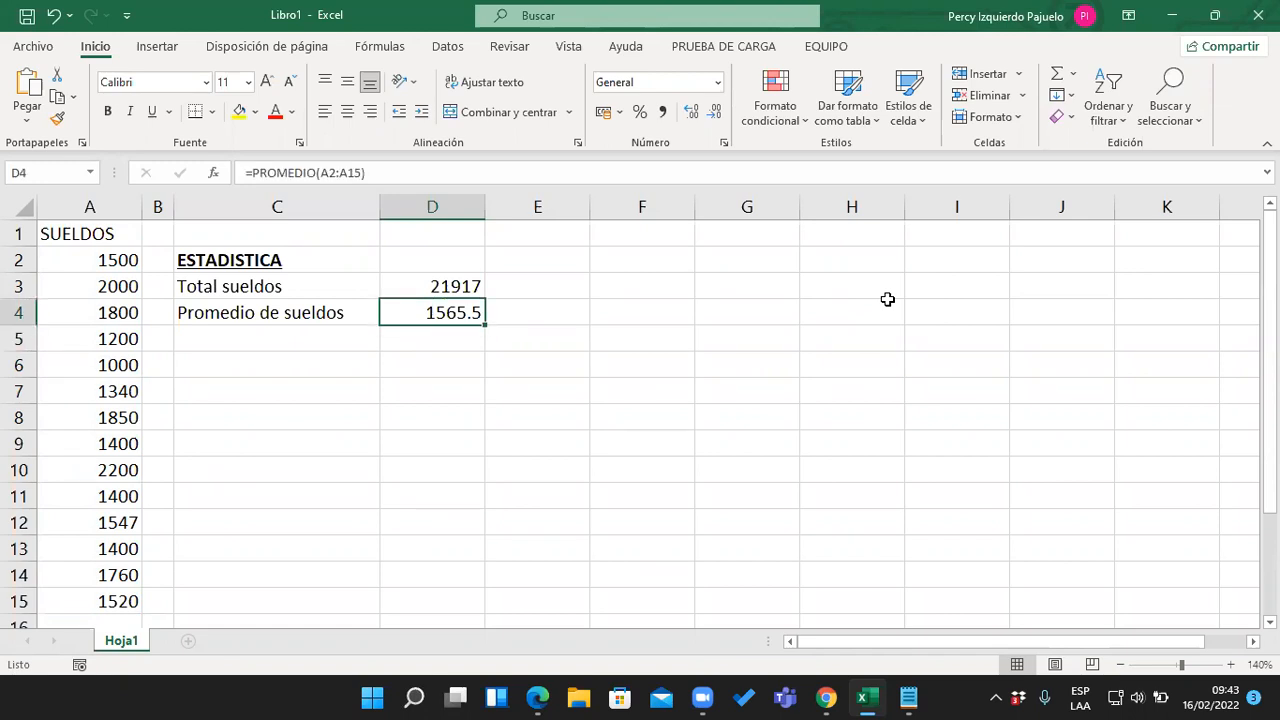
{"action": "double_click", "coordinate": [454, 312]}
{"action": "left_click", "coordinate": [552, 312]}
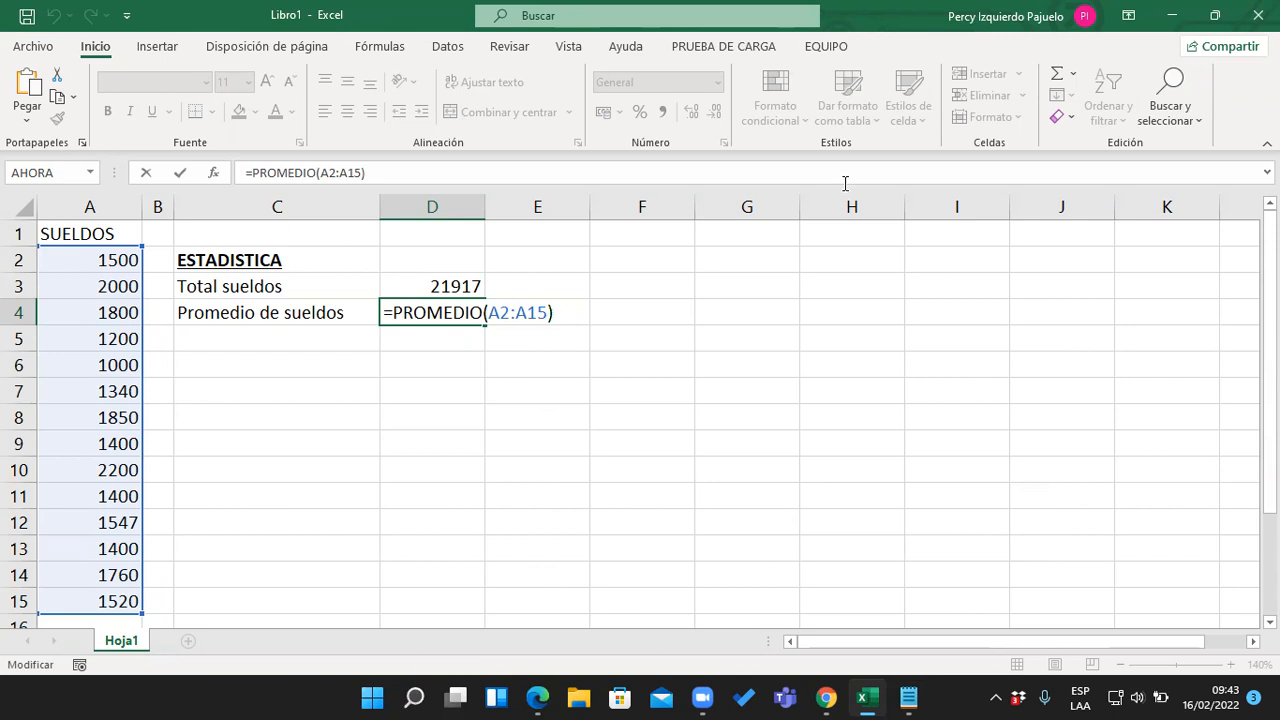
{"action": "key", "text": "alt+Tab"}
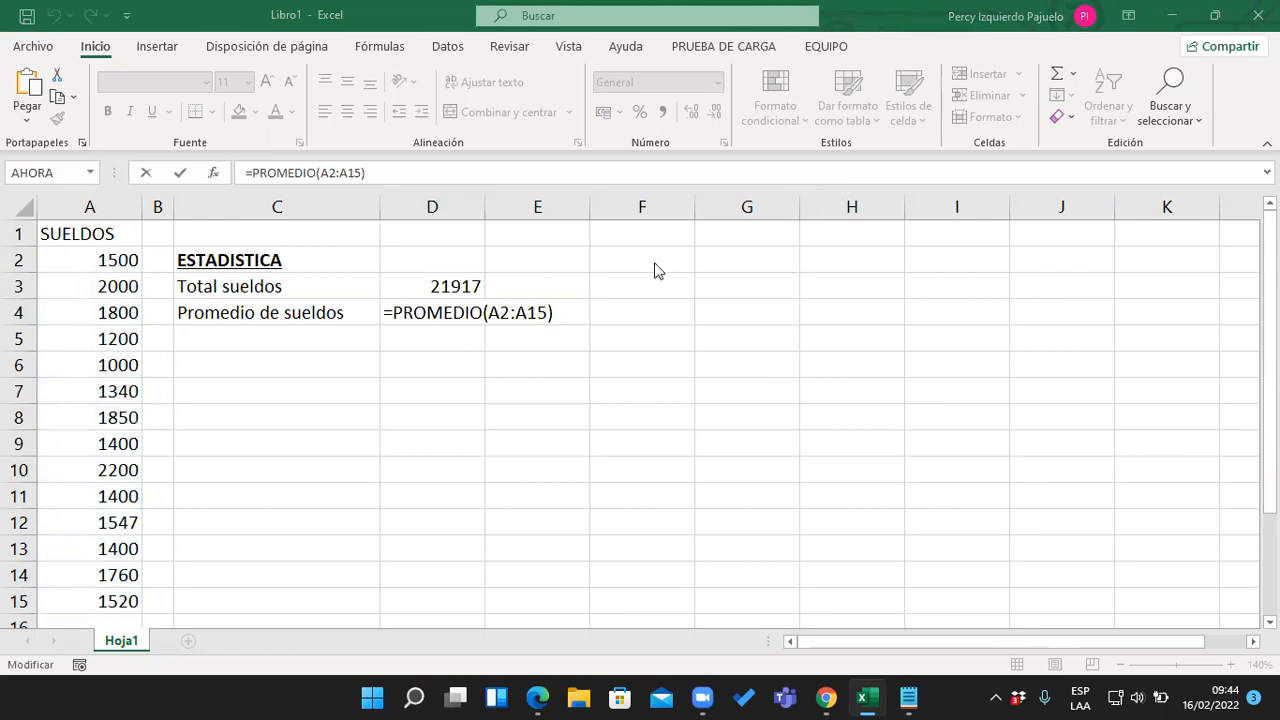
{"action": "left_click", "coordinate": [571, 308]}
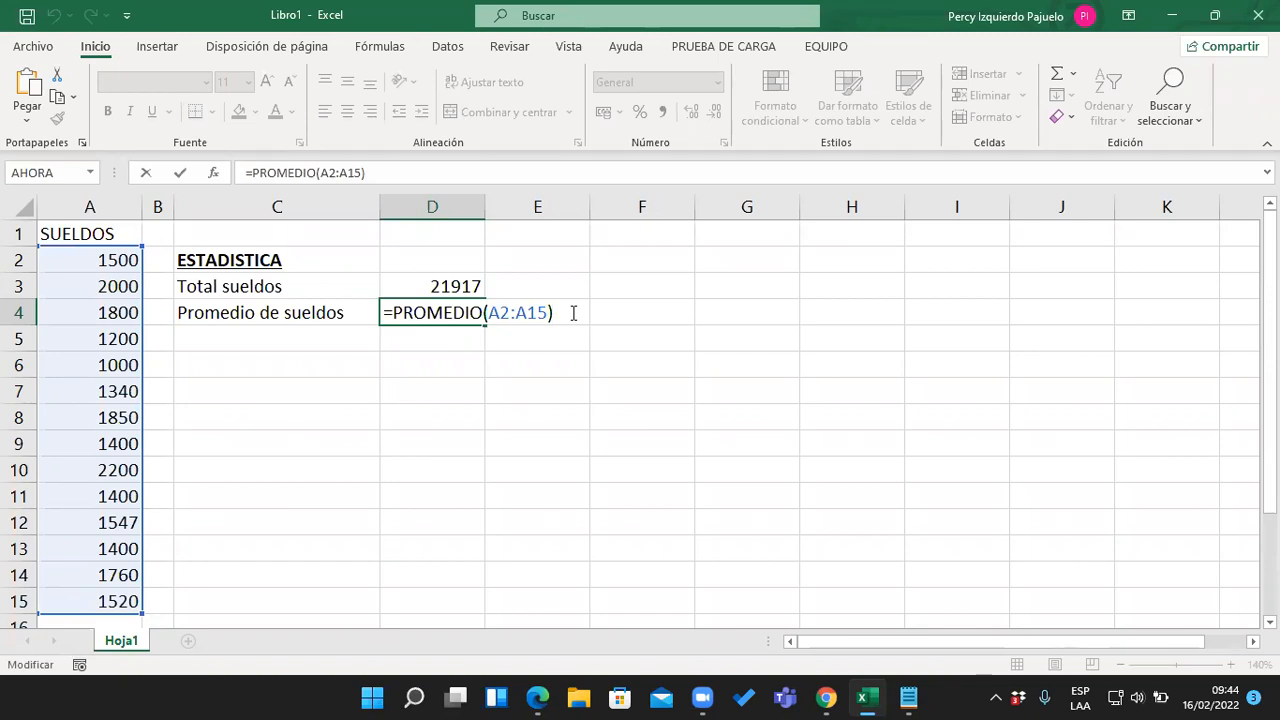
{"action": "key", "text": "Return"}
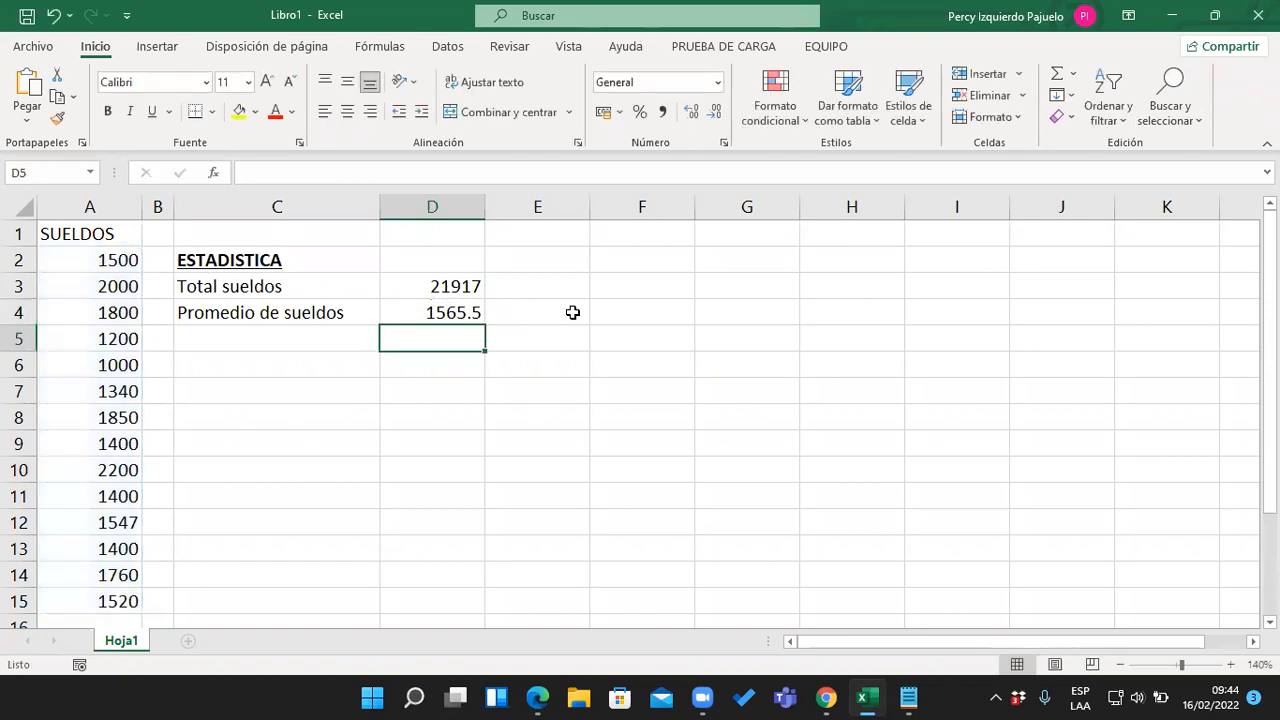
Switch to the Notepad notes and add the heading "3. FUNCION MAX" with a dashed underline below the PROMEDIO section
{"action": "left_click", "coordinate": [907, 697]}
{"action": "type", "text": "3. FUNCION MA"}
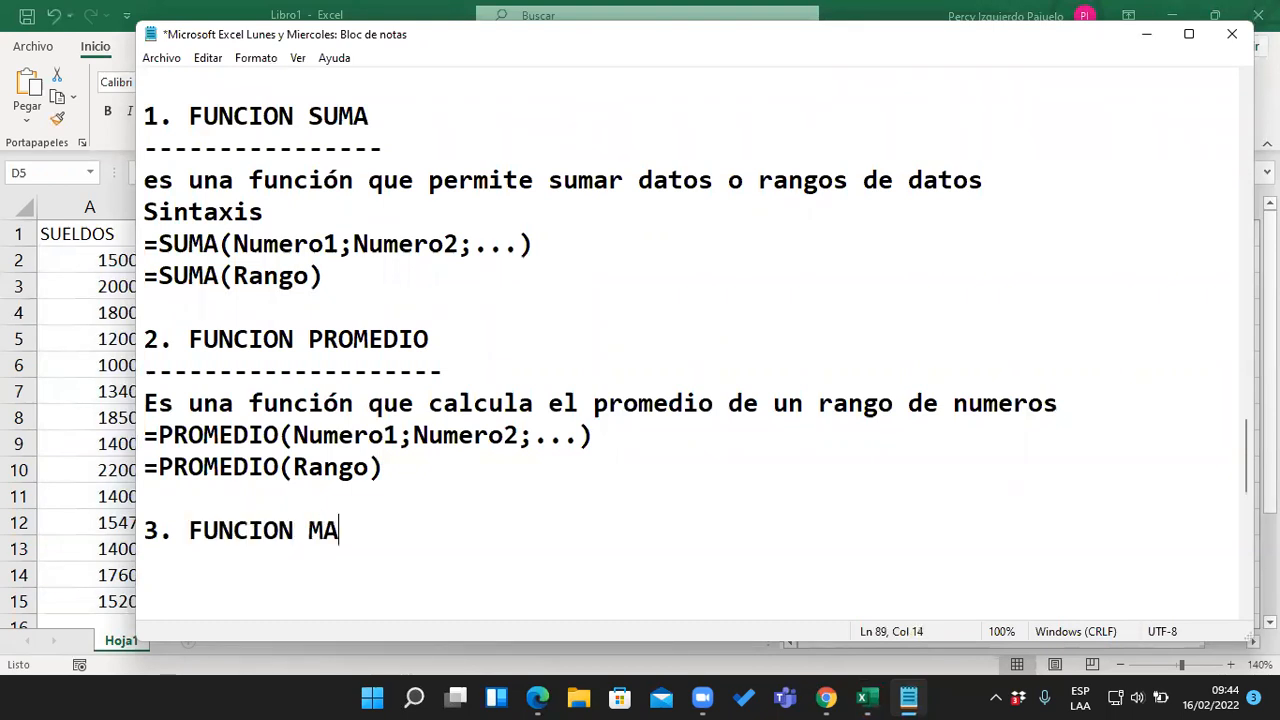
{"action": "type", "text": "X"}
{"action": "key", "text": "Return"}
{"action": "type", "text": "--------------"}
{"action": "key", "text": "Return"}
{"action": "scroll", "coordinate": [309, 524], "scroll_direction": "down", "scroll_amount": 1}
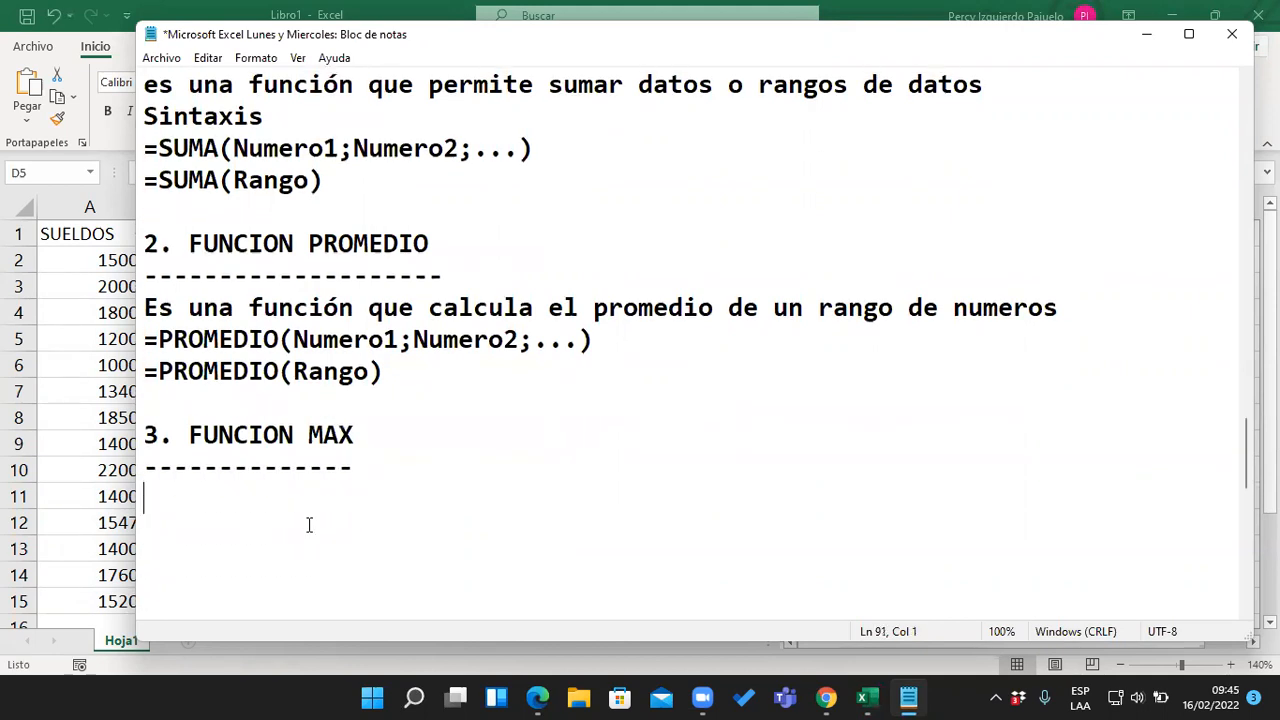
Describe the MAX function under its heading as "Es uan funcion que busca o calcula el valor maximo de un rango de numeros."
{"action": "type", "text": "Es uan funcion que busca o calcula el valor maximo de un rango de nume"}
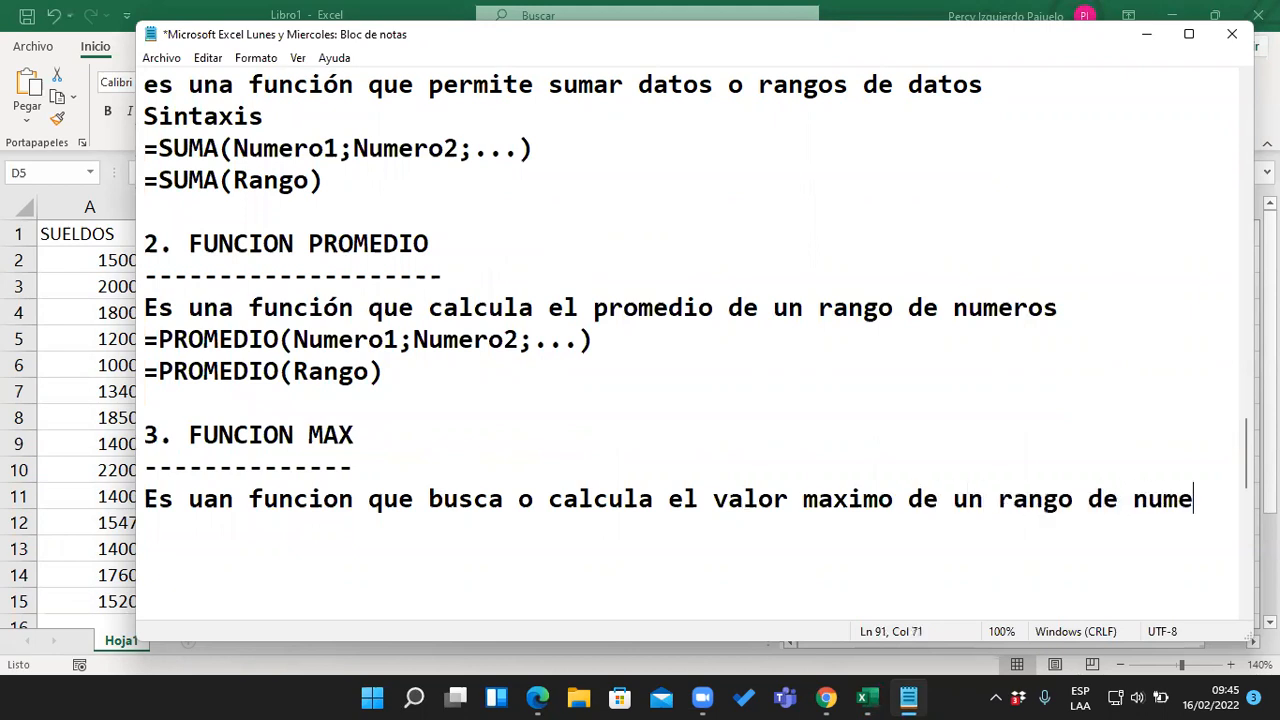
{"action": "type", "text": "ros."}
{"action": "key", "text": "Return"}
{"action": "key", "text": "Return"}
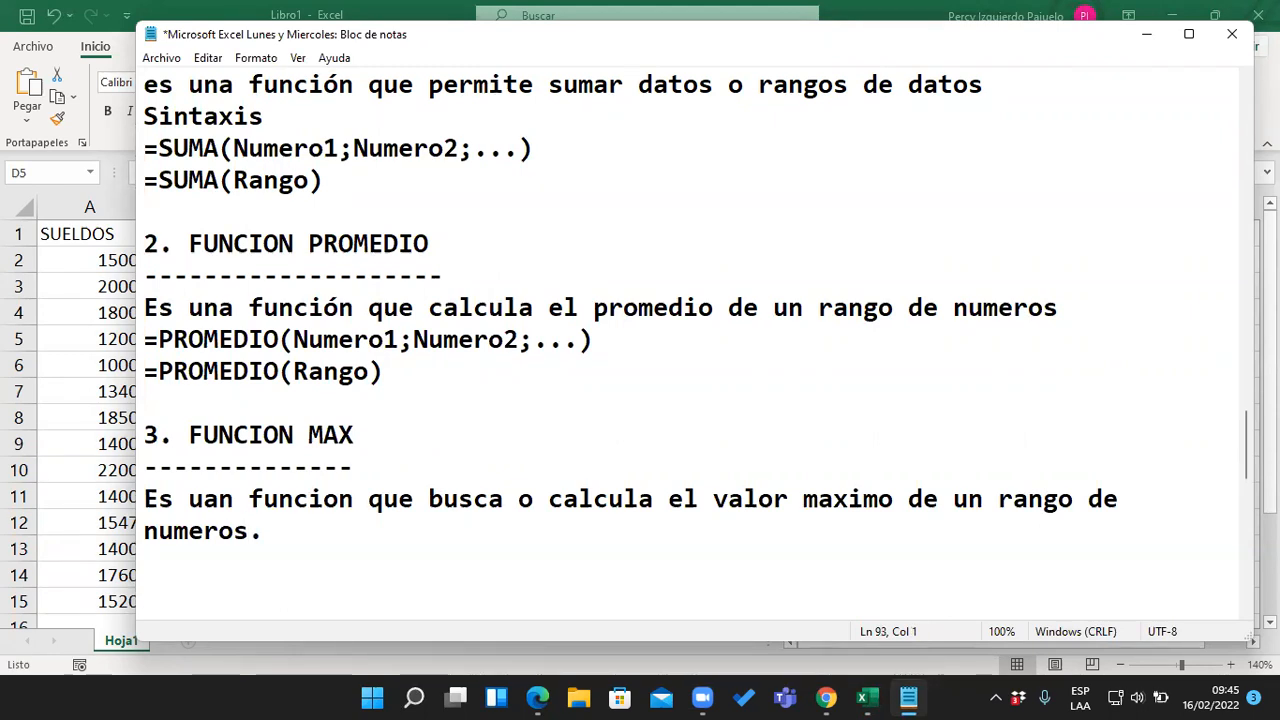
Add the subheading "Sintaxis" with a dashed underline directly below the MAX description
{"action": "key", "text": "Up"}
{"action": "type", "text": "Sinta"}
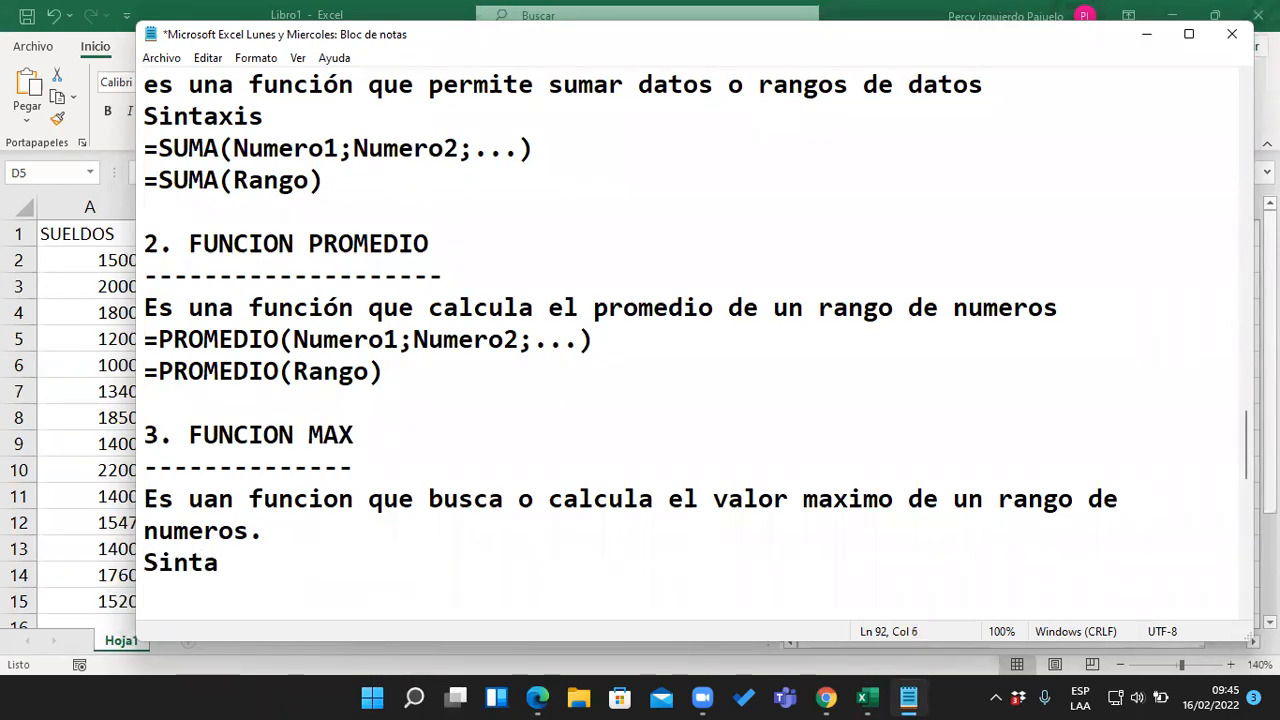
{"action": "type", "text": "xis"}
{"action": "key", "text": "Return"}
{"action": "type", "text": "--------"}
{"action": "key", "text": "Return"}
{"action": "key", "text": "Return"}
{"action": "key", "text": "BackSpace"}
Write the first MAX syntax line as =MAX(Numero1;Numero2...) under the Sintaxis subheading
{"action": "type", "text": "=MAX("}
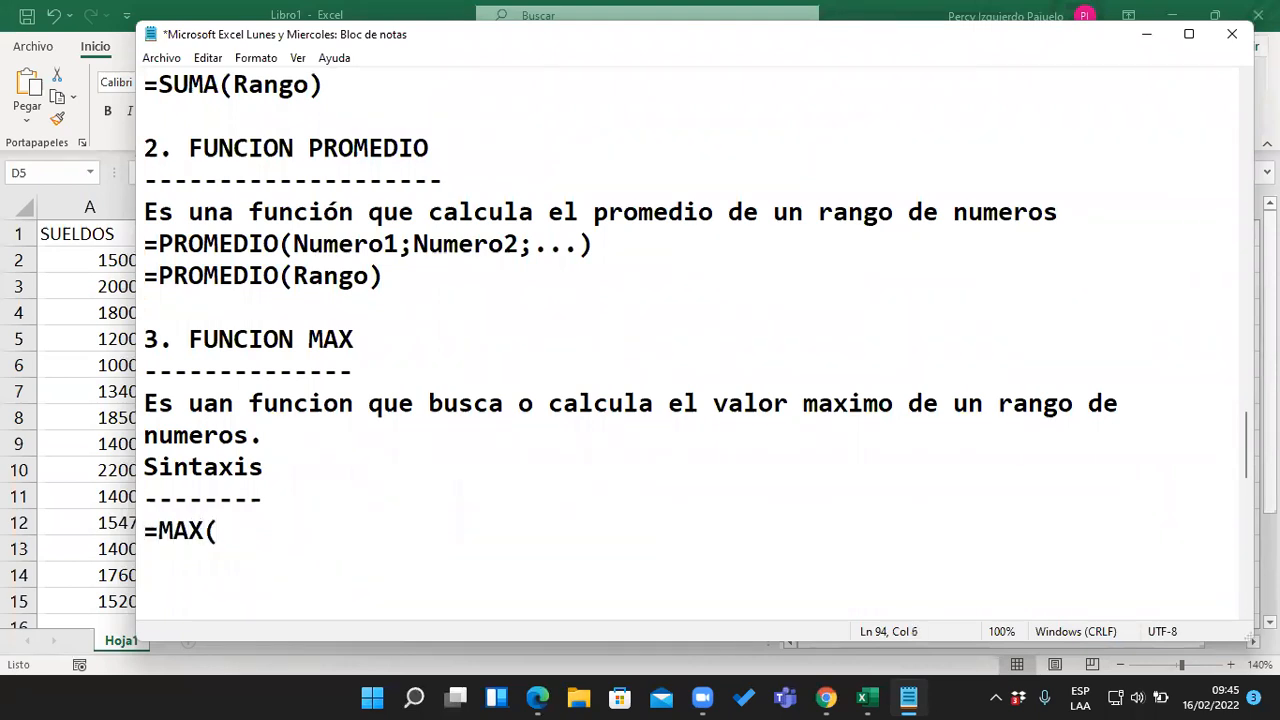
{"action": "type", "text": "B"}
{"action": "key", "text": "BackSpace"}
{"action": "type", "text": "Numero1;Numero2...)"}
{"action": "key", "text": "Return"}
Write the second MAX syntax line as =MAX(Rango) below the first and leave several blank lines after it
{"action": "type", "text": "=max"}
{"action": "key", "text": "BackSpace"}
{"action": "key", "text": "BackSpace"}
{"action": "key", "text": "BackSpace"}
{"action": "type", "text": "MAX("}
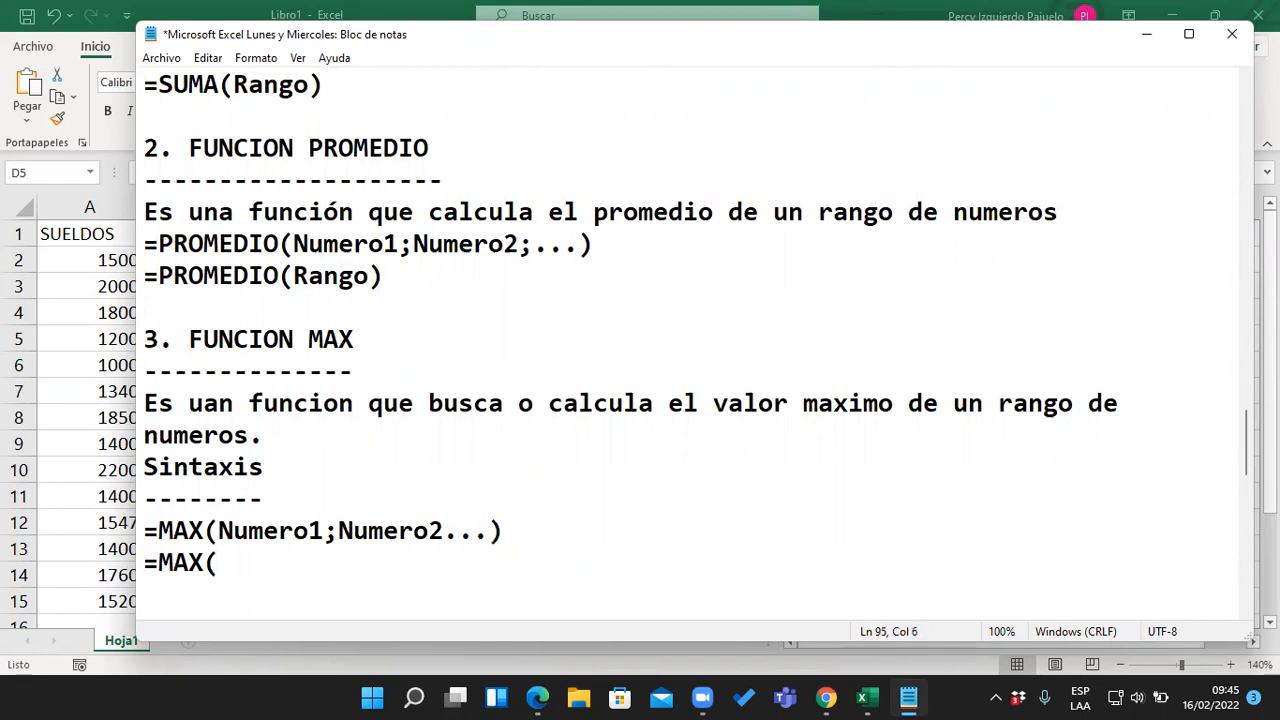
{"action": "type", "text": "Rango)"}
{"action": "key", "text": "Return"}
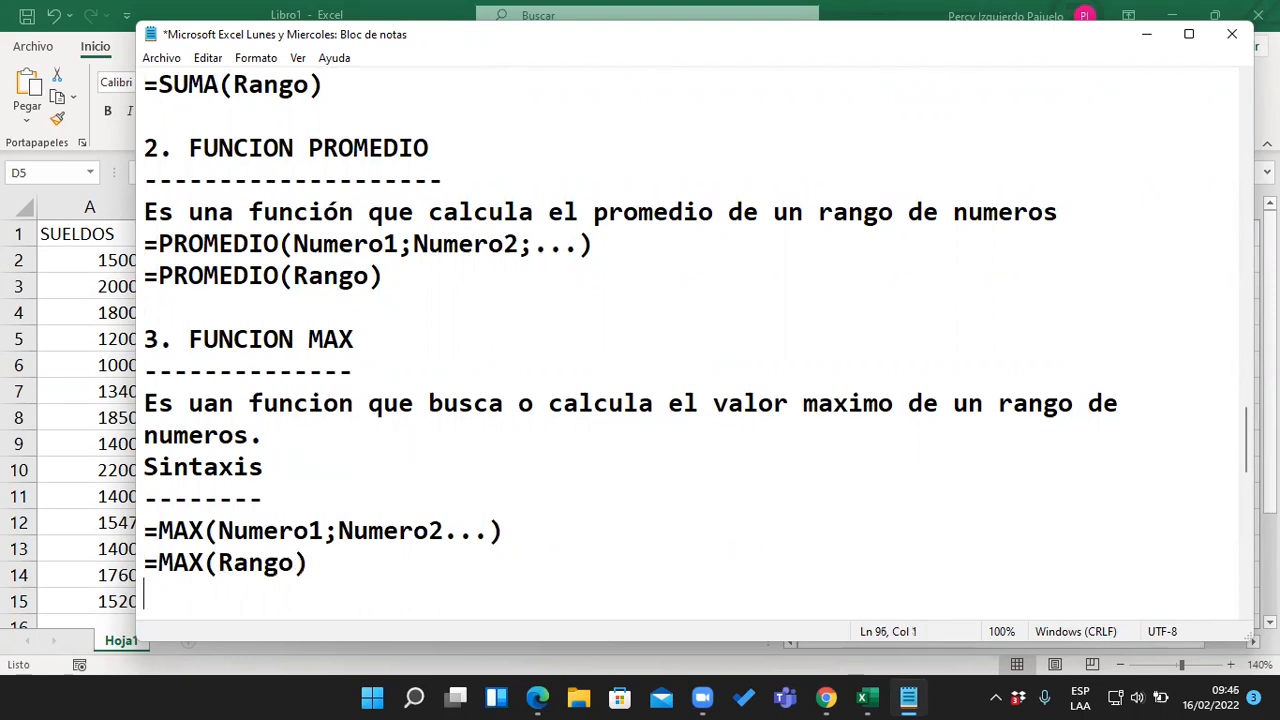
{"action": "key", "text": "Return"}
{"action": "key", "text": "Return"}
{"action": "key", "text": "Return"}
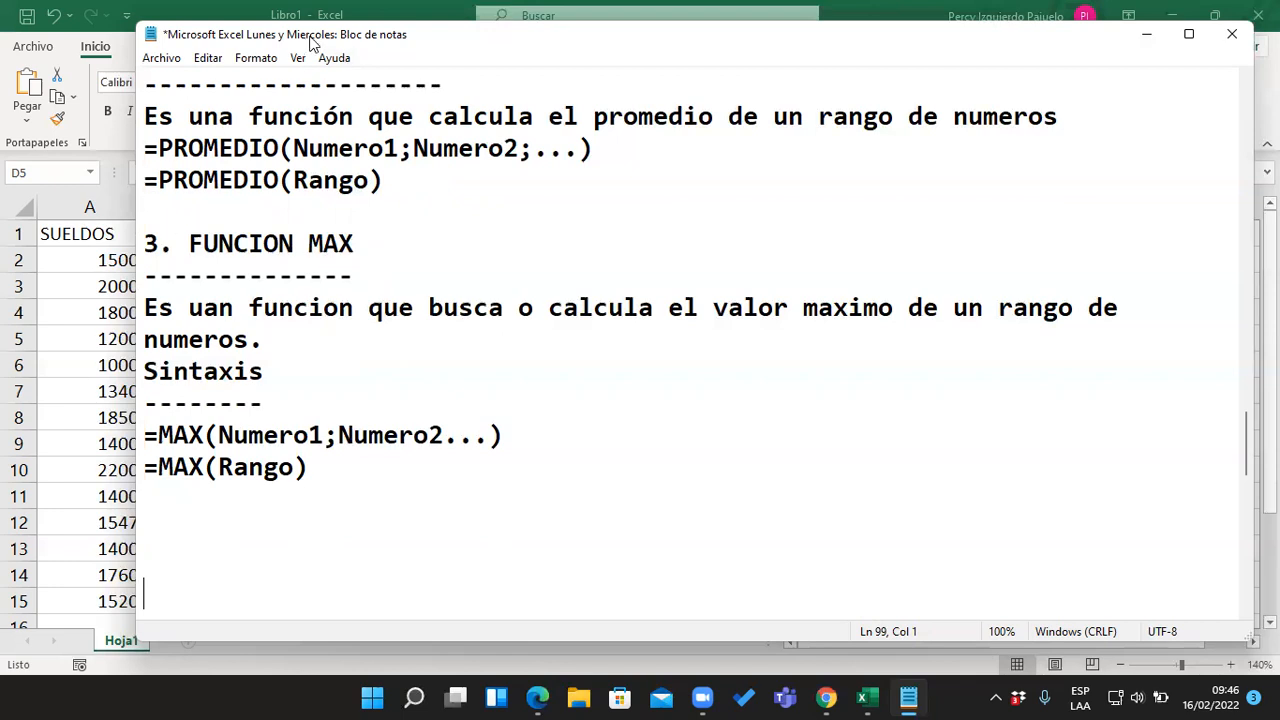
Move the notes aside to switch to the Excel workbook and select the salaries in A2:A15 to examine their maximum
{"action": "left_click_drag", "start_coordinate": [309, 38], "coordinate": [779, 65]}
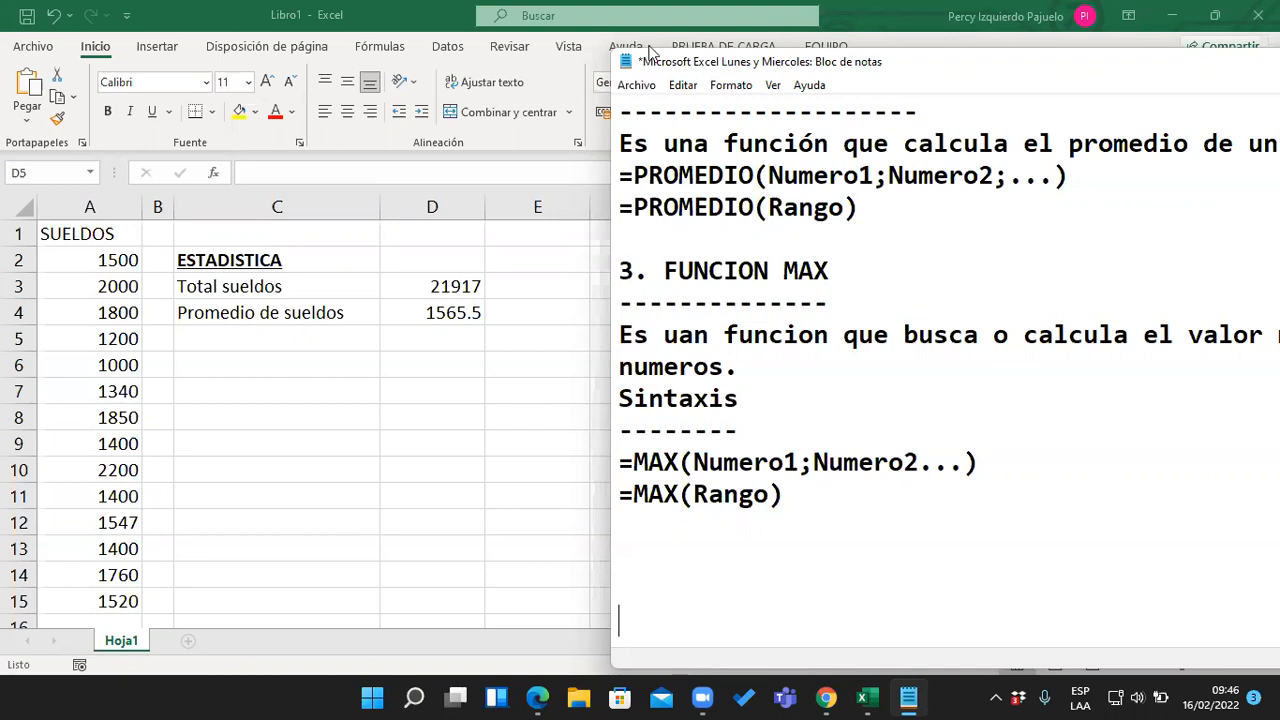
{"action": "left_click", "coordinate": [124, 444]}
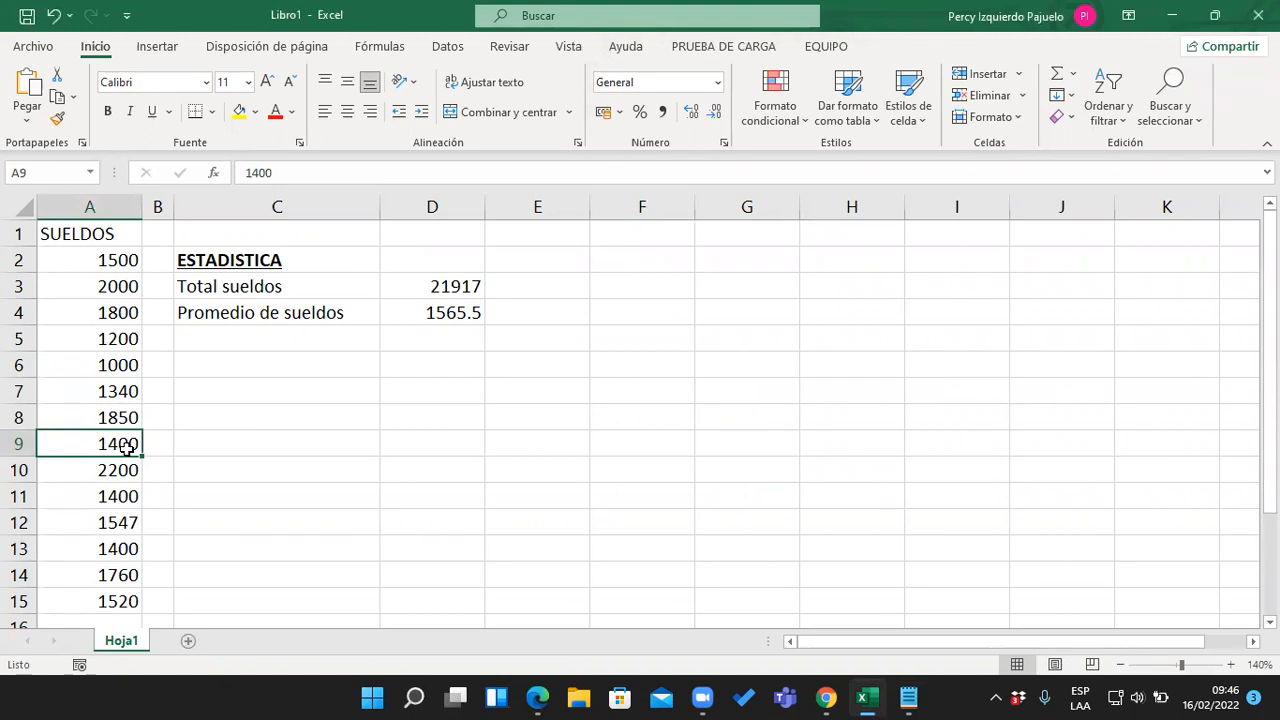
{"action": "left_click", "coordinate": [129, 472]}
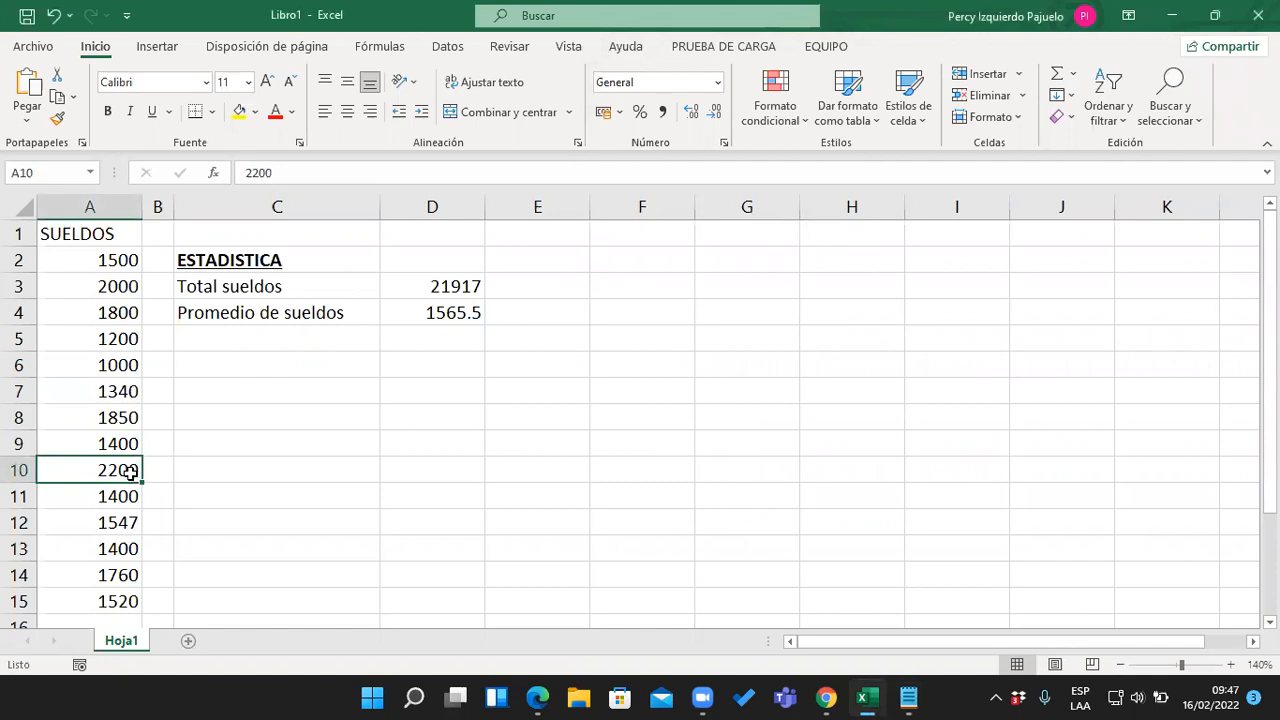
{"action": "left_click_drag", "start_coordinate": [120, 258], "coordinate": [124, 601]}
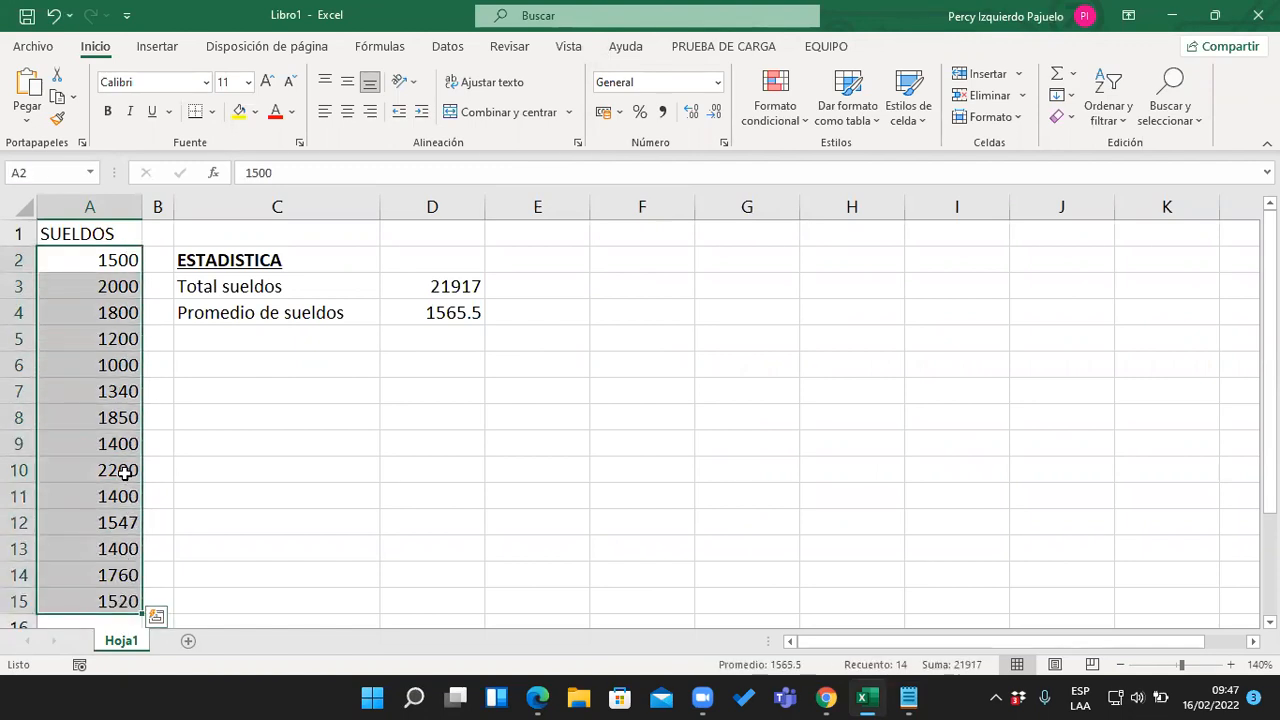